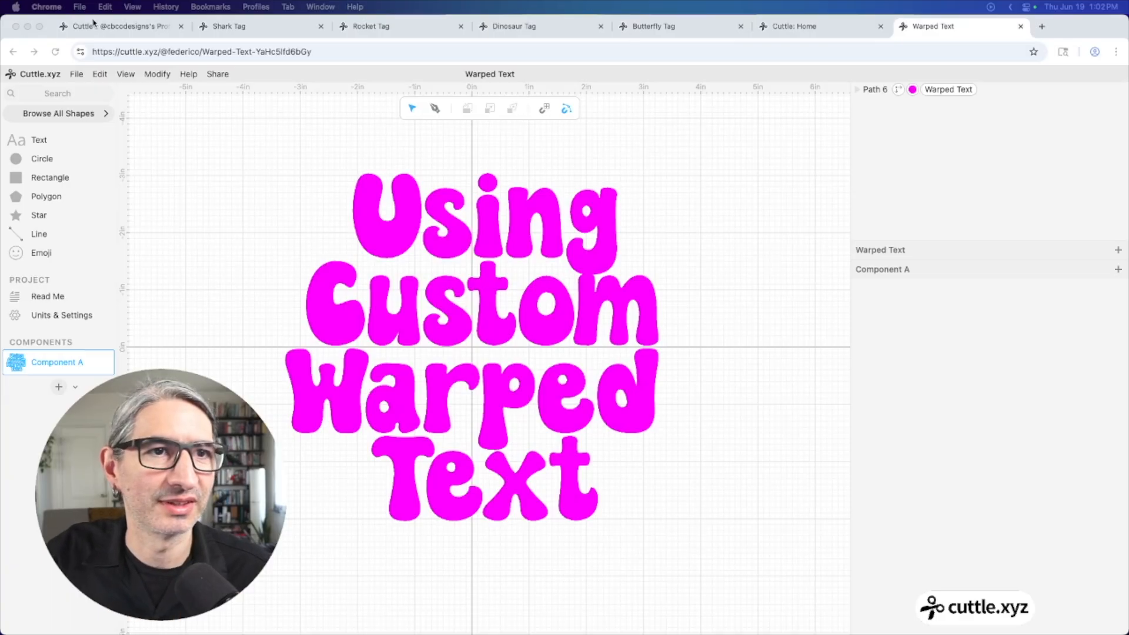
# Show the designer's profile page listing Rocket, Dinosaur and Seashell tag templates
pyautogui.click(118, 29)
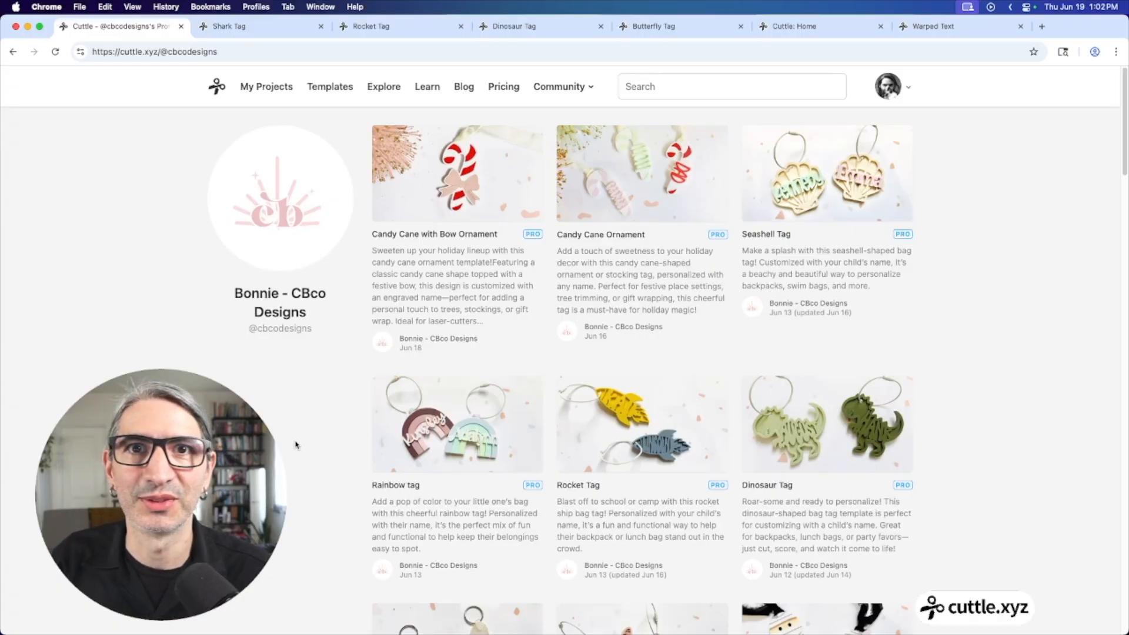
# On the Shark Tag template, replace the preview name HENRY with linna
pyautogui.click(289, 26)
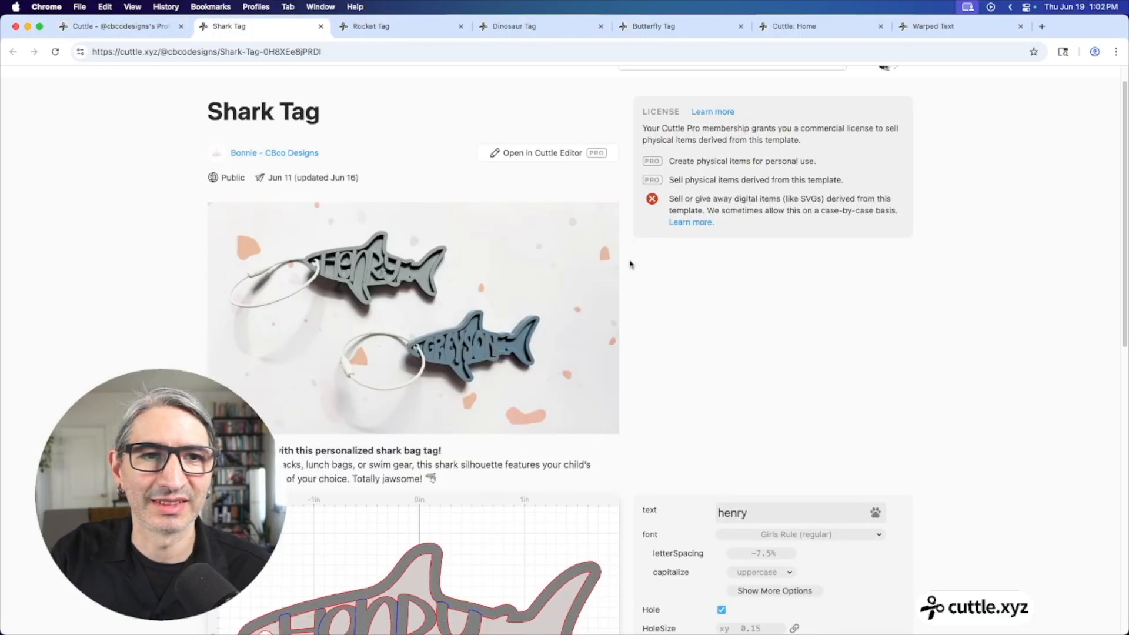
pyautogui.scroll(-5, 629, 264)
pyautogui.scroll(-2, 629, 264)
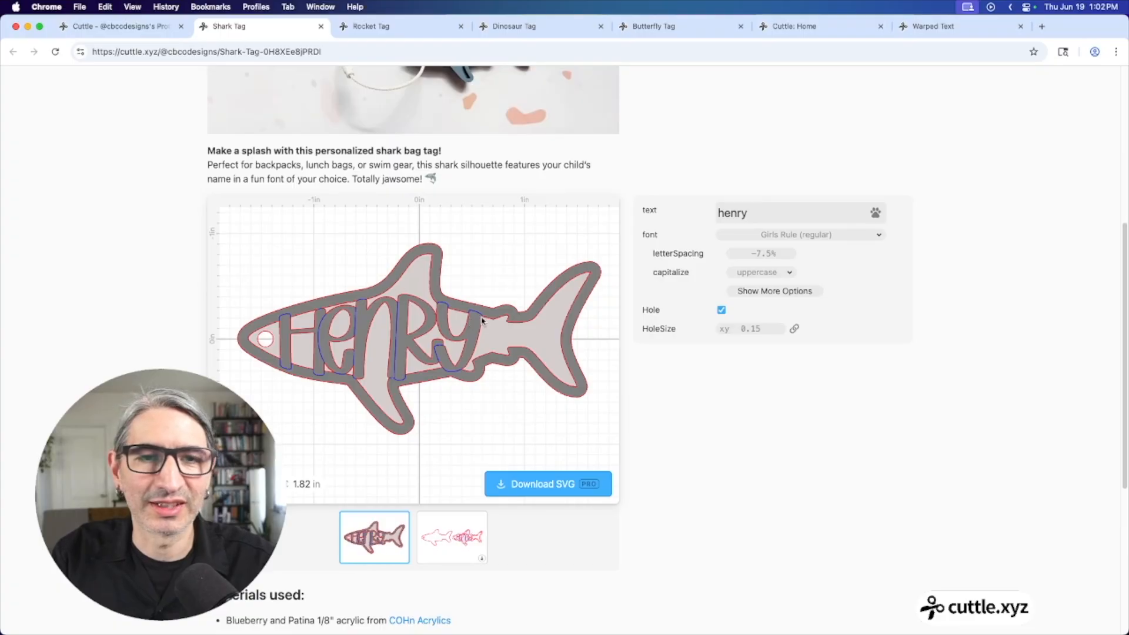
pyautogui.doubleClick(727, 204)
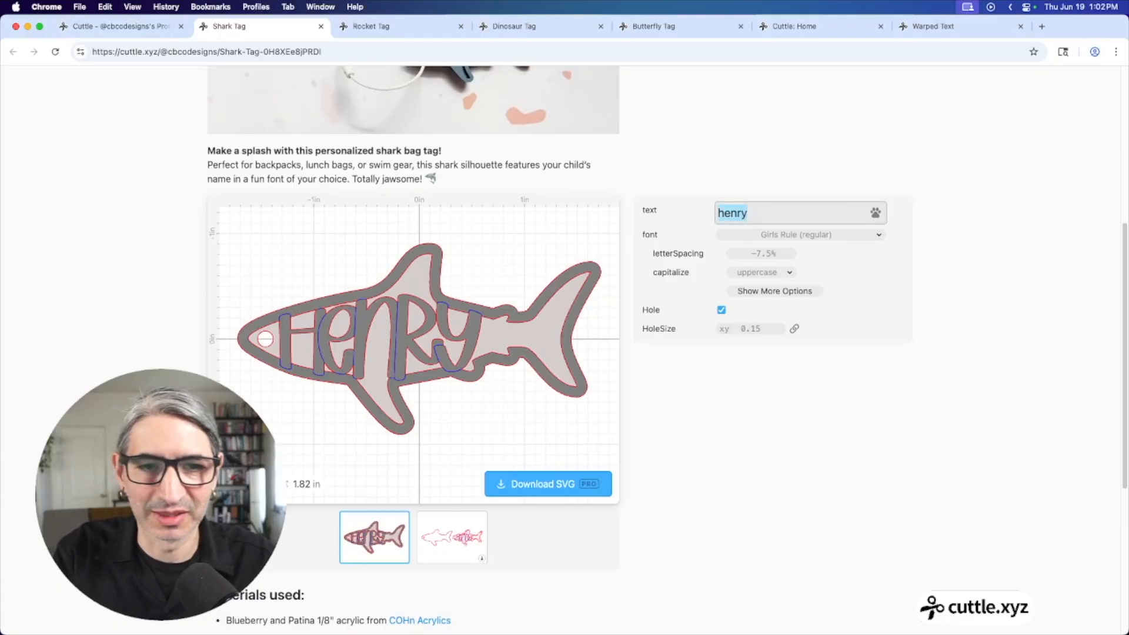
pyautogui.write('linna')
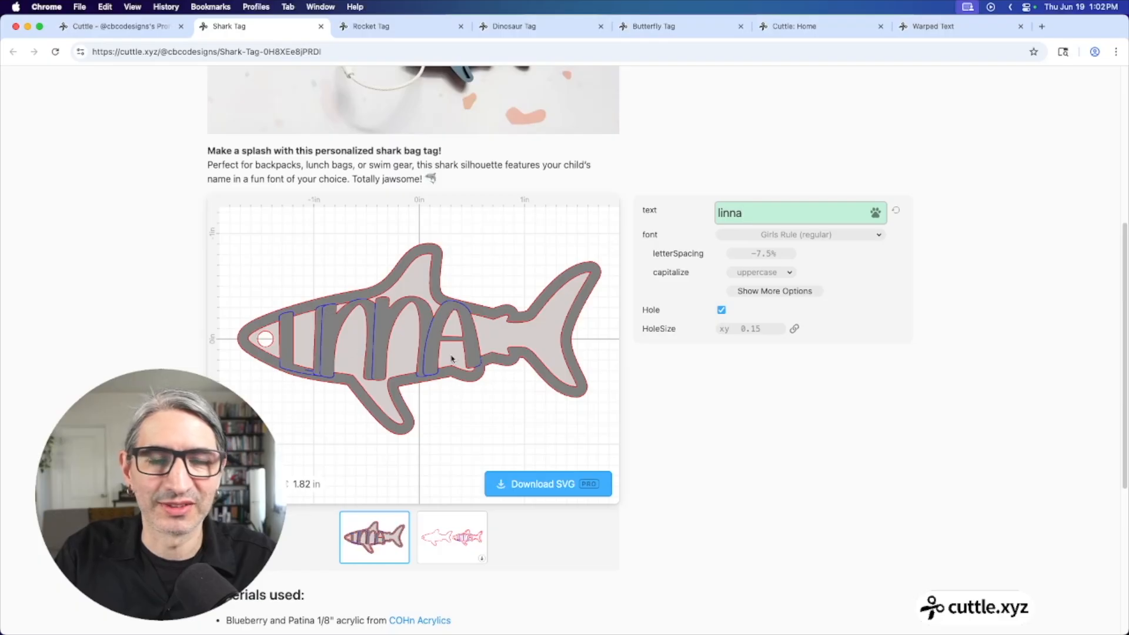
# Change the Rocket Tag preview name from Lincoln to shiro
pyautogui.click(408, 26)
pyautogui.scroll(-10, 488, 176)
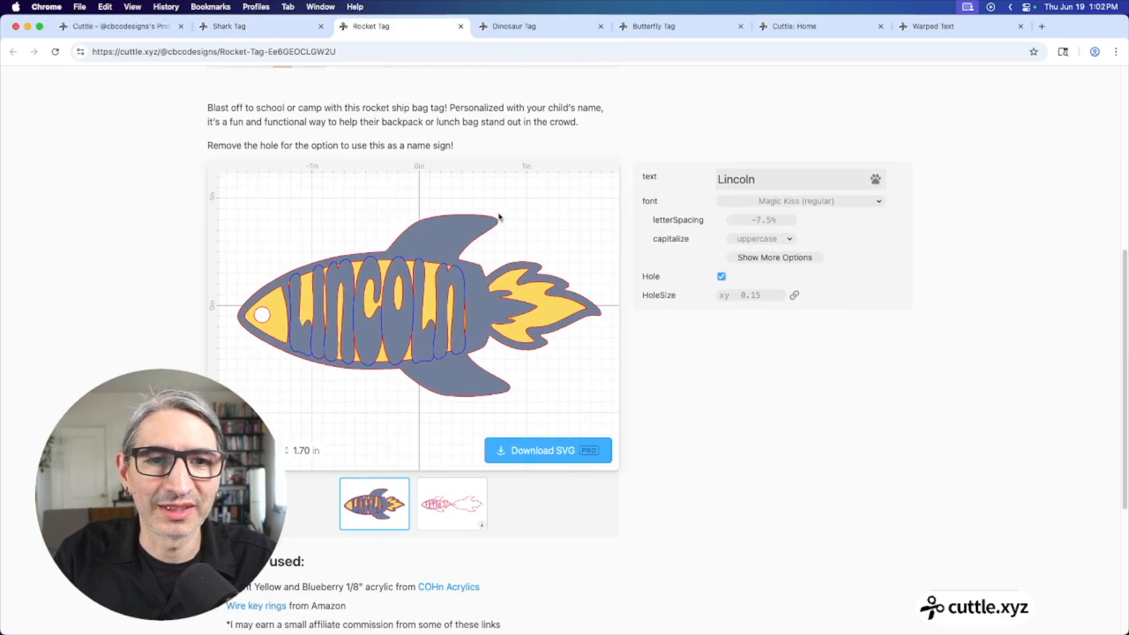
pyautogui.moveTo(770, 174); pyautogui.dragTo(675, 171)
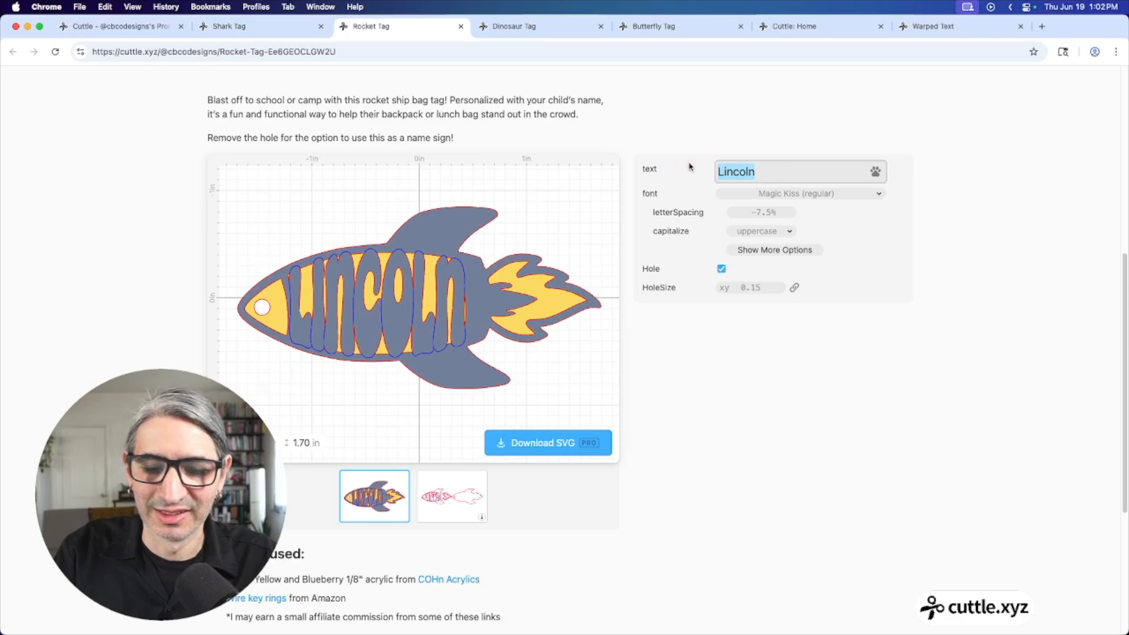
pyautogui.write('shiro')
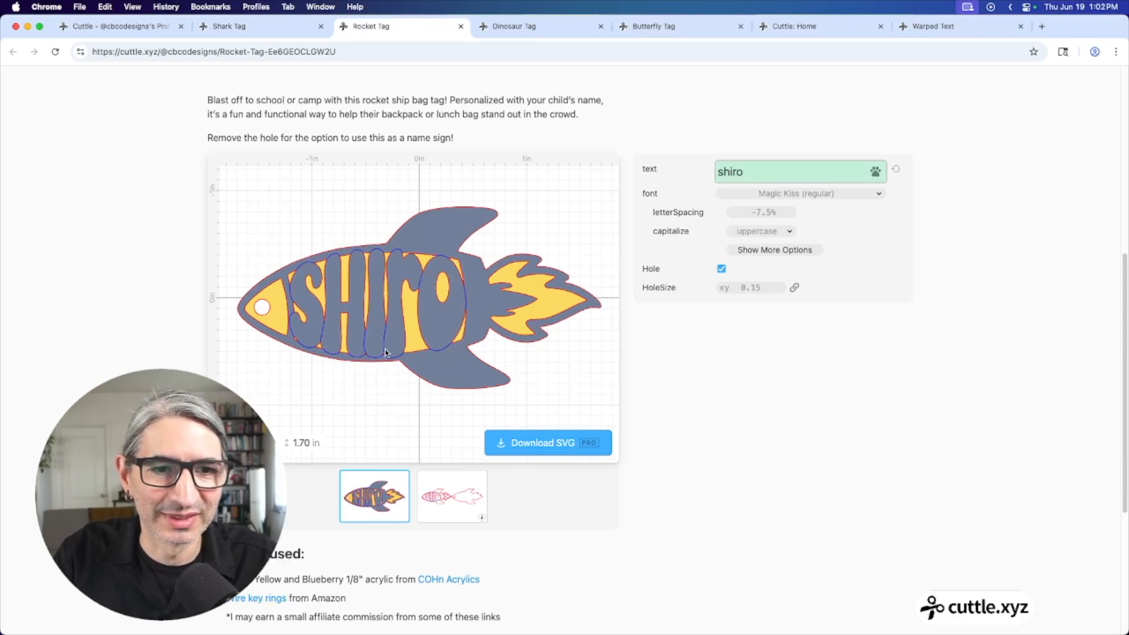
# Bring up the Dinosaur Tag preview spelling AUGUST across the dinosaur
pyautogui.click(560, 33)
pyautogui.scroll(-10, 680, 318)
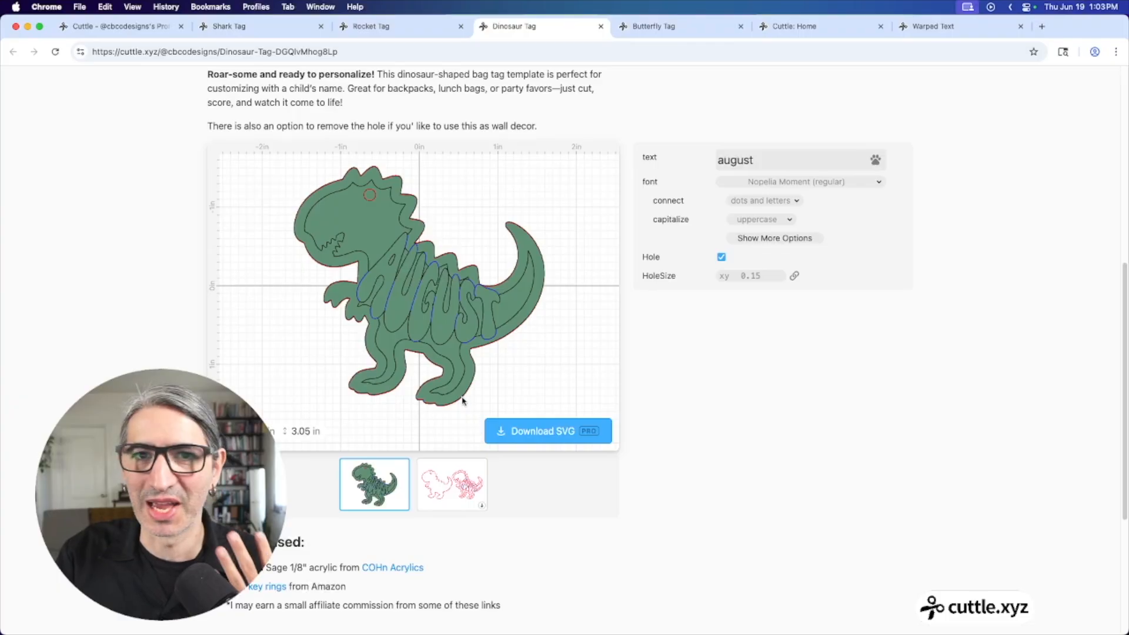
pyautogui.scroll(1, 394, 285)
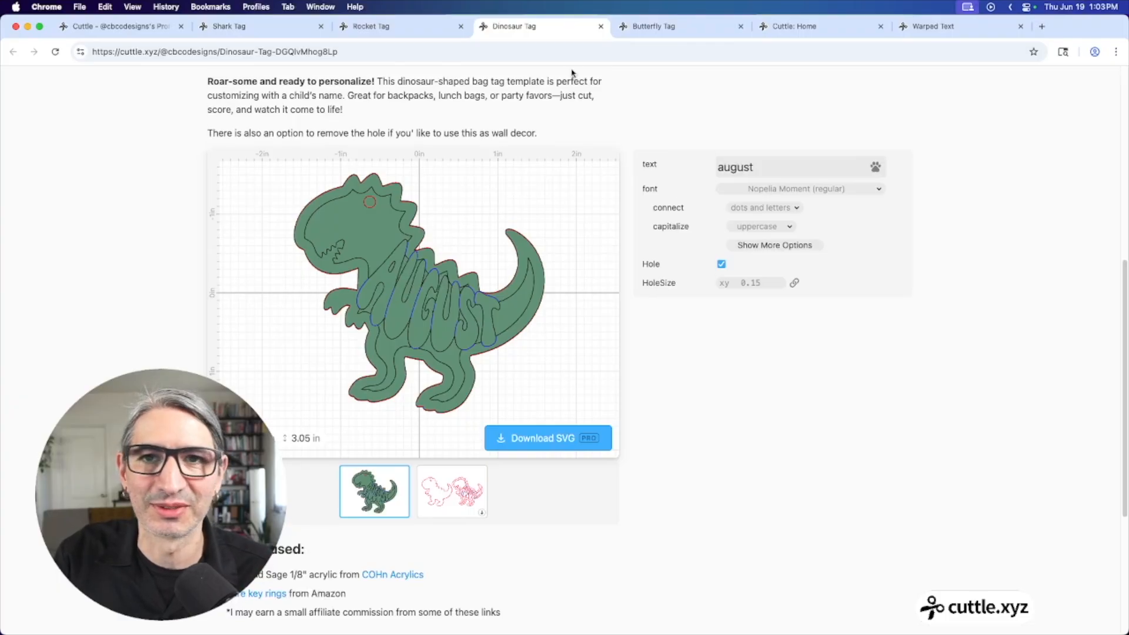
# View the Butterfly Tag template's design with PEARL across one wing
pyautogui.click(662, 28)
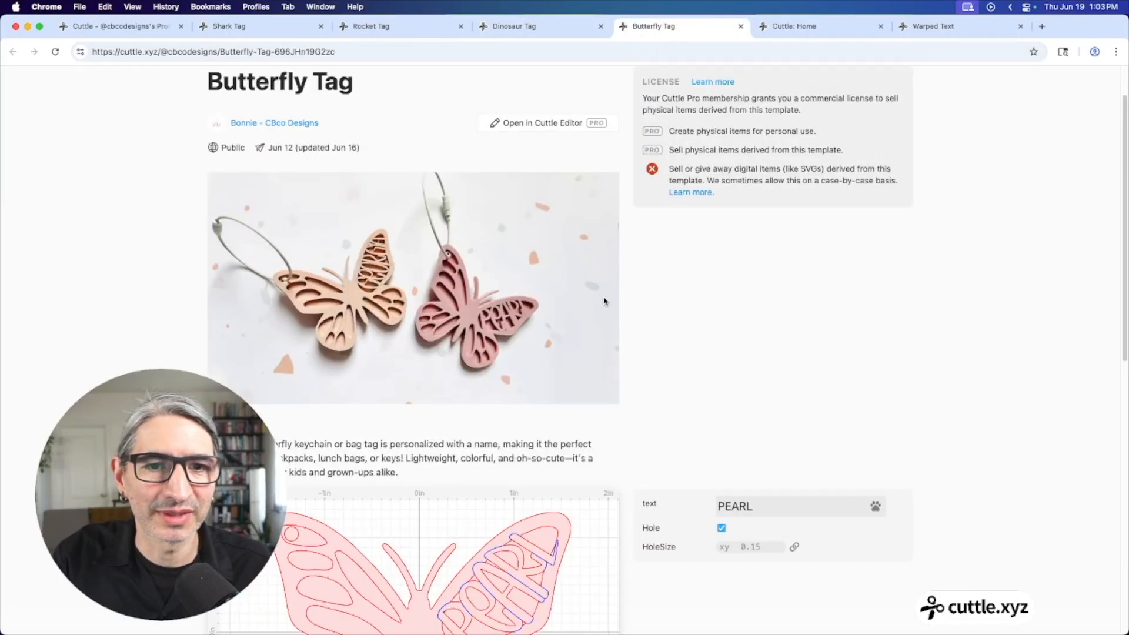
pyautogui.scroll(-6, 605, 302)
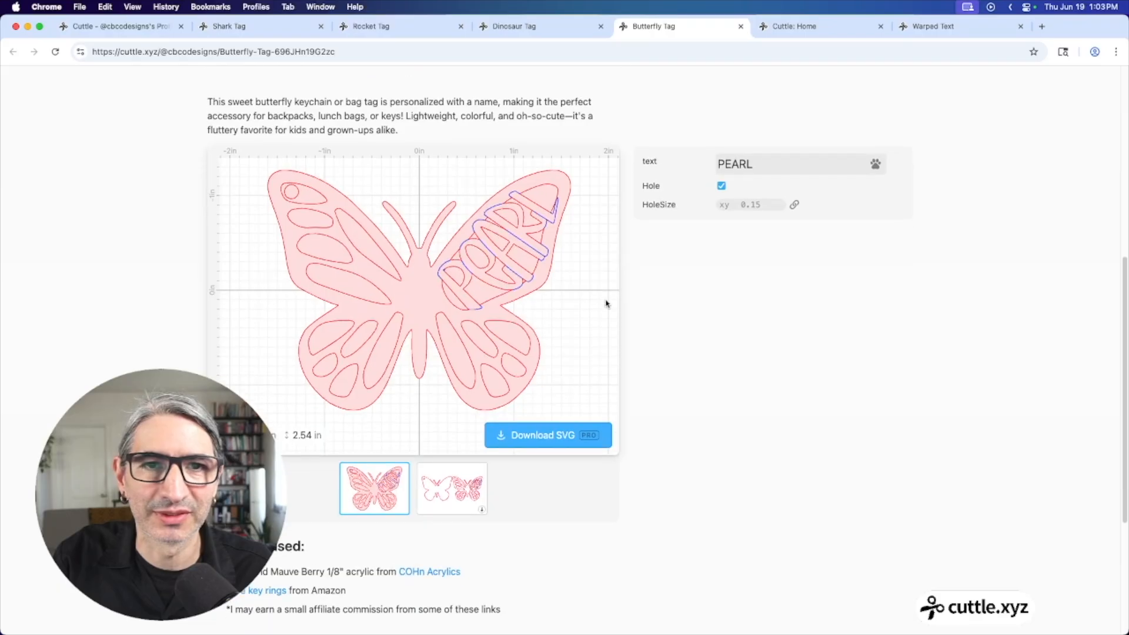
pyautogui.scroll(-1, 607, 303)
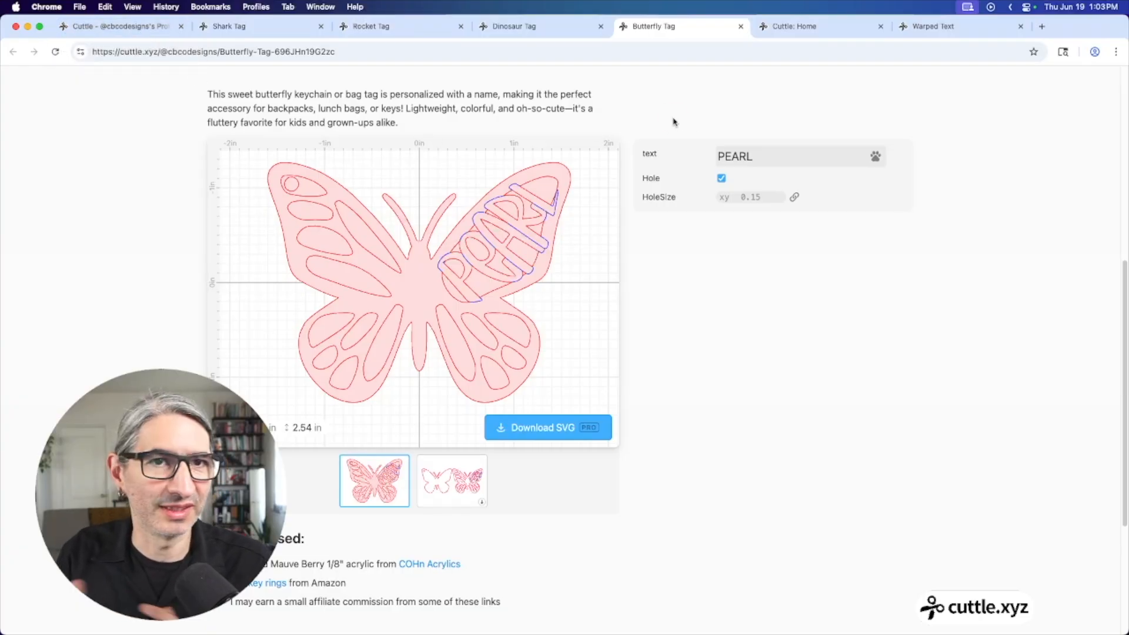
# Open the personalised linna shark tag in the Cuttle editor
pyautogui.click(230, 26)
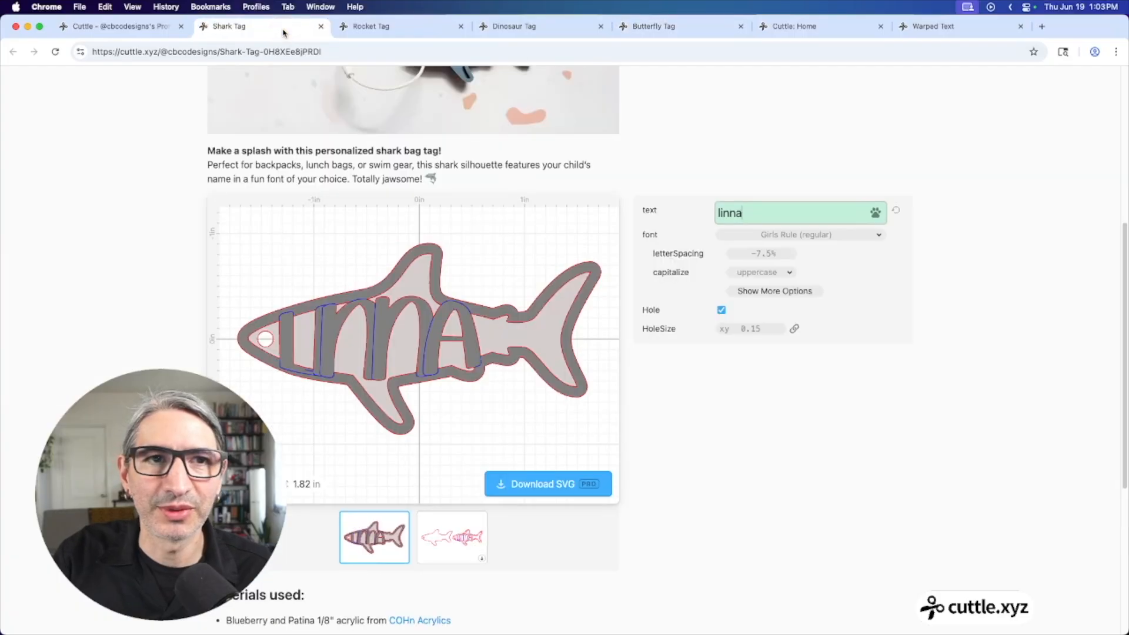
pyautogui.scroll(5, 683, 251)
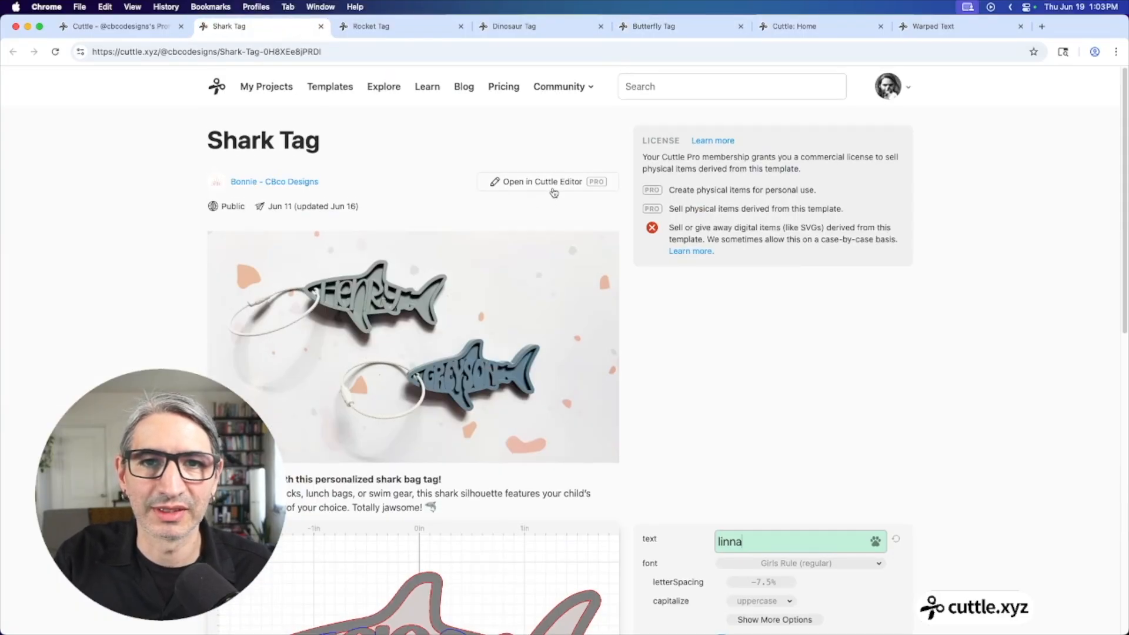
pyautogui.click(552, 182)
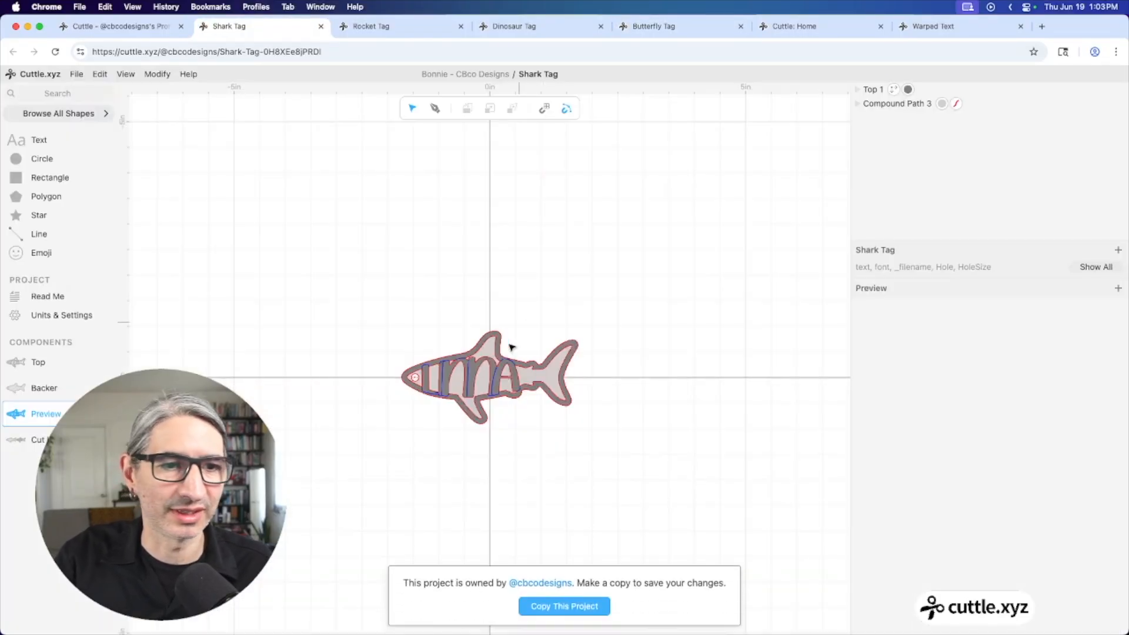
pyautogui.scroll(5, 510, 346)
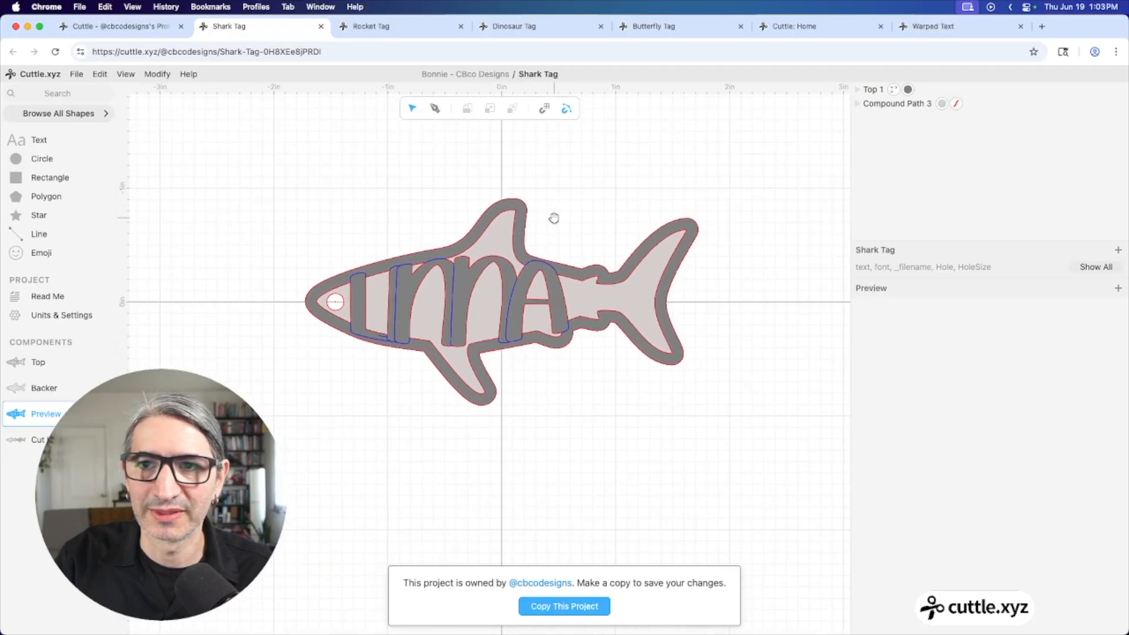
# Inspect the warped linna text path inside the Top component's Group 1
pyautogui.click(532, 292)
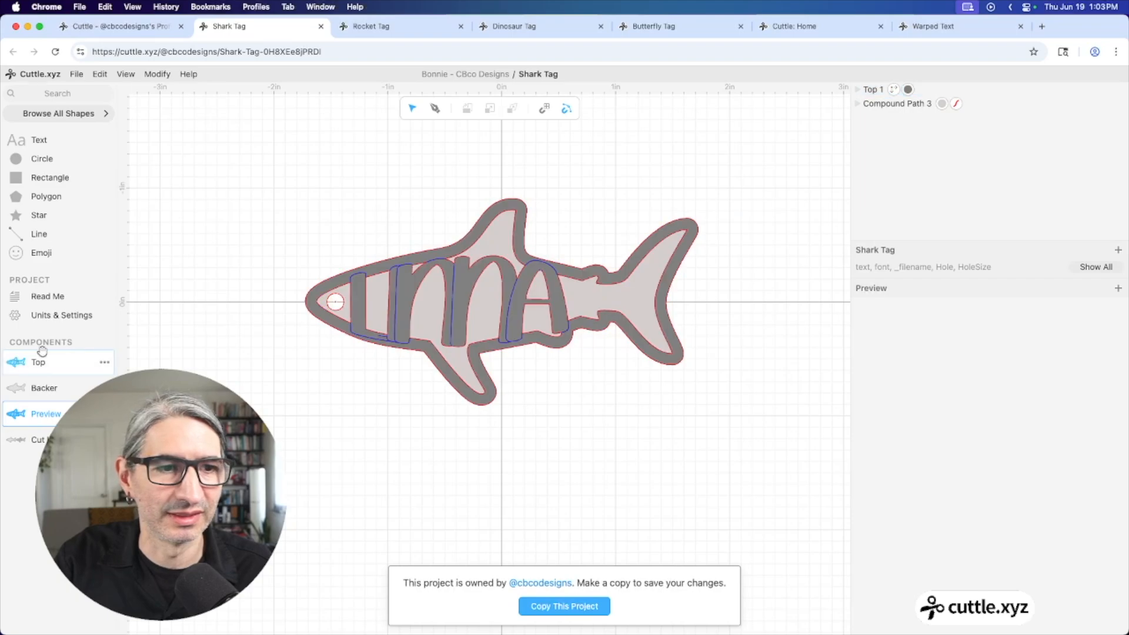
pyautogui.click(91, 353)
pyautogui.scroll(5, 506, 403)
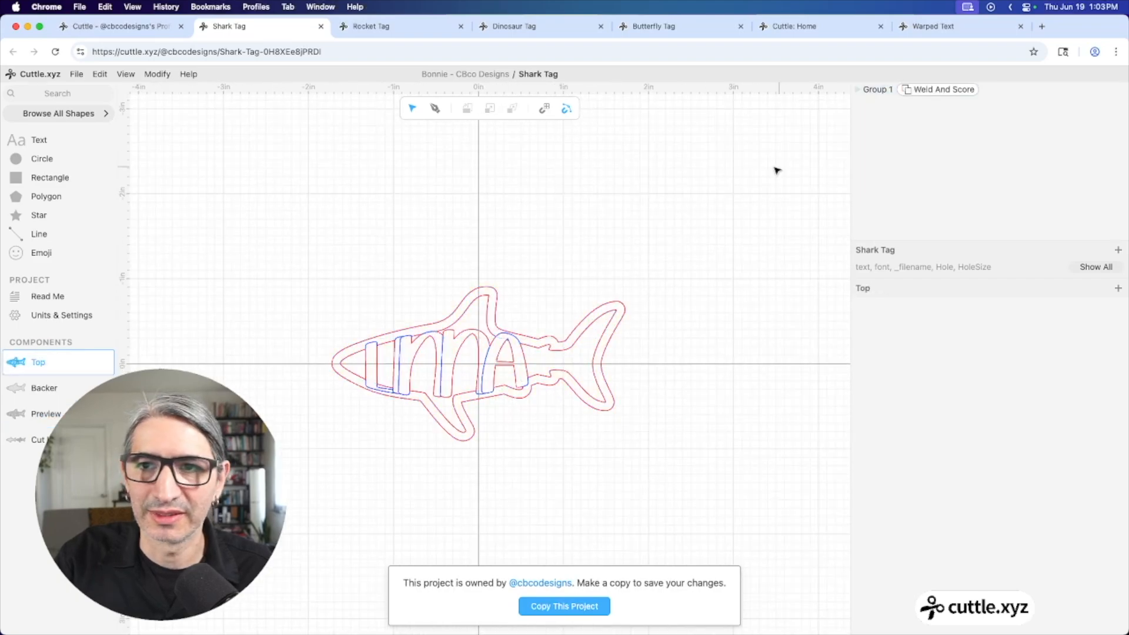
pyautogui.doubleClick(509, 326)
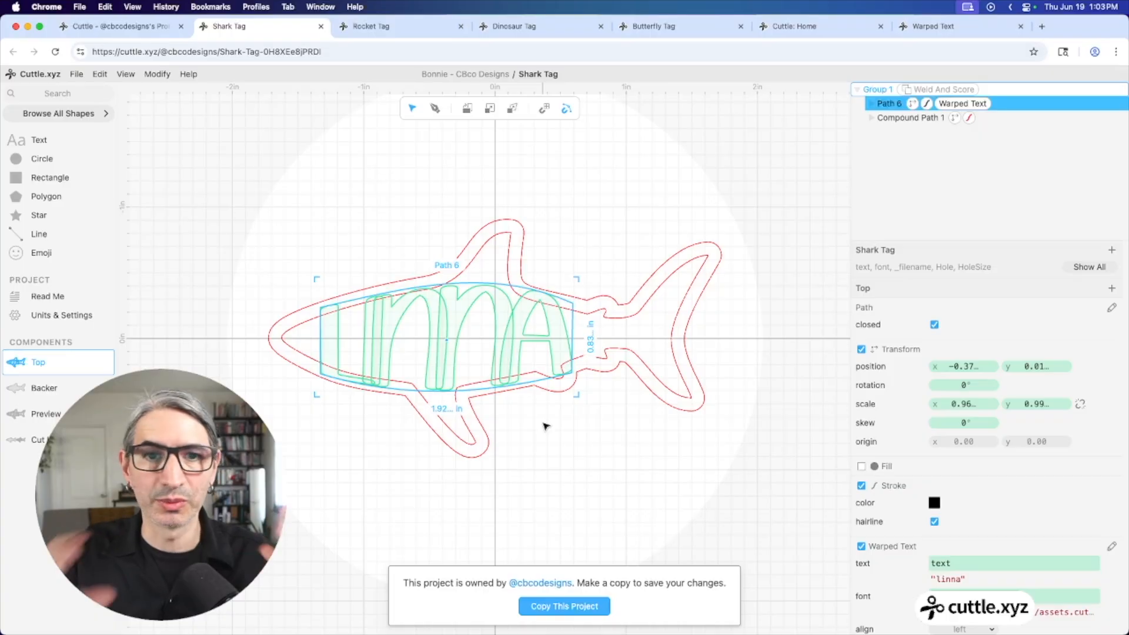
pyautogui.keyDown('shift'); pyautogui.click(299, 353); pyautogui.keyUp('shift')
pyautogui.keyDown('shift'); pyautogui.click(577, 386); pyautogui.keyUp('shift')
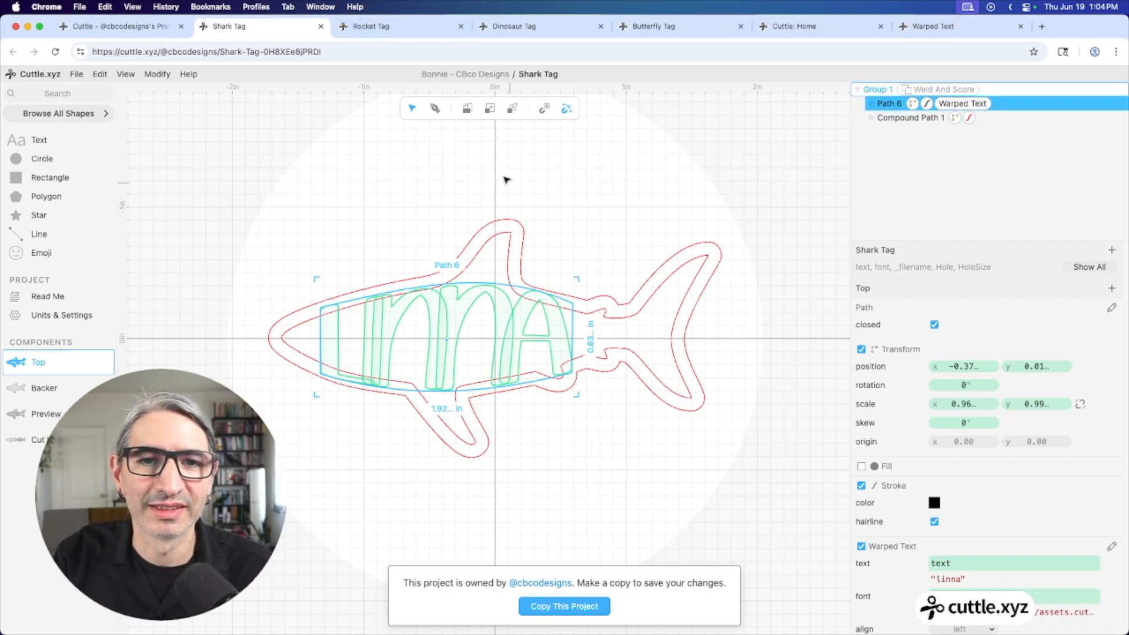
pyautogui.click(404, 33)
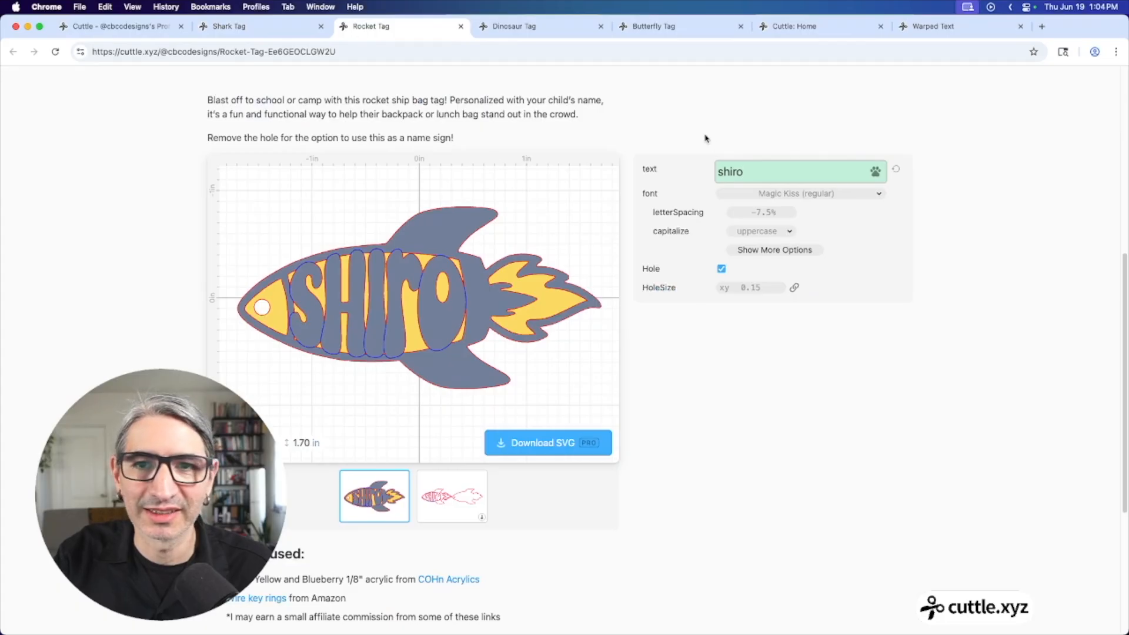
# Open the shiro rocket tag in the editor on its Top component
pyautogui.scroll(7, 594, 131)
pyautogui.click(567, 183)
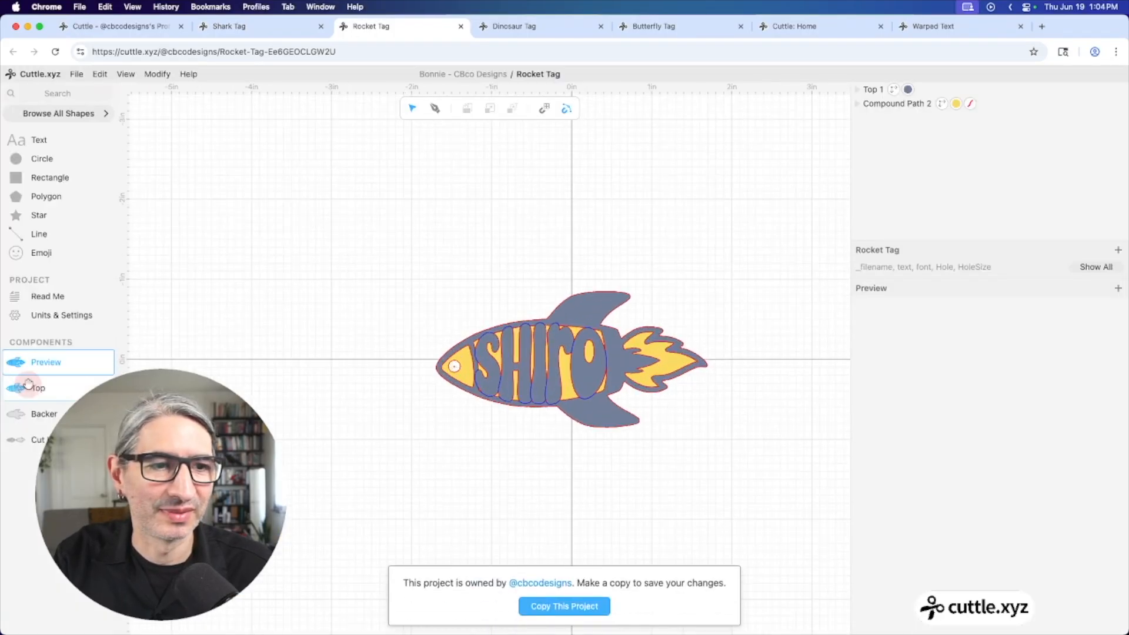
pyautogui.click(38, 388)
pyautogui.scroll(4, 471, 406)
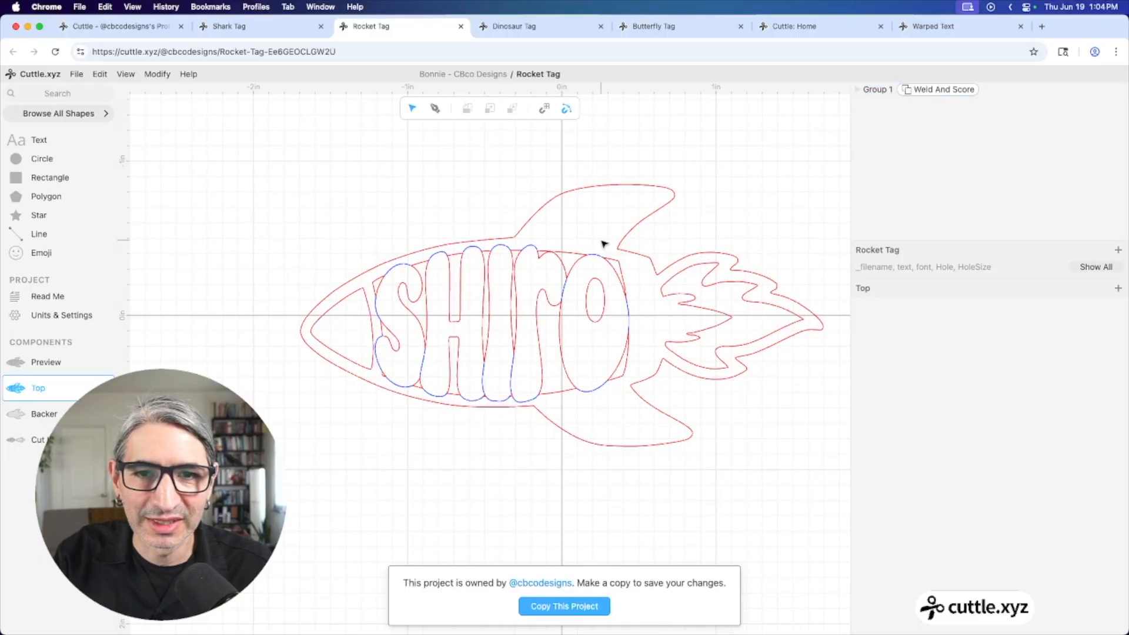
# Expand Group 1 to select the warped shiro text Path 6, then deselect
pyautogui.click(590, 259)
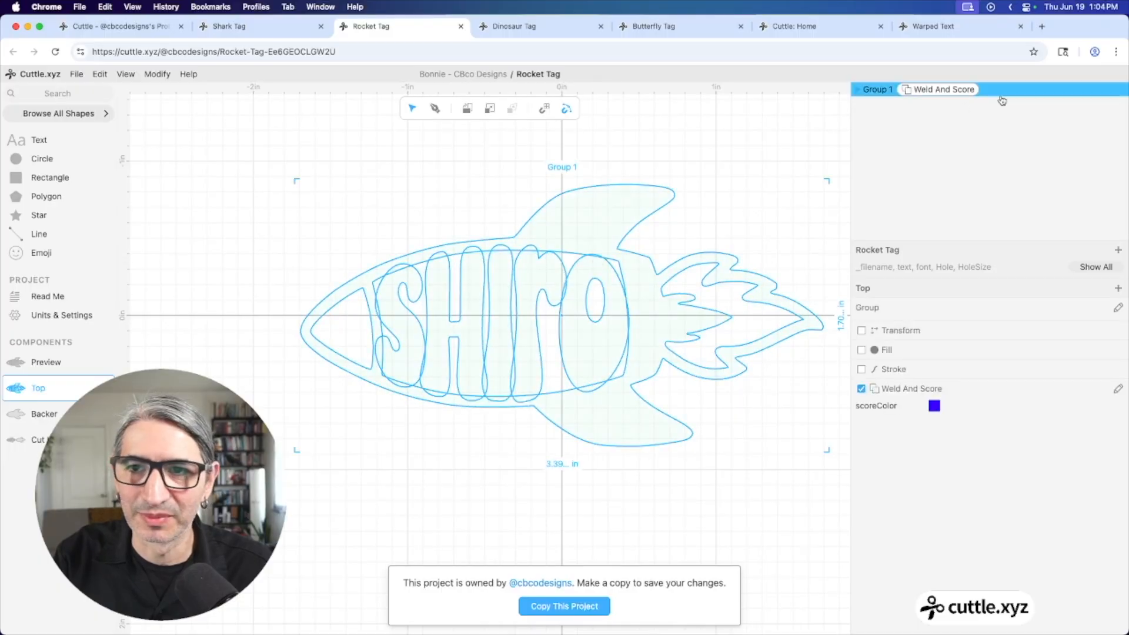
pyautogui.click(856, 90)
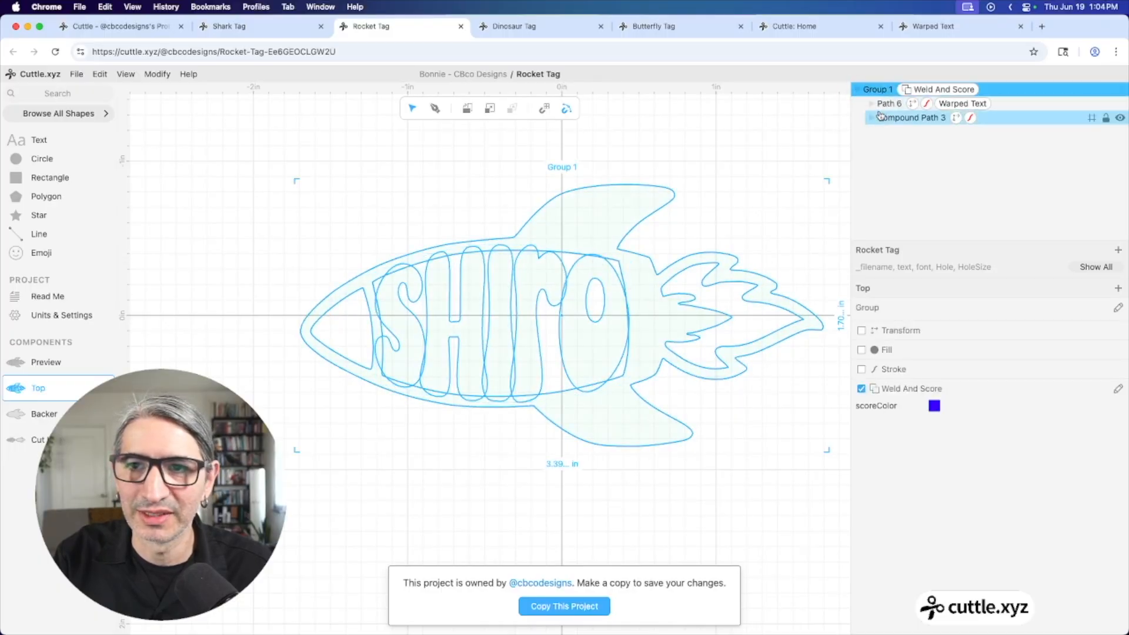
pyautogui.click(882, 106)
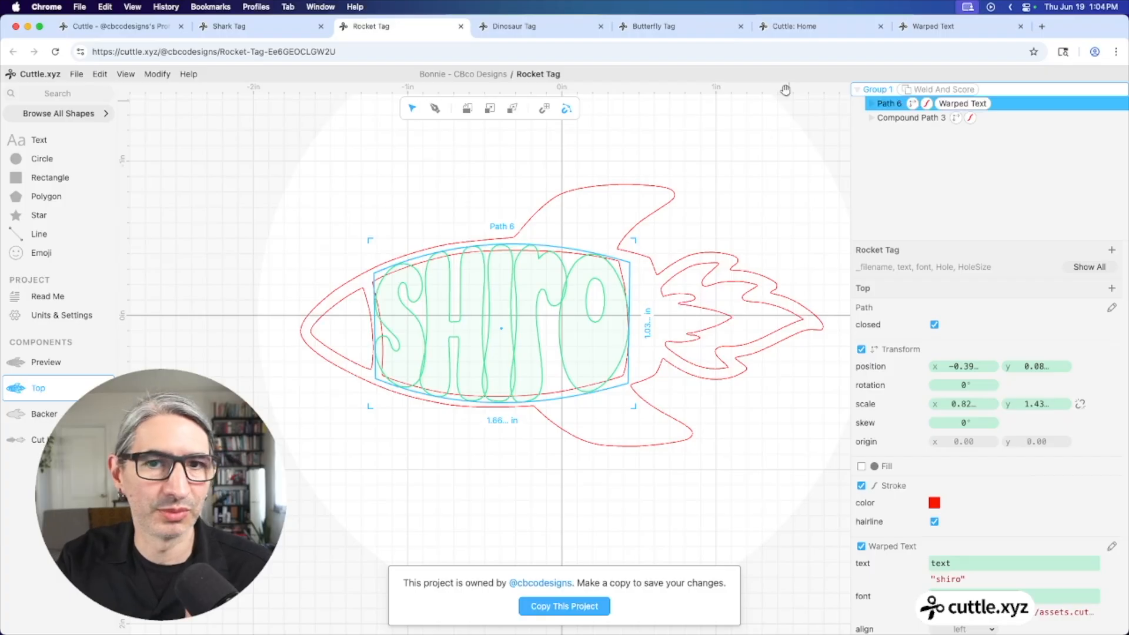
pyautogui.click(733, 168)
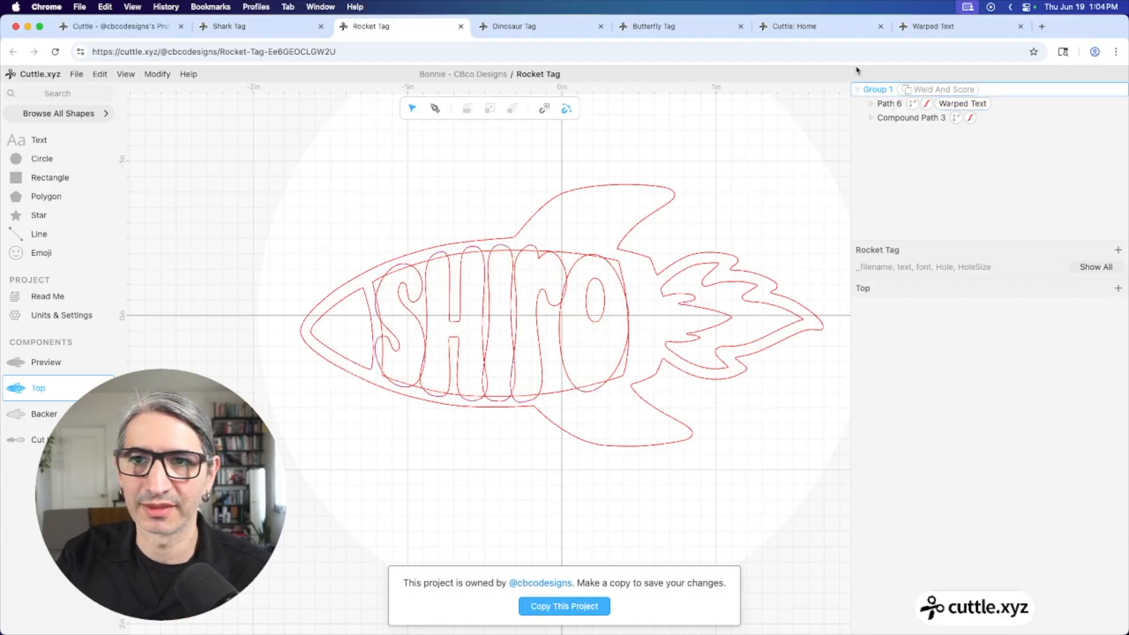
pyautogui.click(926, 28)
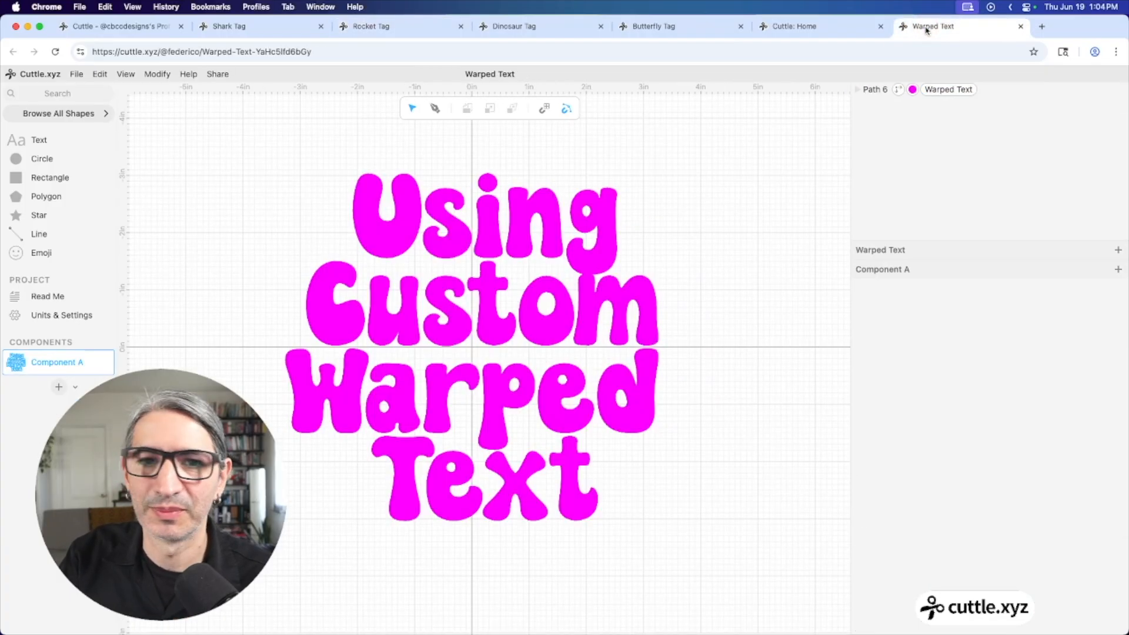
# Delete the Using Custom Warped Text path and search the library for 'tex' presets
pyautogui.click(568, 259)
pyautogui.press('BackSpace')
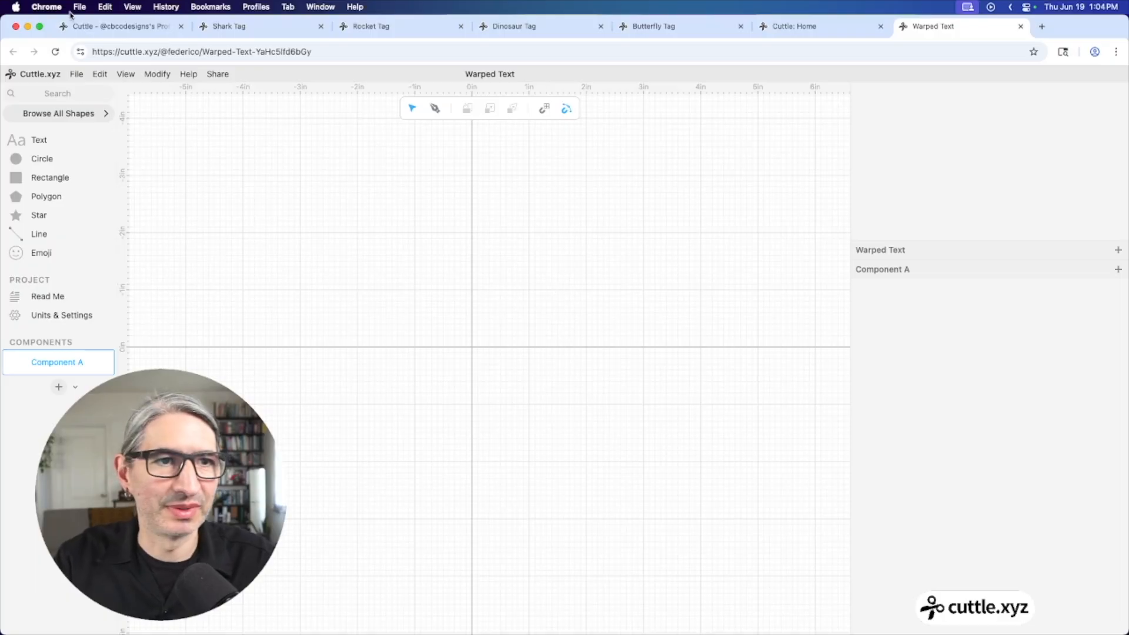
pyautogui.click(78, 97)
pyautogui.write('wa')
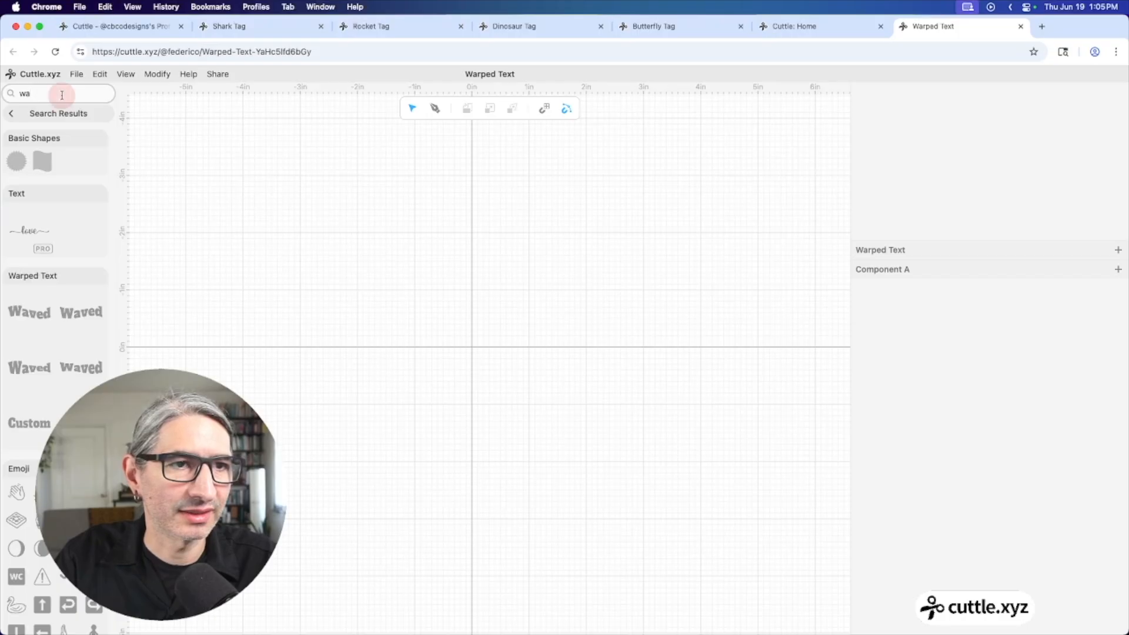
pyautogui.press('BackSpace')
pyautogui.press('BackSpace')
pyautogui.write('tex')
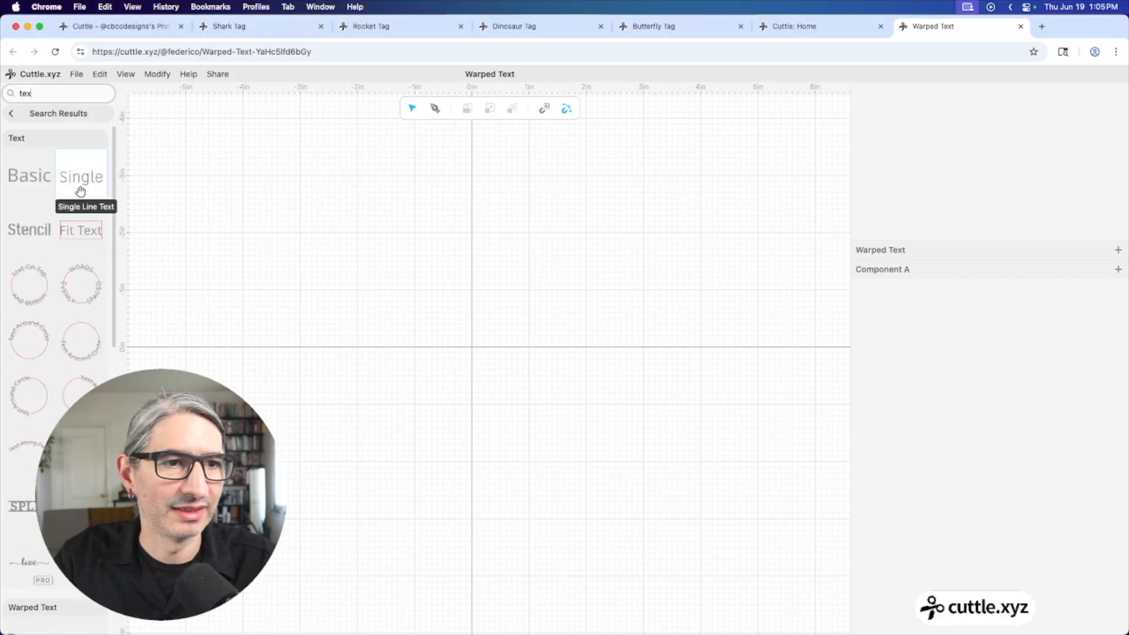
pyautogui.scroll(-5, 86, 277)
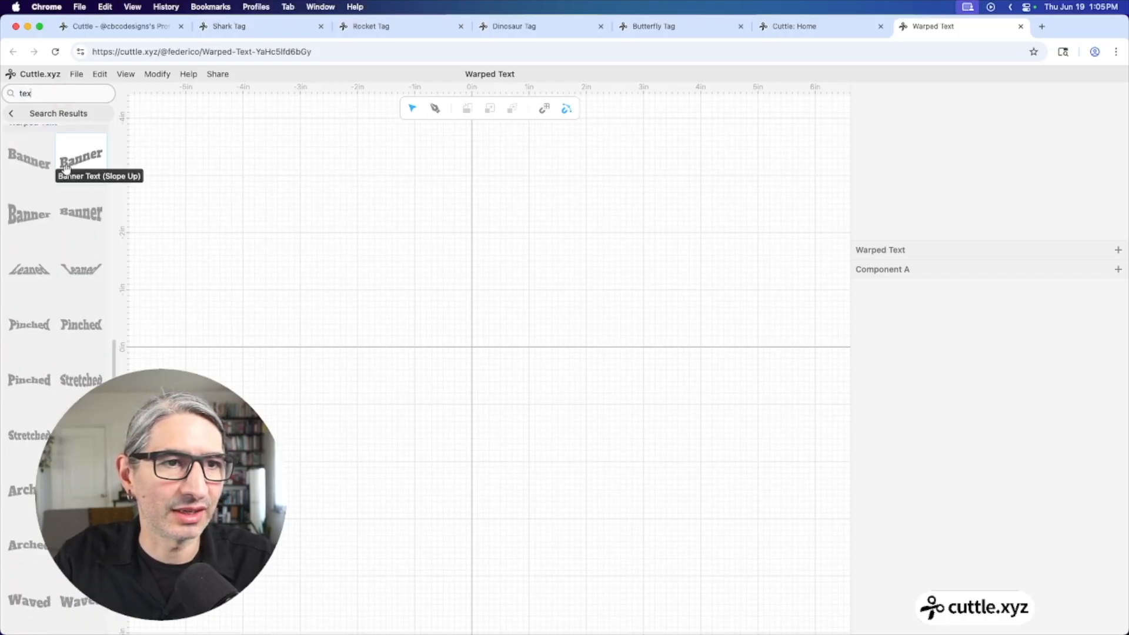
pyautogui.scroll(2, 59, 156)
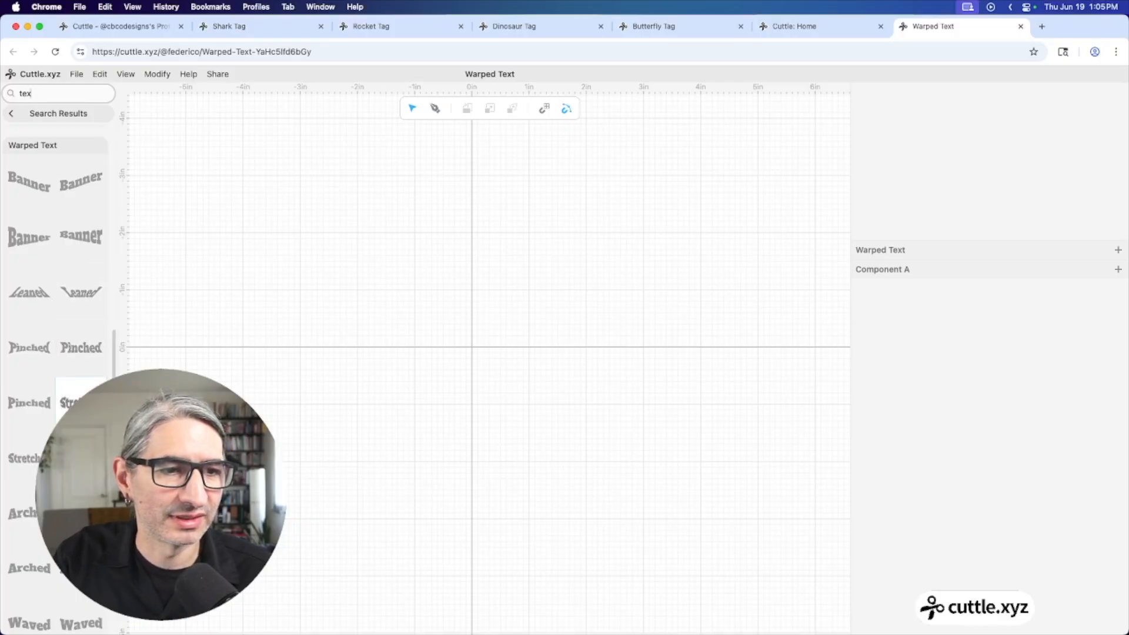
# Place a Stretched warped-text shape at the canvas centre and type a name into it
pyautogui.moveTo(70, 406); pyautogui.dragTo(469, 344)
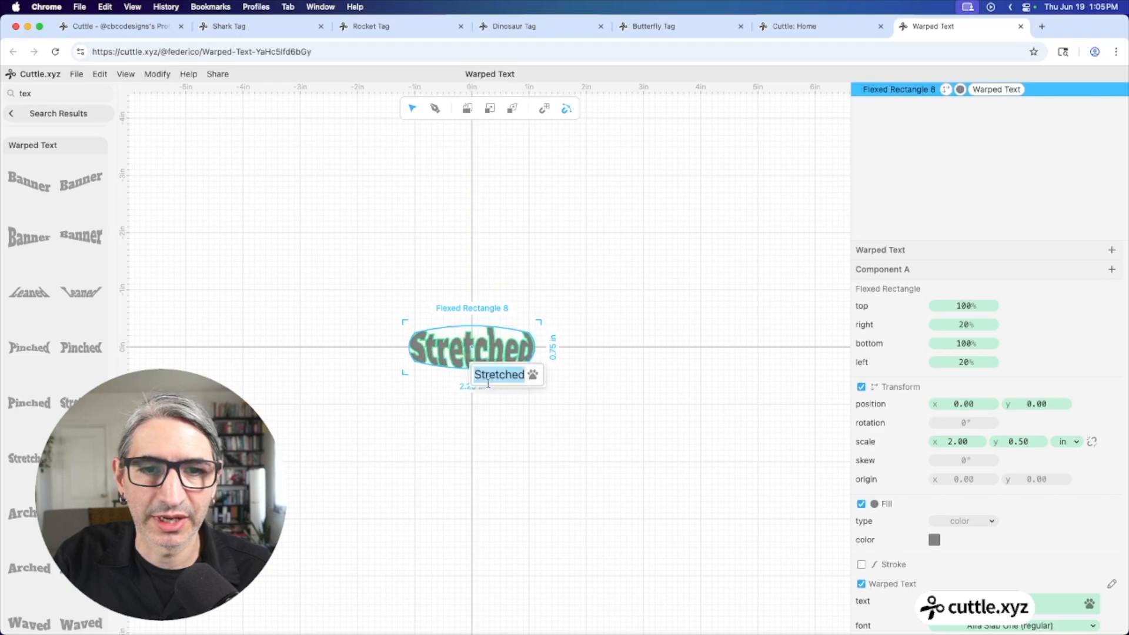
pyautogui.scroll(5, 445, 348)
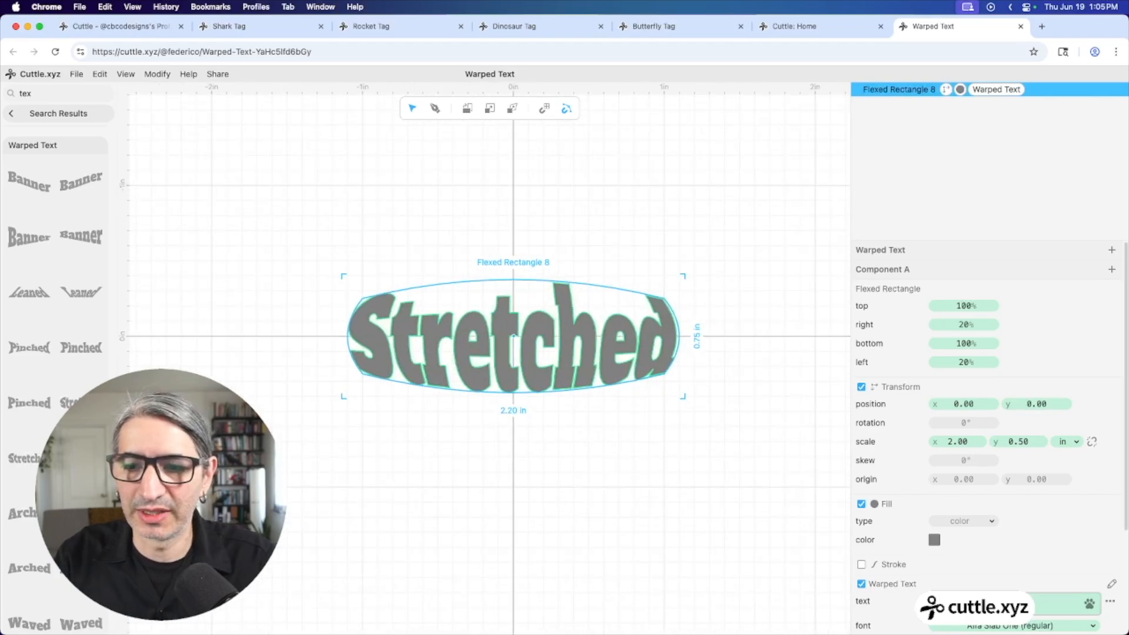
pyautogui.write('federico')
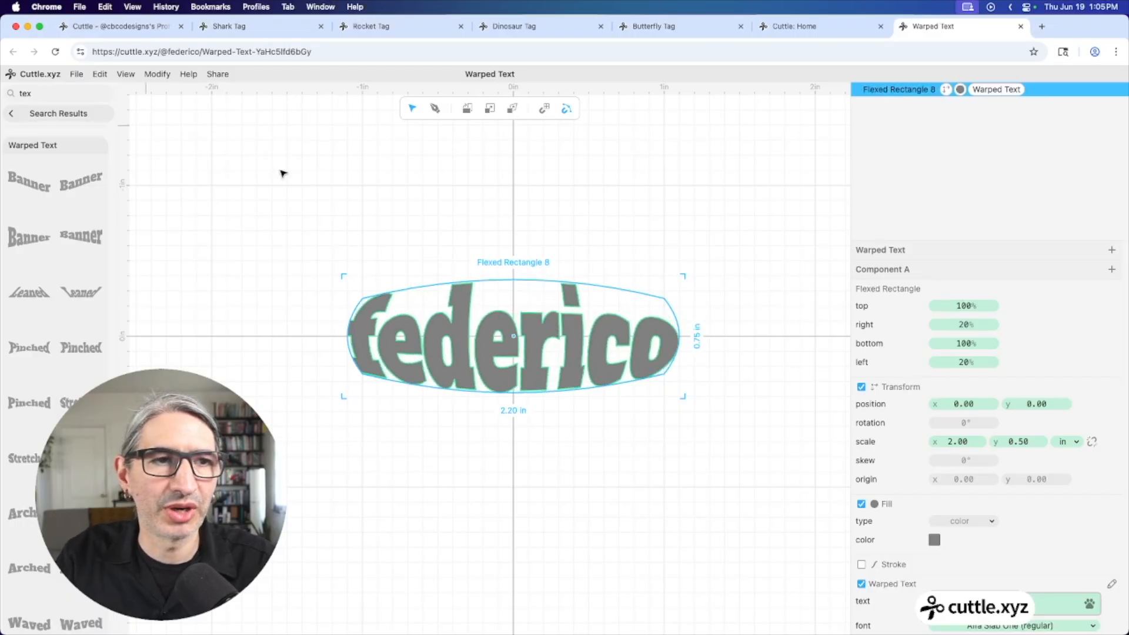
# Reshape the flexed rectangle to top 191%, right -18%, bottom 79%, left -18%
pyautogui.click(728, 252)
pyautogui.click(626, 336)
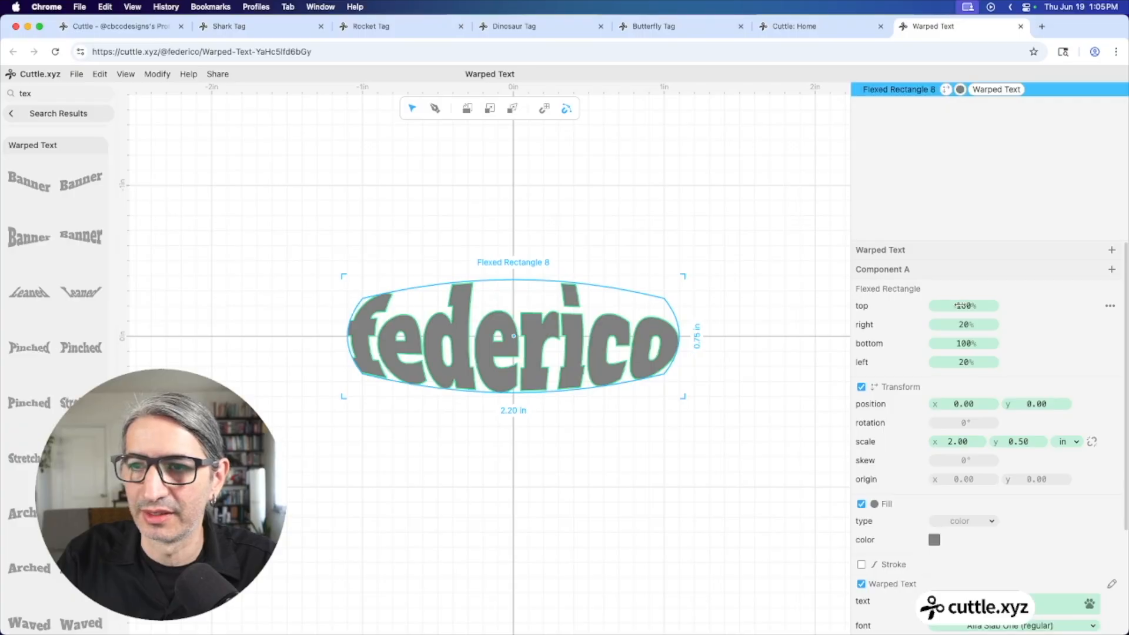
pyautogui.moveTo(962, 305); pyautogui.dragTo(1056, 315)
pyautogui.moveTo(976, 325); pyautogui.dragTo(899, 330)
pyautogui.moveTo(988, 346); pyautogui.dragTo(869, 361)
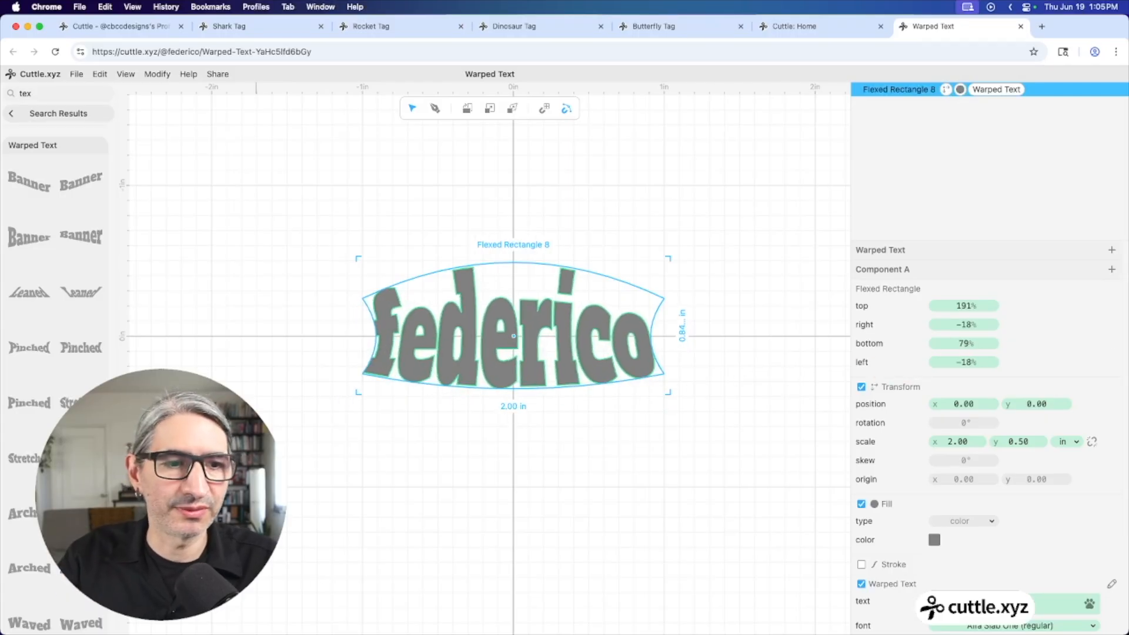
pyautogui.scroll(-5, 1, 525)
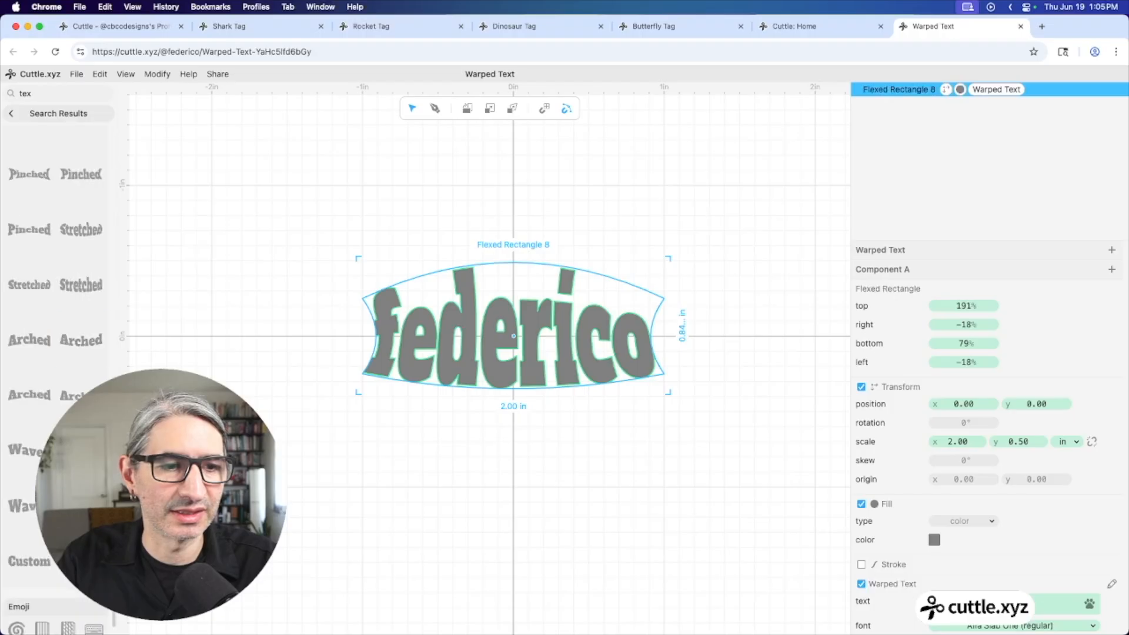
# Add a Waved warped-text shape and delete the name shape
pyautogui.moveTo(81, 450)
pyautogui.mouseDown()
pyautogui.moveTo(269, 467)
pyautogui.moveTo(511, 466)
pyautogui.mouseUp()
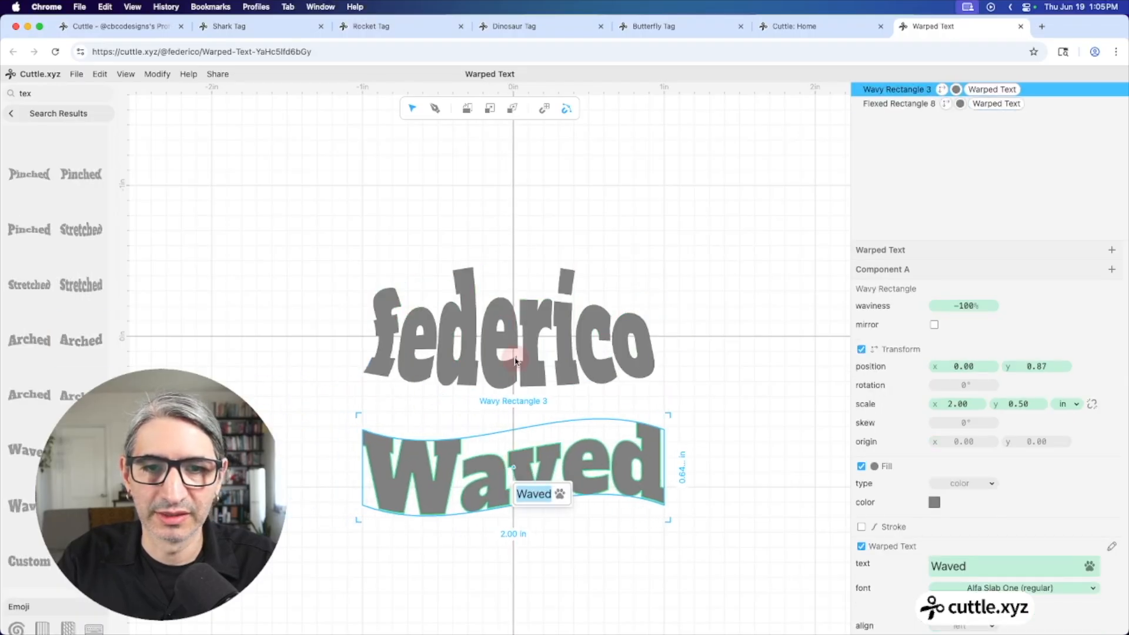
pyautogui.press('BackSpace')
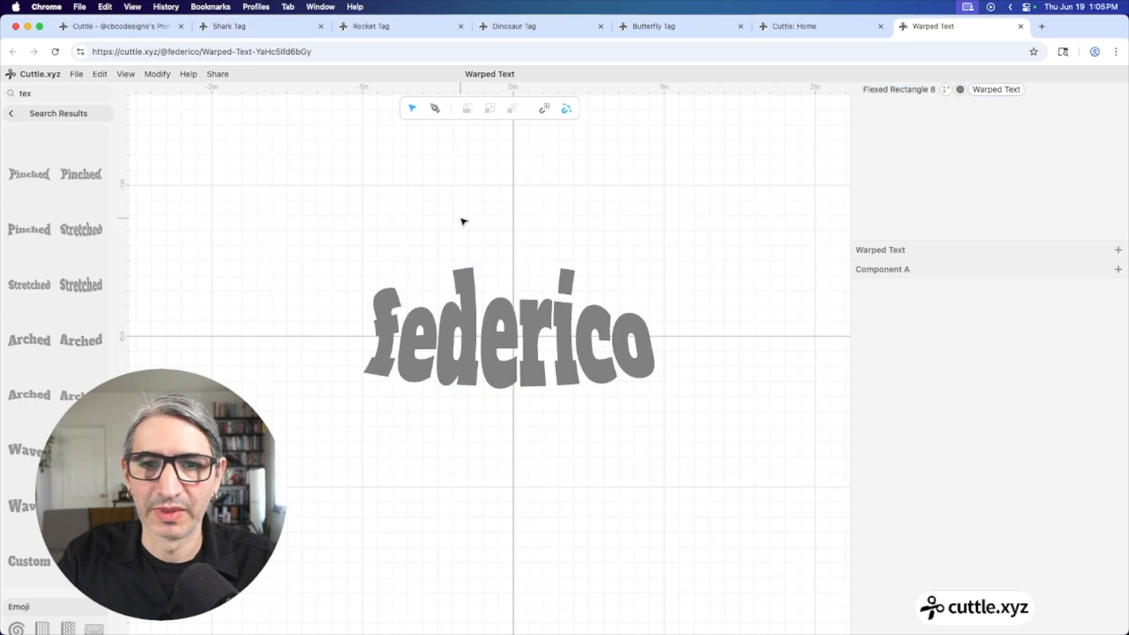
pyautogui.click(460, 311)
pyautogui.press('super+z')
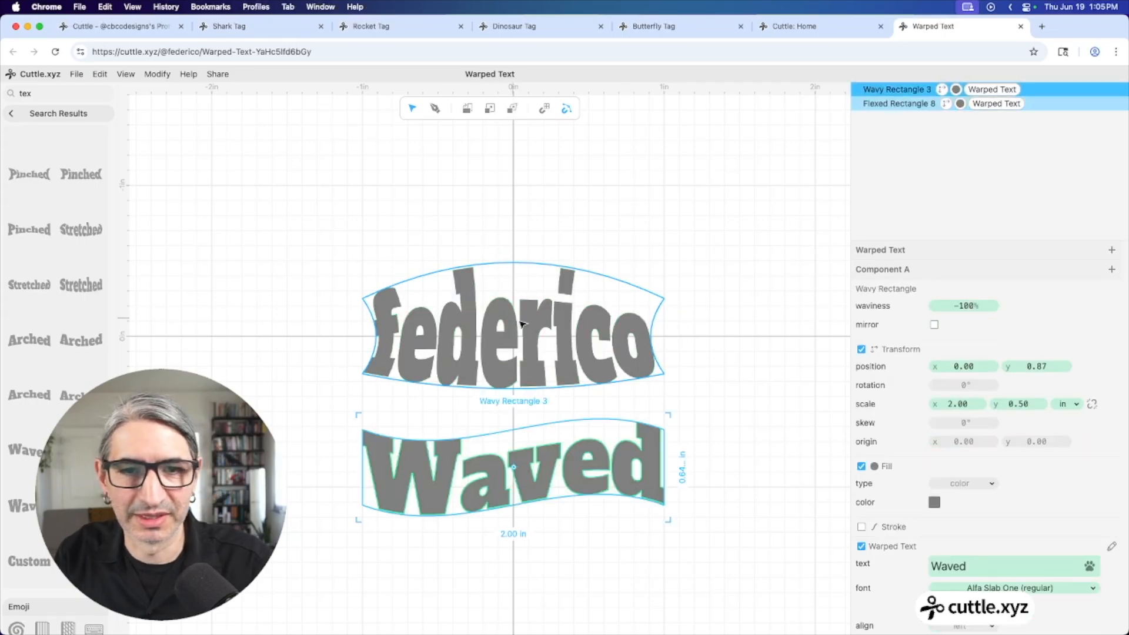
pyautogui.click(522, 323)
pyautogui.press('BackSpace')
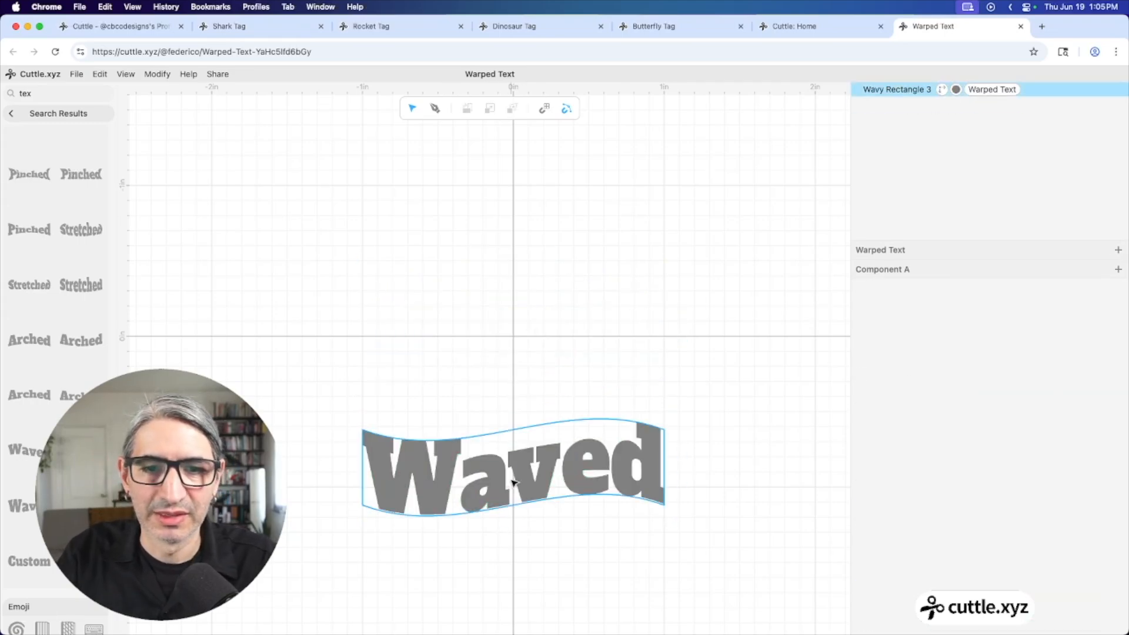
# Centre the Waved text, set waviness to -202%, and toggle mirror on and off
pyautogui.click(506, 455)
pyautogui.moveTo(516, 469); pyautogui.dragTo(513, 343)
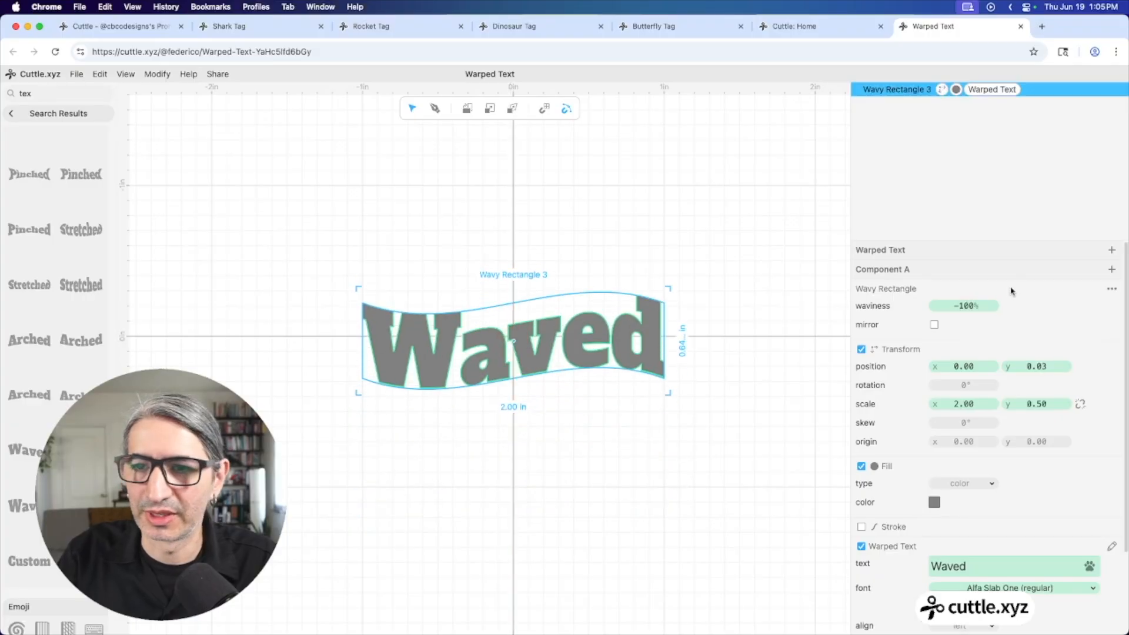
pyautogui.moveTo(967, 304); pyautogui.dragTo(823, 334)
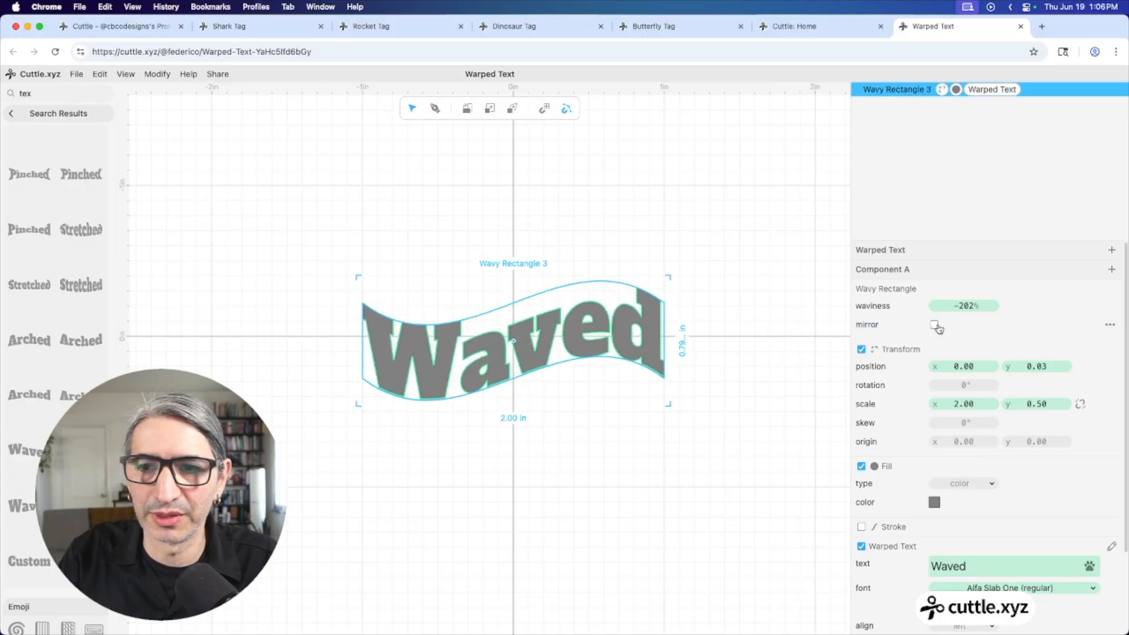
pyautogui.click(935, 325)
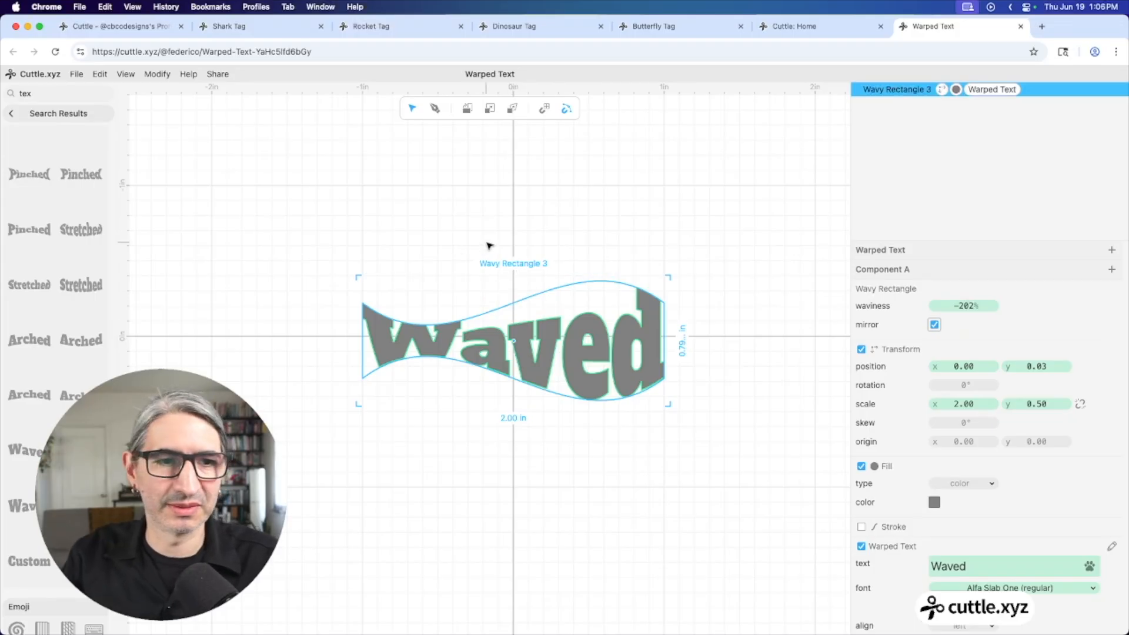
pyautogui.click(934, 325)
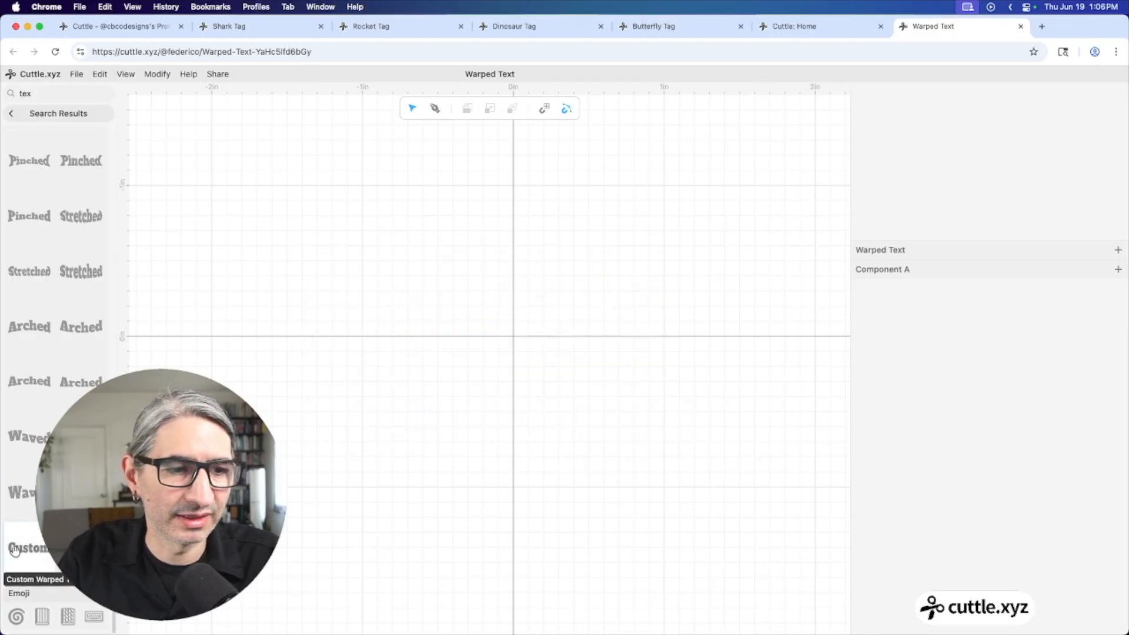
# Place a Custom warped-text shape on the canvas
pyautogui.moveTo(24, 547); pyautogui.dragTo(513, 335)
pyautogui.doubleClick(513, 335)
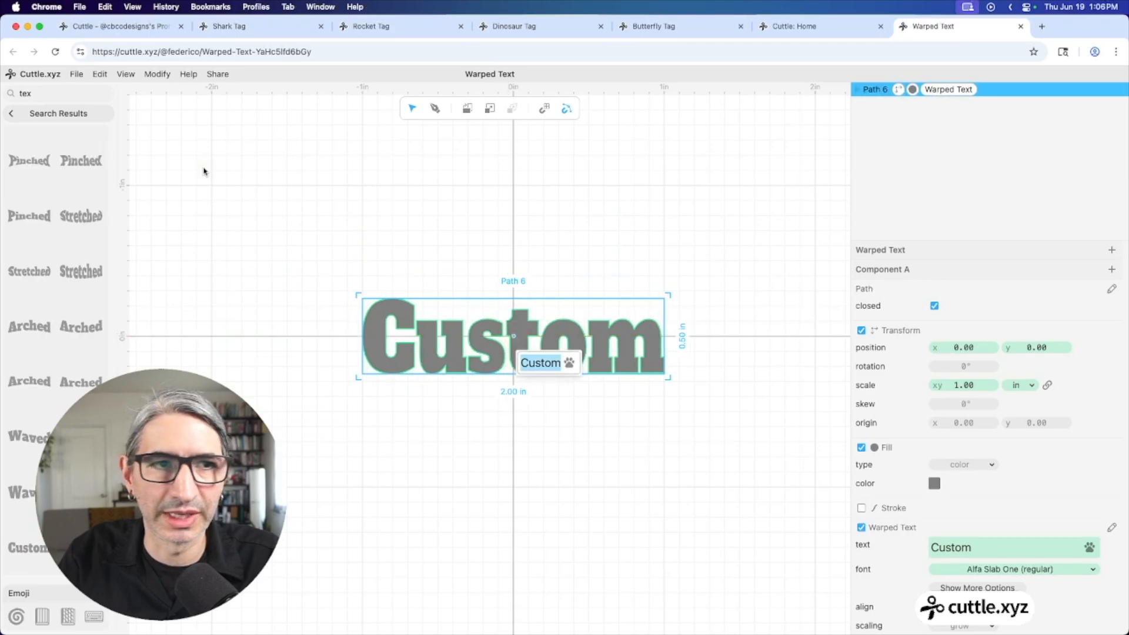
pyautogui.click(42, 113)
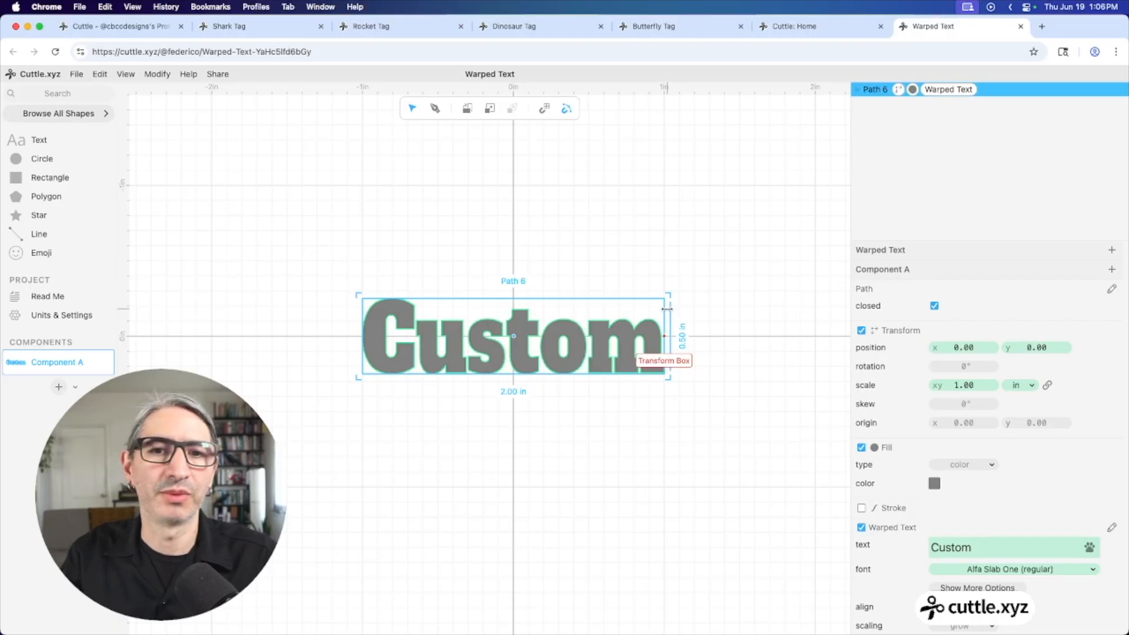
# Stretch Custom to about 2.33 in wide by 1.82 in tall, centred at the origin
pyautogui.moveTo(519, 298); pyautogui.dragTo(538, 189)
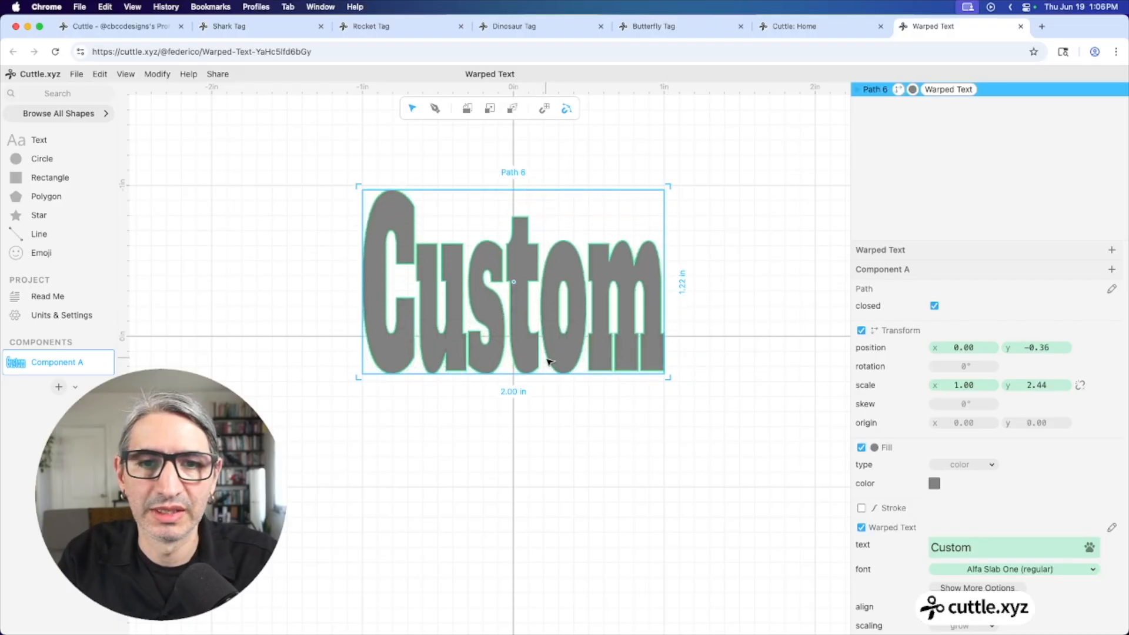
pyautogui.moveTo(517, 374); pyautogui.dragTo(517, 465)
pyautogui.moveTo(665, 337); pyautogui.dragTo(708, 335)
pyautogui.moveTo(539, 330); pyautogui.dragTo(513, 339)
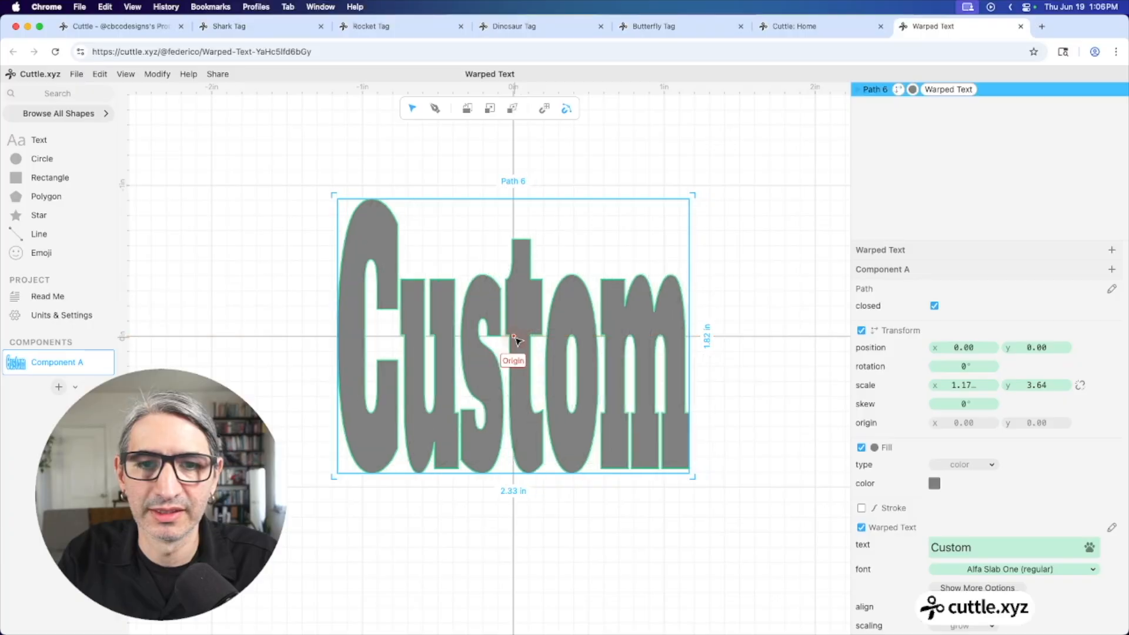
pyautogui.click(713, 210)
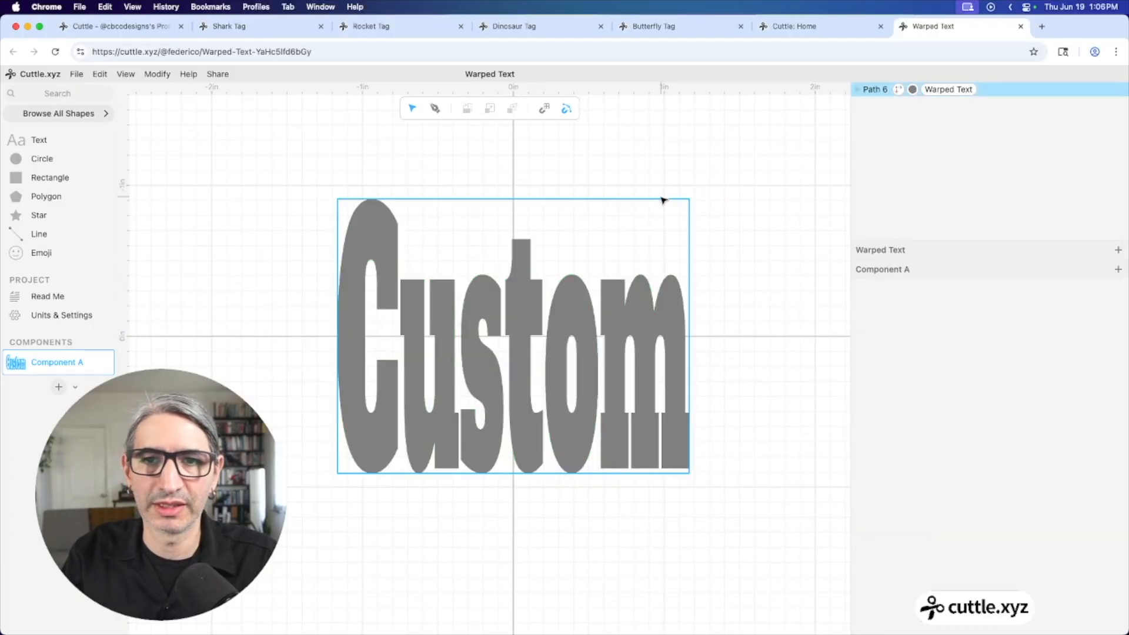
pyautogui.click(666, 286)
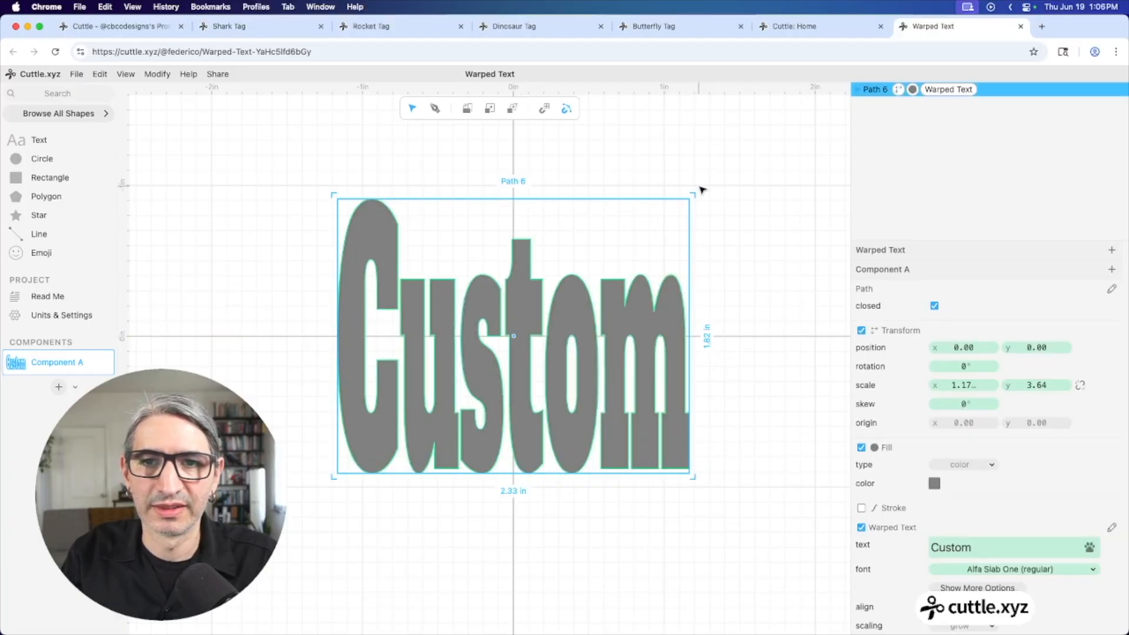
pyautogui.moveTo(701, 189)
pyautogui.mouseDown()
pyautogui.moveTo(718, 209)
pyautogui.moveTo(700, 184)
pyautogui.moveTo(680, 182)
pyautogui.moveTo(685, 192)
pyautogui.mouseUp()
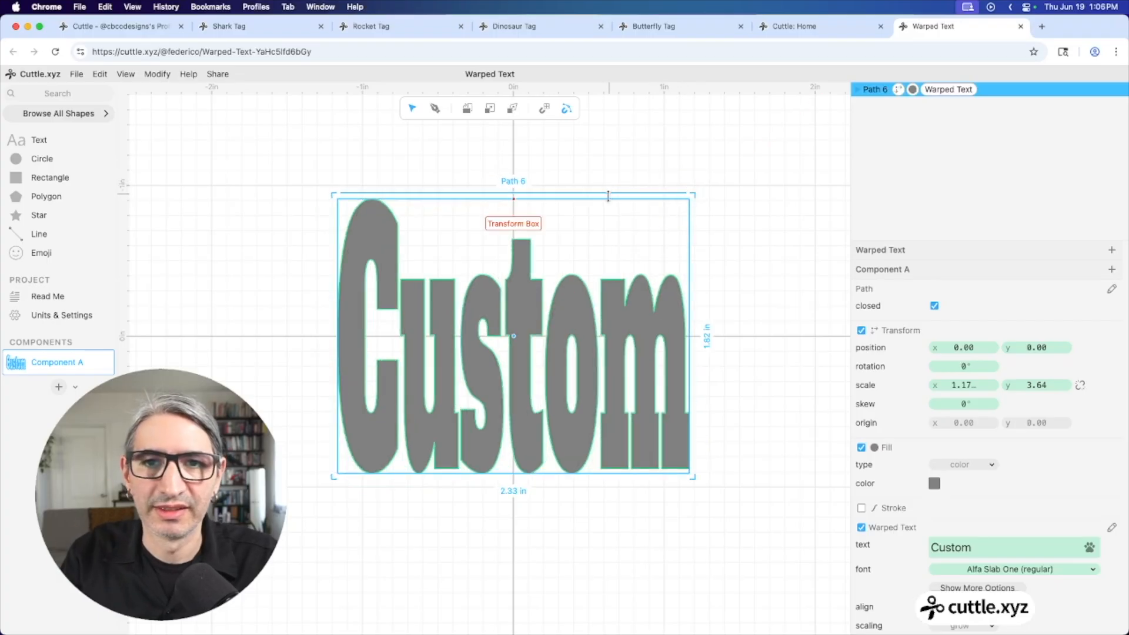
pyautogui.click(608, 201)
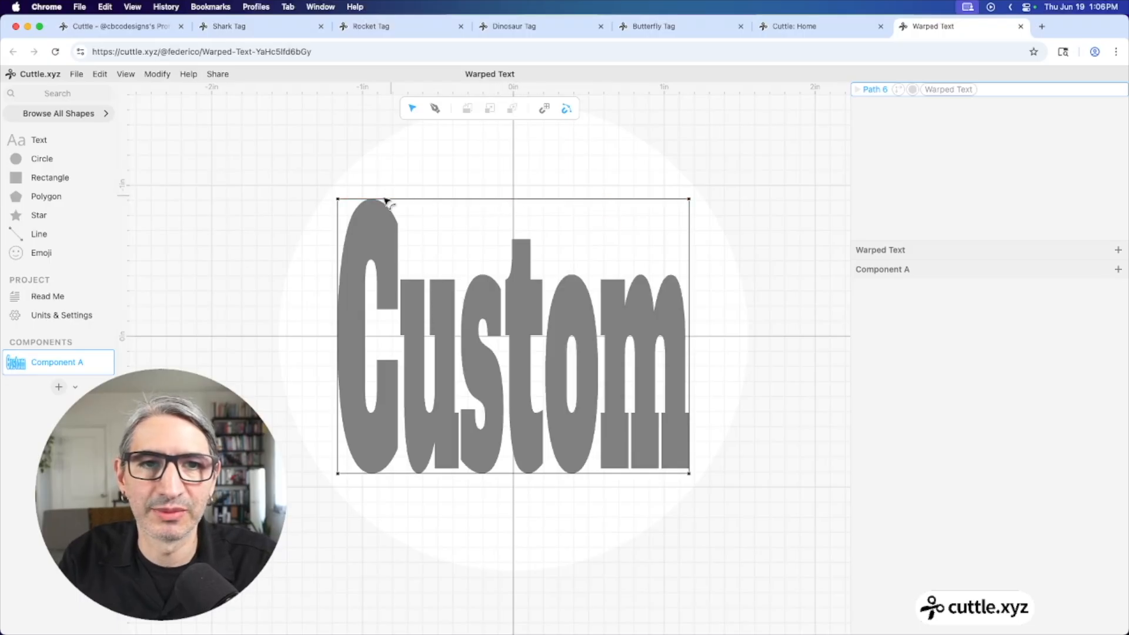
# Re-warp the Custom text's outline by slanting and curving it, then select the warped text and delete it
pyautogui.click(339, 200)
pyautogui.moveTo(339, 200); pyautogui.dragTo(287, 207)
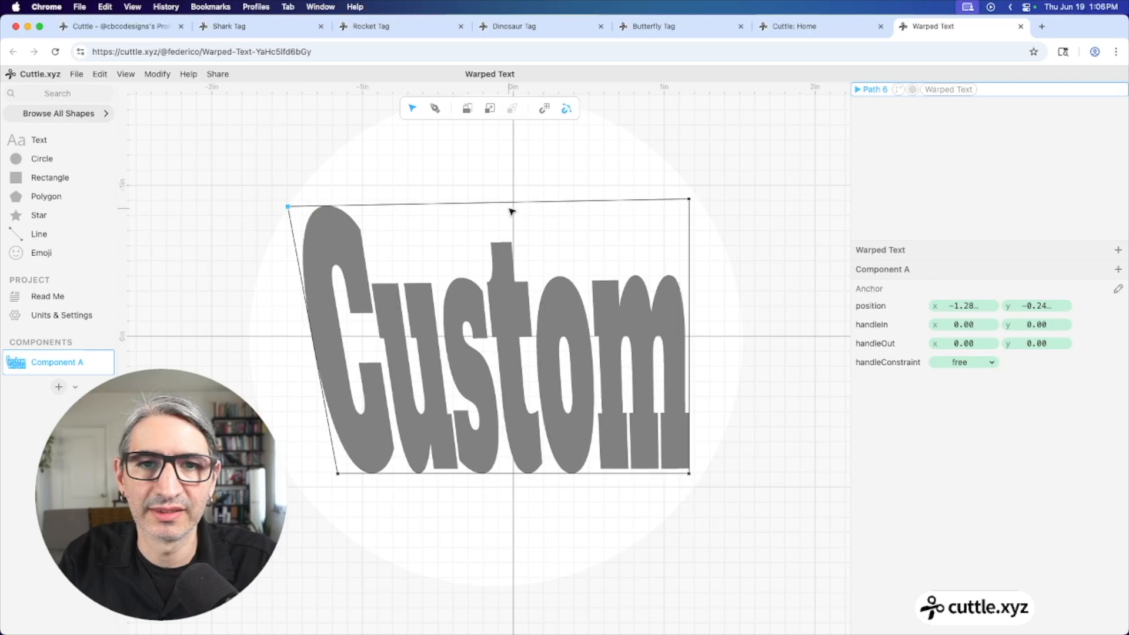
pyautogui.moveTo(510, 207)
pyautogui.mouseDown()
pyautogui.moveTo(507, 231)
pyautogui.moveTo(531, 255)
pyautogui.mouseUp()
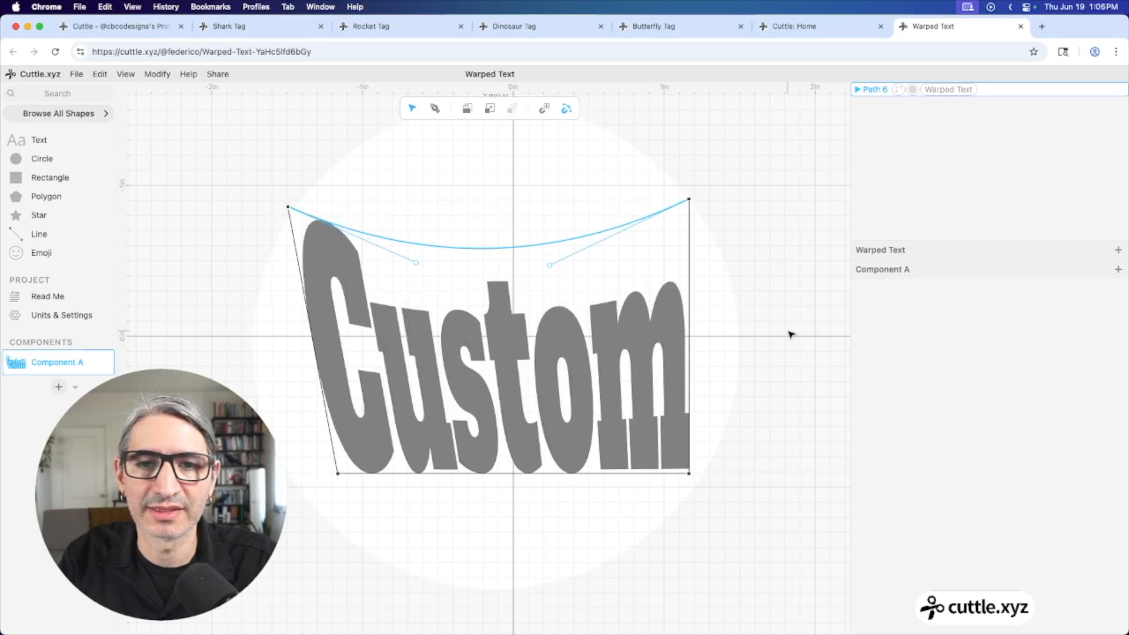
pyautogui.click(756, 320)
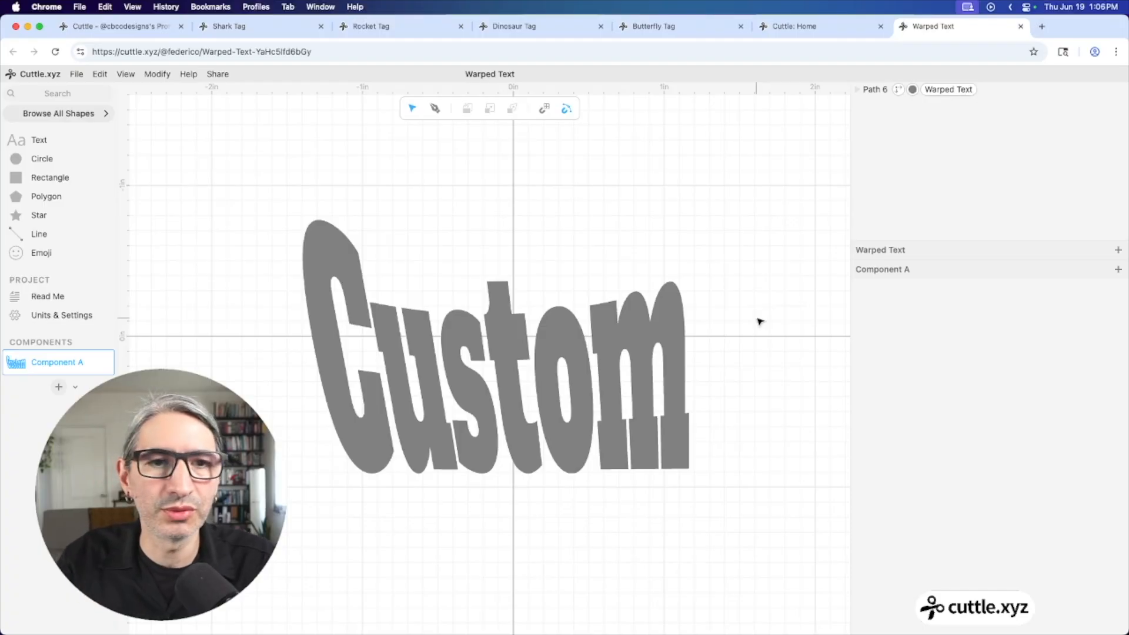
pyautogui.click(612, 323)
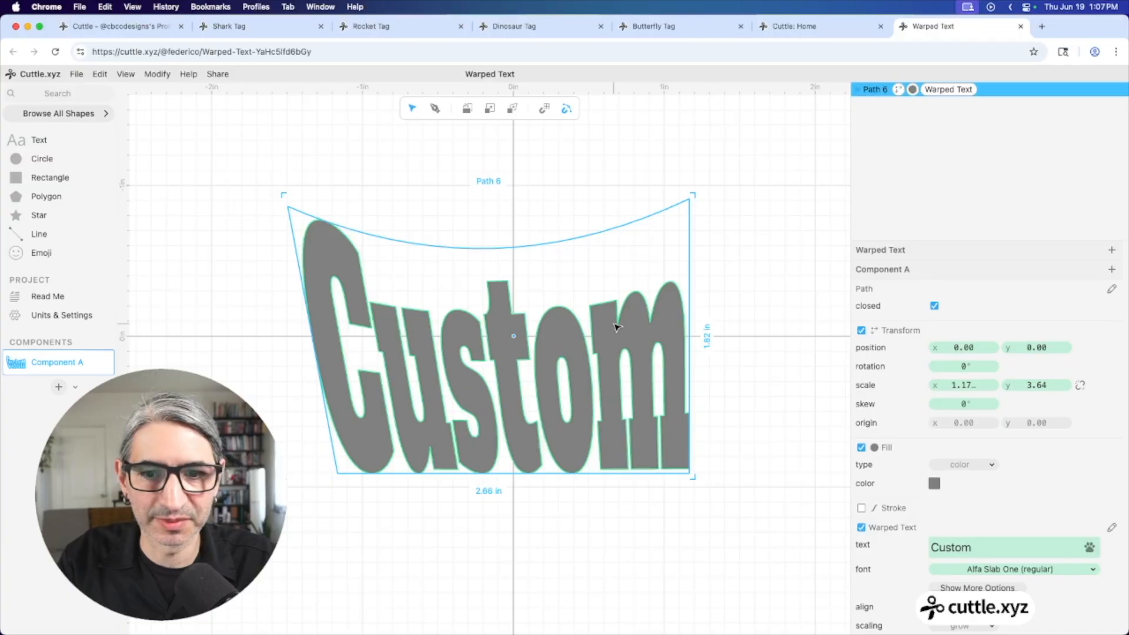
pyautogui.press('BackSpace')
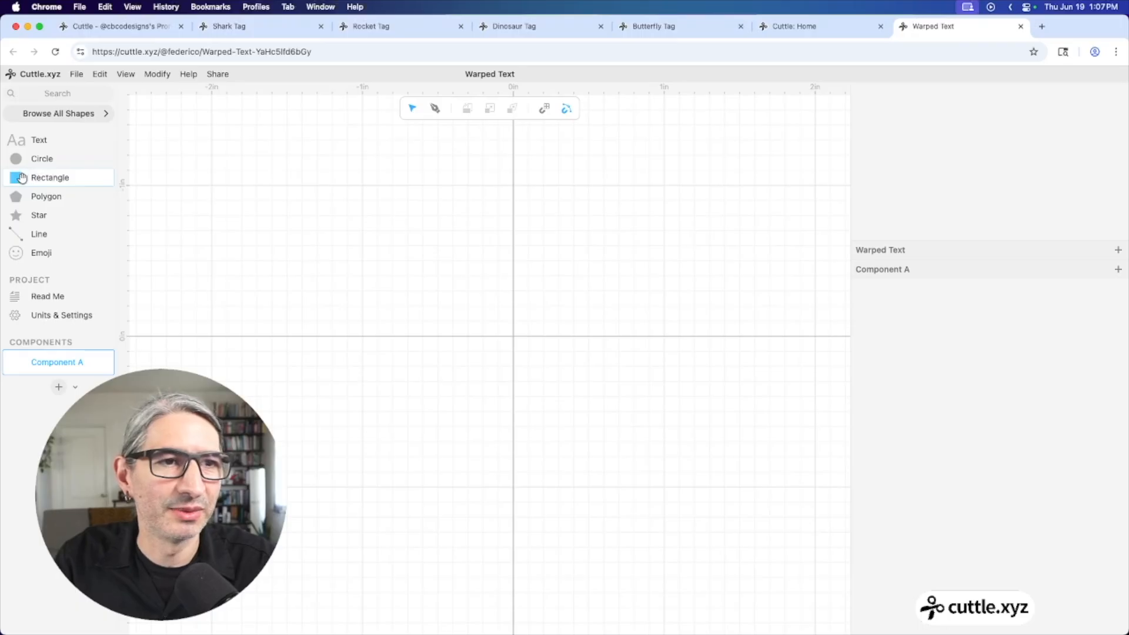
# Place a rectangle at the canvas origin sized 2 in wide by 0.5 in tall
pyautogui.moveTo(21, 178)
pyautogui.mouseDown()
pyautogui.moveTo(100, 184)
pyautogui.moveTo(516, 294)
pyautogui.moveTo(513, 336)
pyautogui.mouseUp()
pyautogui.click(511, 430)
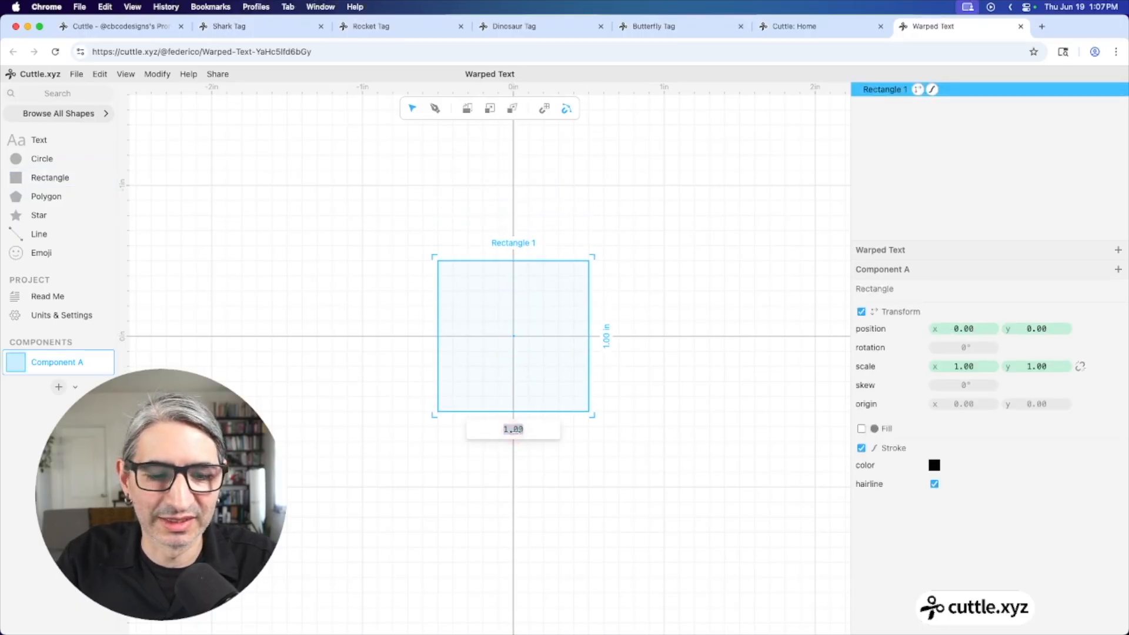
pyautogui.click(606, 340)
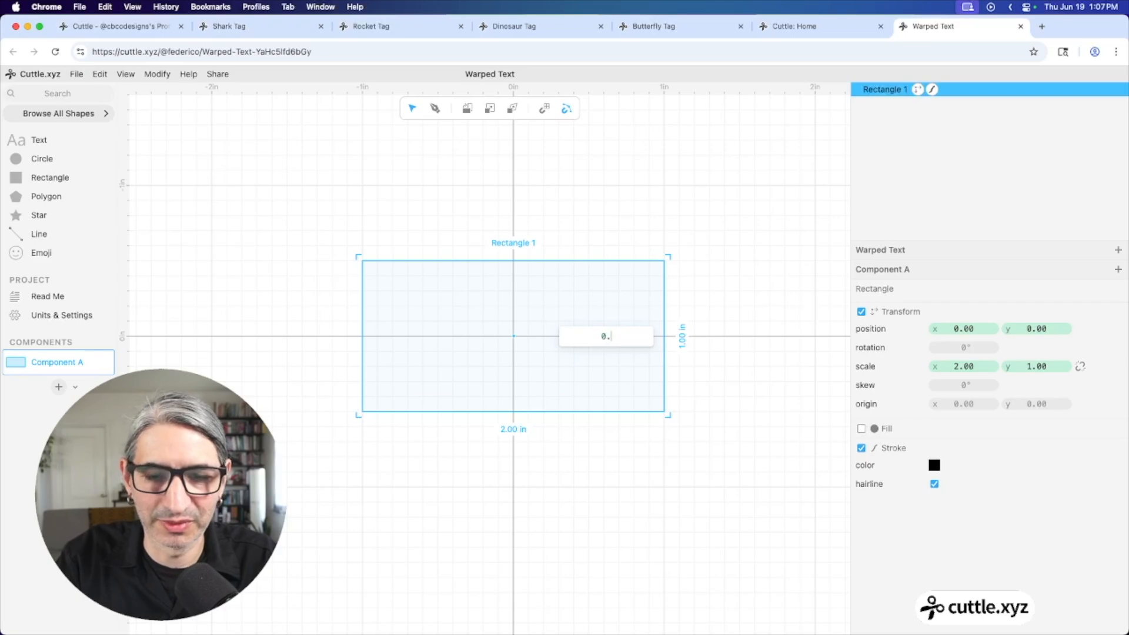
pyautogui.click(624, 505)
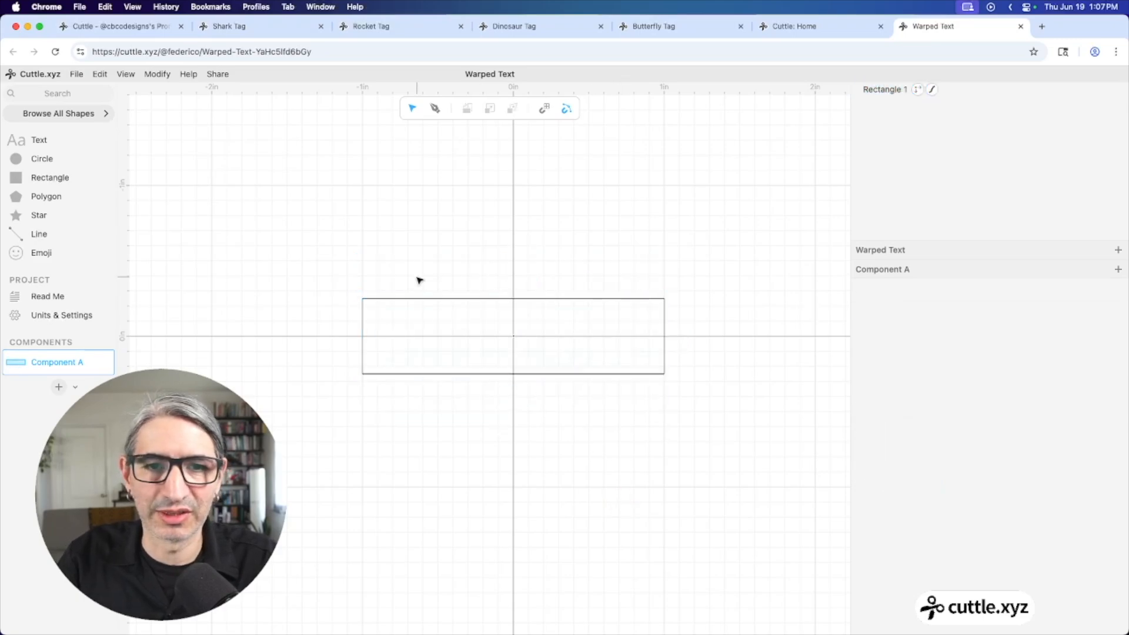
pyautogui.click(516, 302)
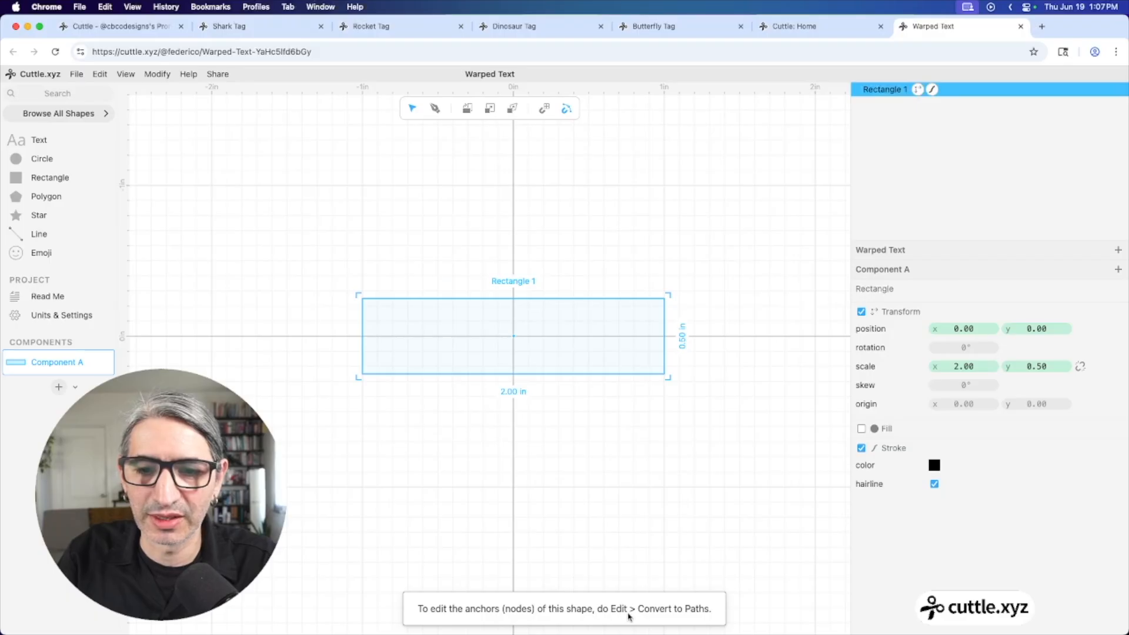
# Convert the 2 × 0.5 in rectangle into Path 1 and enter anchor-point editing
pyautogui.click(606, 538)
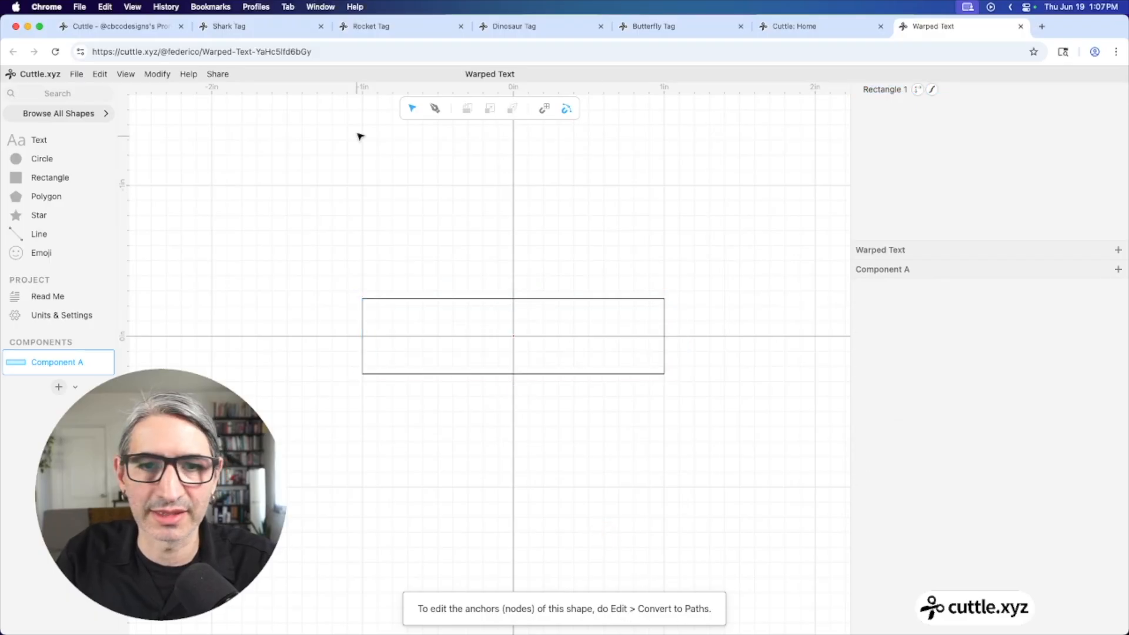
pyautogui.moveTo(341, 202); pyautogui.dragTo(533, 428)
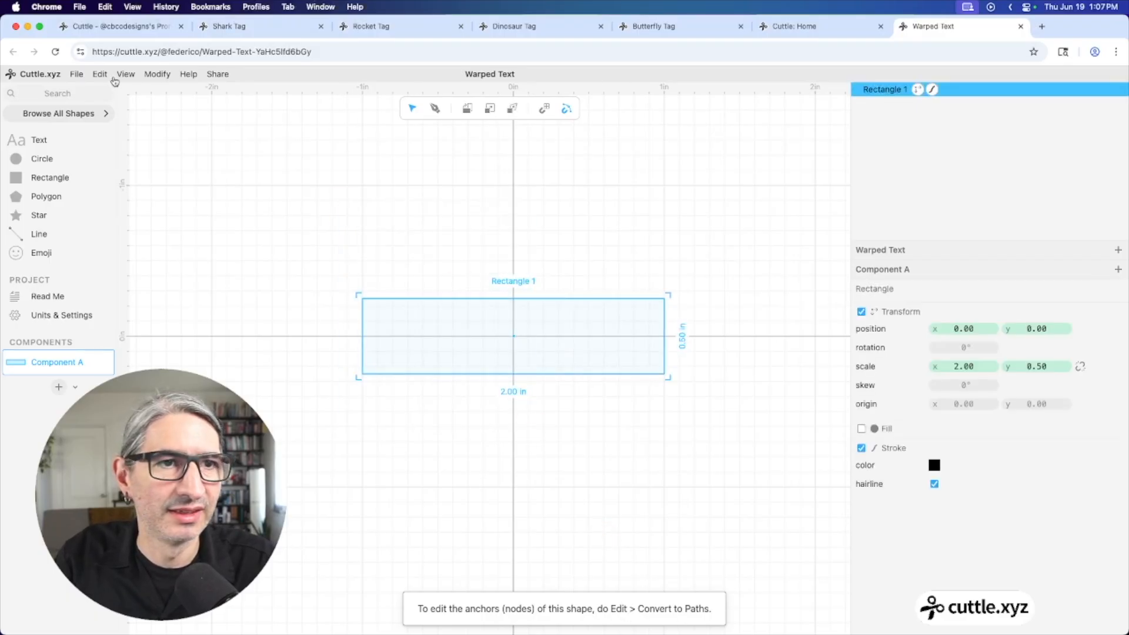
pyautogui.click(101, 75)
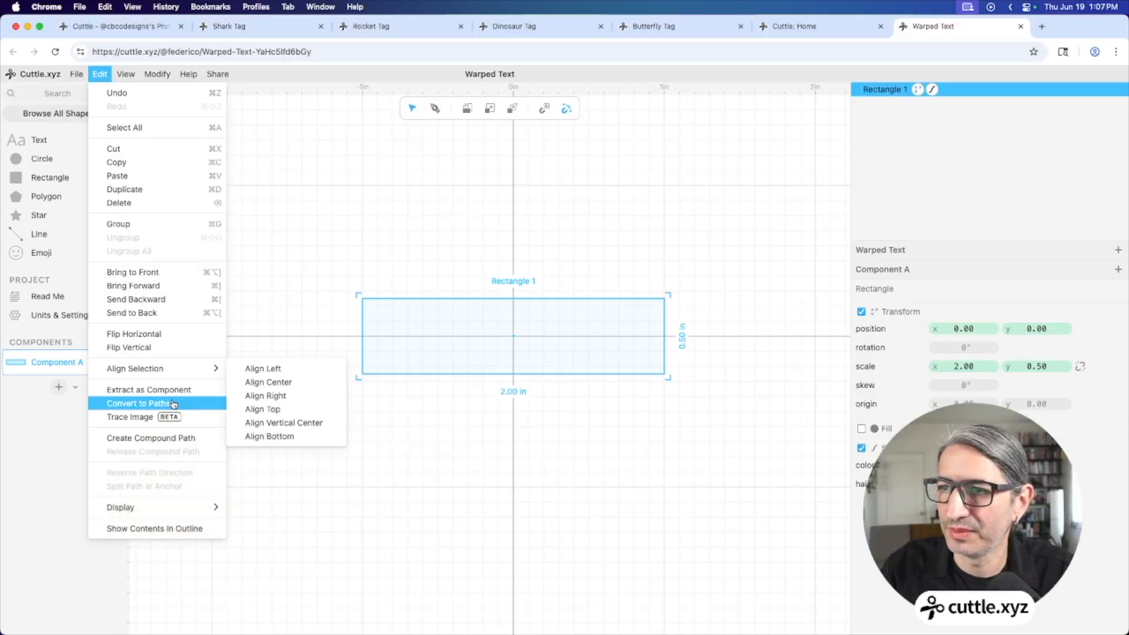
pyautogui.click(174, 403)
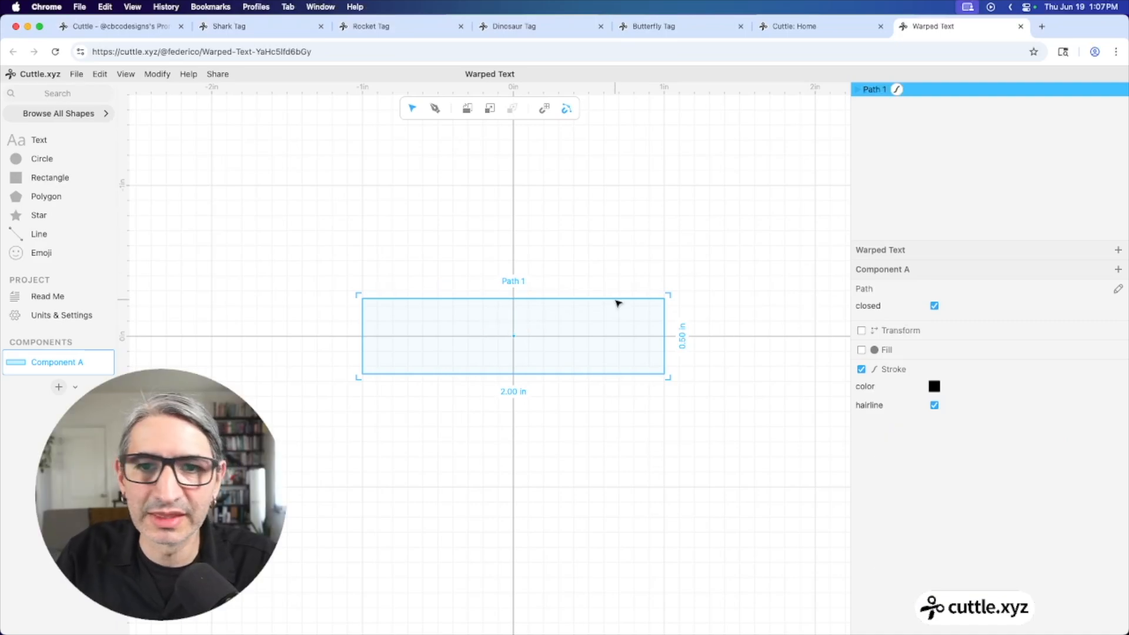
pyautogui.doubleClick(618, 301)
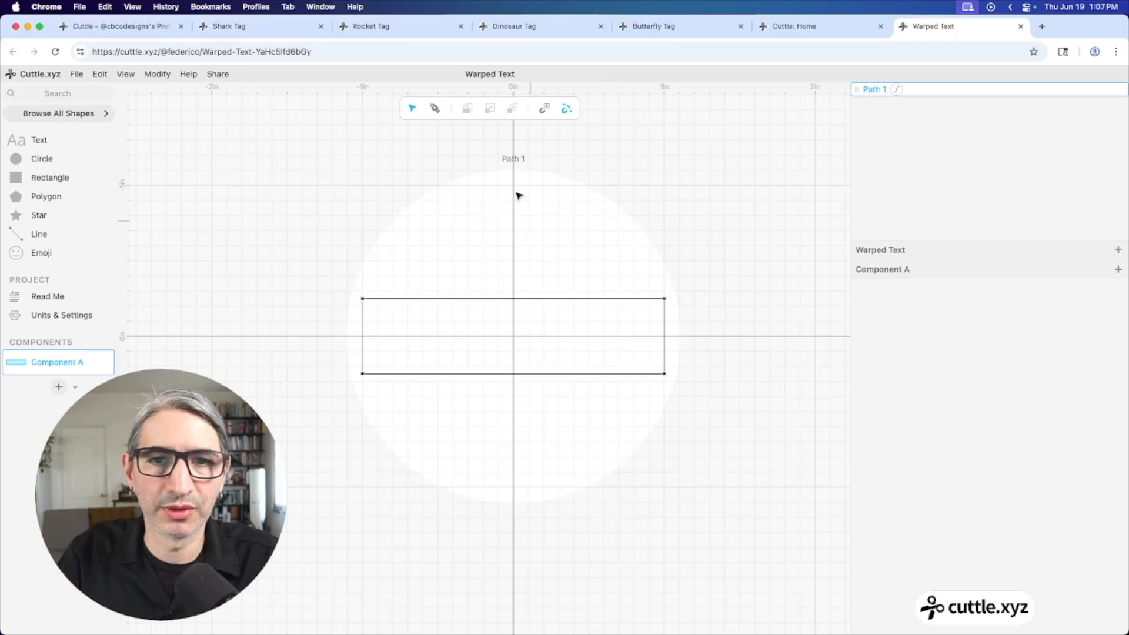
pyautogui.click(363, 300)
pyautogui.scroll(1, 461, 338)
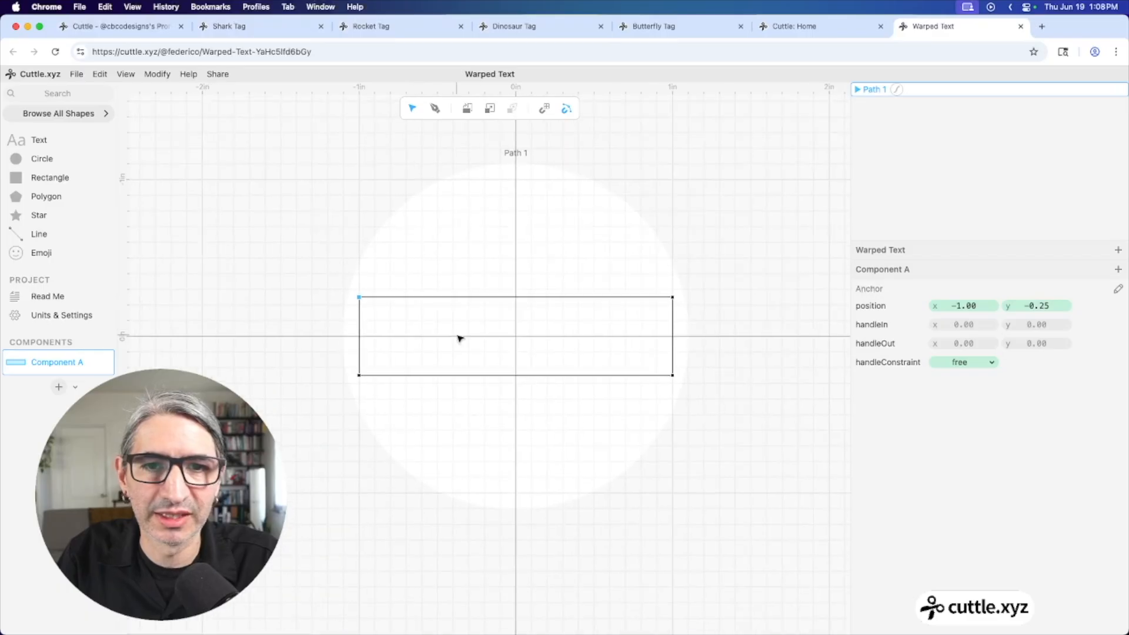
pyautogui.scroll(2, 460, 338)
pyautogui.scroll(1, 520, 348)
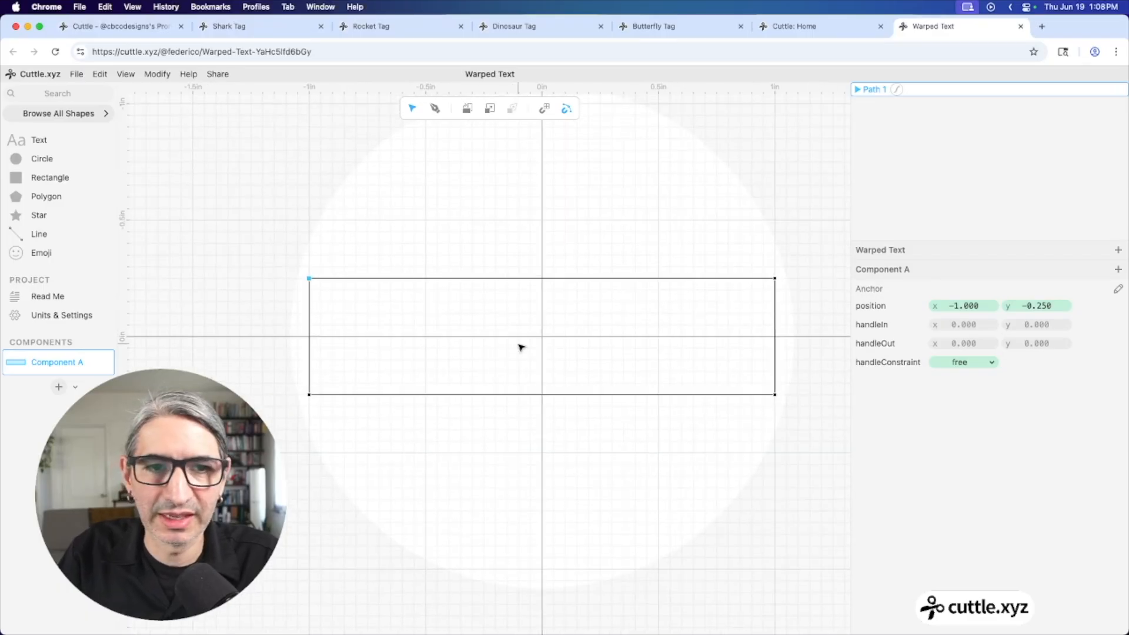
pyautogui.moveTo(308, 279); pyautogui.dragTo(385, 216)
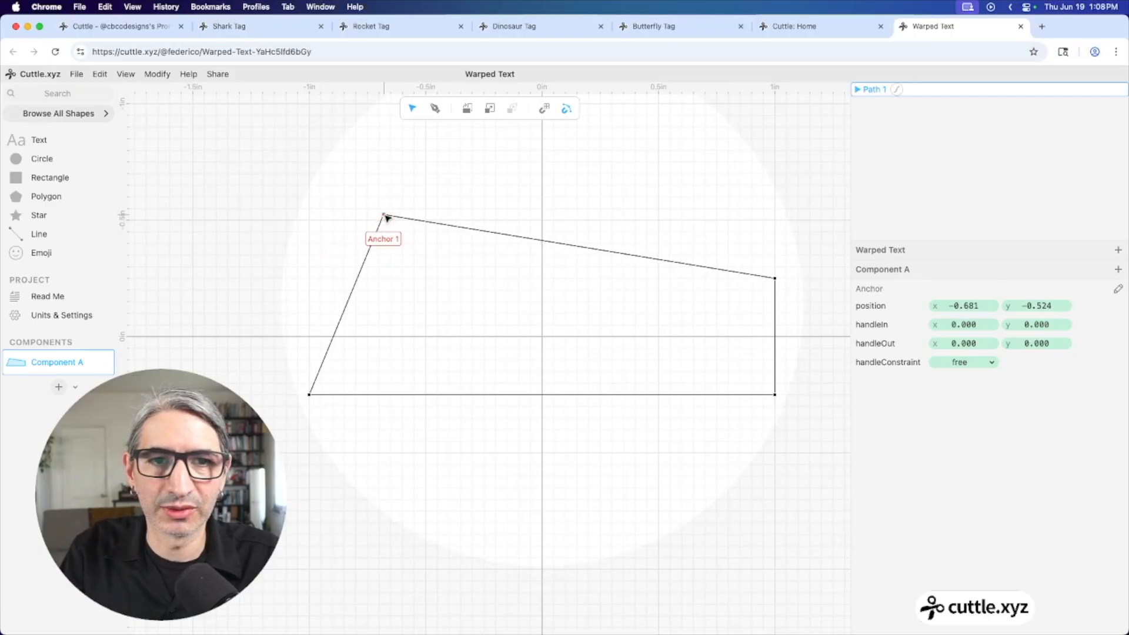
pyautogui.press('Down')
pyautogui.press('Down')
pyautogui.press('Down')
pyautogui.press('Down')
pyautogui.press('Down')
pyautogui.press('Down')
pyautogui.press('Down')
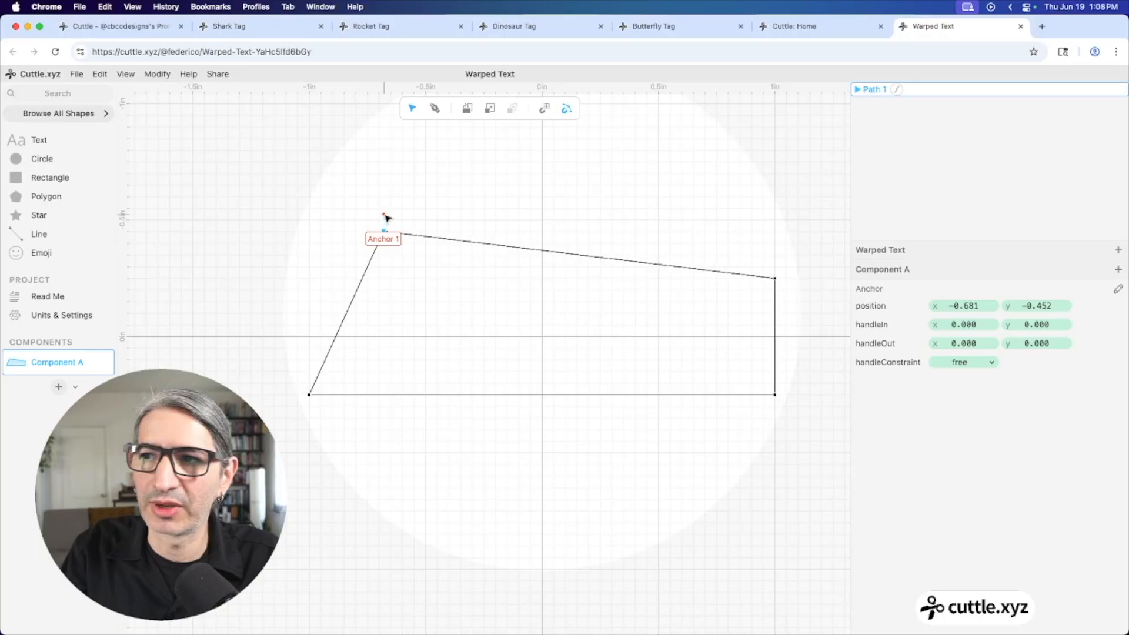
pyautogui.press('Down')
pyautogui.press('Down')
pyautogui.press('Down')
pyautogui.press('Left')
pyautogui.press('Left')
pyautogui.press('Left')
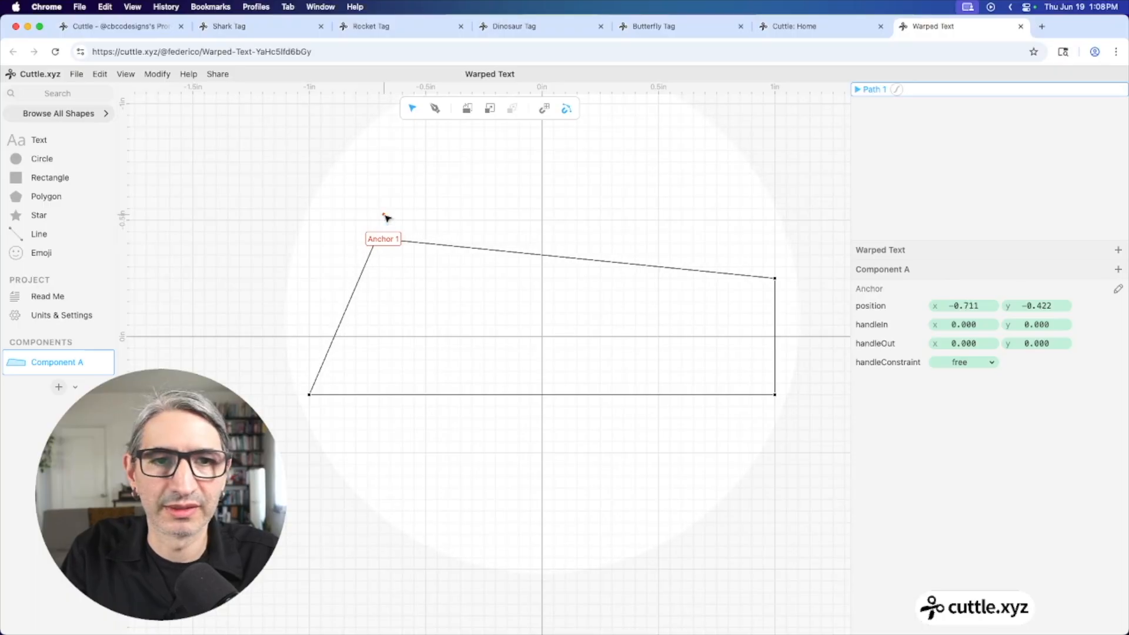
pyautogui.press('super+z')
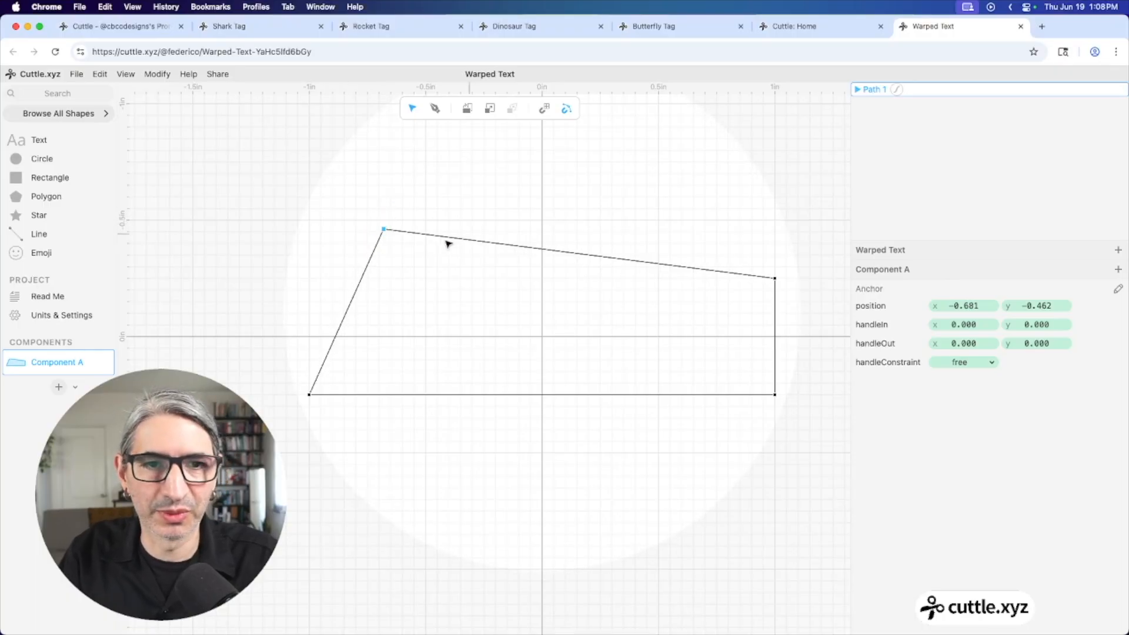
pyautogui.press('super+z')
pyautogui.moveTo(384, 216); pyautogui.dragTo(309, 278)
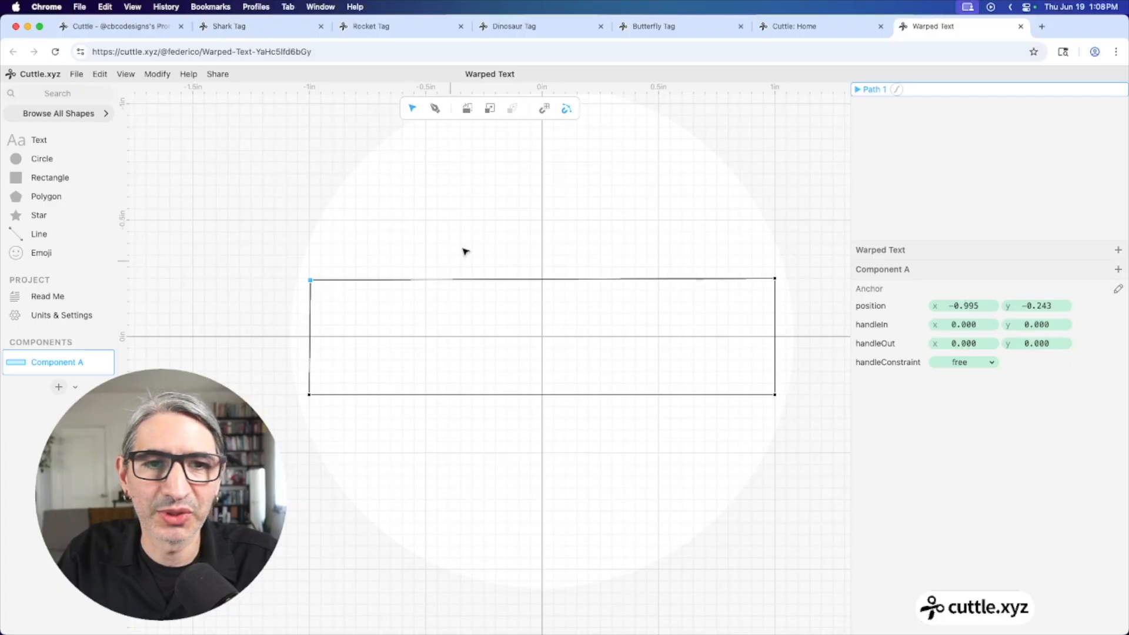
pyautogui.click(776, 282)
pyautogui.moveTo(779, 282)
pyautogui.mouseDown()
pyautogui.moveTo(741, 244)
pyautogui.moveTo(696, 229)
pyautogui.moveTo(798, 261)
pyautogui.moveTo(668, 257)
pyautogui.moveTo(801, 267)
pyautogui.moveTo(743, 252)
pyautogui.moveTo(779, 281)
pyautogui.mouseUp()
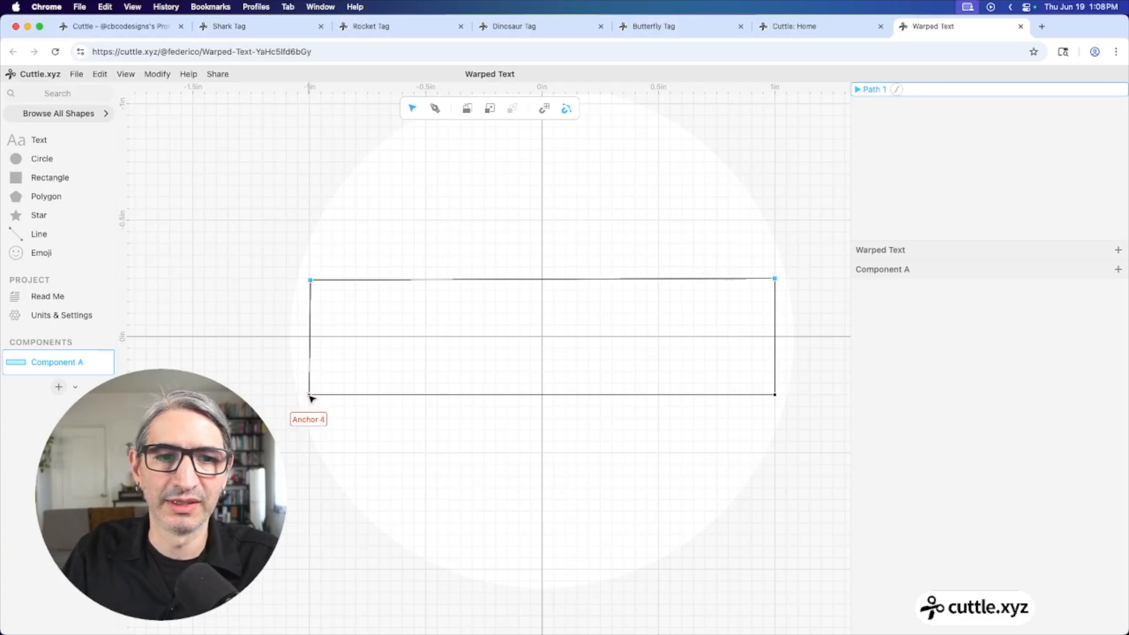
pyautogui.moveTo(312, 399); pyautogui.dragTo(272, 262)
pyautogui.moveTo(247, 400); pyautogui.dragTo(344, 369)
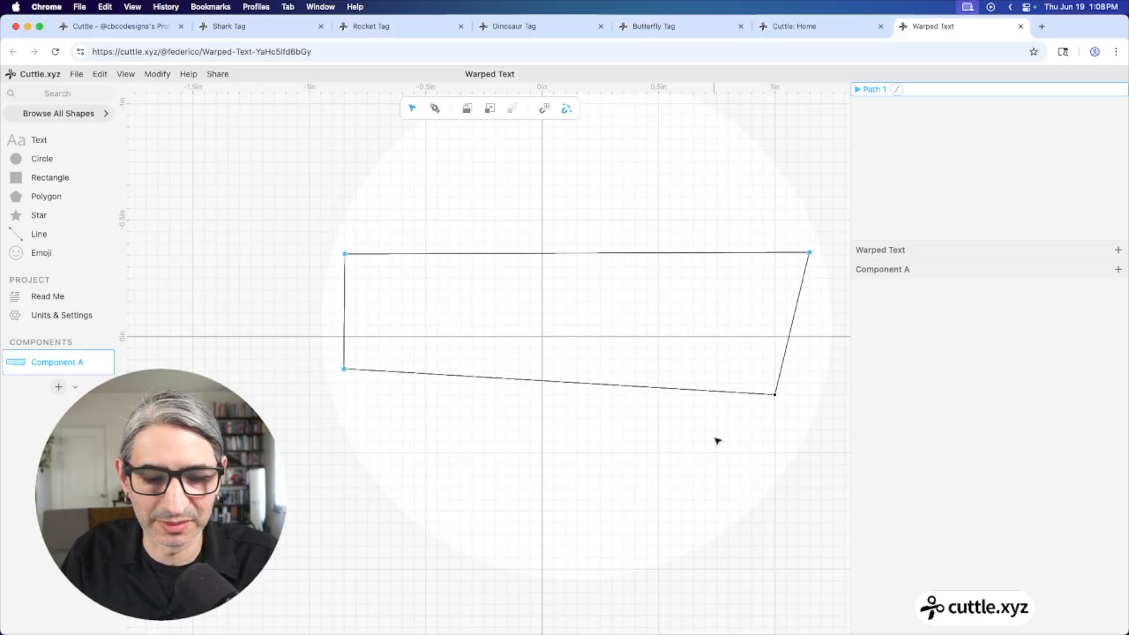
pyautogui.press('super+z')
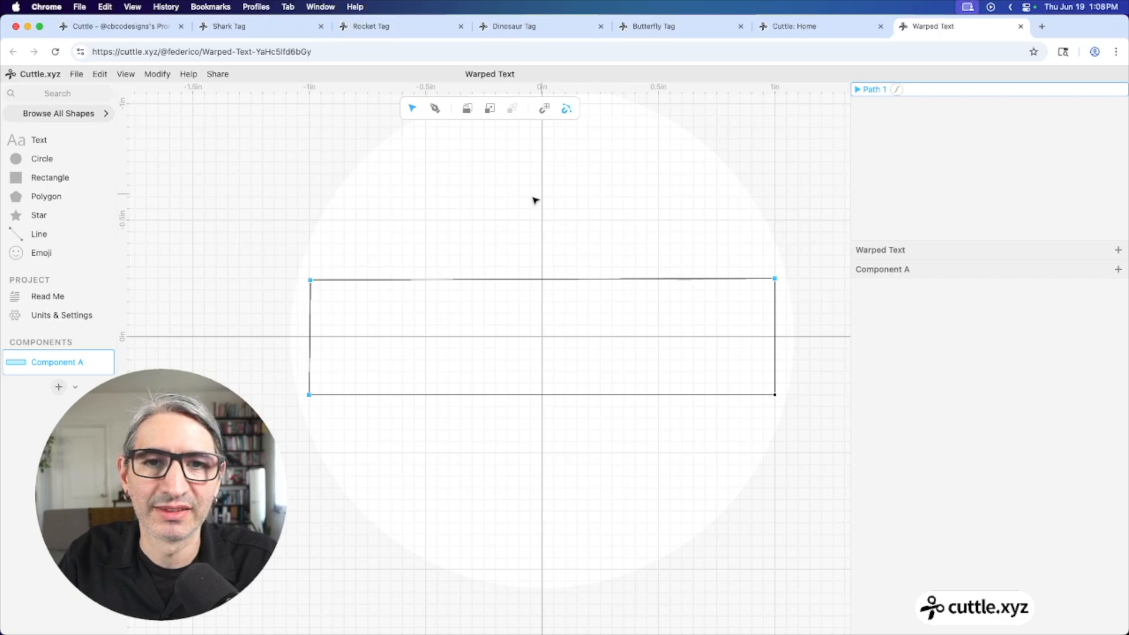
pyautogui.click(517, 216)
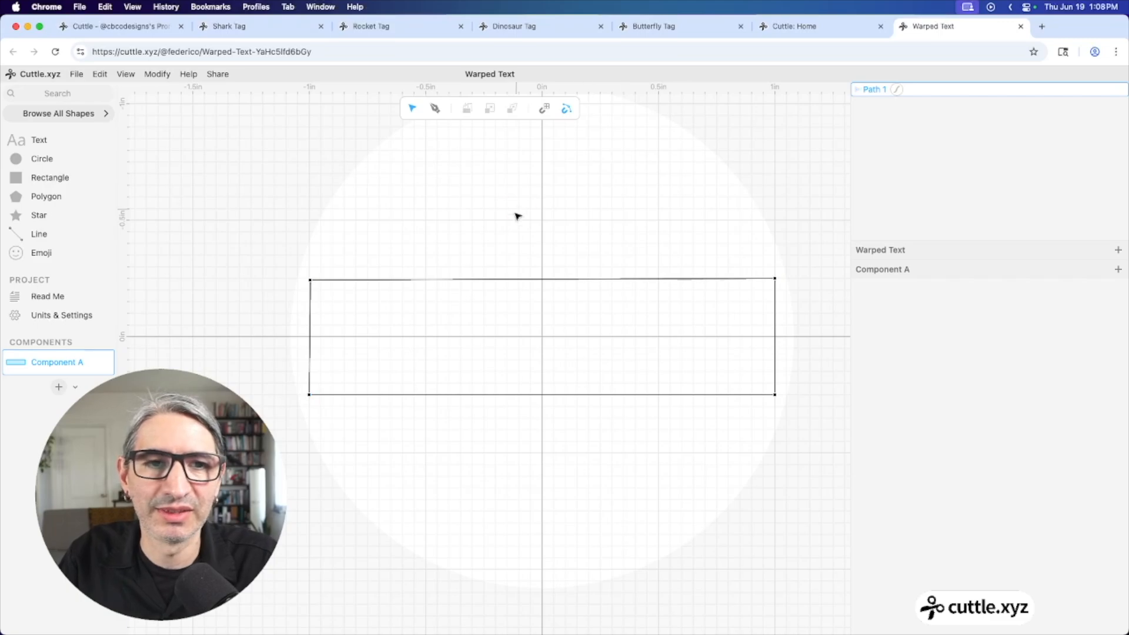
# Curve the path's top, left and right edges, then undo back to a straight top edge
pyautogui.click(544, 280)
pyautogui.moveTo(546, 284); pyautogui.dragTo(465, 210)
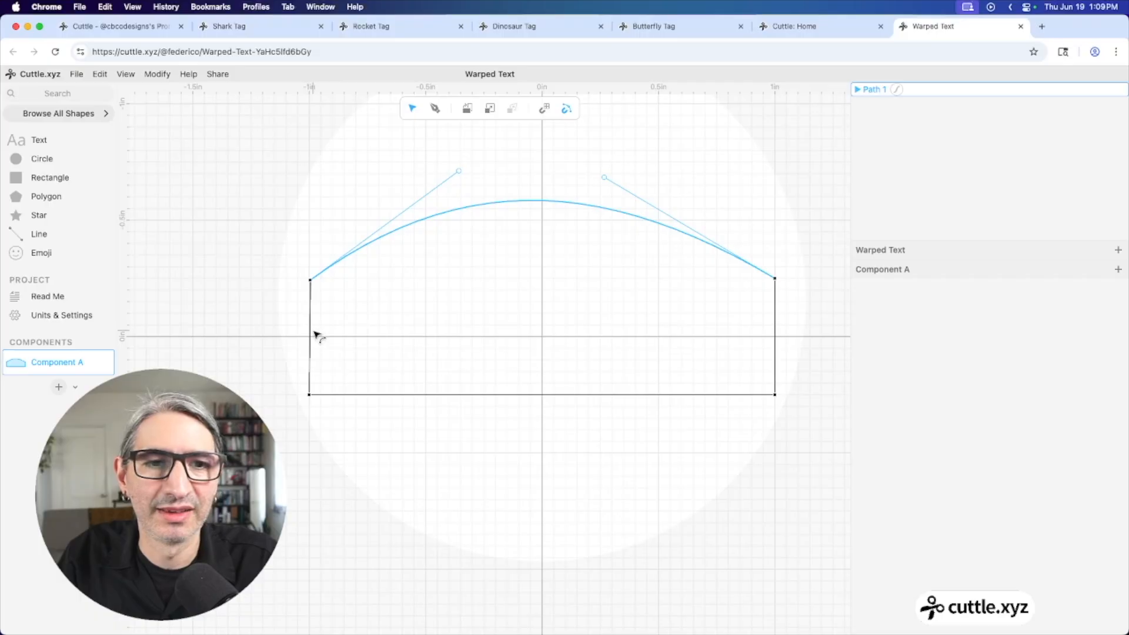
pyautogui.moveTo(317, 336); pyautogui.dragTo(343, 336)
pyautogui.moveTo(774, 335); pyautogui.dragTo(729, 338)
pyautogui.click(579, 310)
pyautogui.press('super+z')
pyautogui.press('super+z')
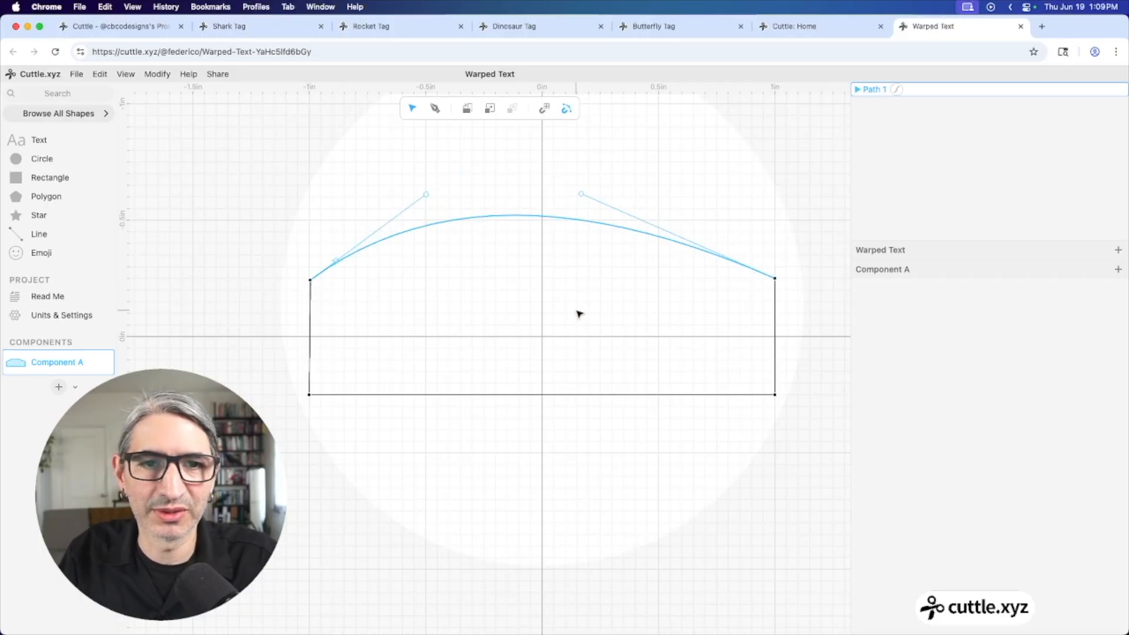
pyautogui.press('super+z')
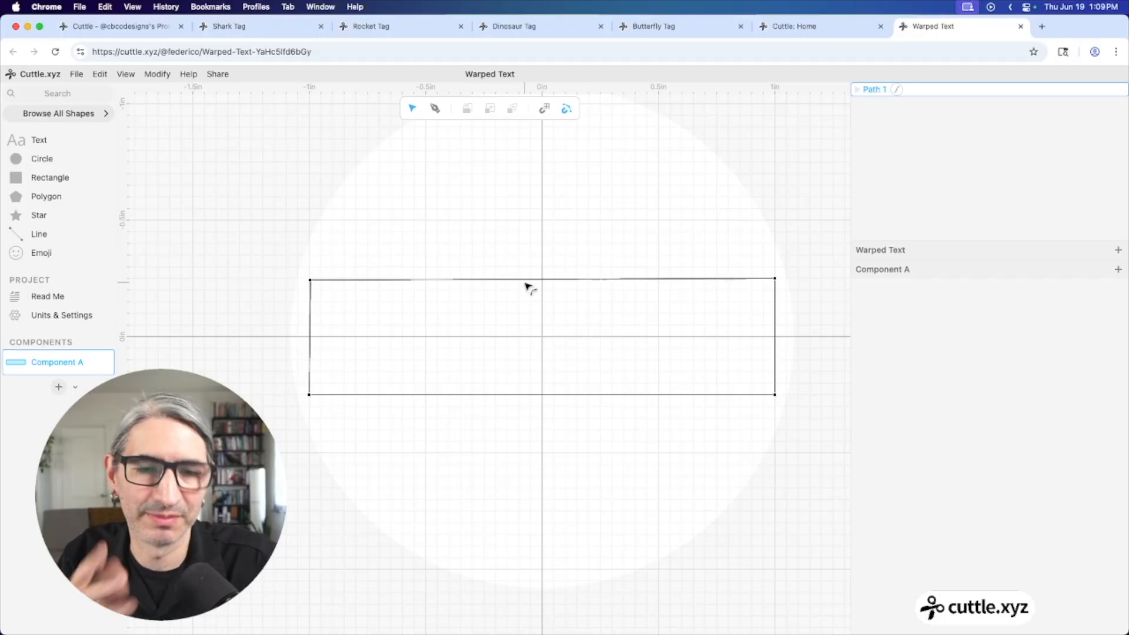
# Arc the top edge upward and shape the curve with the anchor handles, making the left anchor smooth
pyautogui.moveTo(533, 281); pyautogui.dragTo(517, 259)
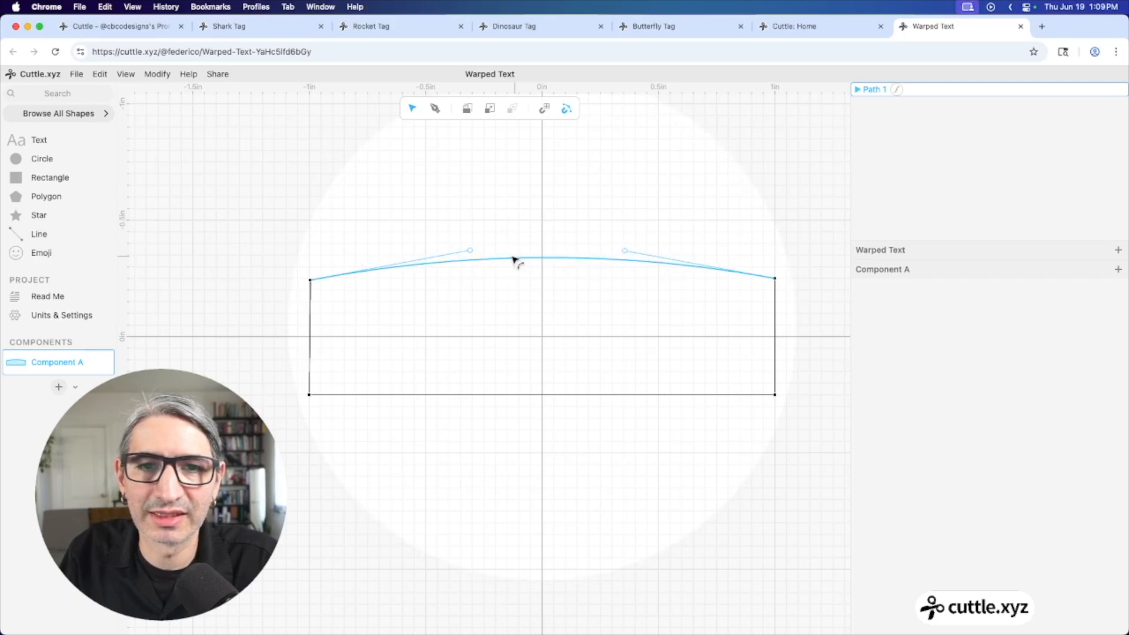
pyautogui.click(472, 251)
pyautogui.moveTo(474, 252); pyautogui.dragTo(527, 338)
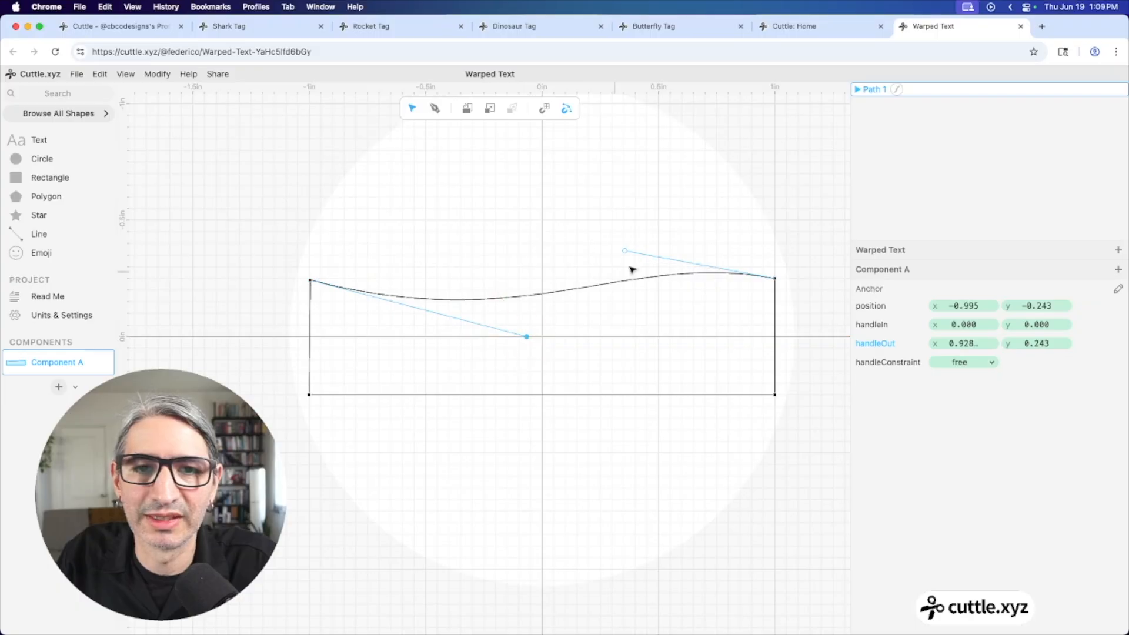
pyautogui.moveTo(624, 250); pyautogui.dragTo(641, 206)
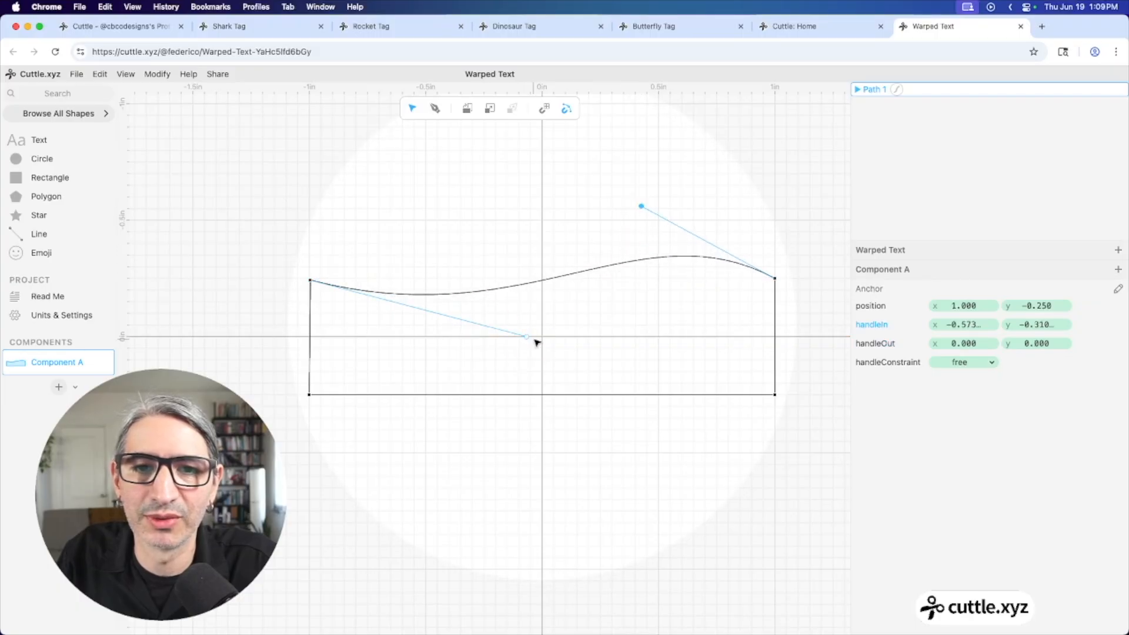
pyautogui.moveTo(527, 336)
pyautogui.mouseDown()
pyautogui.moveTo(466, 335)
pyautogui.moveTo(474, 320)
pyautogui.mouseUp()
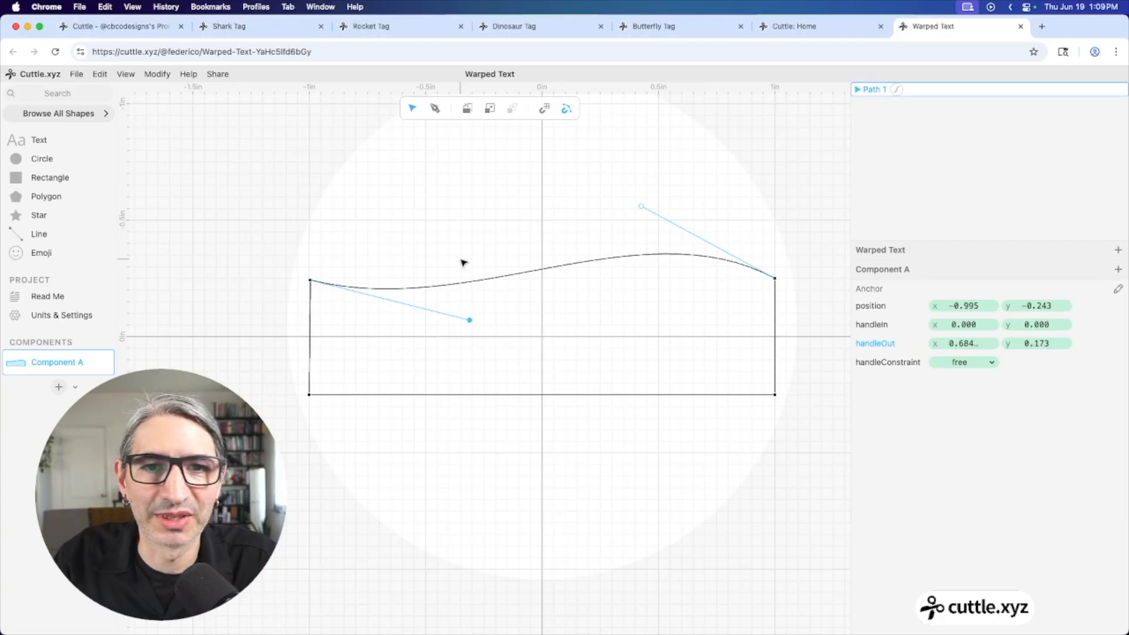
pyautogui.doubleClick(310, 280)
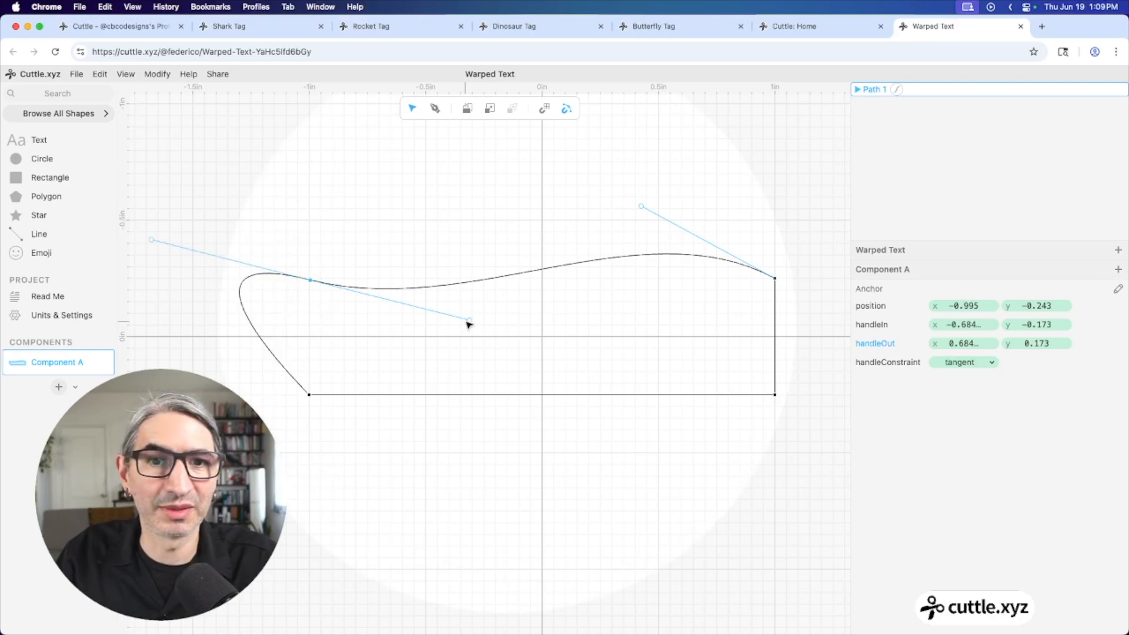
pyautogui.moveTo(469, 322); pyautogui.dragTo(427, 200)
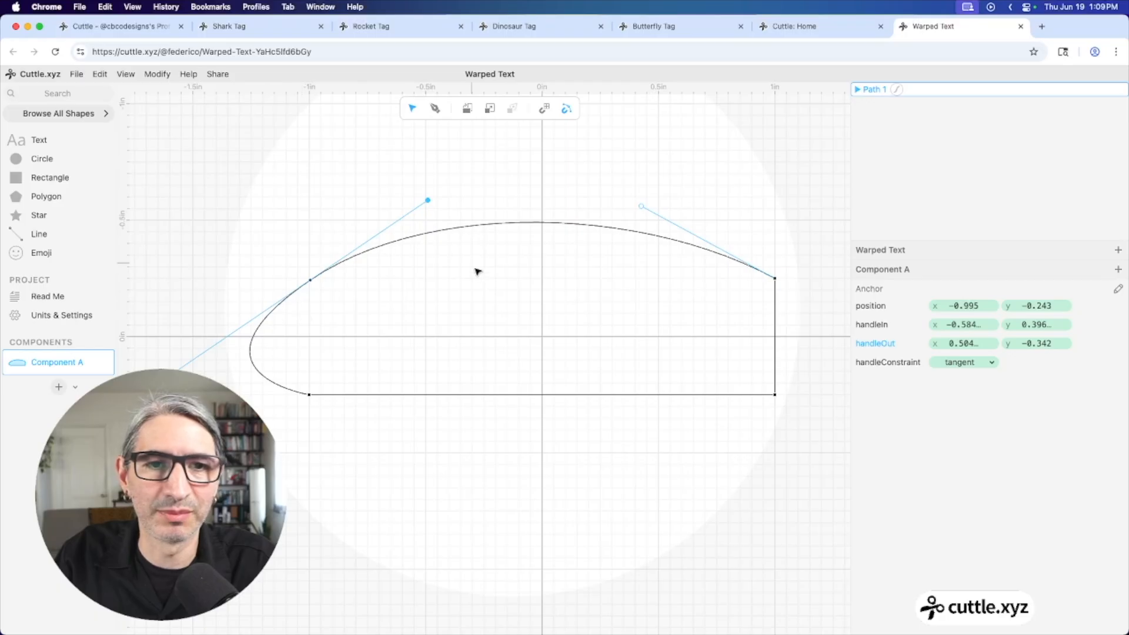
# Make Anchor 1 a sharp corner, flatten the top edge, and delete the whole rectangle path
pyautogui.doubleClick(312, 282)
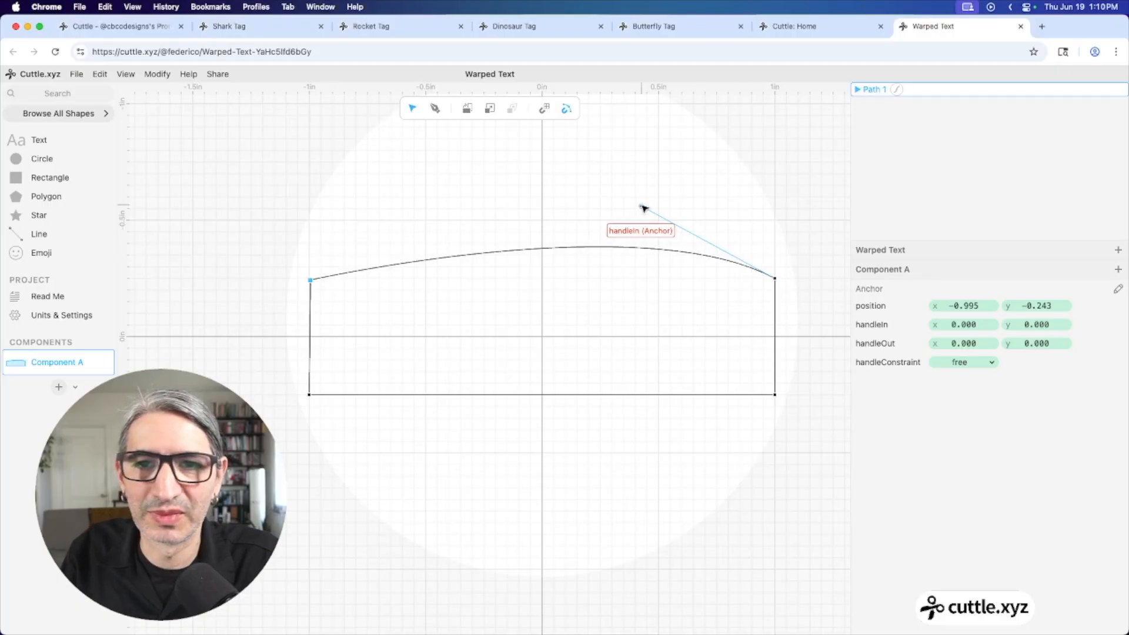
pyautogui.moveTo(641, 207); pyautogui.dragTo(553, 277)
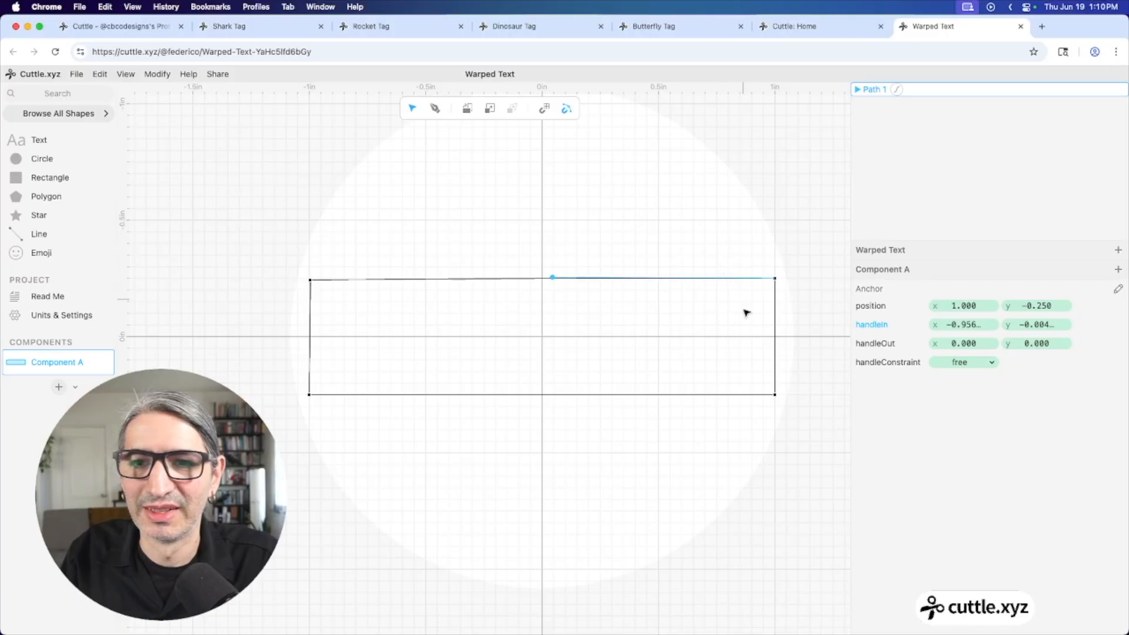
pyautogui.click(351, 261)
pyautogui.moveTo(272, 231); pyautogui.dragTo(805, 501)
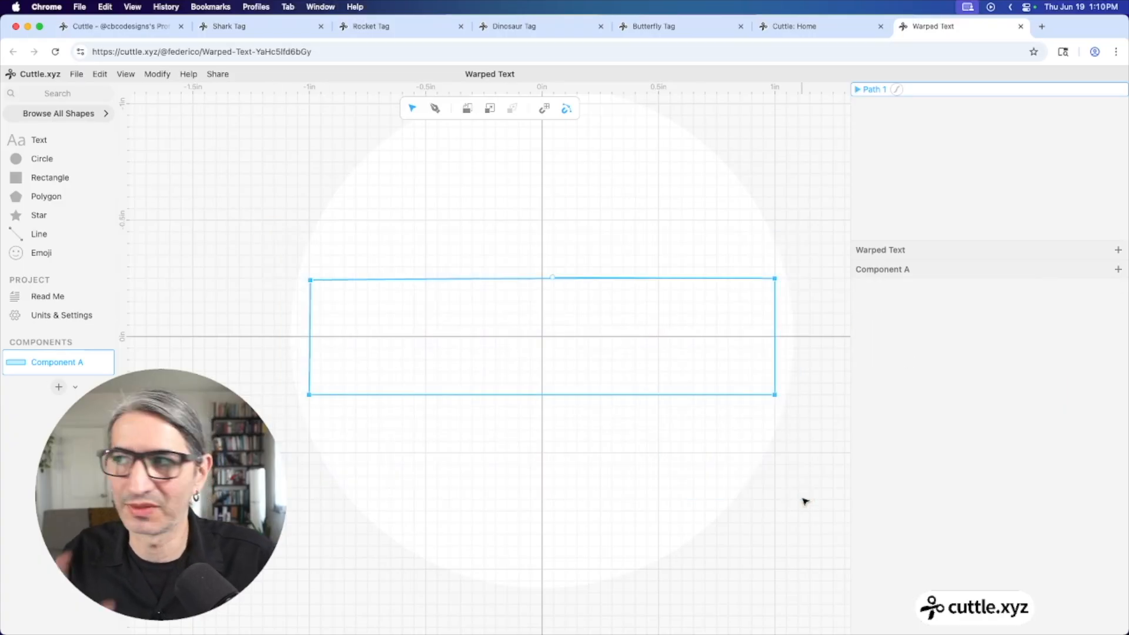
pyautogui.press('Delete')
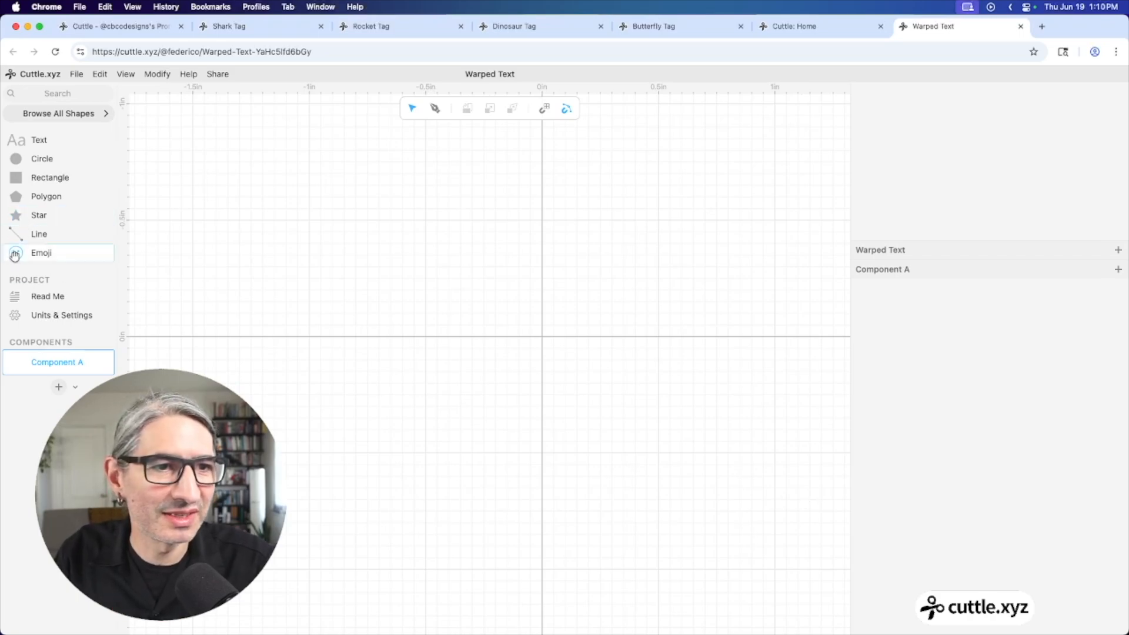
# Add an emoji shape at the canvas origin and search 'box' to choose the Boxing Glove emoji
pyautogui.moveTo(16, 253); pyautogui.dragTo(542, 337)
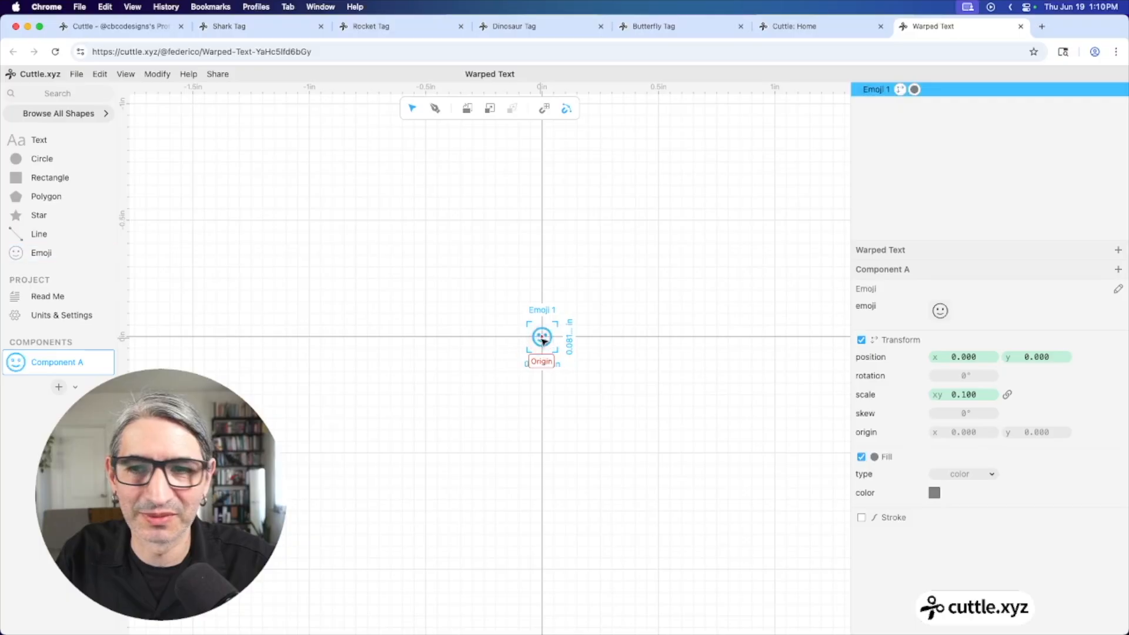
pyautogui.click(940, 312)
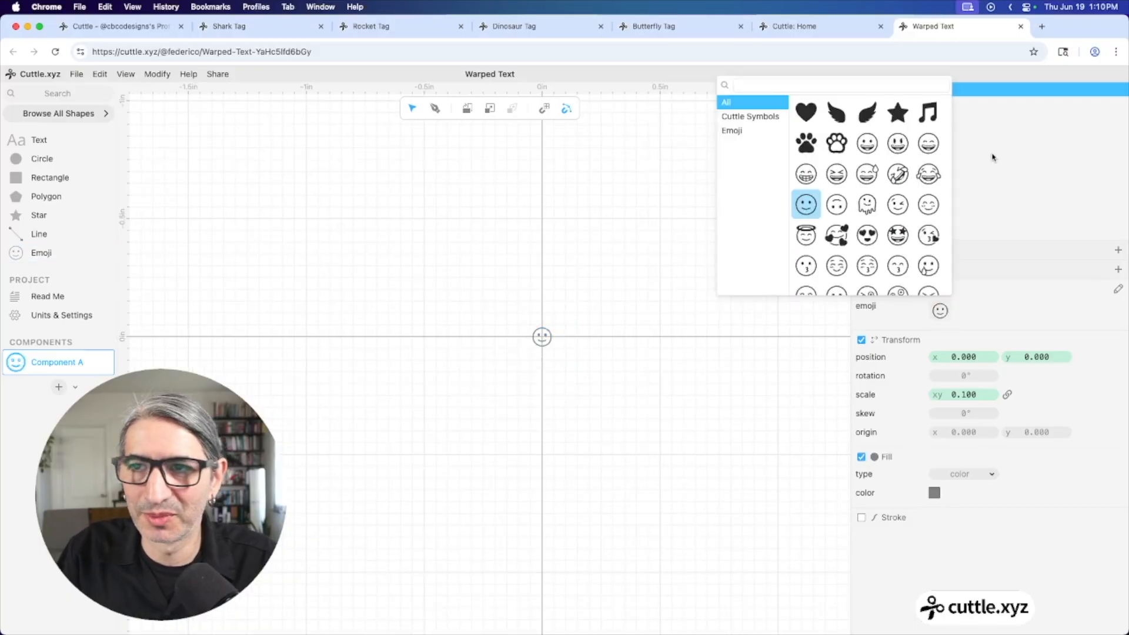
pyautogui.click(862, 88)
pyautogui.write('blo')
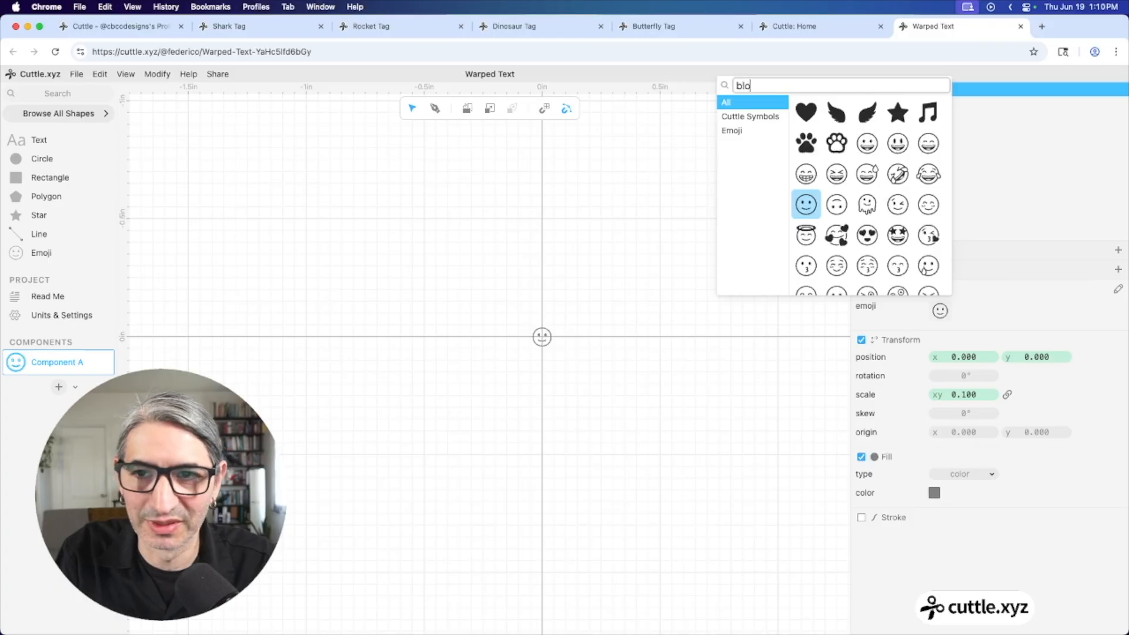
pyautogui.press('BackSpace')
pyautogui.press('BackSpace')
pyautogui.write('o')
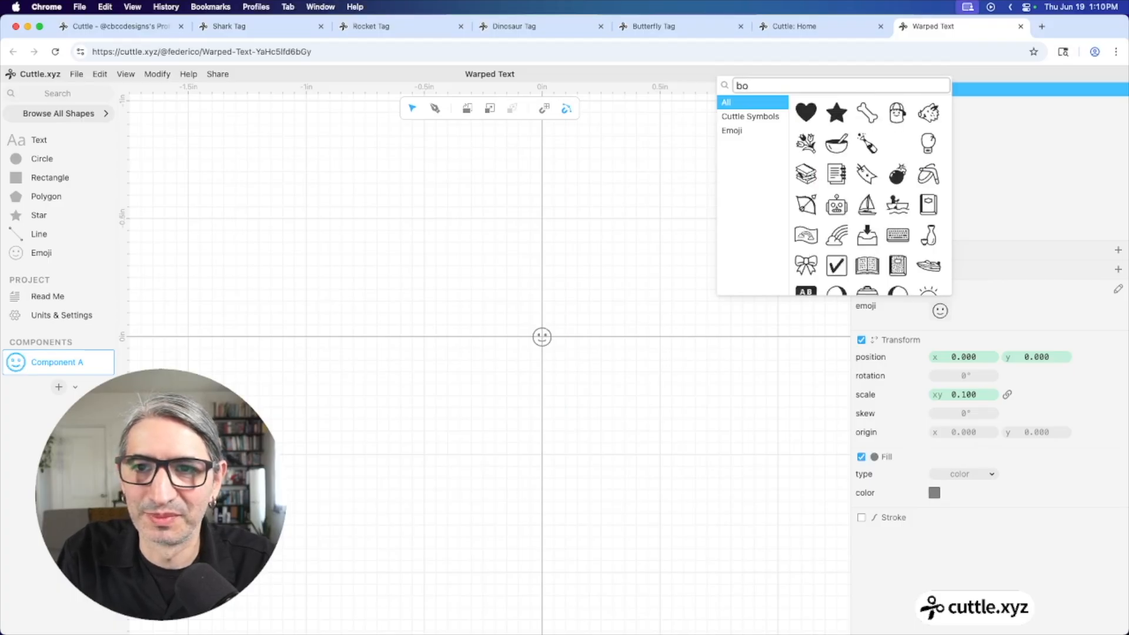
pyautogui.write('x')
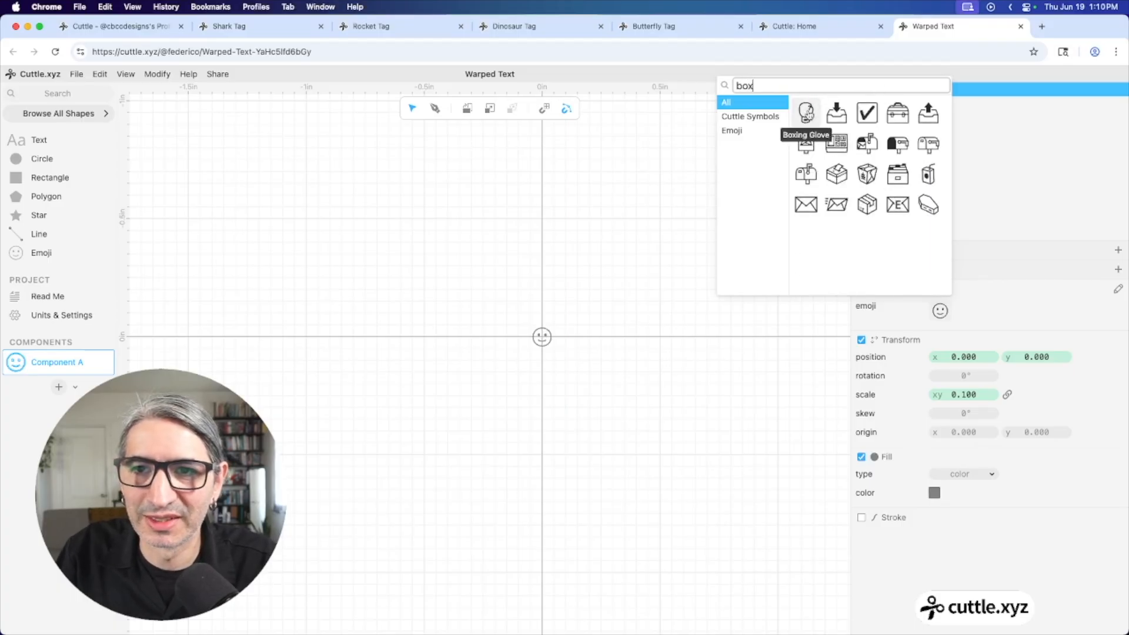
pyautogui.click(806, 112)
pyautogui.press('Escape')
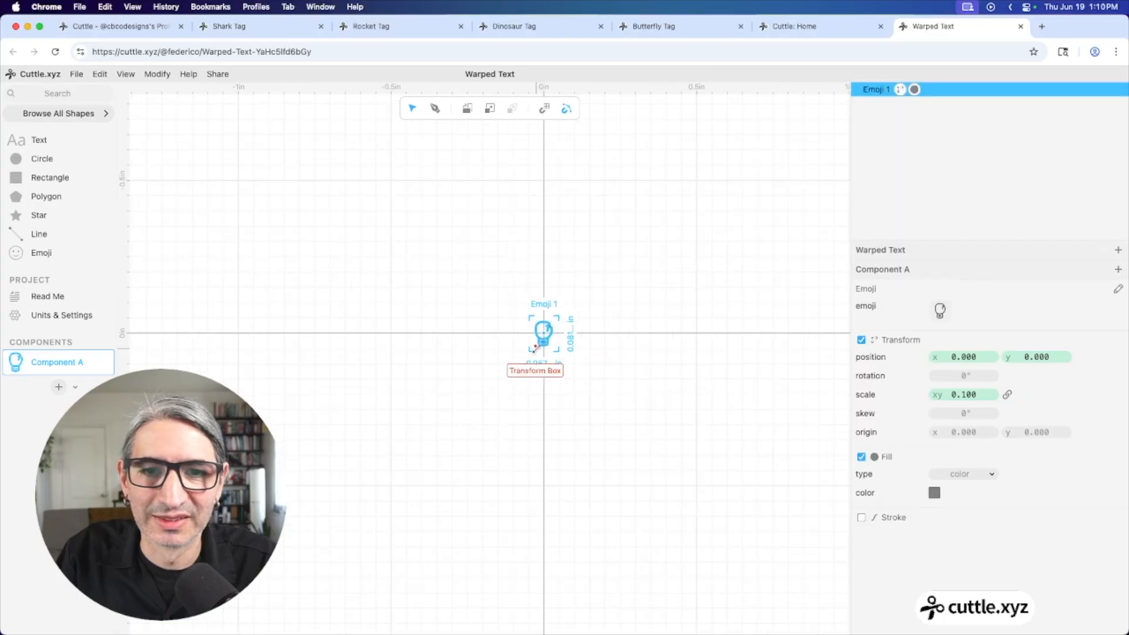
# Set the boxing glove's width to 3 in and reselect the glove
pyautogui.scroll(3, 538, 349)
pyautogui.click(539, 361)
pyautogui.write('3')
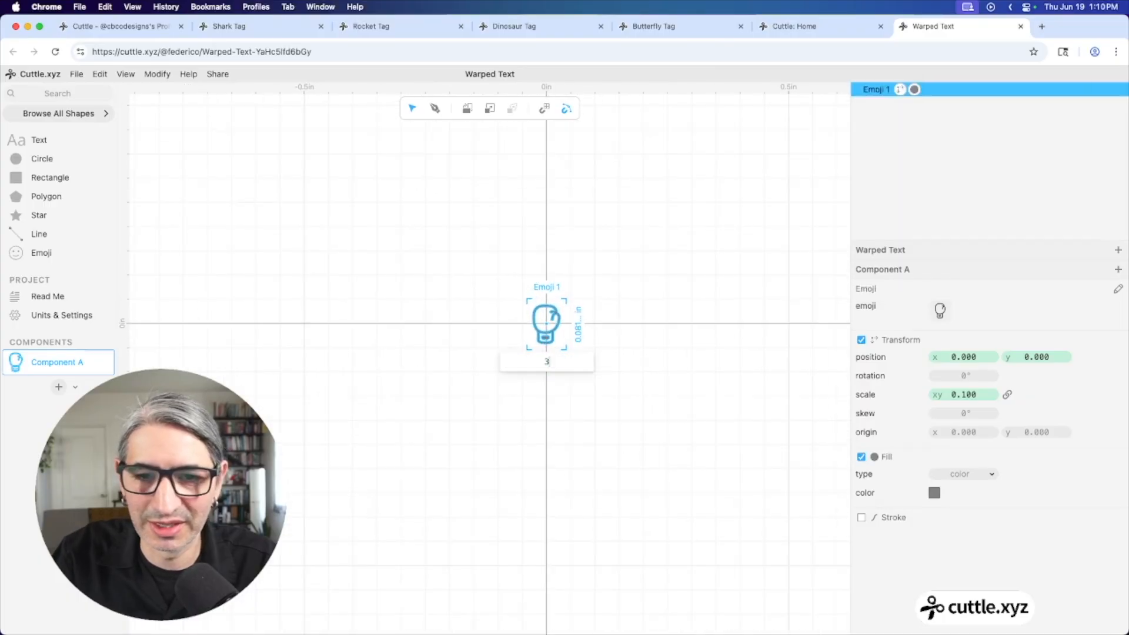
pyautogui.press('Return')
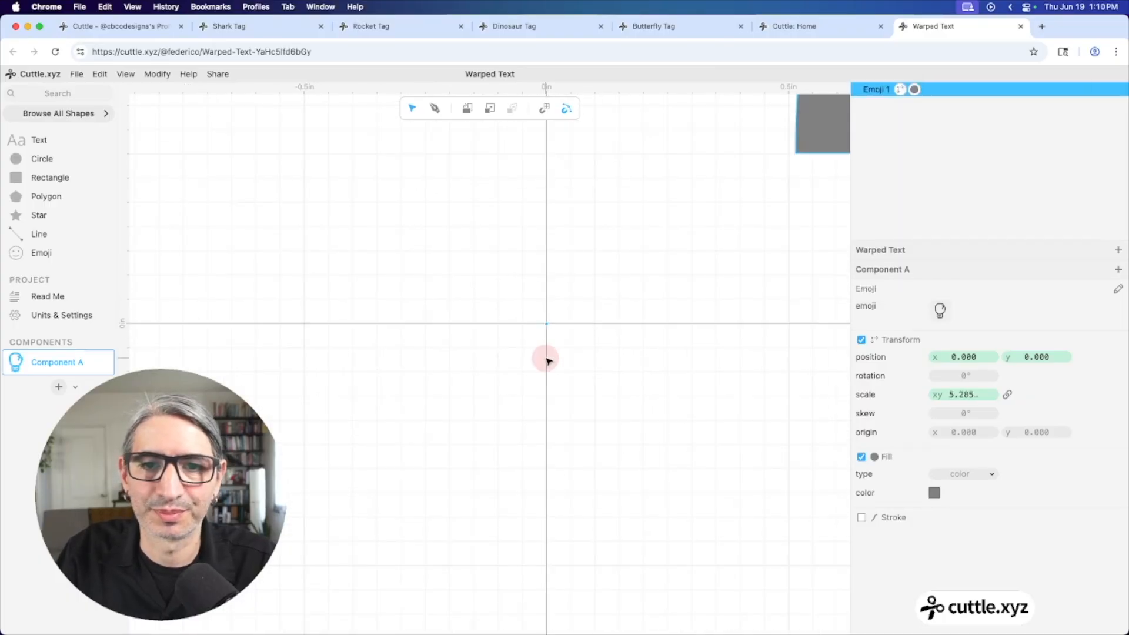
pyautogui.click(546, 358)
pyautogui.scroll(-10, 547, 359)
pyautogui.scroll(2, 546, 394)
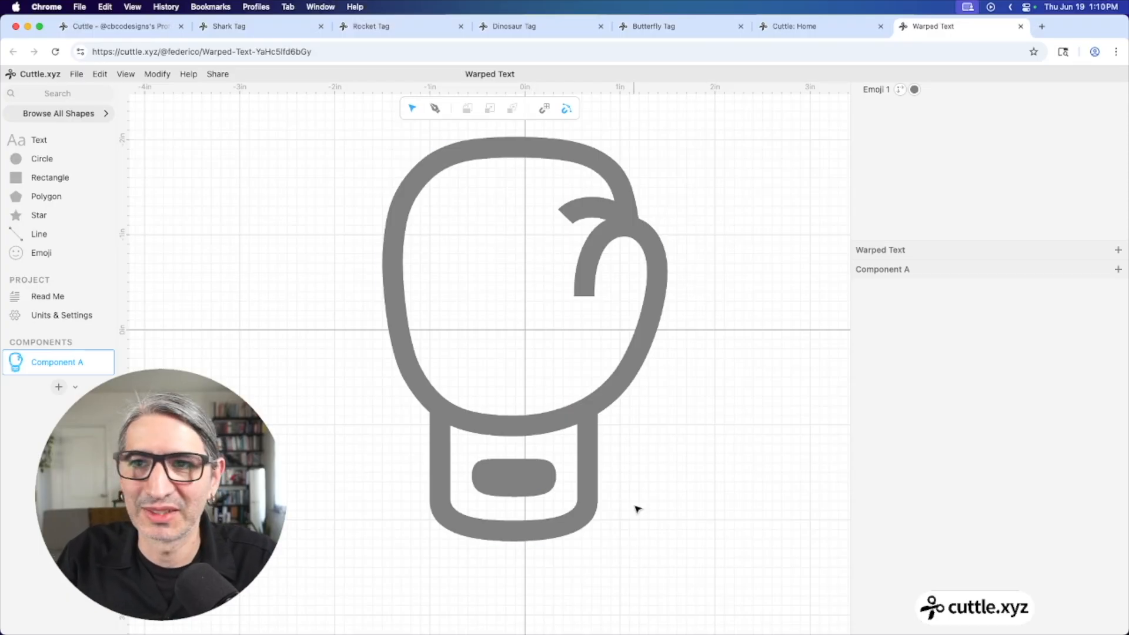
pyautogui.scroll(-3, 623, 408)
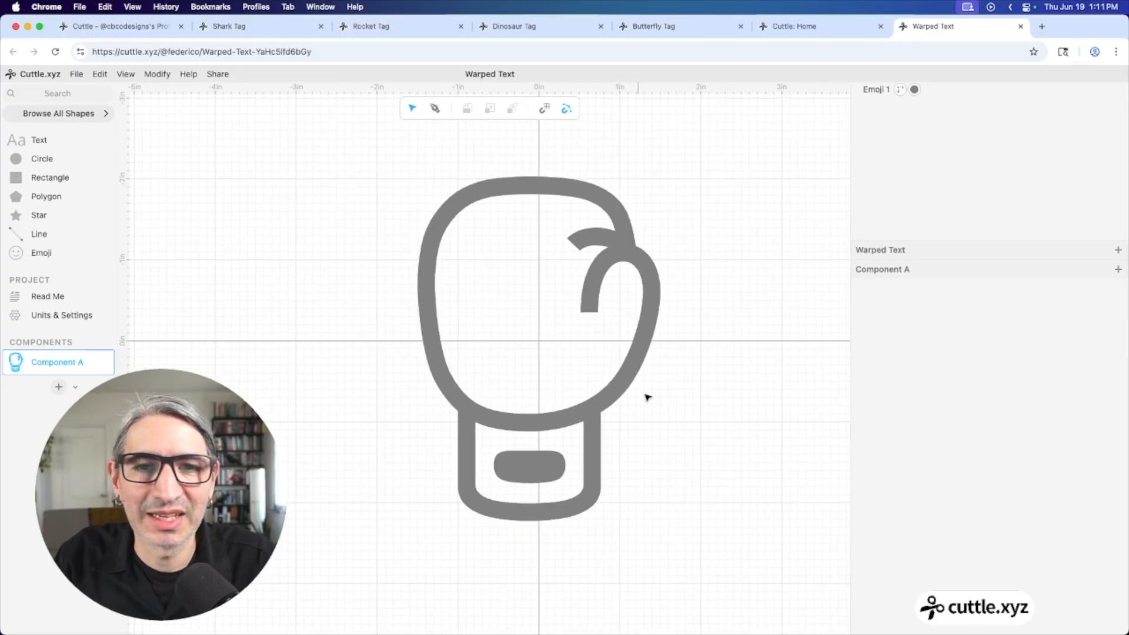
pyautogui.click(617, 380)
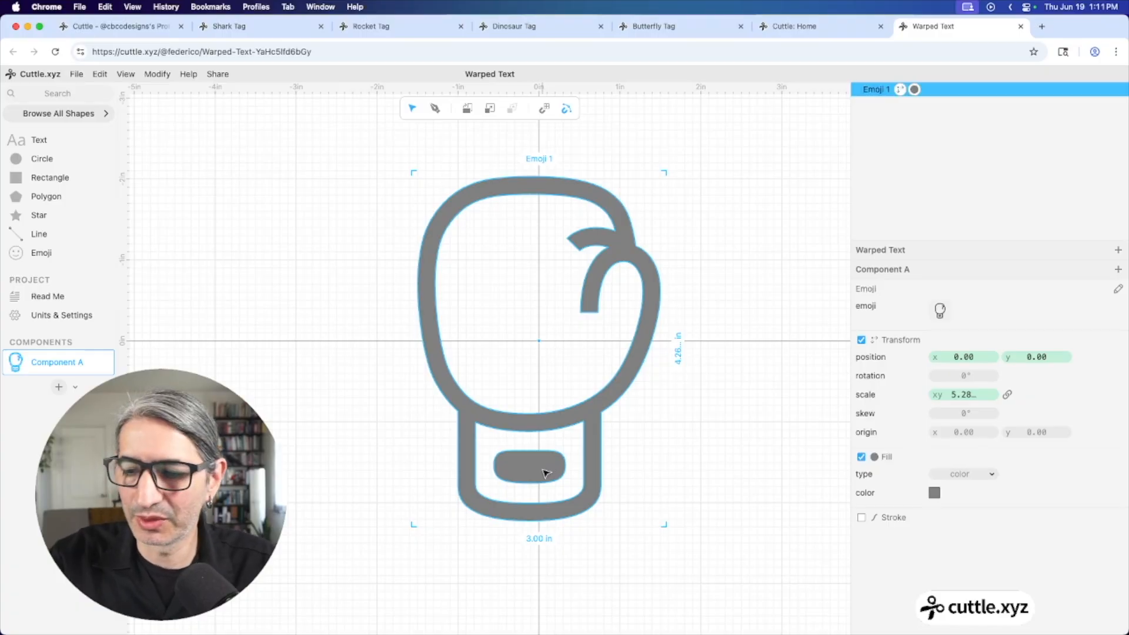
# Convert the glove emoji to paths and delete the small rounded cuff shape (Path 4)
pyautogui.click(98, 74)
pyautogui.moveTo(124, 377)
pyautogui.click(125, 401)
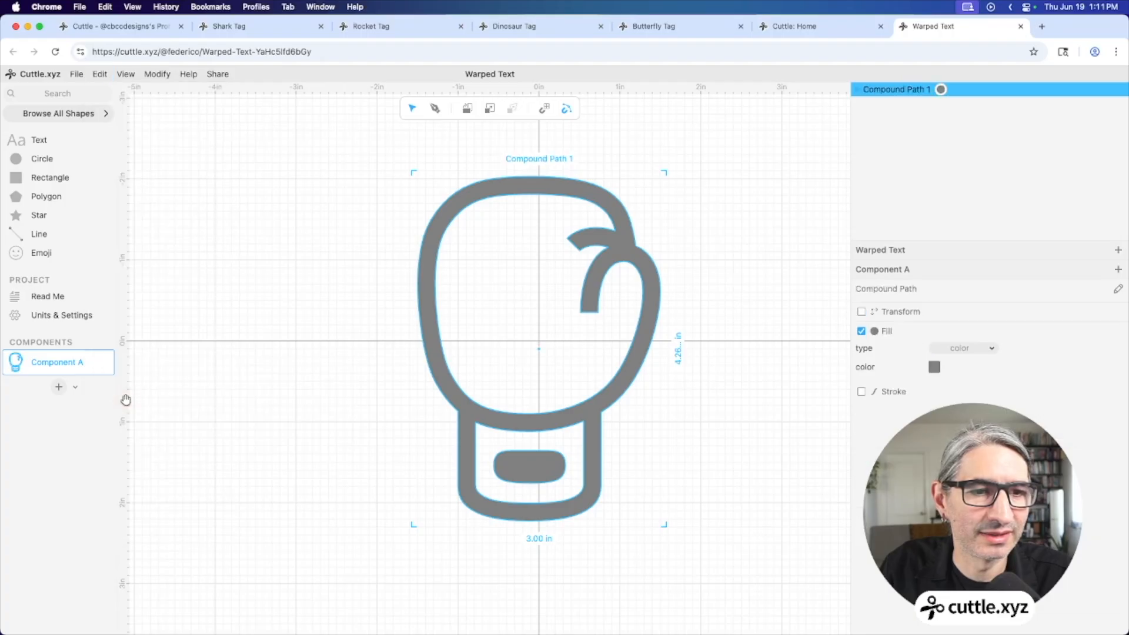
pyautogui.click(720, 365)
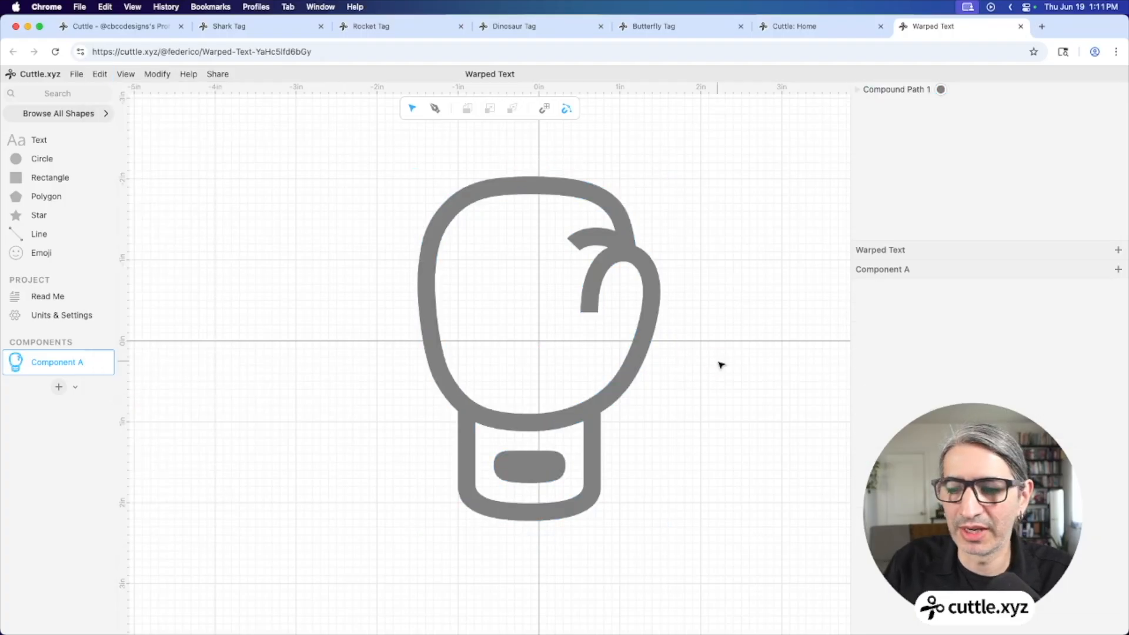
pyautogui.doubleClick(531, 430)
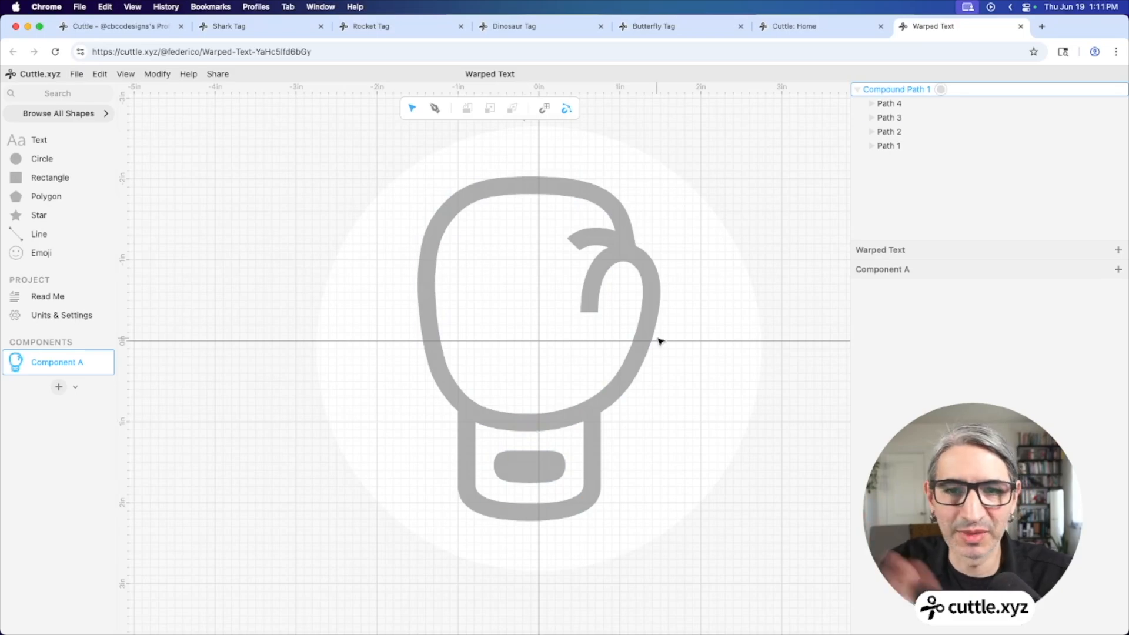
pyautogui.click(547, 456)
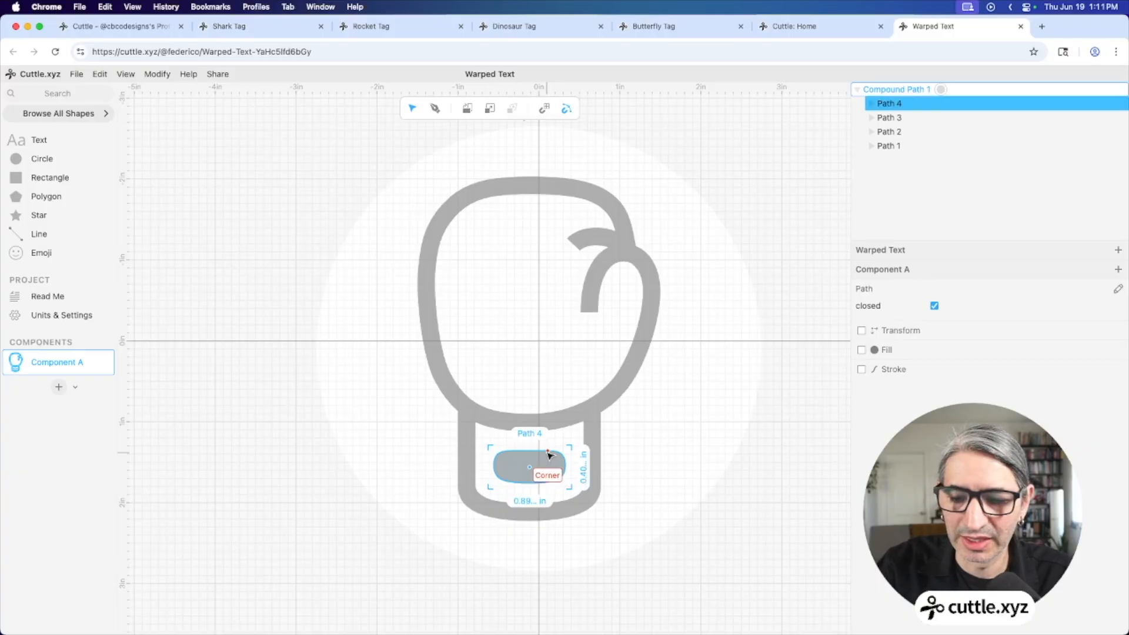
pyautogui.press('Delete')
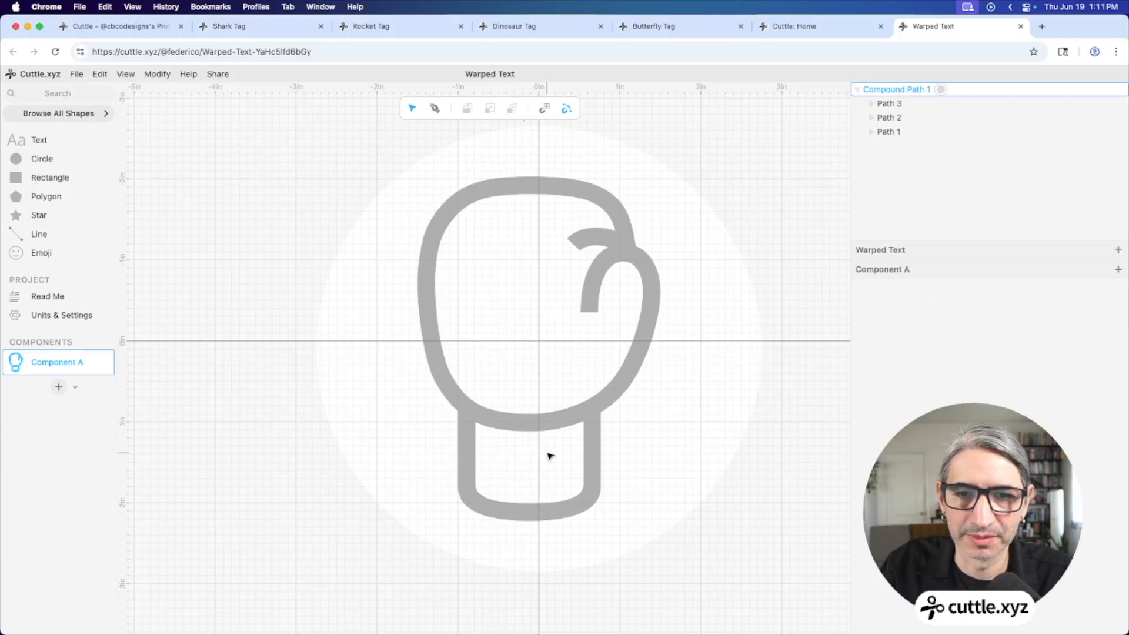
pyautogui.click(708, 456)
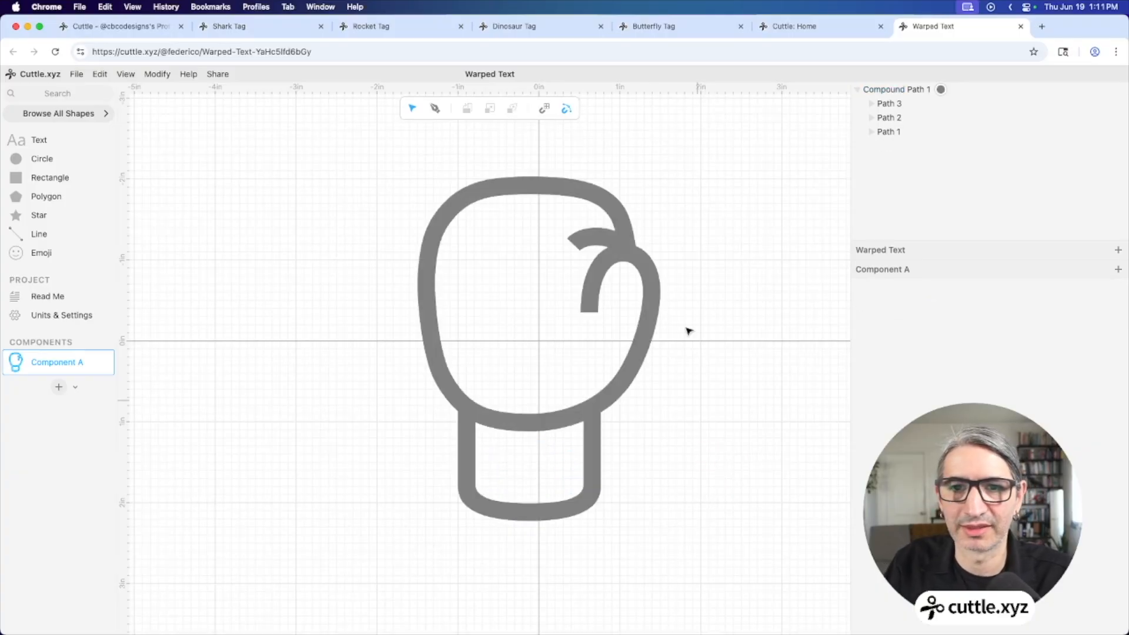
# Remove the glove's grey fill and give it a red outline stroke
pyautogui.moveTo(707, 254); pyautogui.dragTo(649, 317)
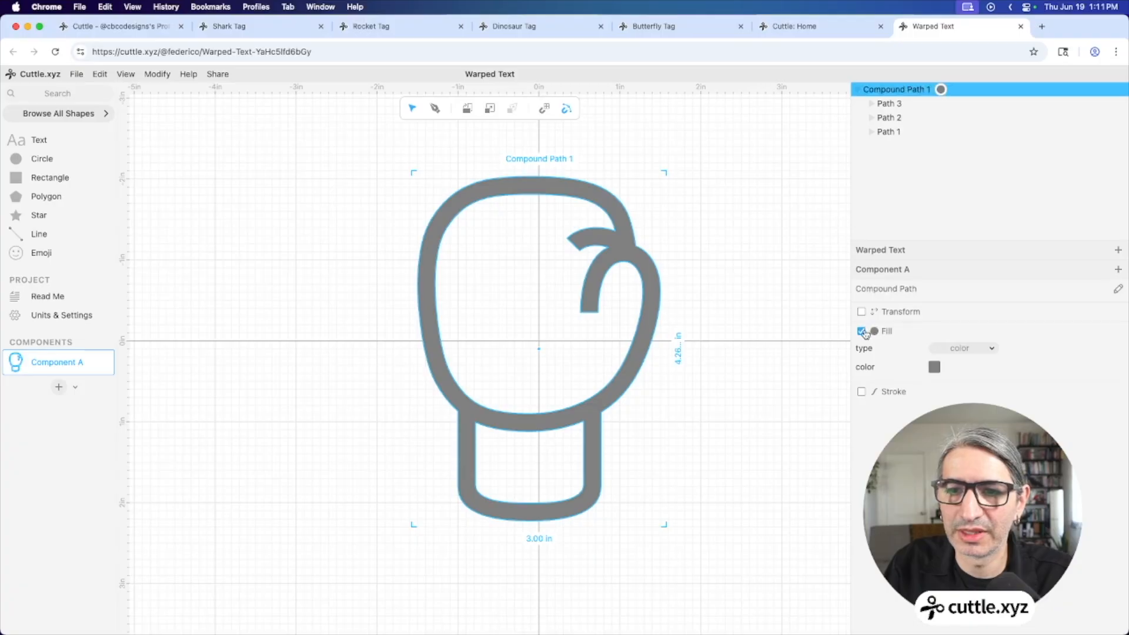
pyautogui.click(862, 331)
pyautogui.click(862, 351)
pyautogui.click(934, 368)
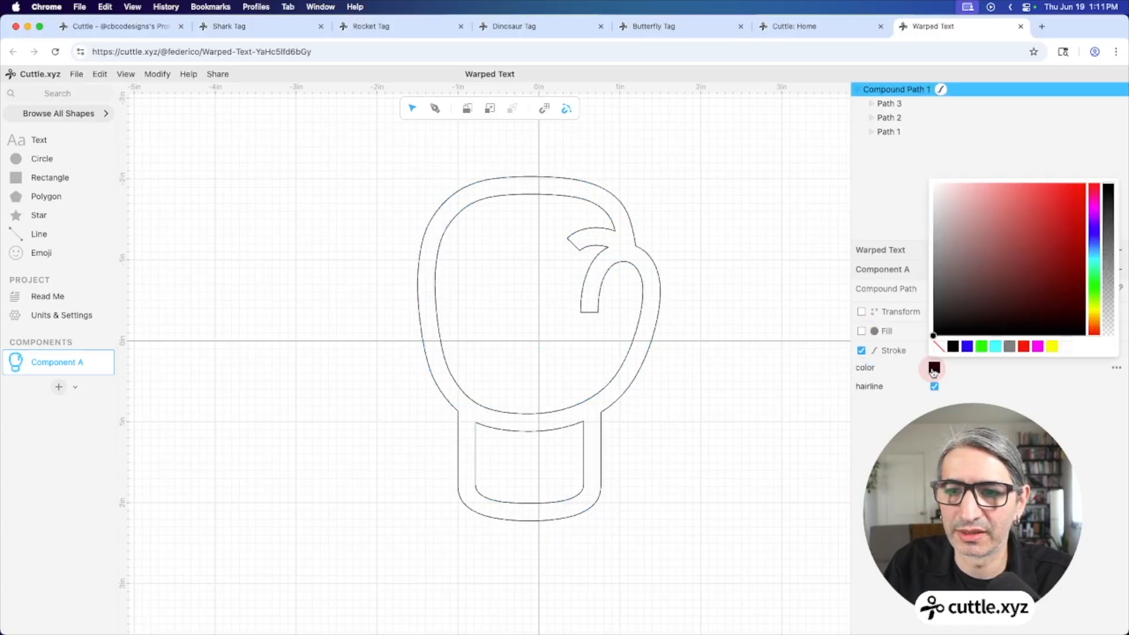
pyautogui.click(981, 346)
pyautogui.click(786, 368)
pyautogui.click(735, 368)
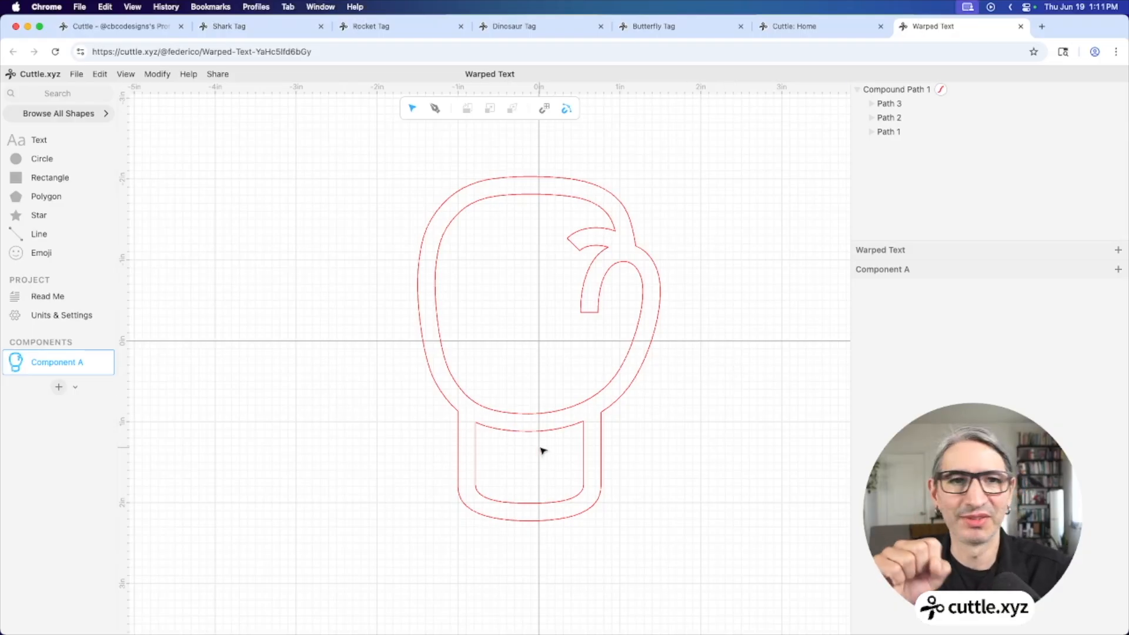
# Search for Warped Text and place it inside the glove's cuff
pyautogui.click(77, 93)
pyautogui.write('c')
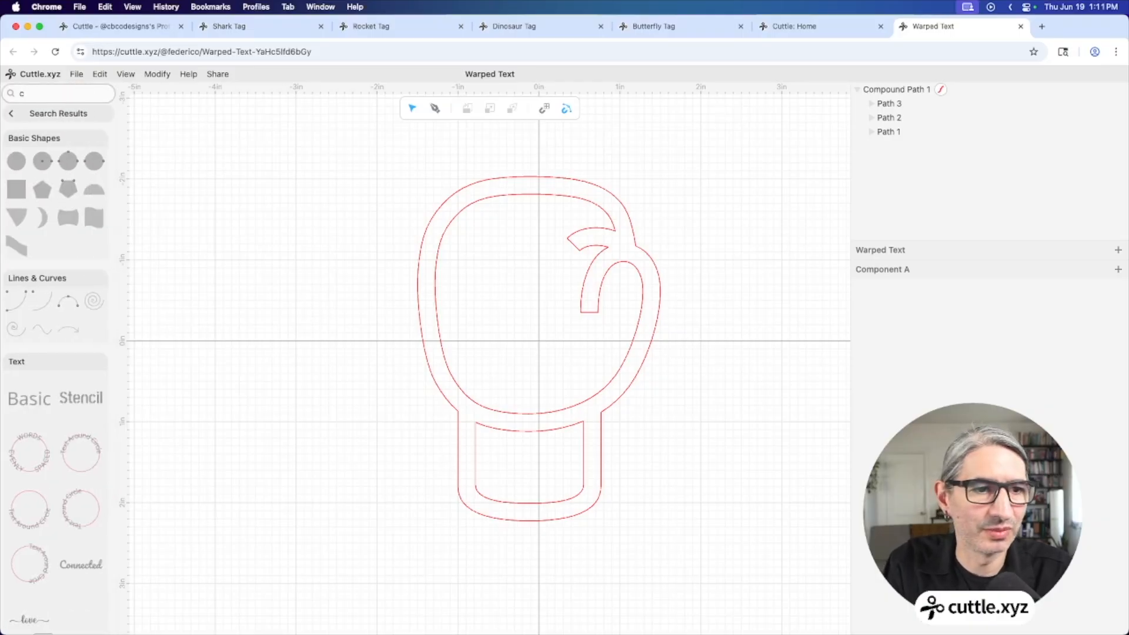
pyautogui.press('BackSpace')
pyautogui.write('war')
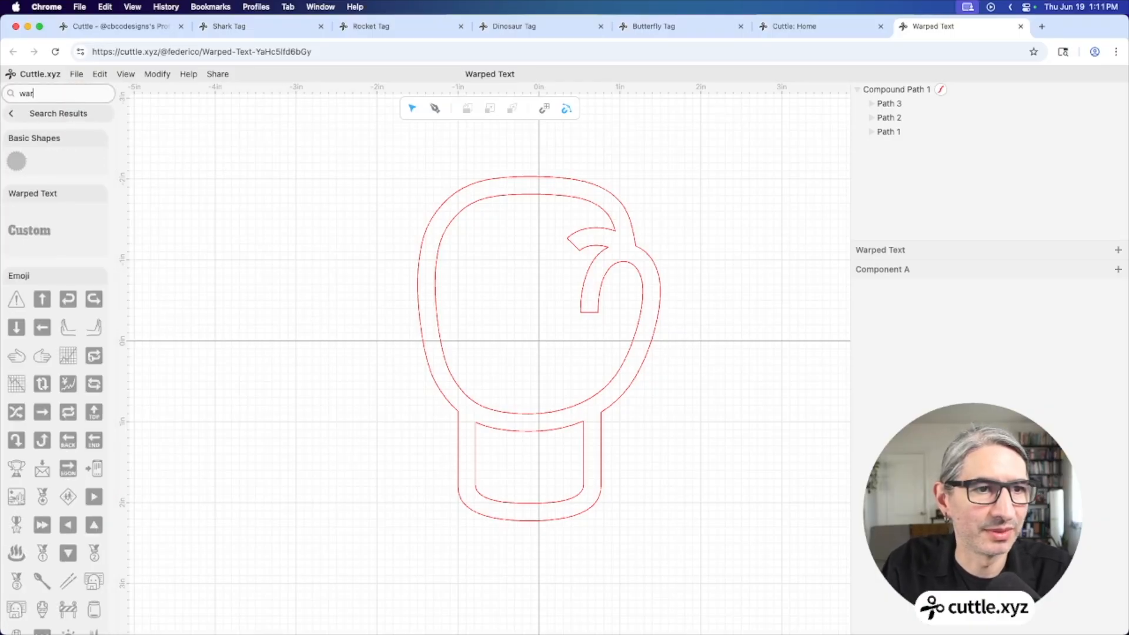
pyautogui.moveTo(29, 230); pyautogui.dragTo(562, 452)
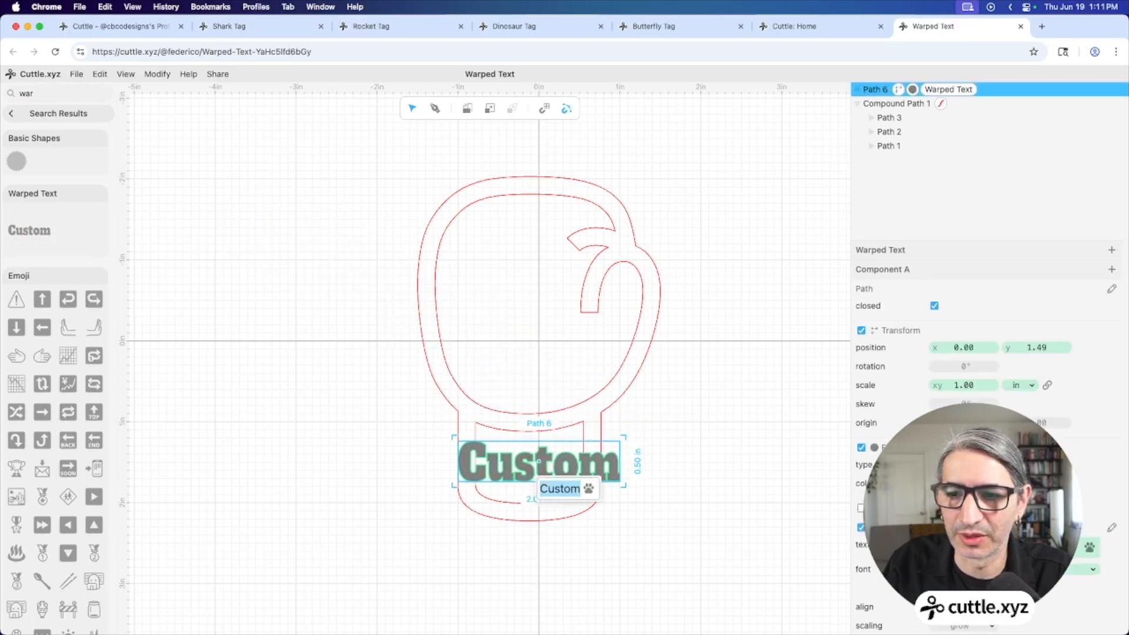
pyautogui.click(24, 114)
# Change the warped text's font to Nopelia Moment
pyautogui.click(1092, 569)
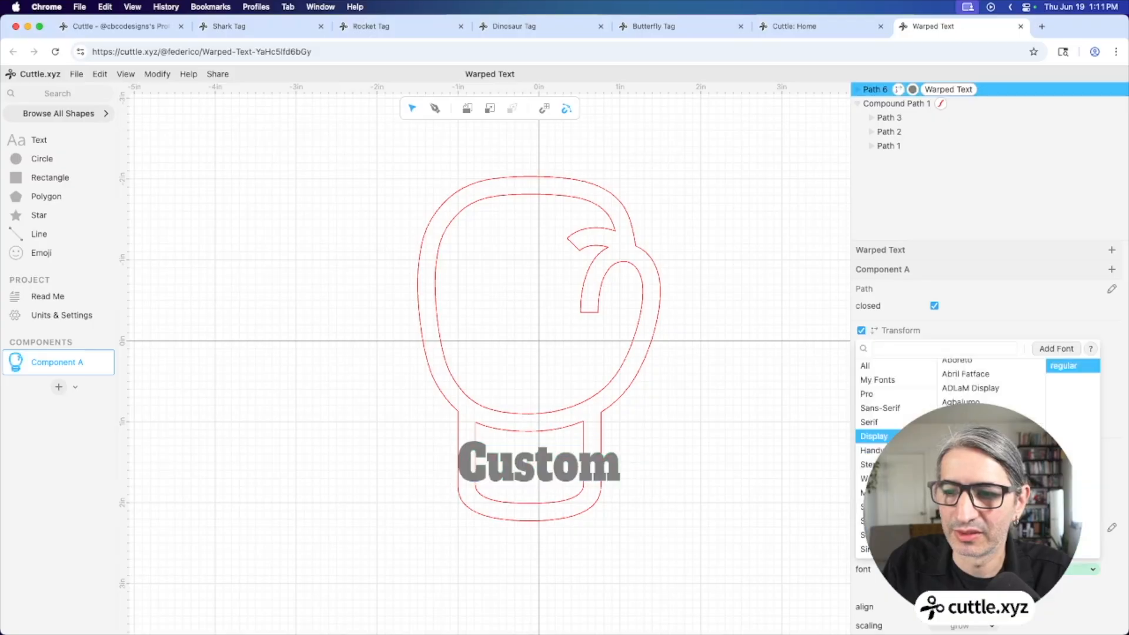
pyautogui.click(978, 348)
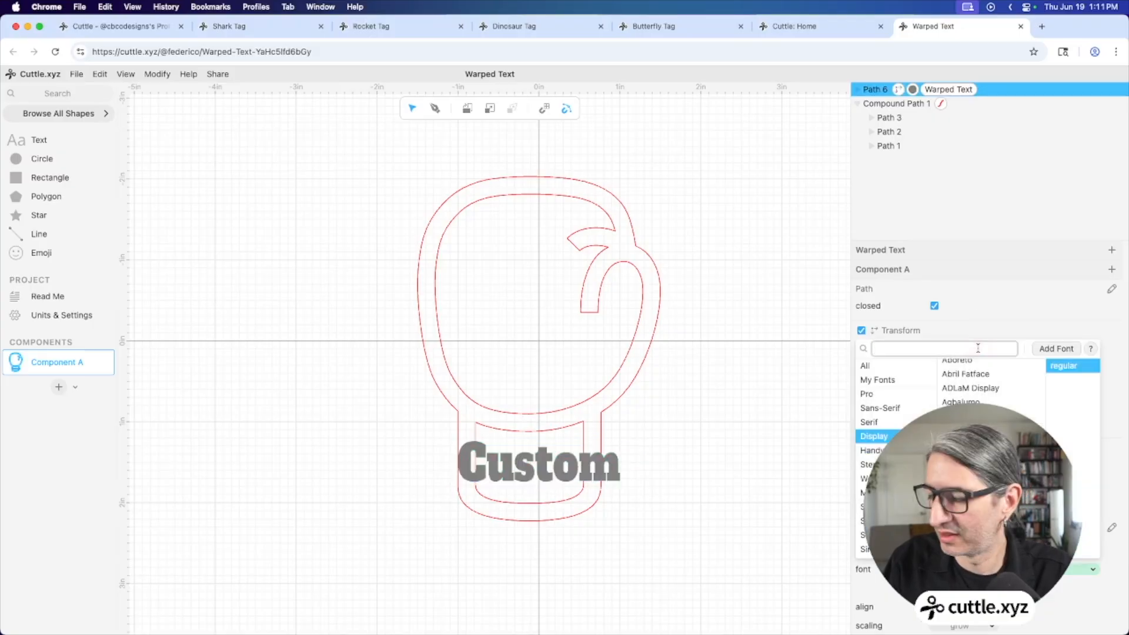
pyautogui.write('nope')
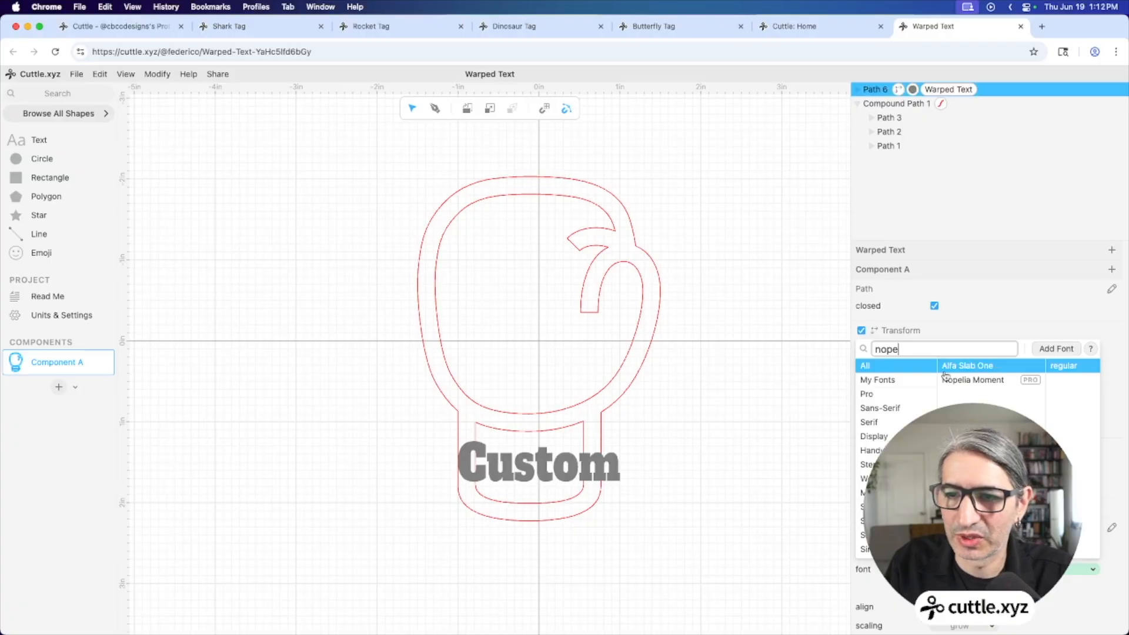
pyautogui.click(972, 380)
pyautogui.click(822, 479)
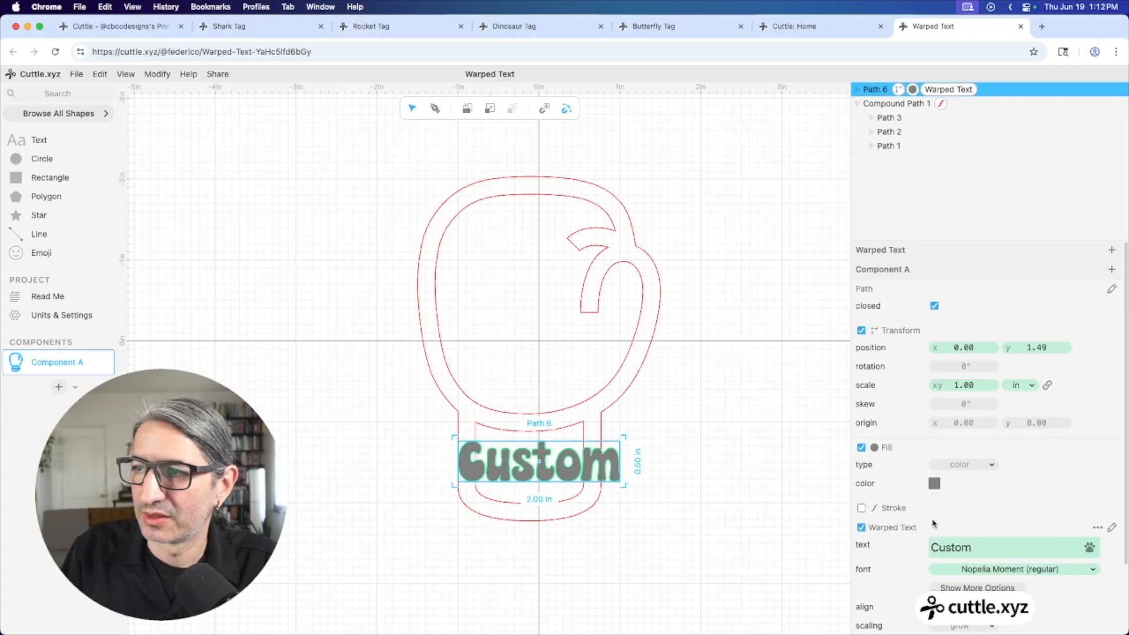
# Set capitalization to uppercase in the extra text options so it reads CUSTOM
pyautogui.scroll(-3, 970, 538)
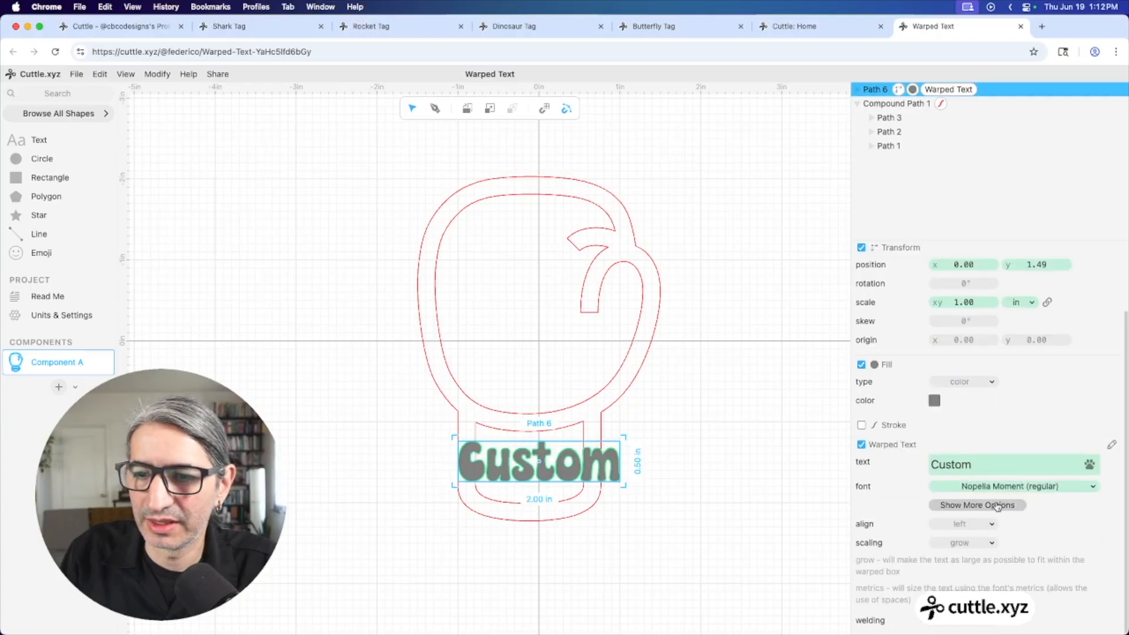
pyautogui.click(995, 508)
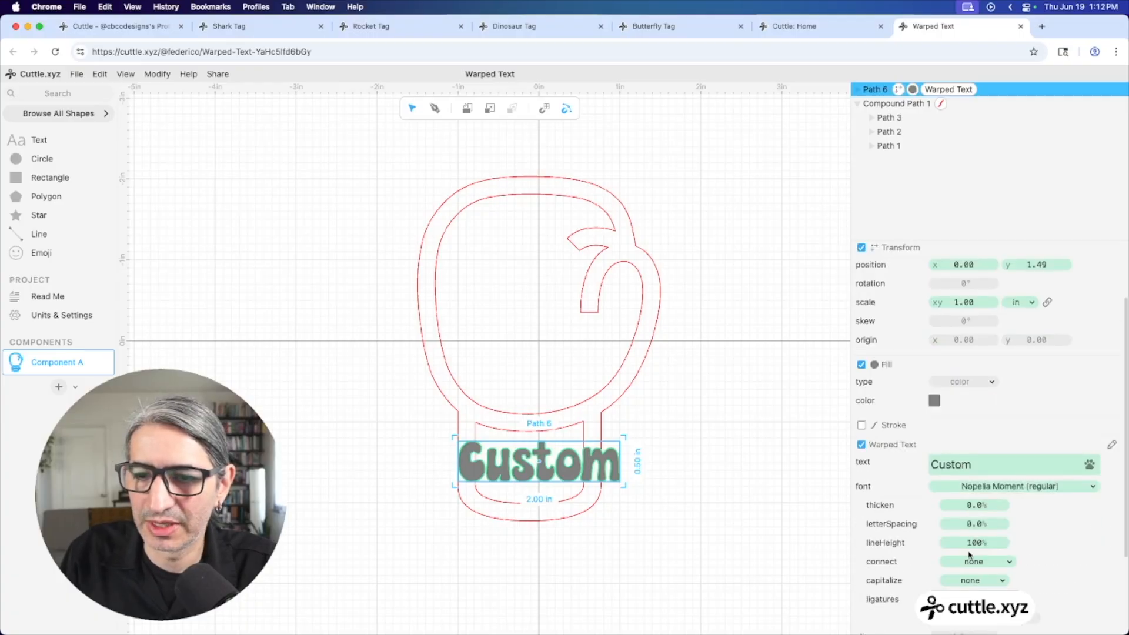
pyautogui.click(976, 582)
pyautogui.click(970, 549)
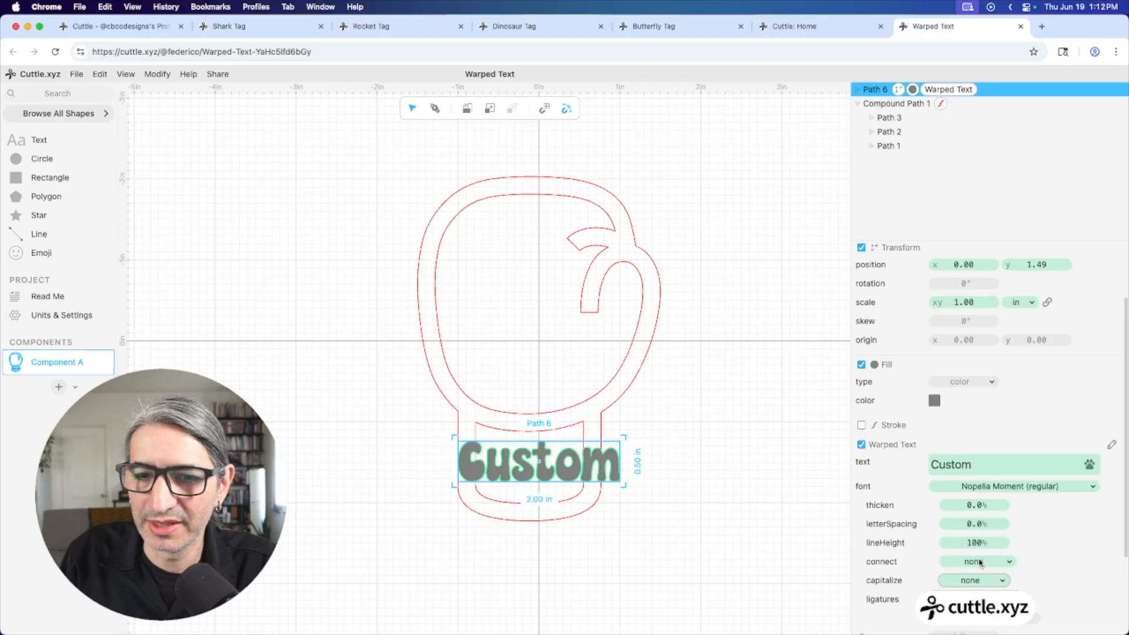
pyautogui.click(780, 555)
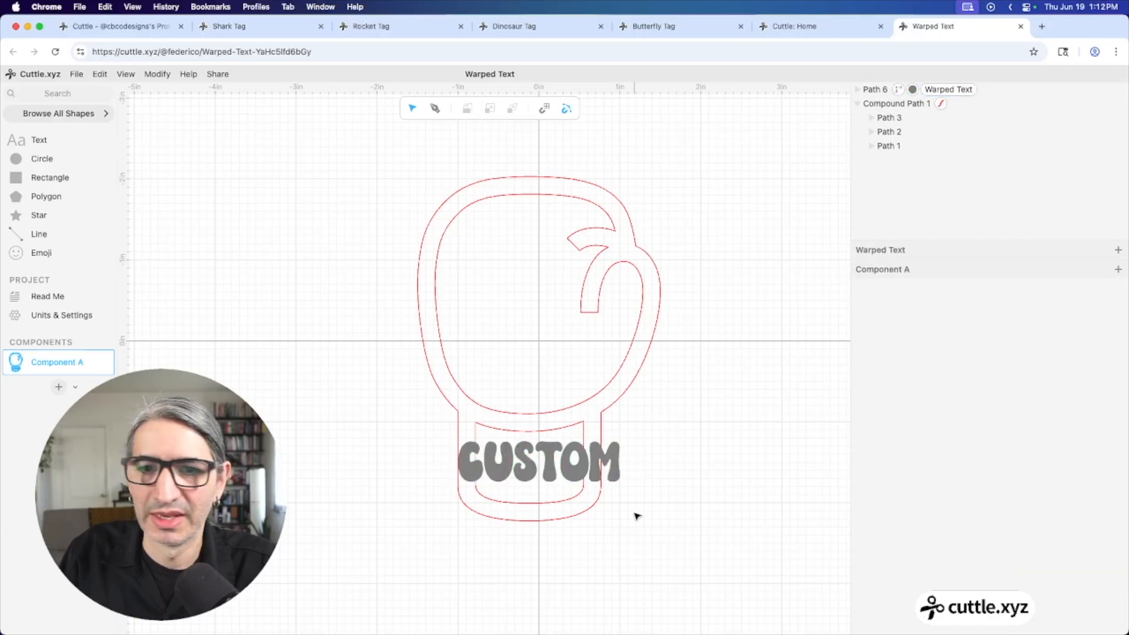
pyautogui.scroll(3, 637, 515)
pyautogui.scroll(-2, 622, 496)
# Narrow CUSTOM from both sides and stretch it up and down to about 1.44 × 0.92 in
pyautogui.moveTo(622, 496); pyautogui.dragTo(608, 453)
pyautogui.click(622, 400)
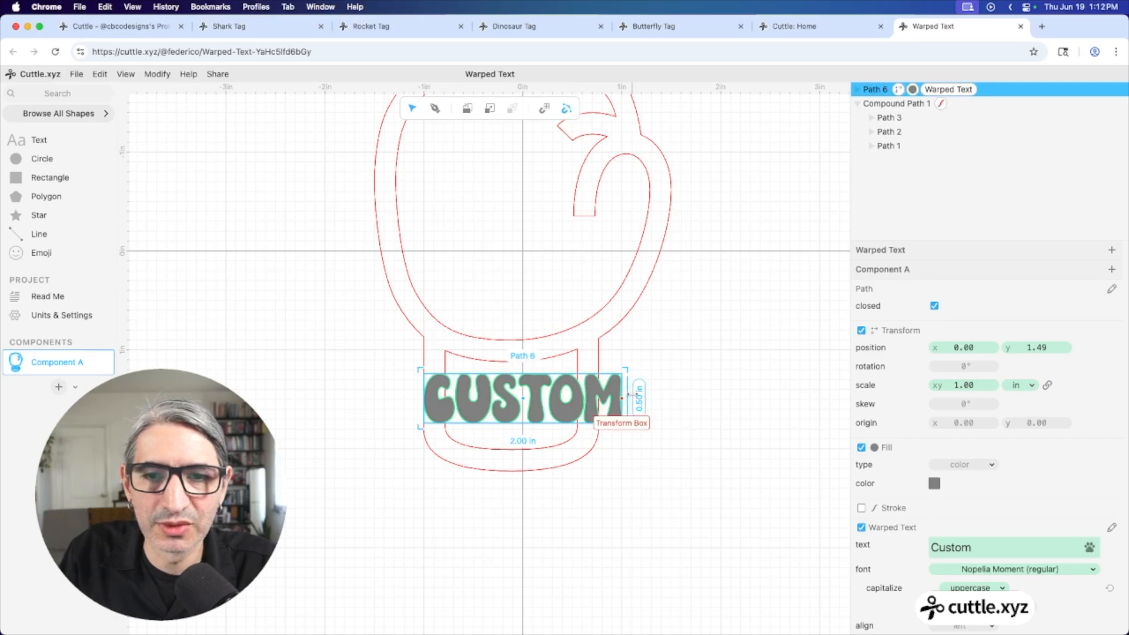
pyautogui.moveTo(628, 394); pyautogui.dragTo(583, 394)
pyautogui.moveTo(424, 400); pyautogui.dragTo(433, 397)
pyautogui.moveTo(510, 369); pyautogui.dragTo(509, 357)
pyautogui.scroll(5, 569, 446)
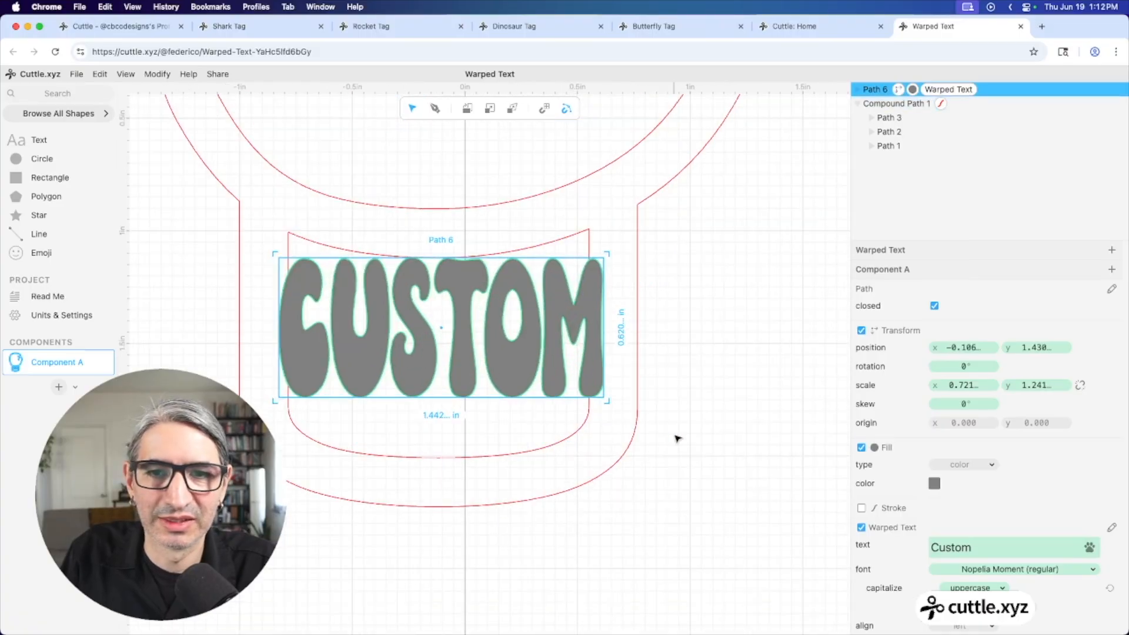
pyautogui.moveTo(678, 438); pyautogui.dragTo(740, 426)
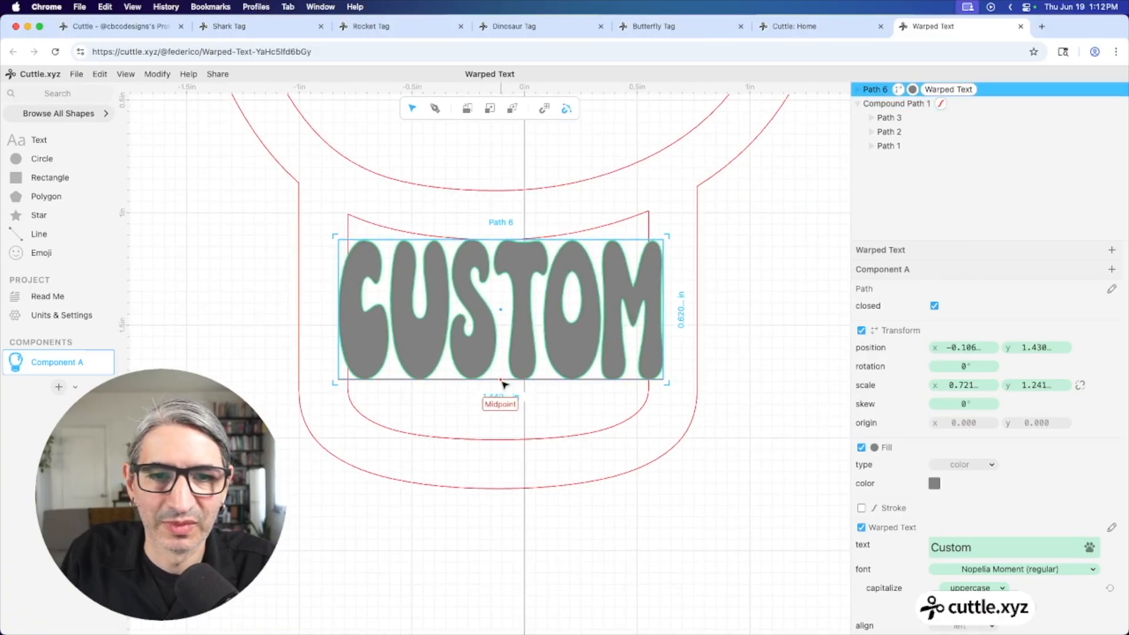
pyautogui.moveTo(498, 379); pyautogui.dragTo(498, 441)
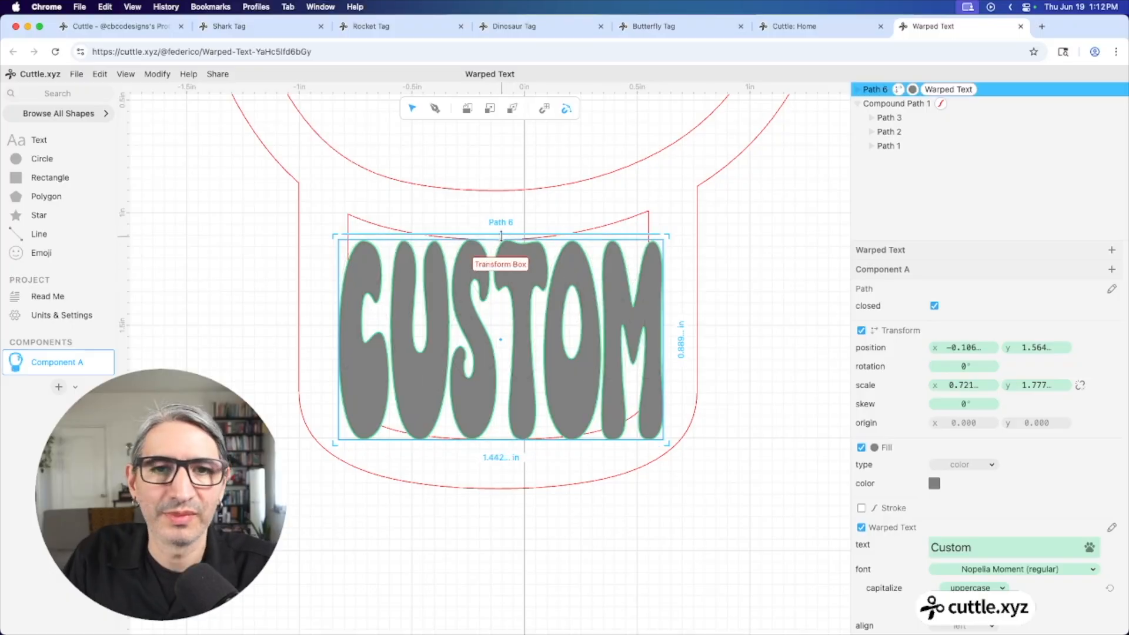
pyautogui.moveTo(499, 239); pyautogui.dragTo(499, 222)
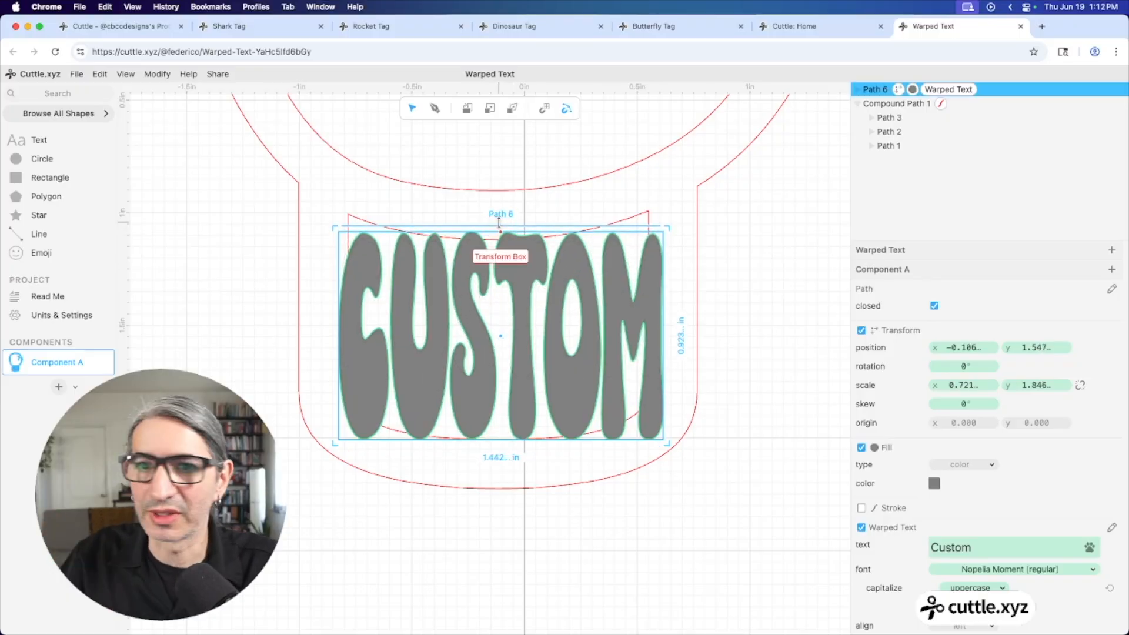
pyautogui.click(536, 271)
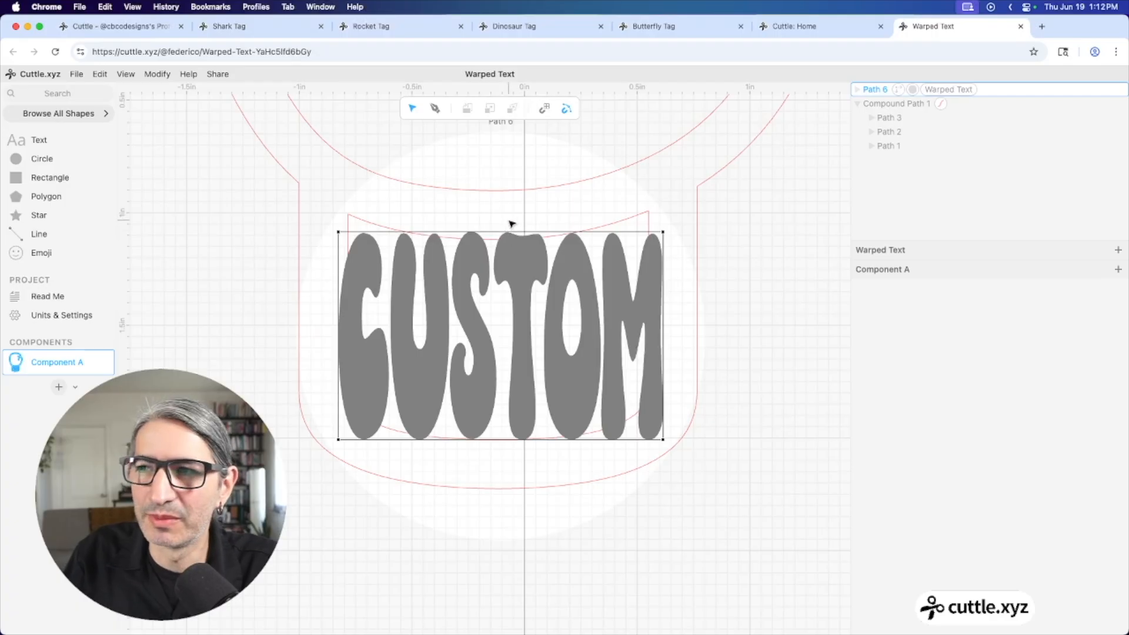
# Curve the warp's top and bottom edges, then nudge the CUSTOM text up two steps
pyautogui.moveTo(511, 234); pyautogui.dragTo(509, 262)
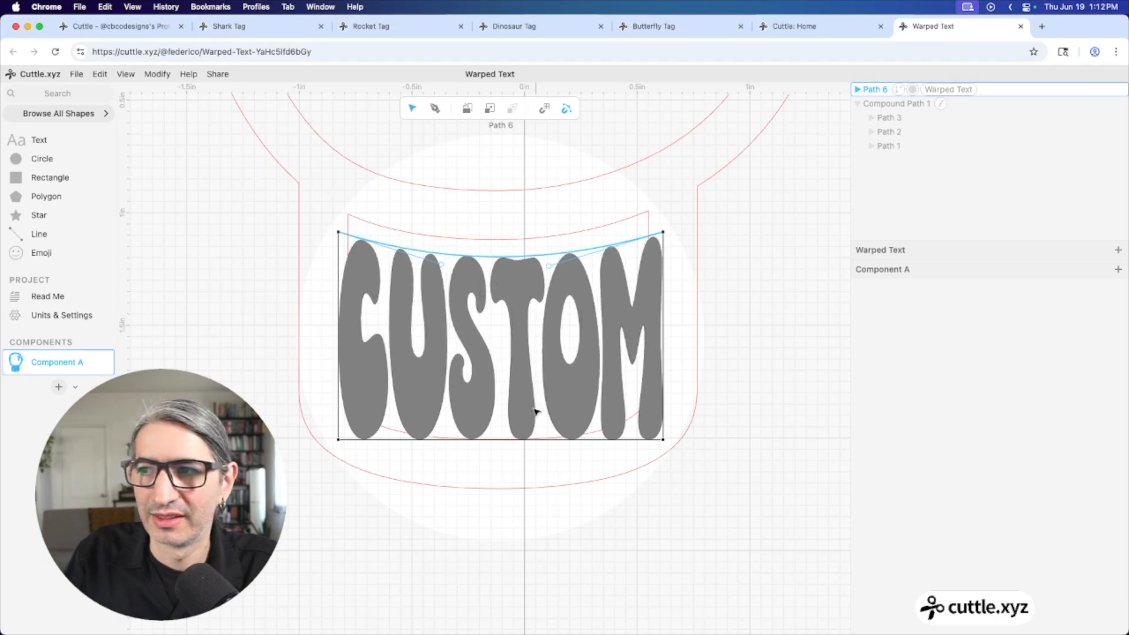
pyautogui.moveTo(504, 442); pyautogui.dragTo(503, 463)
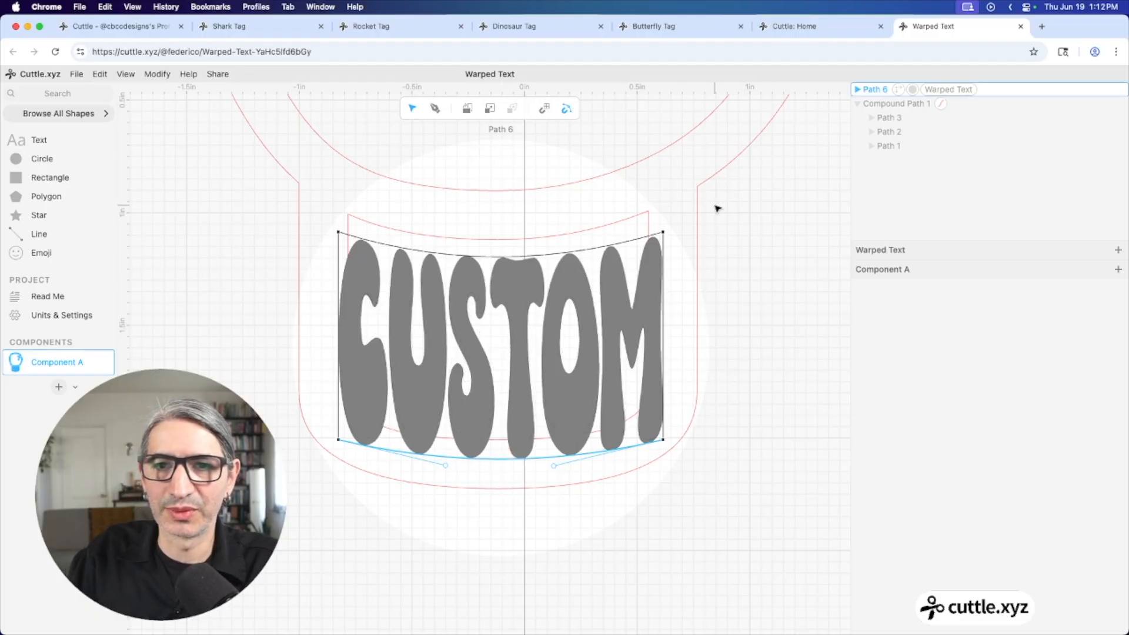
pyautogui.click(764, 194)
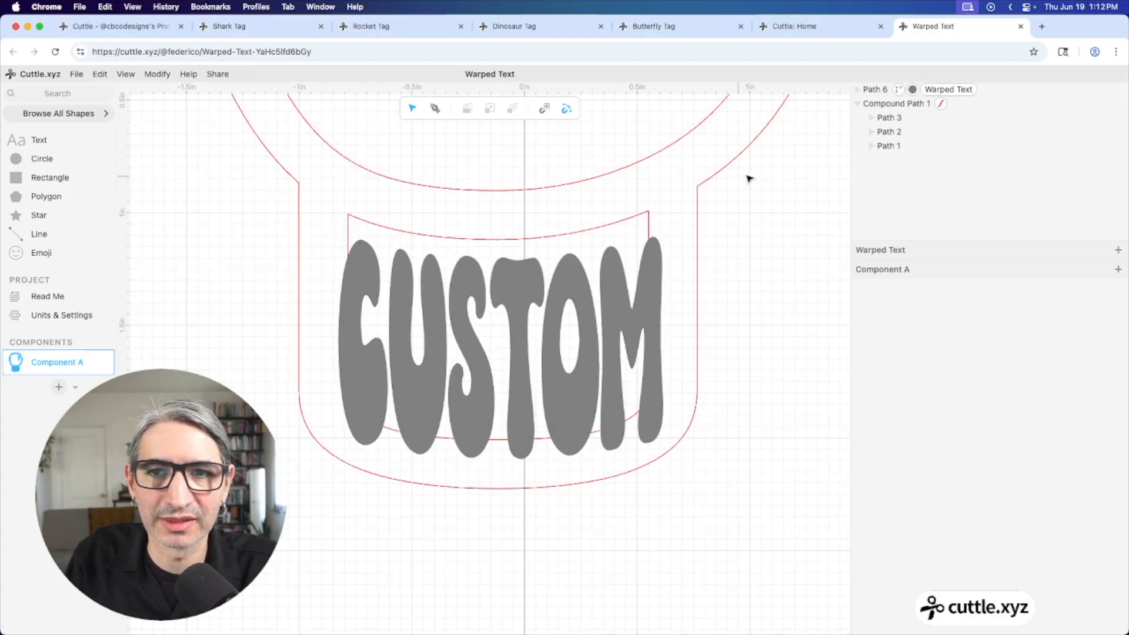
pyautogui.click(587, 300)
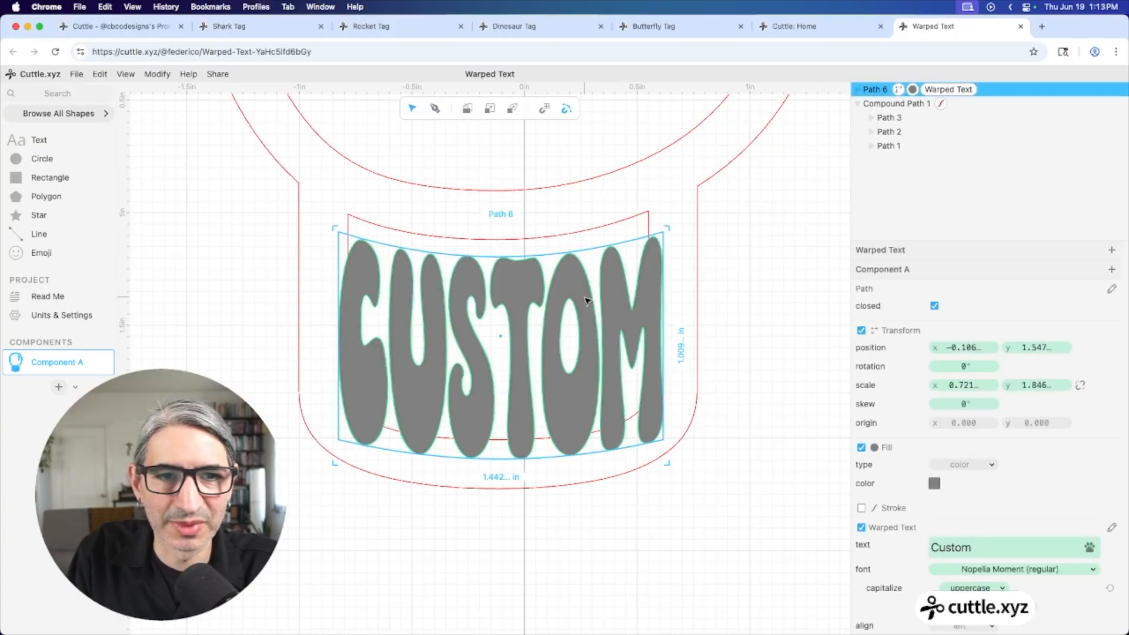
pyautogui.press('Up')
pyautogui.press('Up')
pyautogui.press('Up')
pyautogui.press('Up')
pyautogui.press('Up')
pyautogui.press('Up')
pyautogui.press('Up')
pyautogui.press('Up')
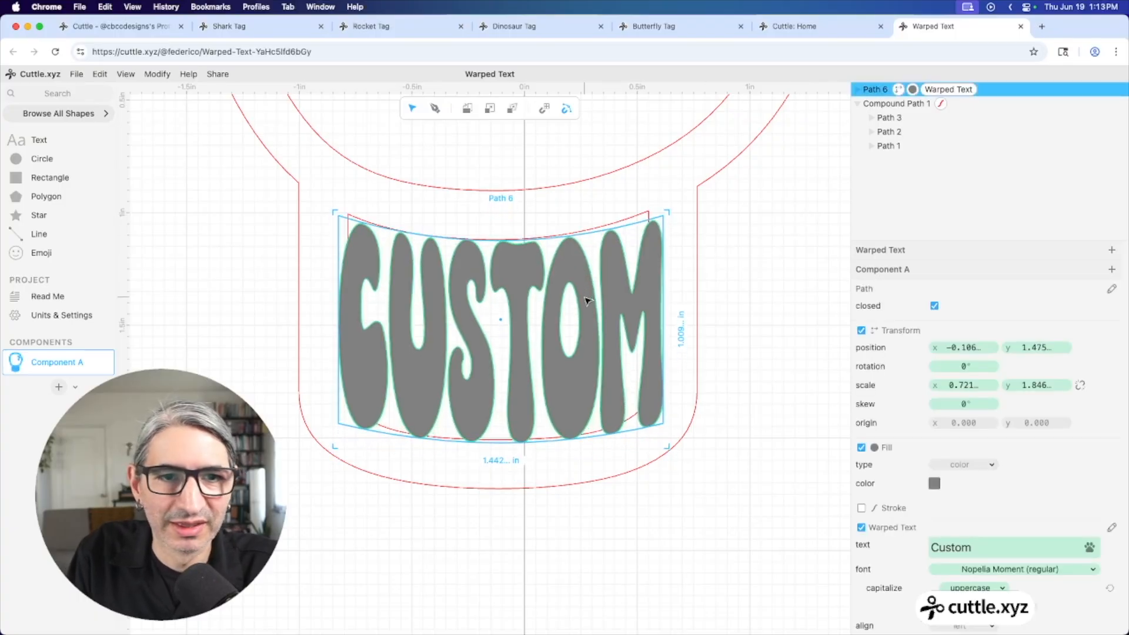
pyautogui.press('Up')
pyautogui.press('Up')
pyautogui.press('Up')
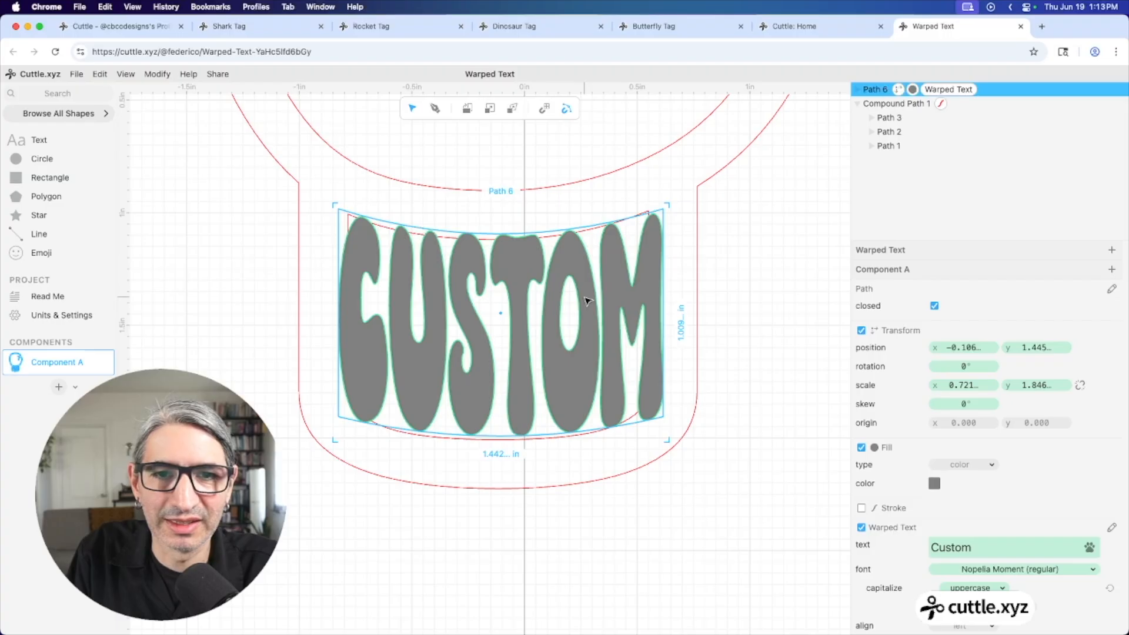
# Deepen the warp's bottom curve and raise both top corners of the warp box
pyautogui.click(550, 344)
pyautogui.moveTo(501, 436); pyautogui.dragTo(500, 451)
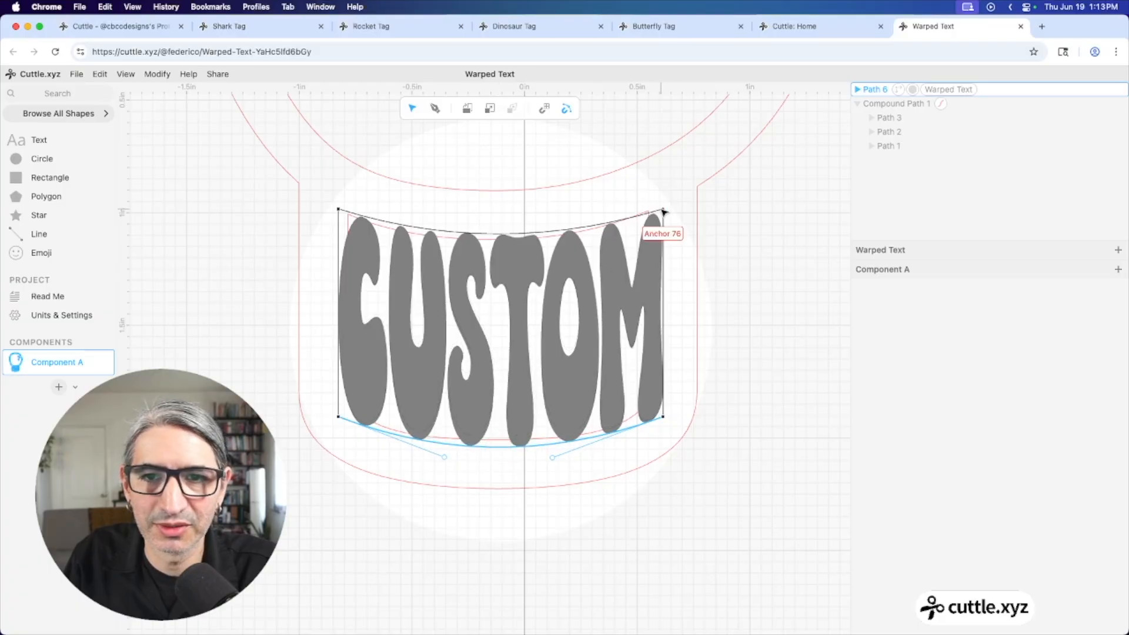
pyautogui.moveTo(663, 212); pyautogui.dragTo(658, 202)
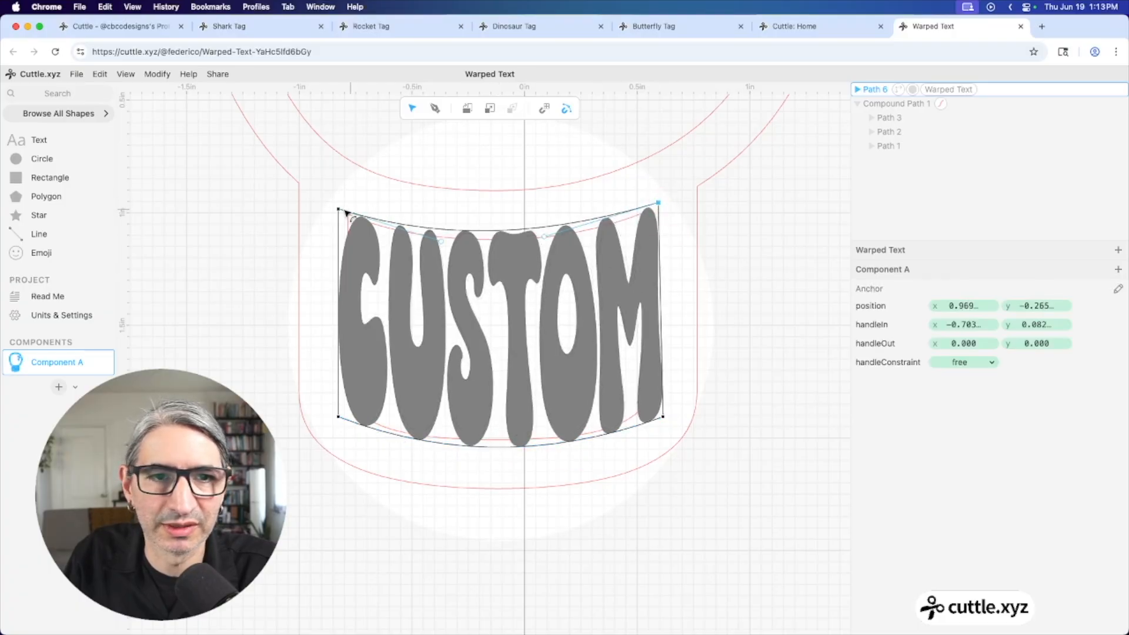
pyautogui.moveTo(346, 212); pyautogui.dragTo(341, 204)
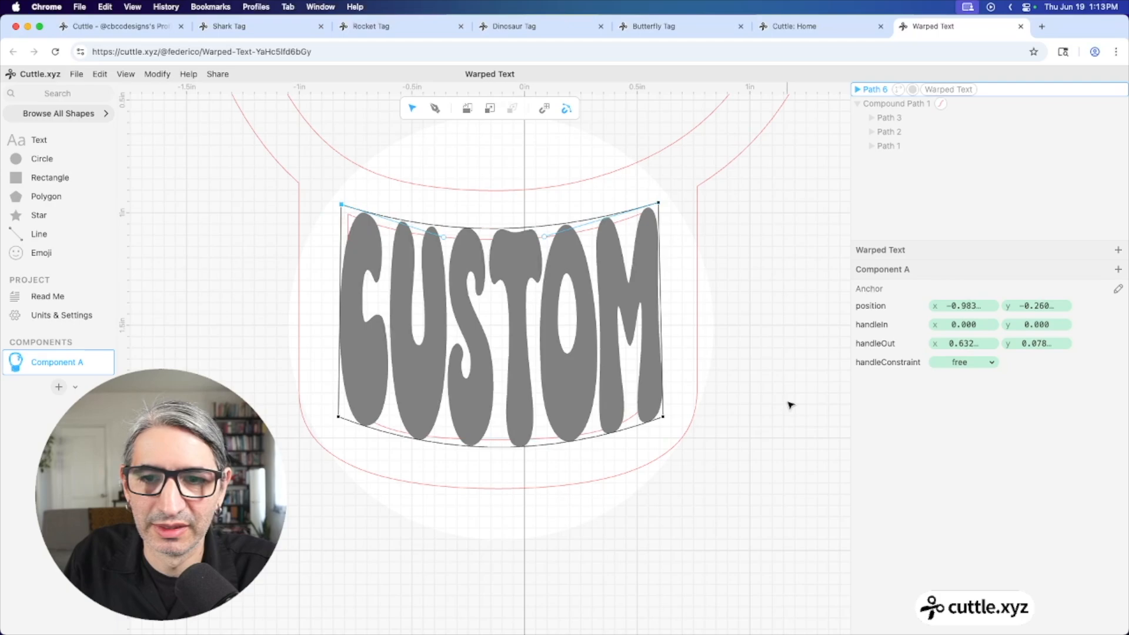
pyautogui.click(736, 384)
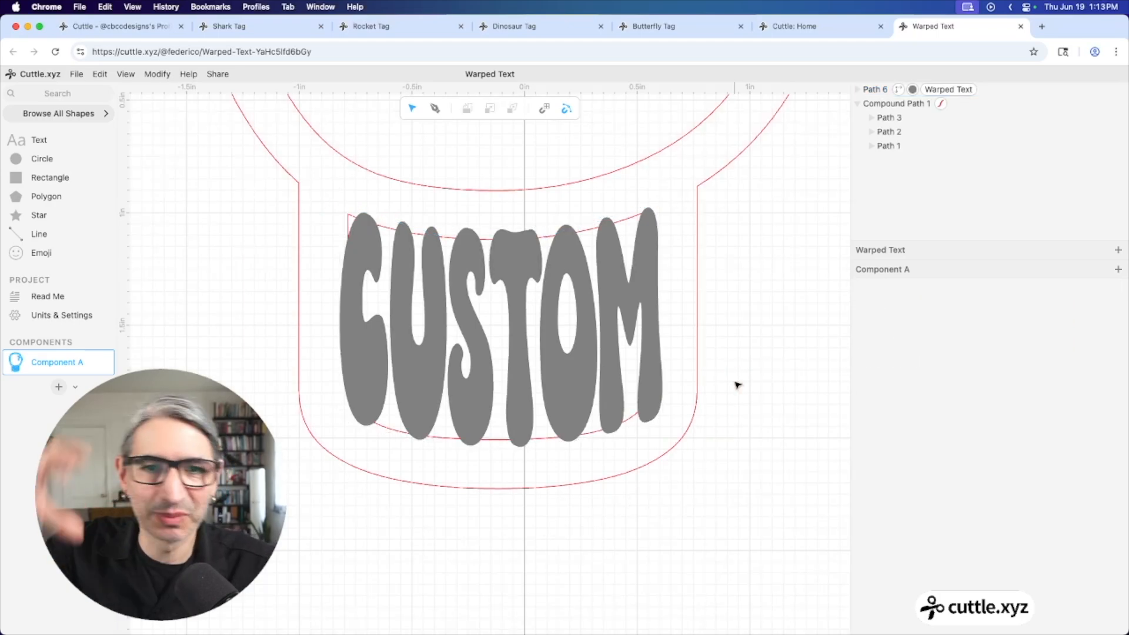
# Give the CUSTOM text a hairline stroke with no fill, then select it together with the glove
pyautogui.click(554, 345)
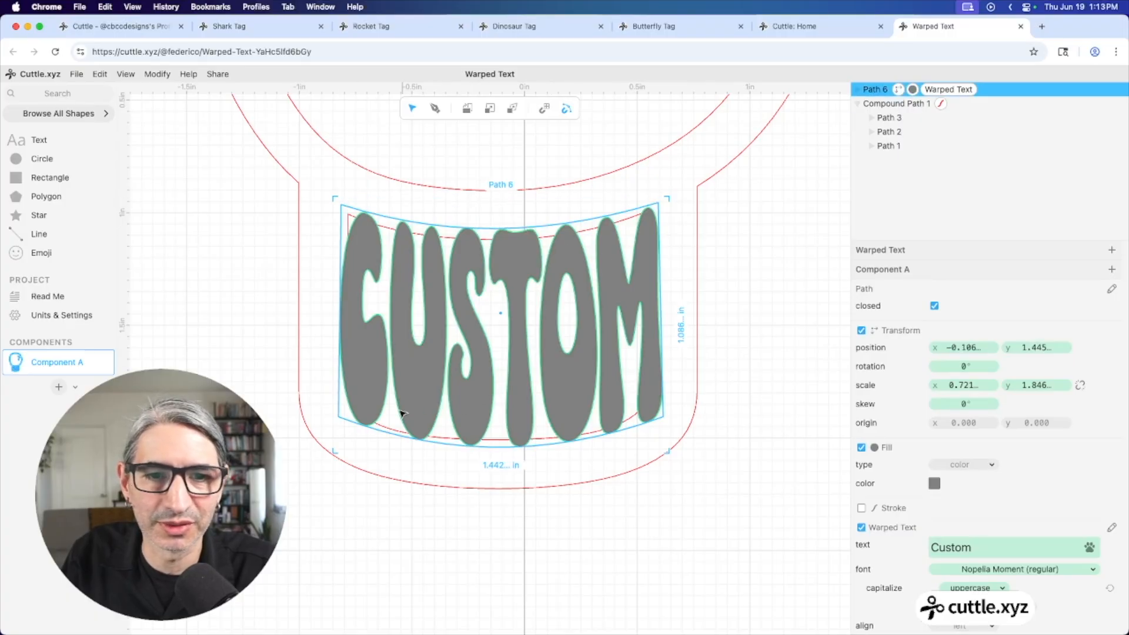
pyautogui.scroll(-5, 625, 411)
pyautogui.click(799, 406)
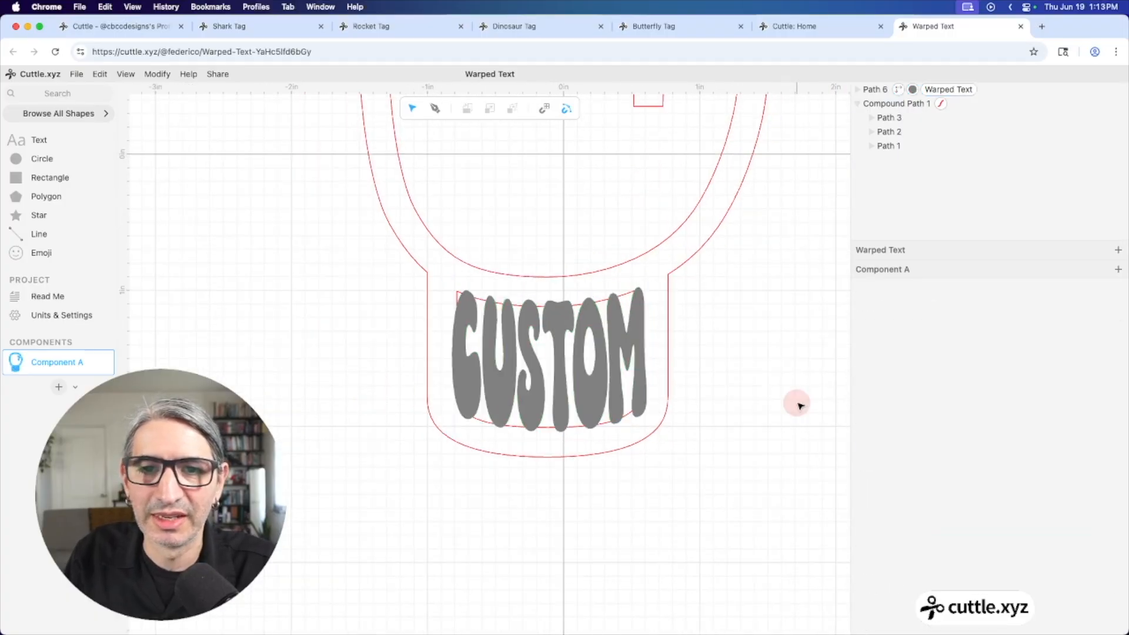
pyautogui.scroll(-5, 738, 352)
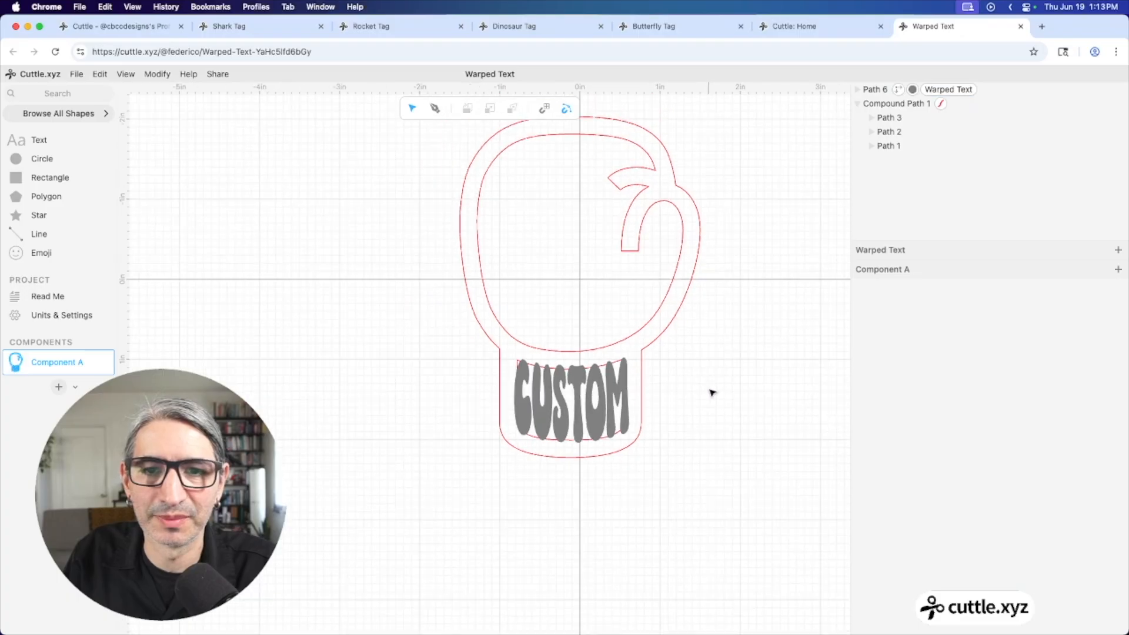
pyautogui.scroll(-2, 694, 388)
pyautogui.click(530, 394)
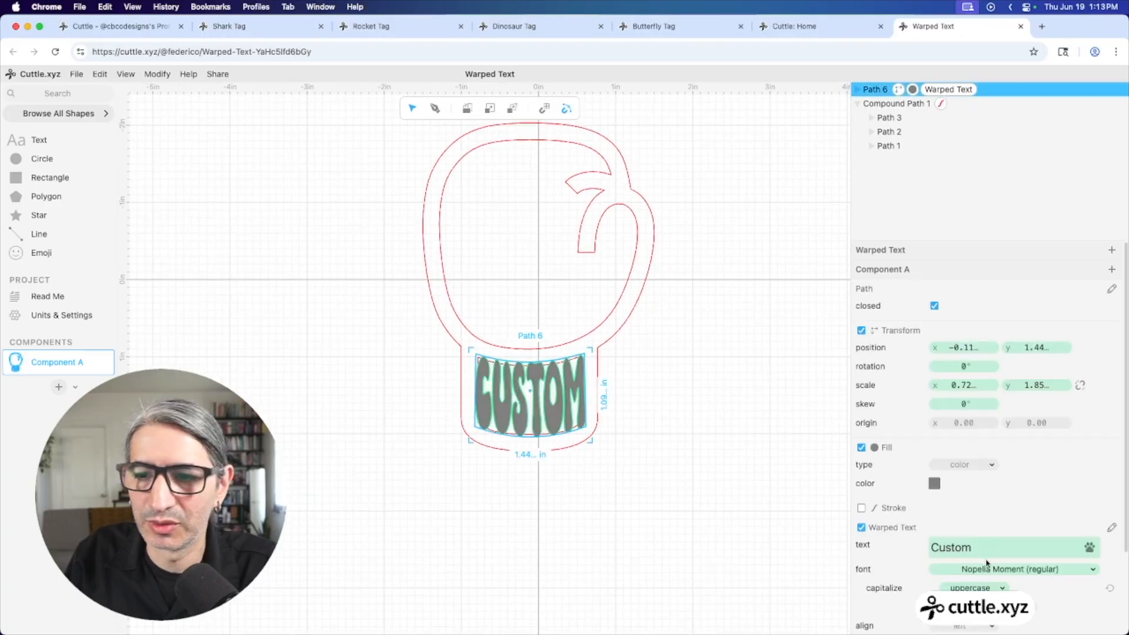
pyautogui.scroll(-3, 984, 557)
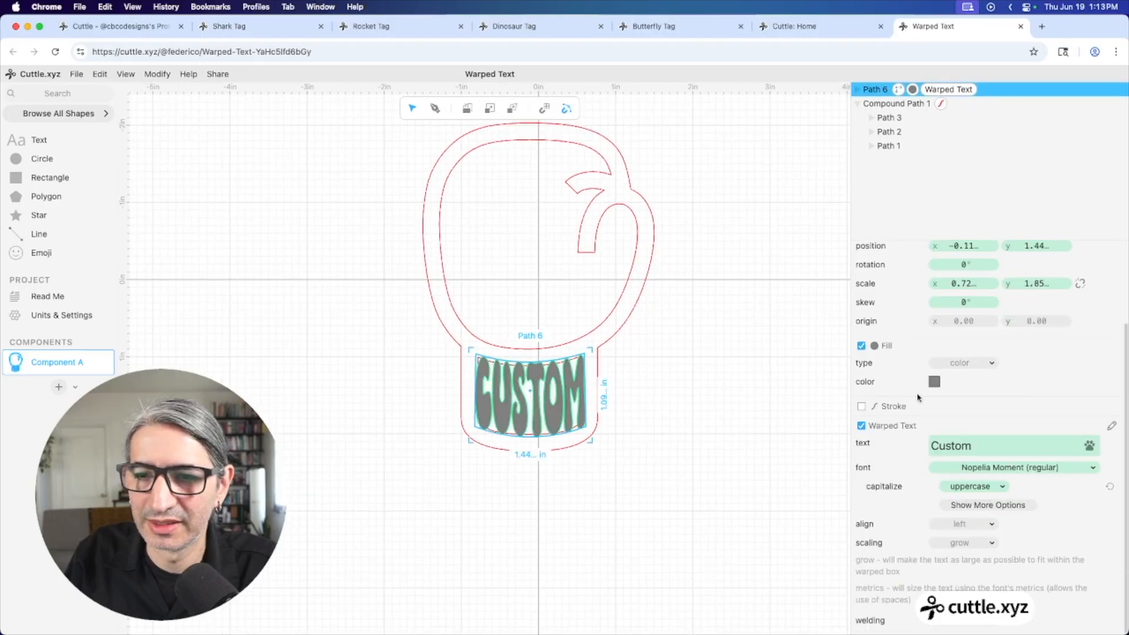
pyautogui.click(861, 406)
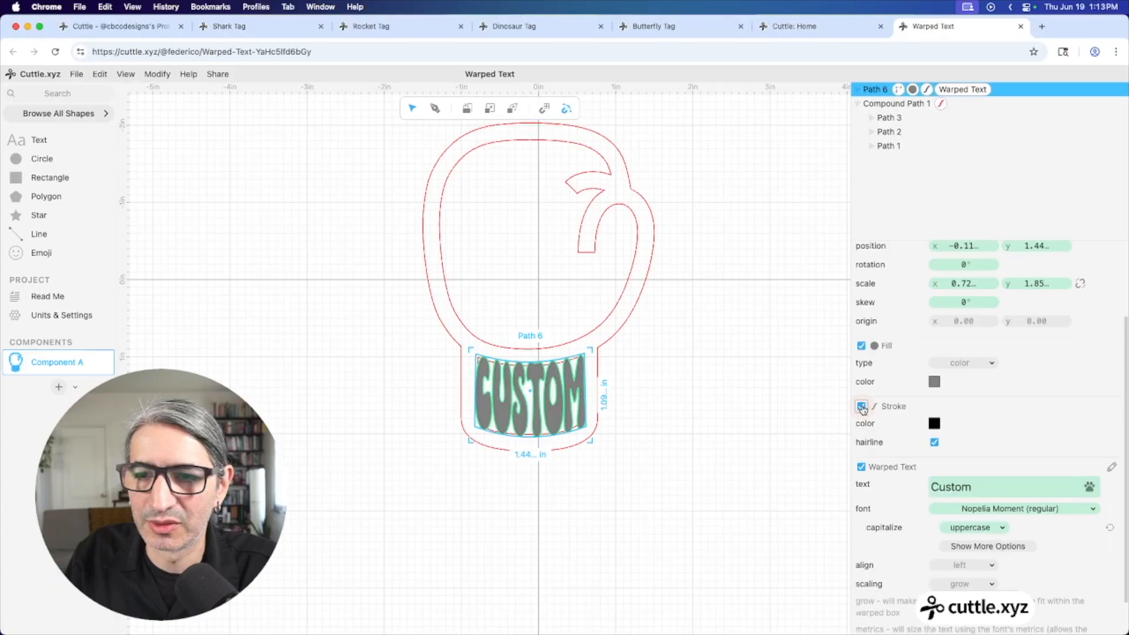
pyautogui.click(862, 345)
pyautogui.click(793, 402)
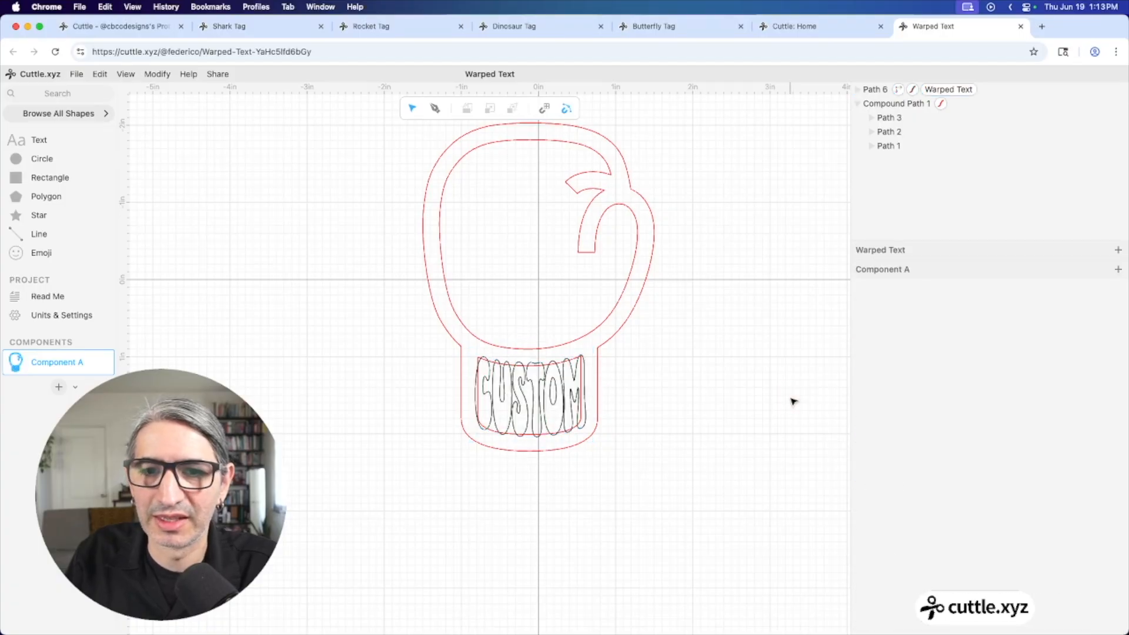
pyautogui.moveTo(403, 296); pyautogui.dragTo(668, 516)
# Apply Weld And Score to combine the warped name with the boxing glove shape
pyautogui.click(157, 74)
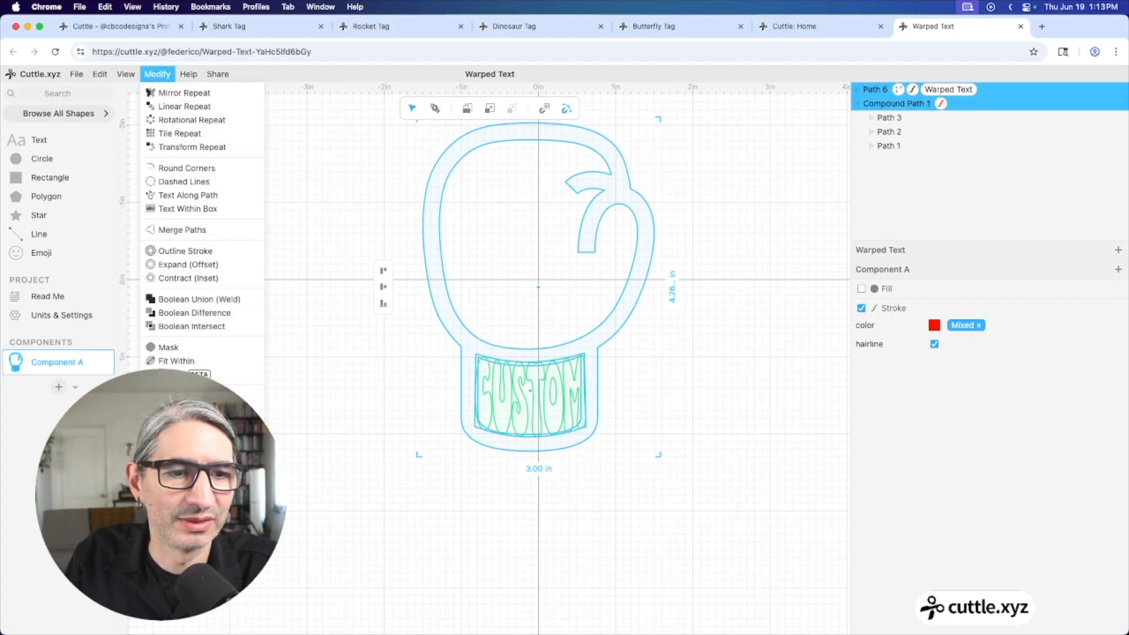
pyautogui.click(176, 374)
pyautogui.click(404, 383)
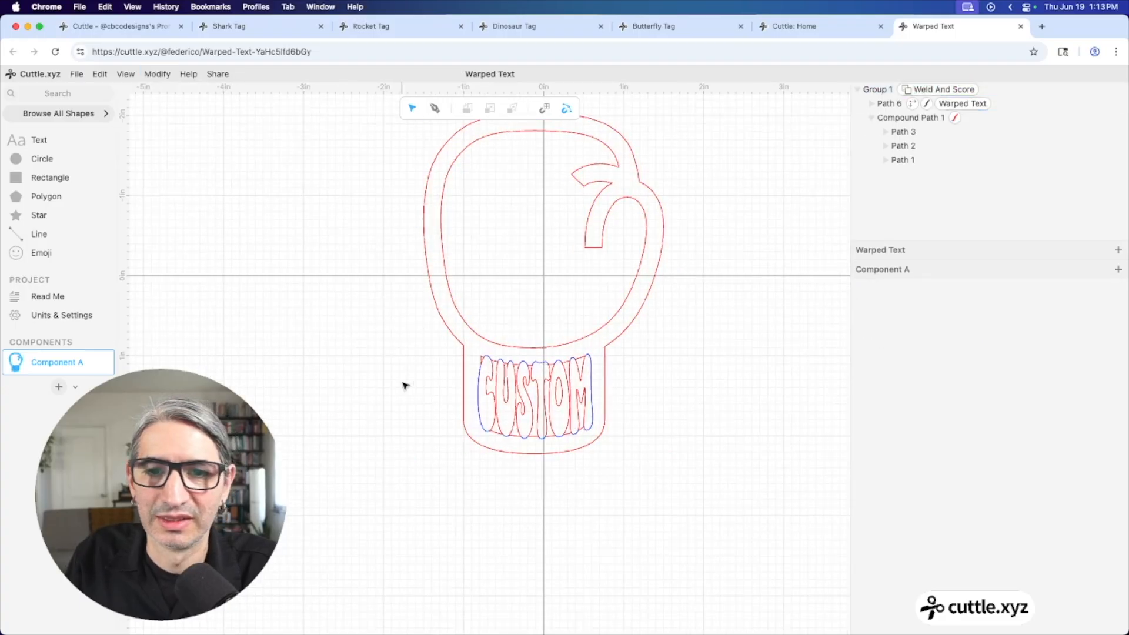
# Replace the CUSTOM placeholder inside the group's warped text with a three-letter first name
pyautogui.click(565, 390)
pyautogui.doubleClick(565, 391)
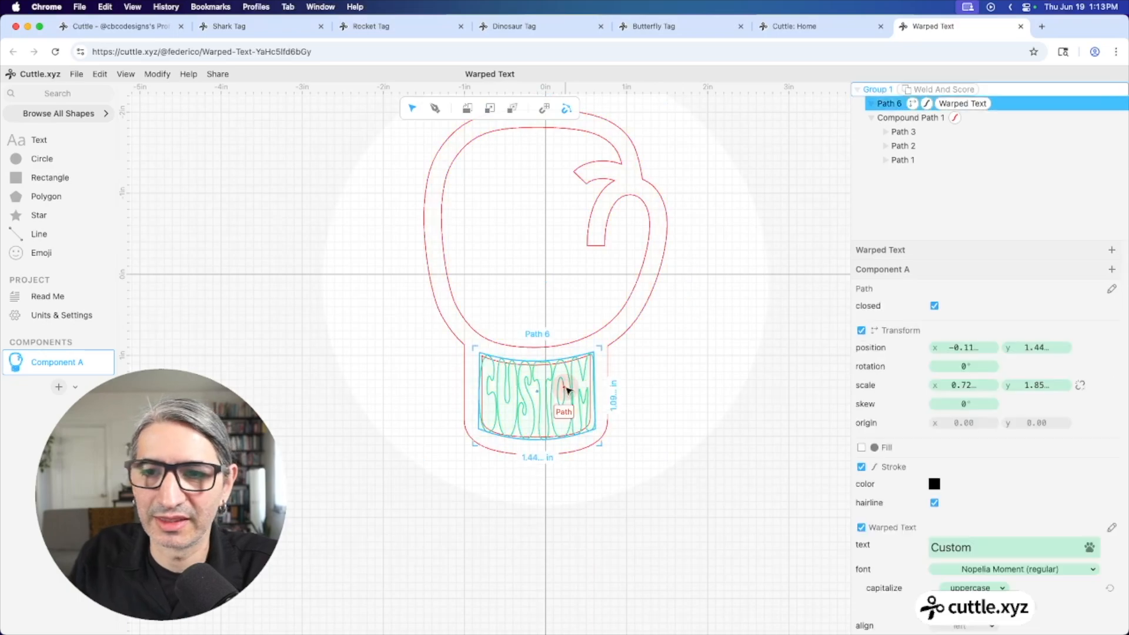
pyautogui.doubleClick(994, 542)
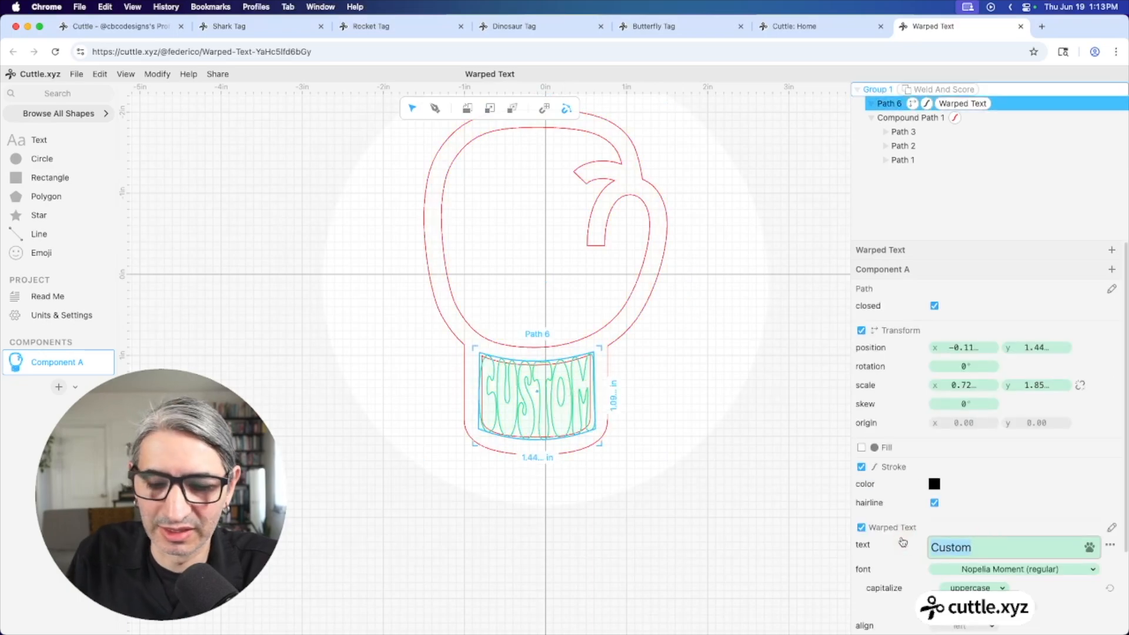
pyautogui.write('mia')
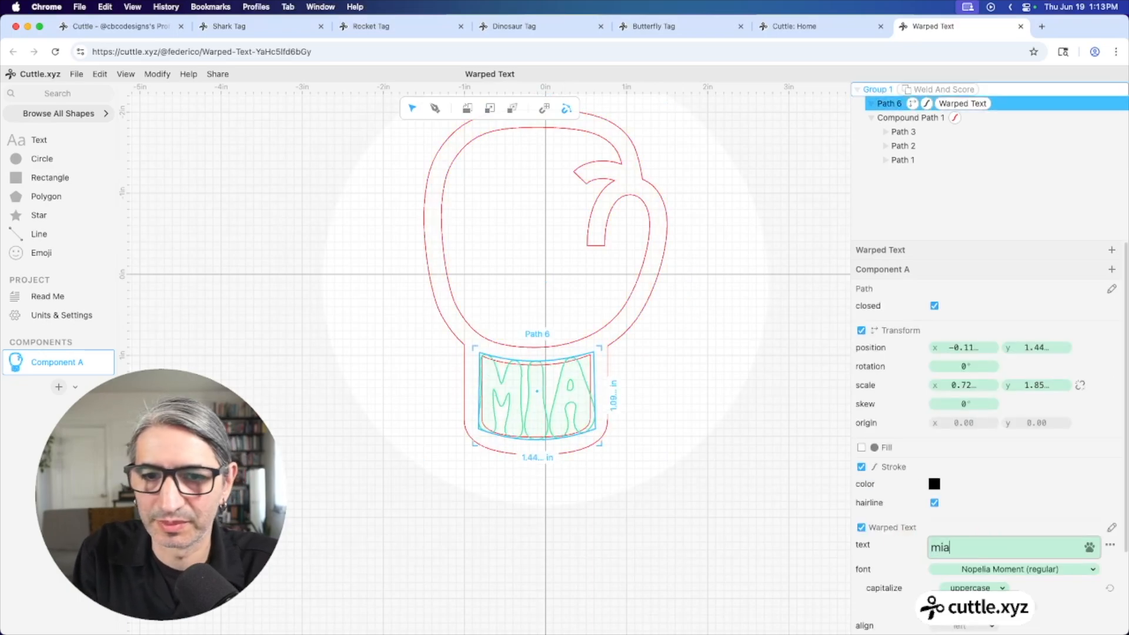
pyautogui.click(758, 416)
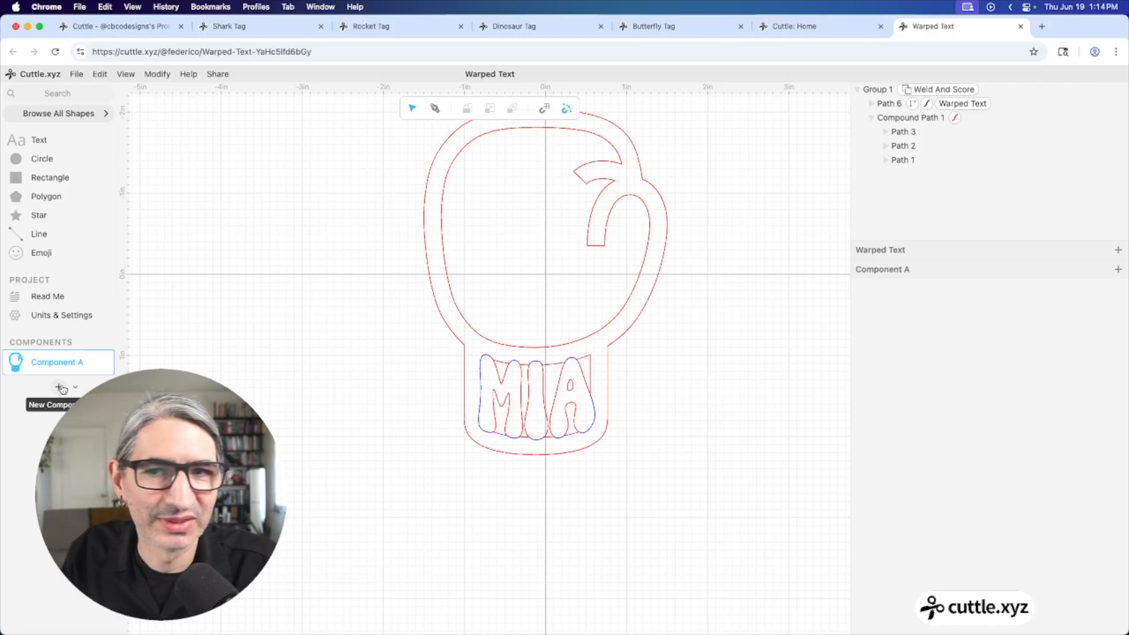
# Add Component B with an emoji set to Running Shirt With Sash, found by searching 'shir'
pyautogui.click(60, 387)
pyautogui.click(372, 329)
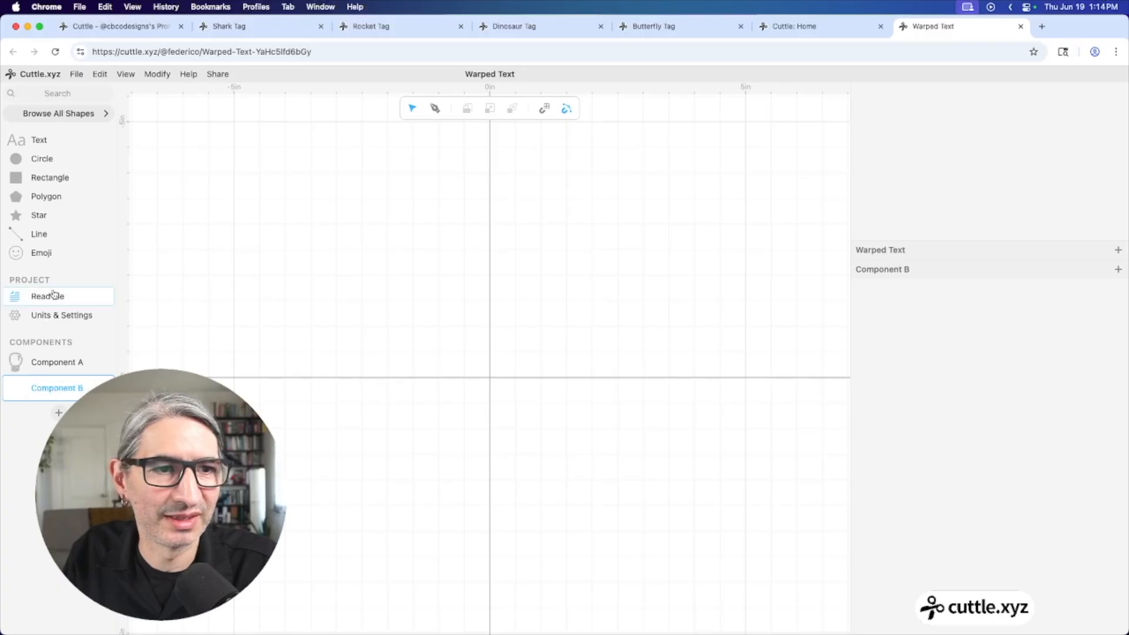
pyautogui.moveTo(41, 252); pyautogui.dragTo(490, 377)
pyautogui.click(940, 310)
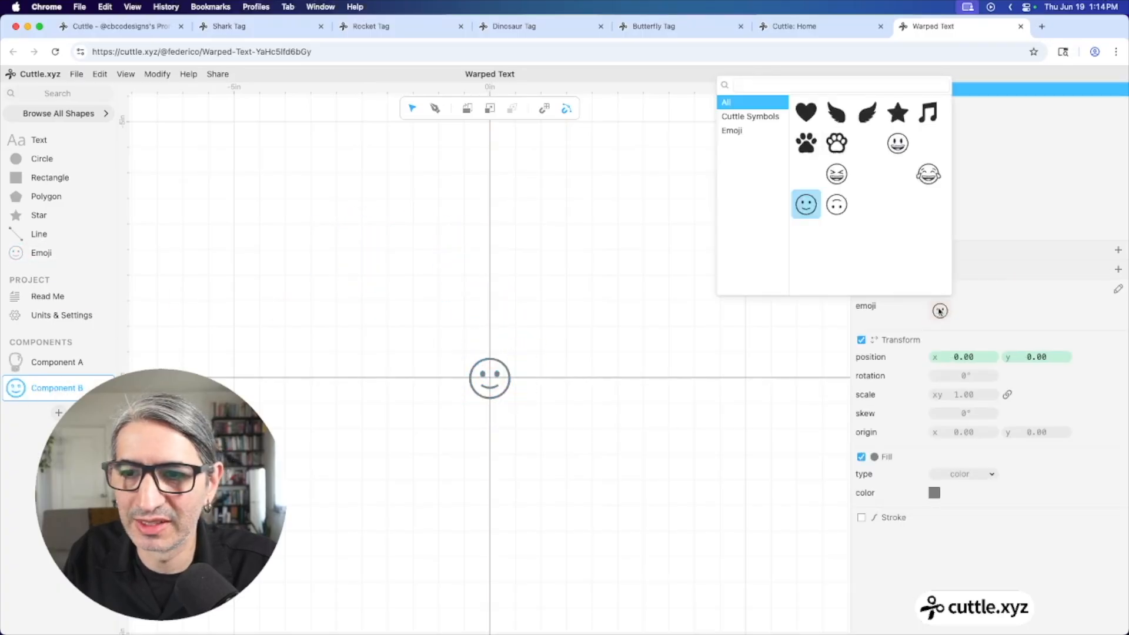
pyautogui.click(853, 83)
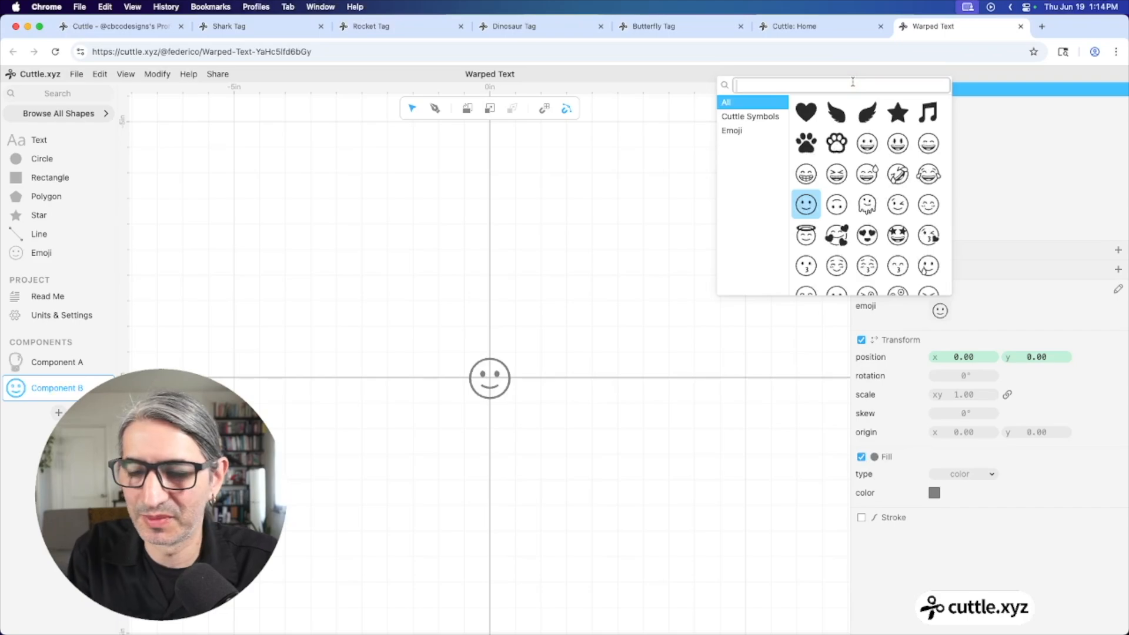
pyautogui.write('shir')
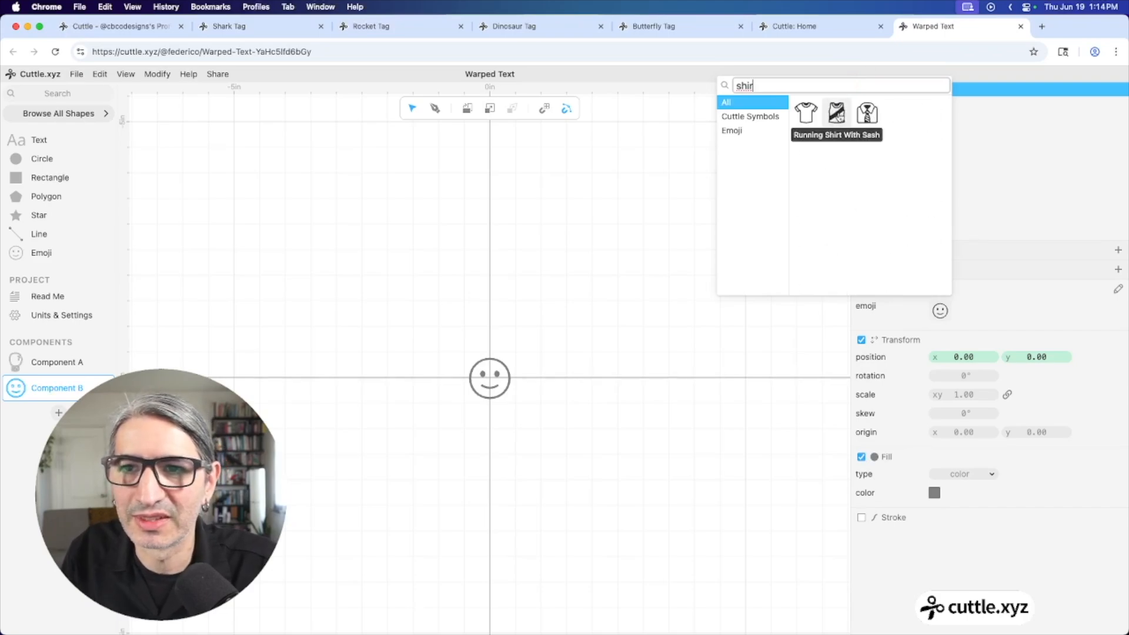
pyautogui.click(836, 113)
# Resize the shirt emoji to 3 in wide
pyautogui.click(517, 330)
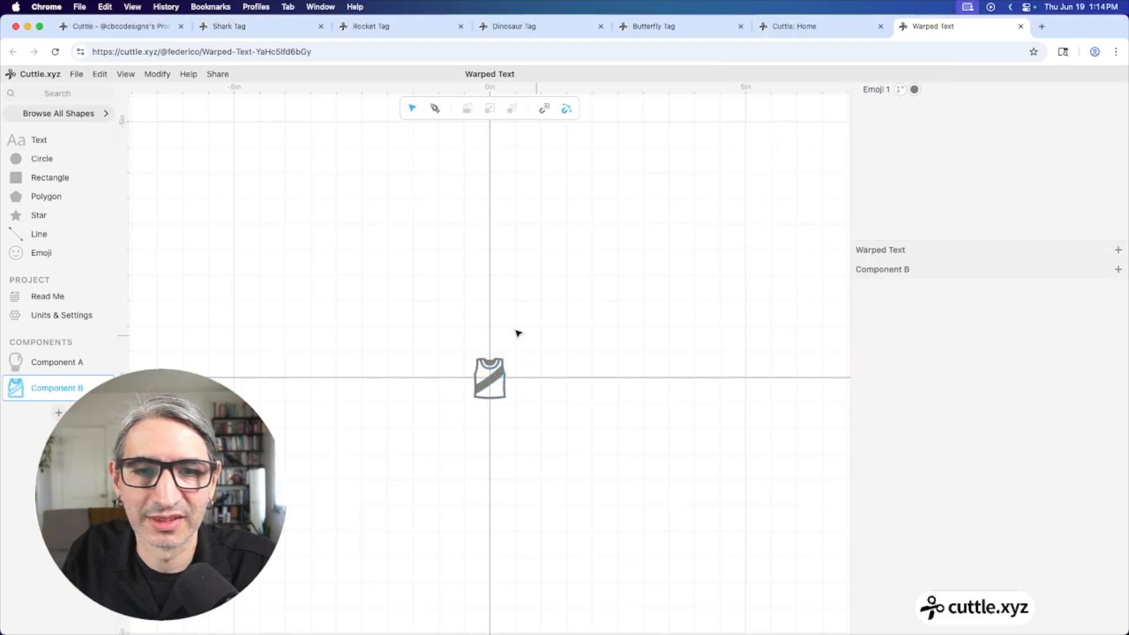
pyautogui.moveTo(439, 304); pyautogui.dragTo(571, 440)
pyautogui.click(488, 416)
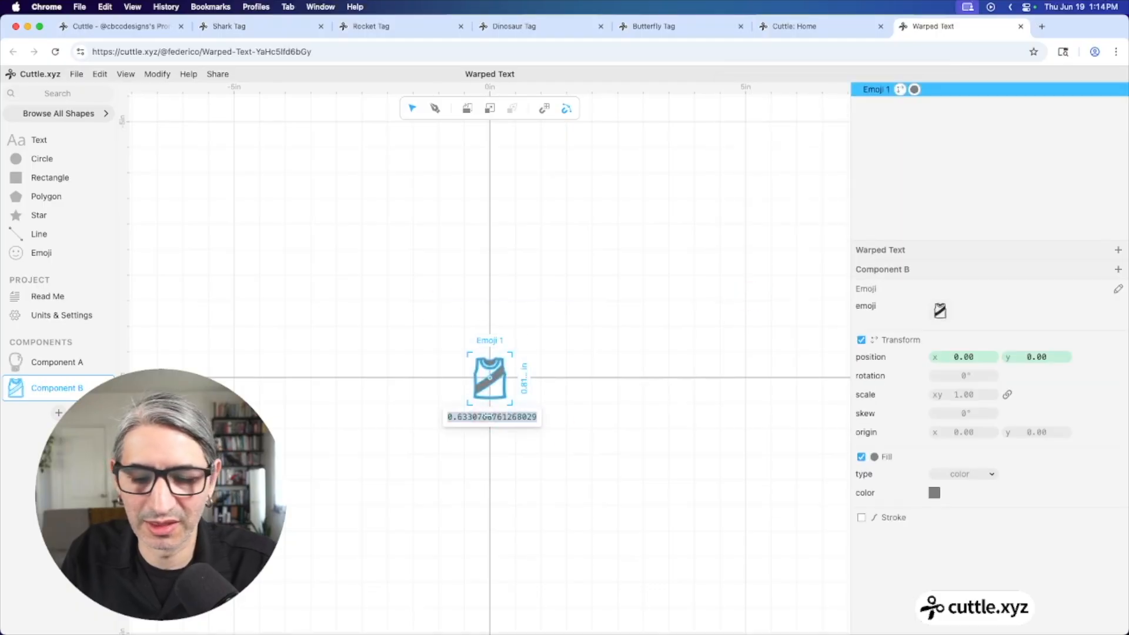
pyautogui.write('3')
pyautogui.press('Return')
pyautogui.scroll(2, 472, 378)
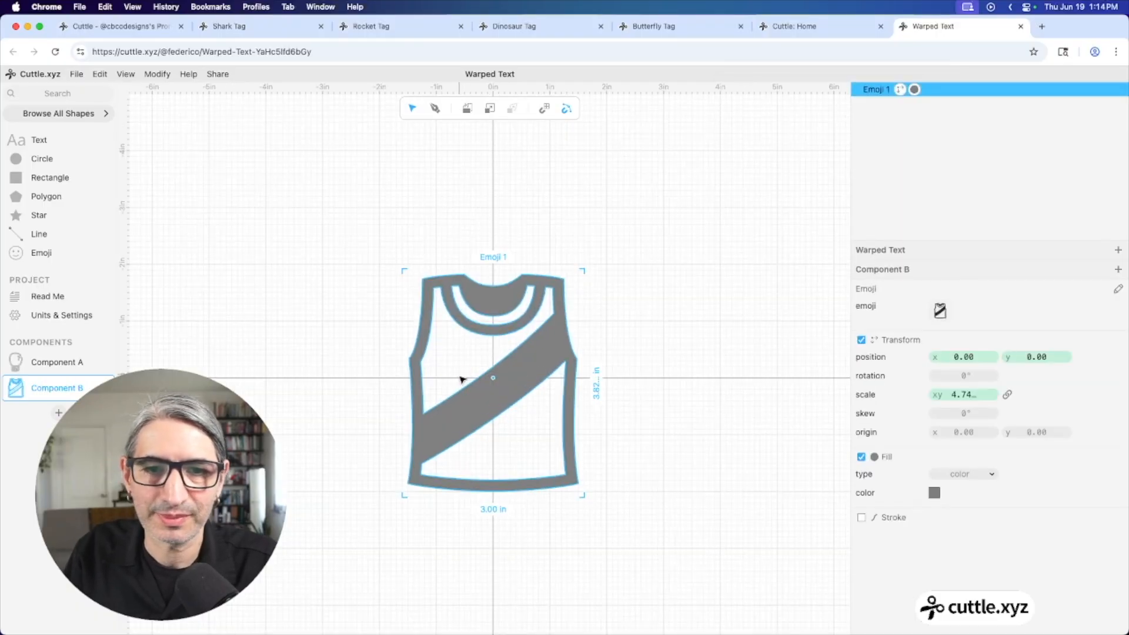
pyautogui.scroll(-2, 464, 365)
pyautogui.scroll(2, 460, 329)
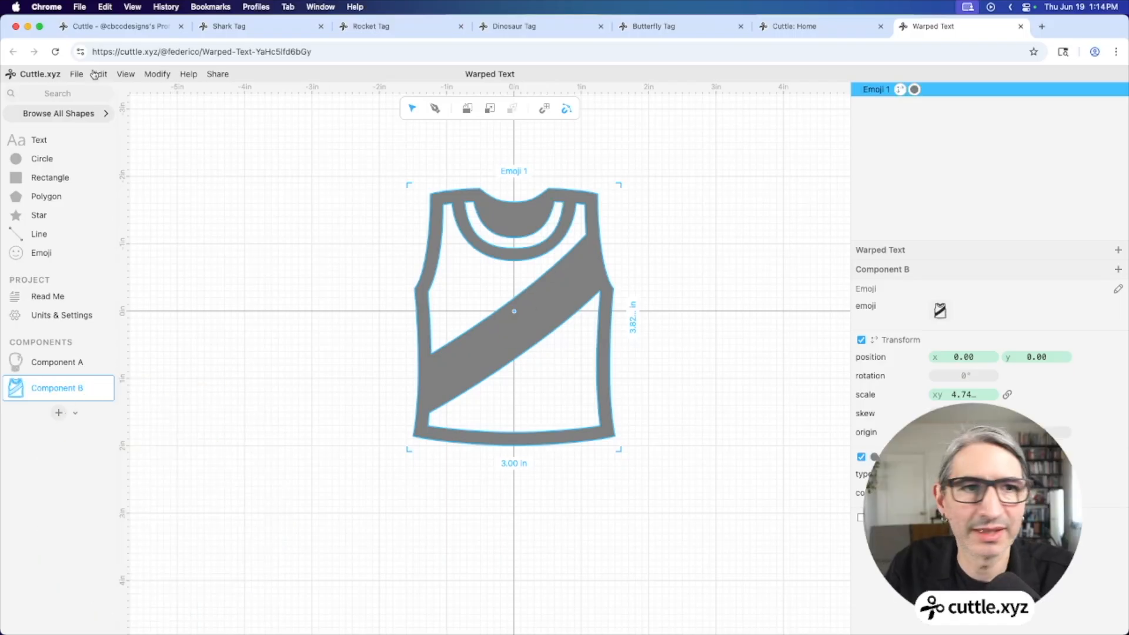
# Convert the shirt emoji to paths with Edit > Convert to Paths
pyautogui.click(94, 74)
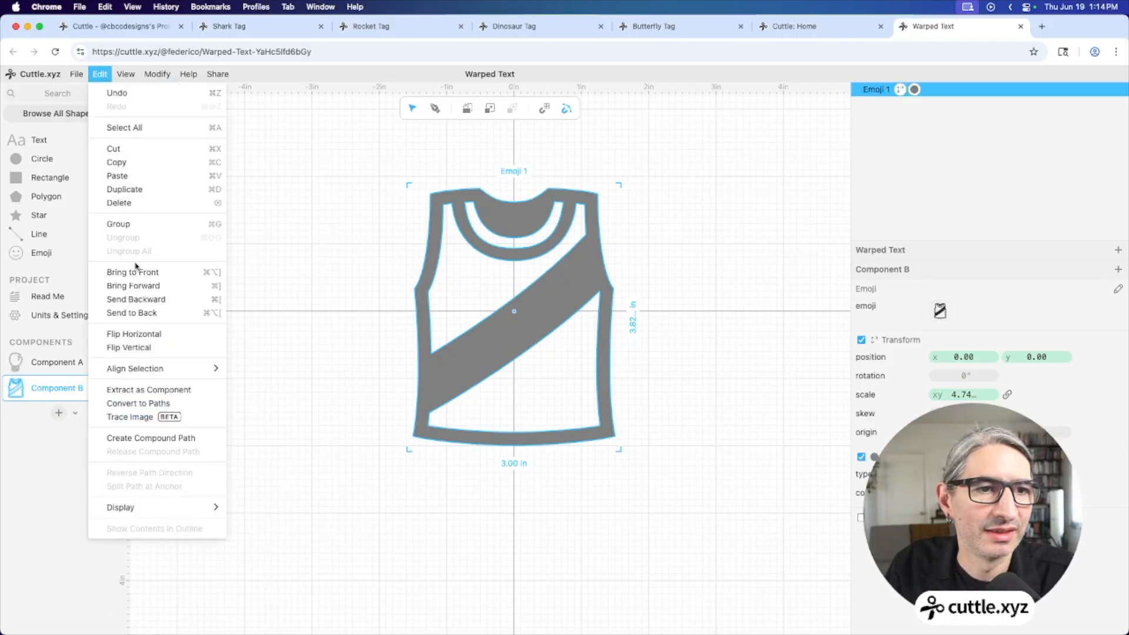
pyautogui.click(141, 399)
pyautogui.click(310, 405)
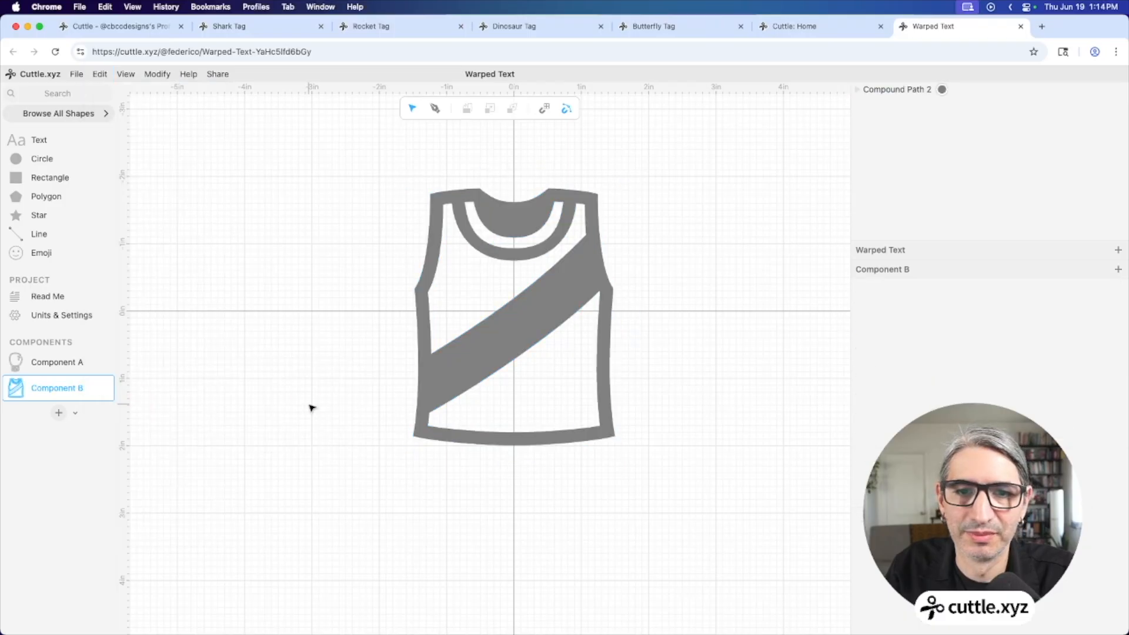
# Remove the shirt path's fill and give it a red outline stroke
pyautogui.click(552, 330)
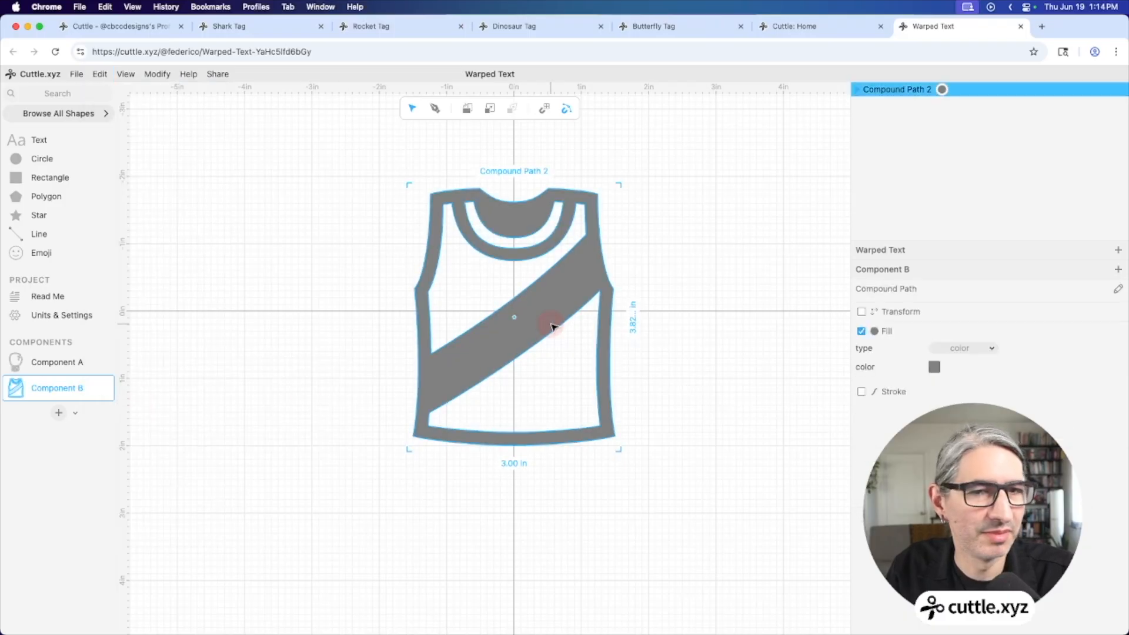
pyautogui.click(861, 331)
pyautogui.click(862, 352)
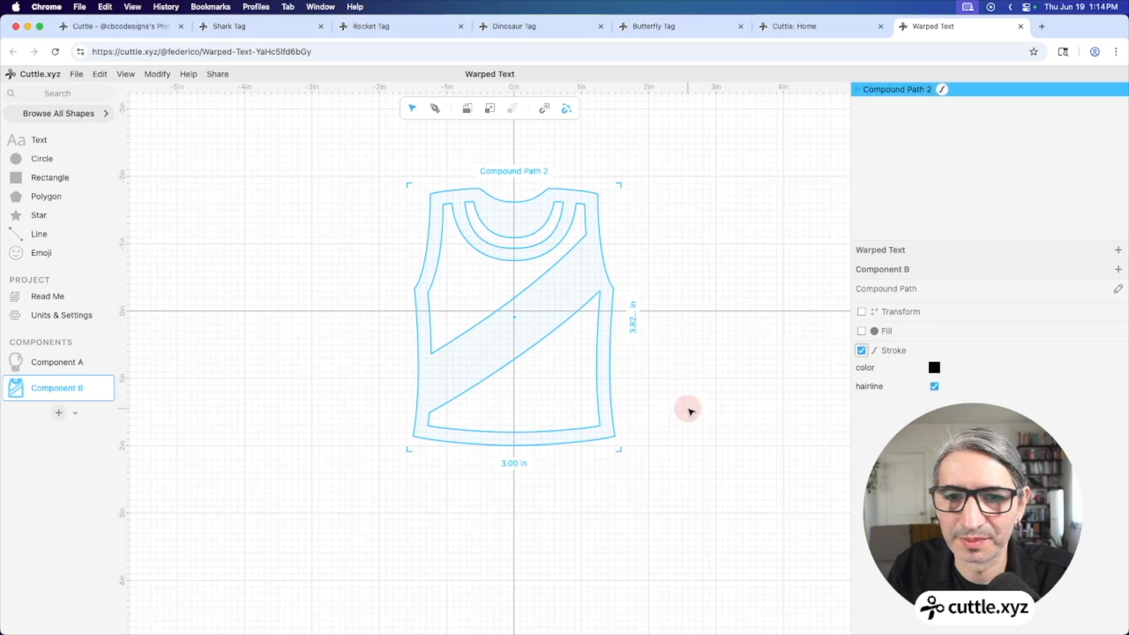
pyautogui.click(689, 409)
pyautogui.click(594, 353)
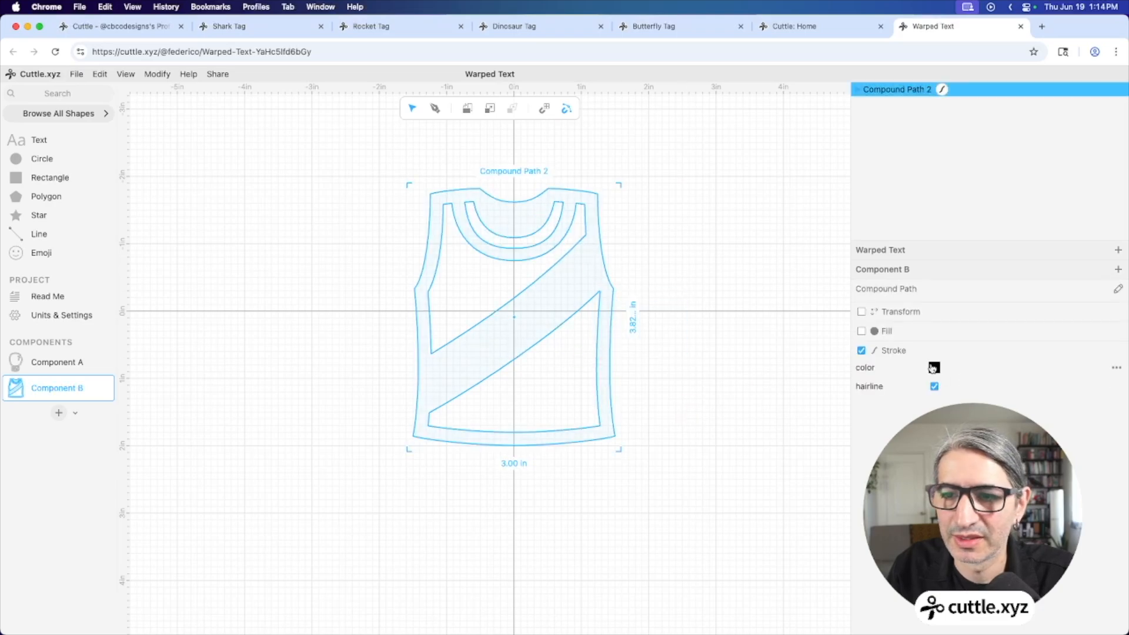
pyautogui.click(933, 367)
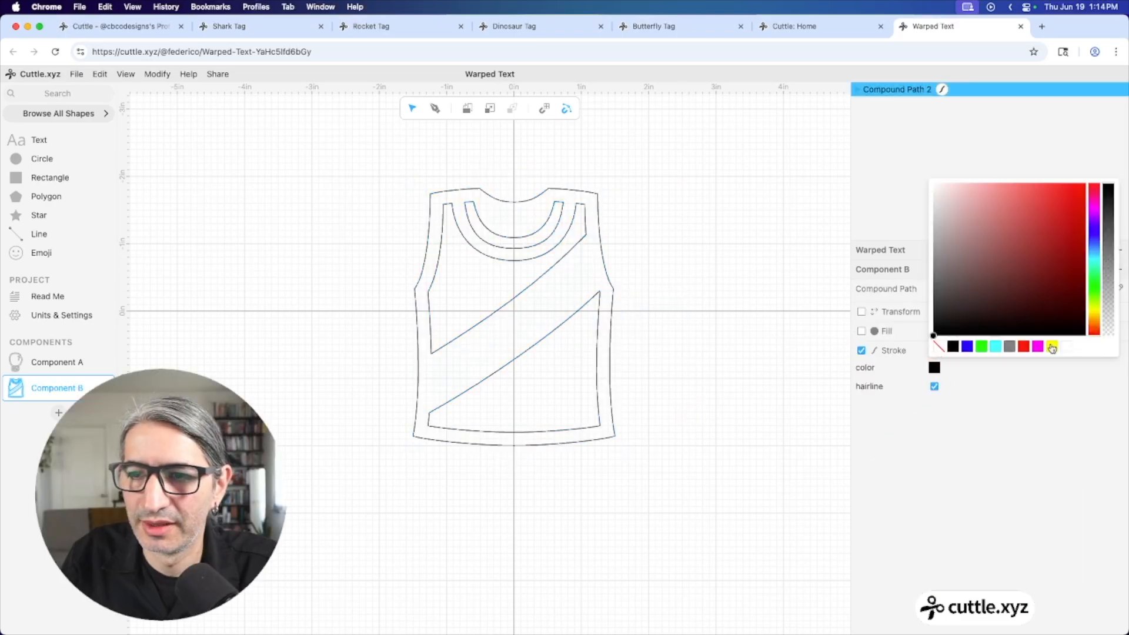
pyautogui.click(1026, 346)
pyautogui.click(661, 366)
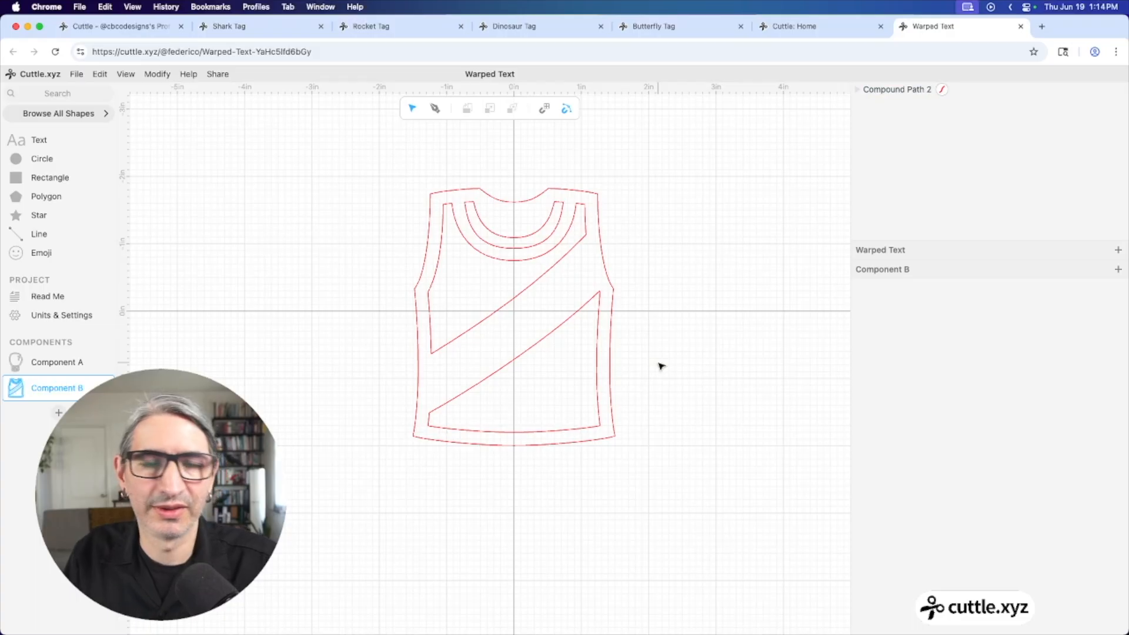
# Search 'war' in the library and drop Warped Text onto the shirt's middle
pyautogui.click(67, 94)
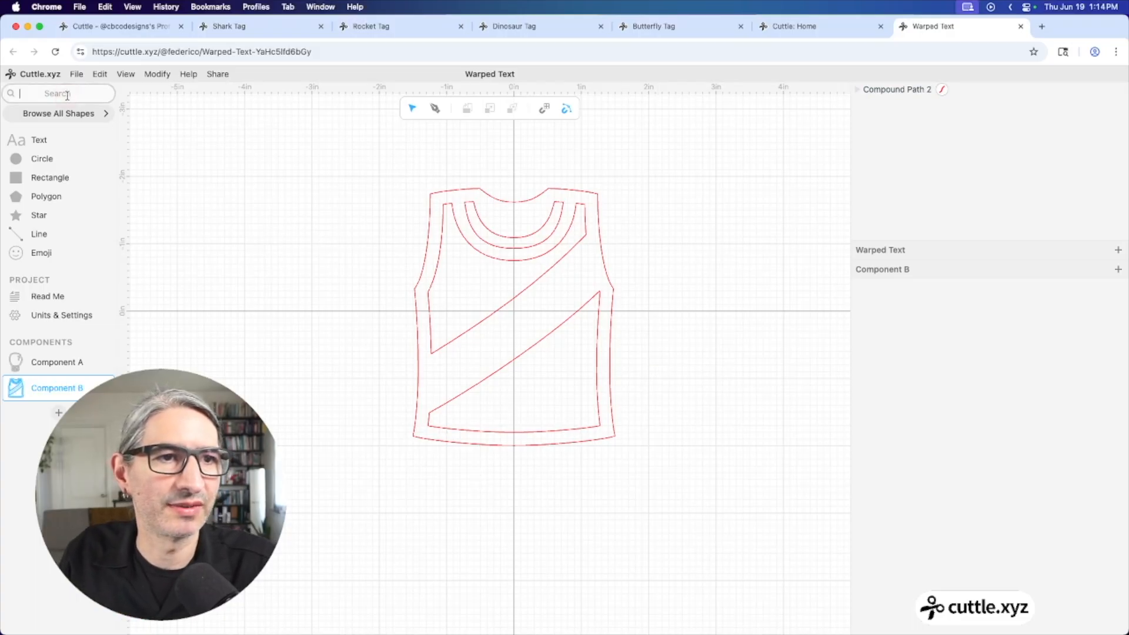
pyautogui.write('war')
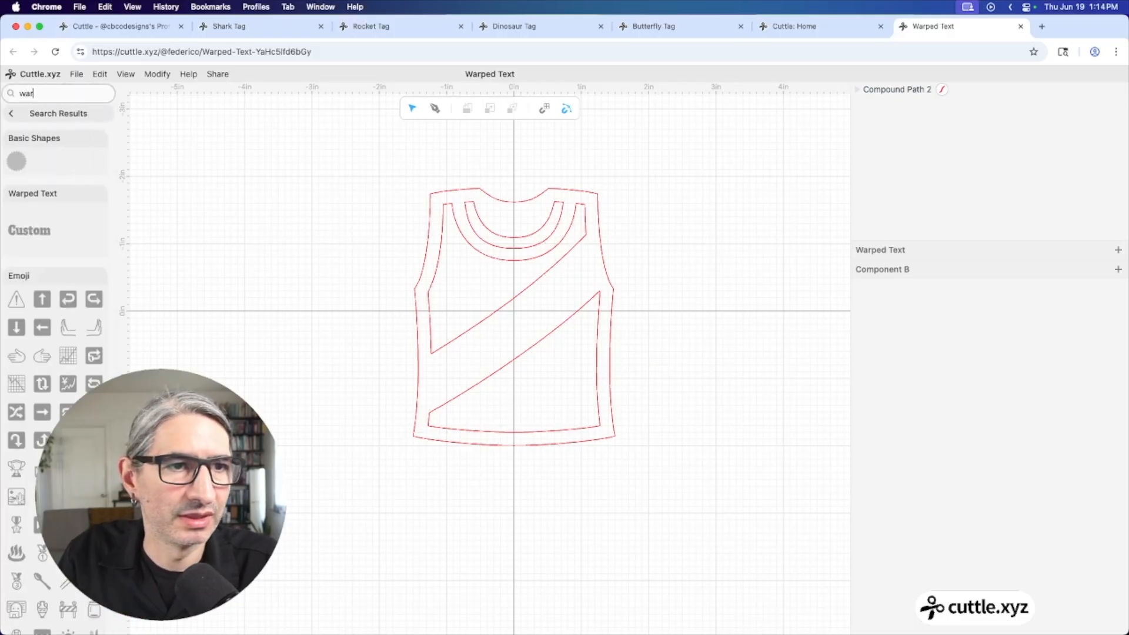
pyautogui.moveTo(28, 228); pyautogui.dragTo(512, 331)
pyautogui.doubleClick(512, 330)
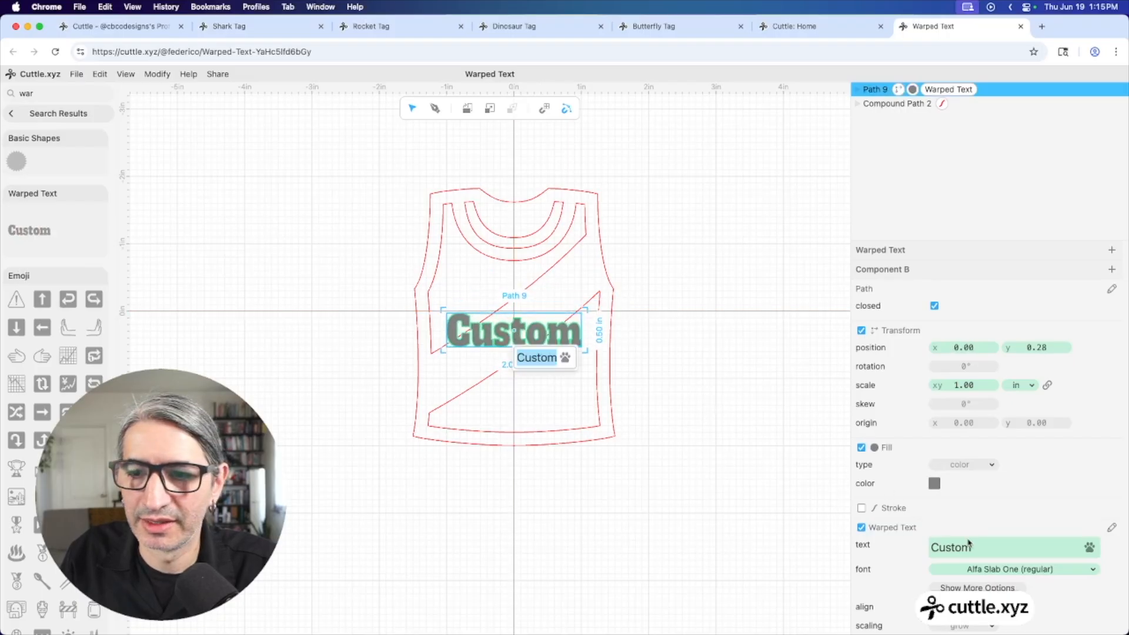
# Change the warped text font to Nopelia Moment
pyautogui.click(987, 567)
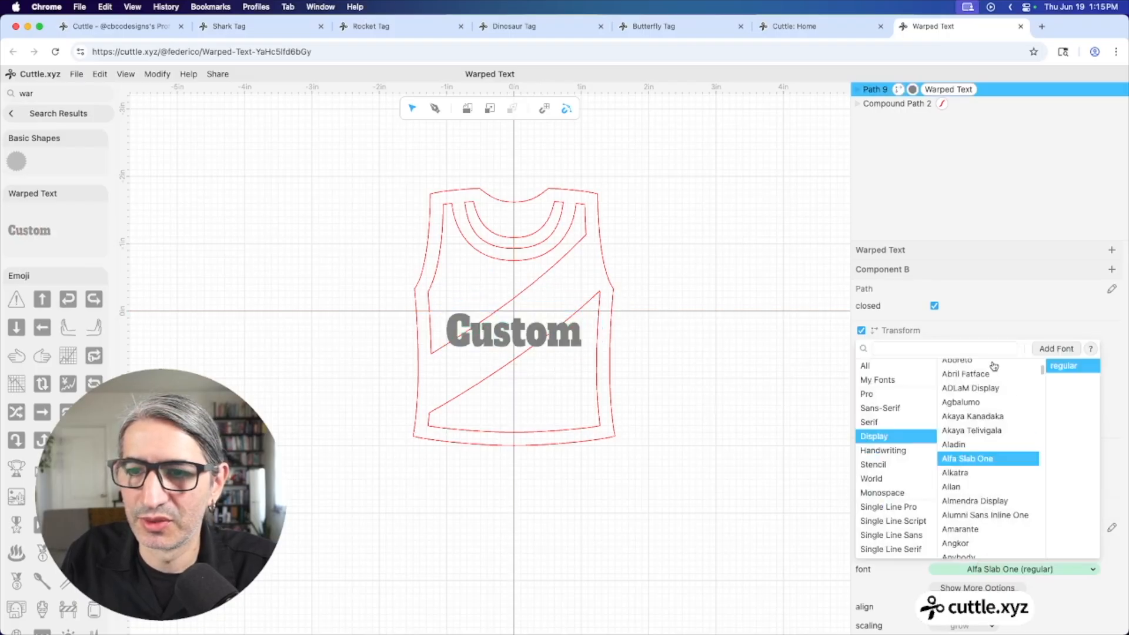
pyautogui.click(974, 347)
pyautogui.write('nop')
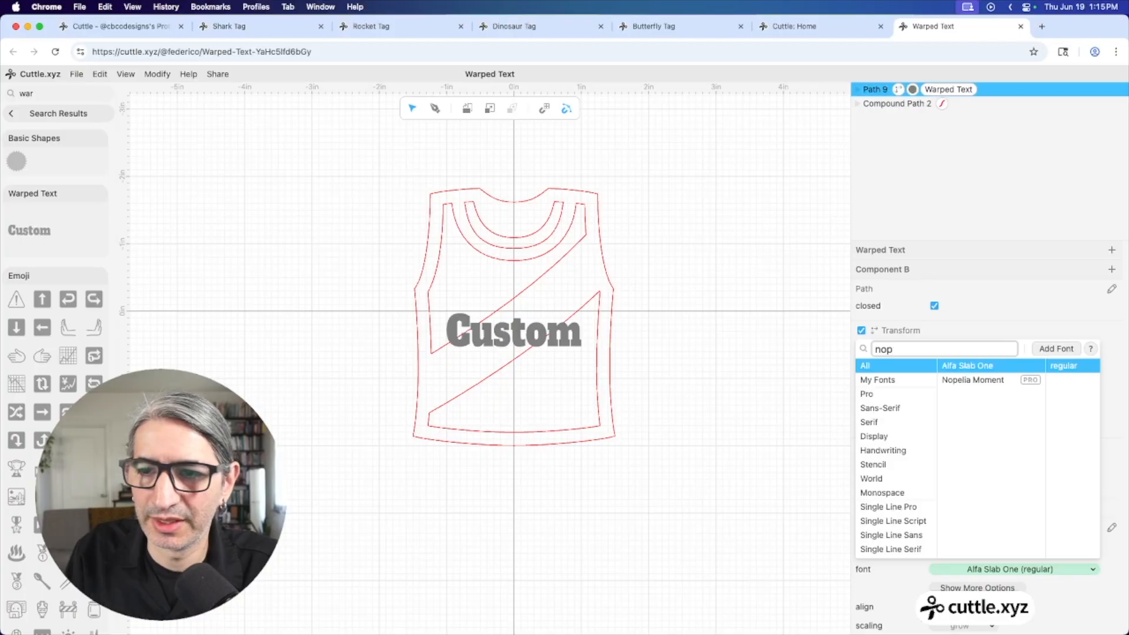
pyautogui.click(989, 380)
pyautogui.click(772, 502)
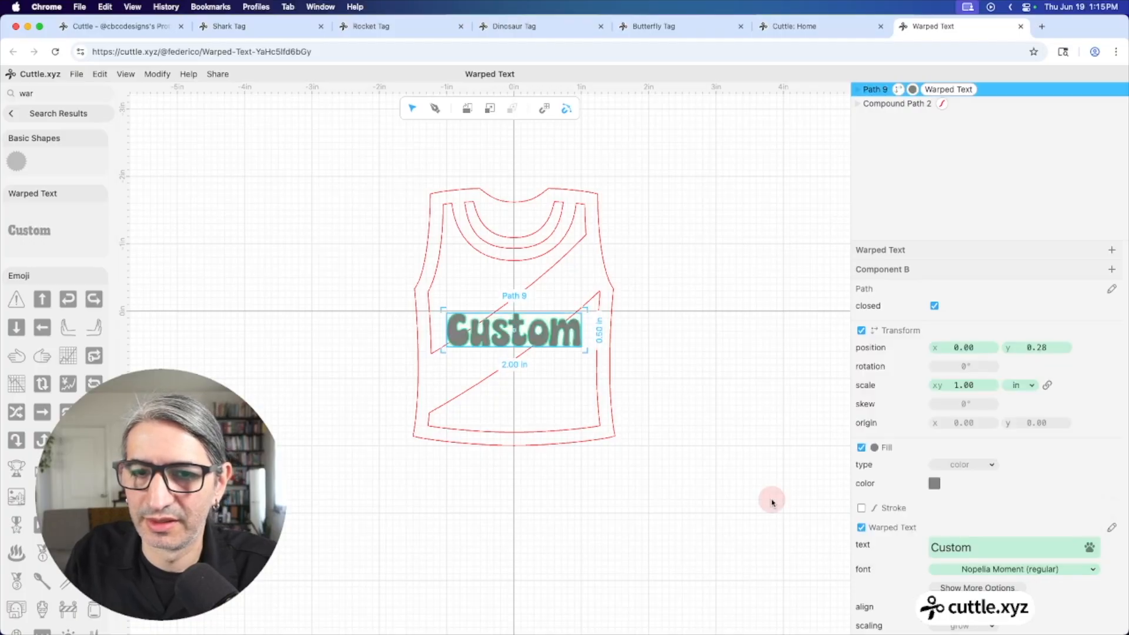
# Replace the word Custom with a first name
pyautogui.click(1008, 547)
pyautogui.moveTo(932, 547); pyautogui.dragTo(983, 545)
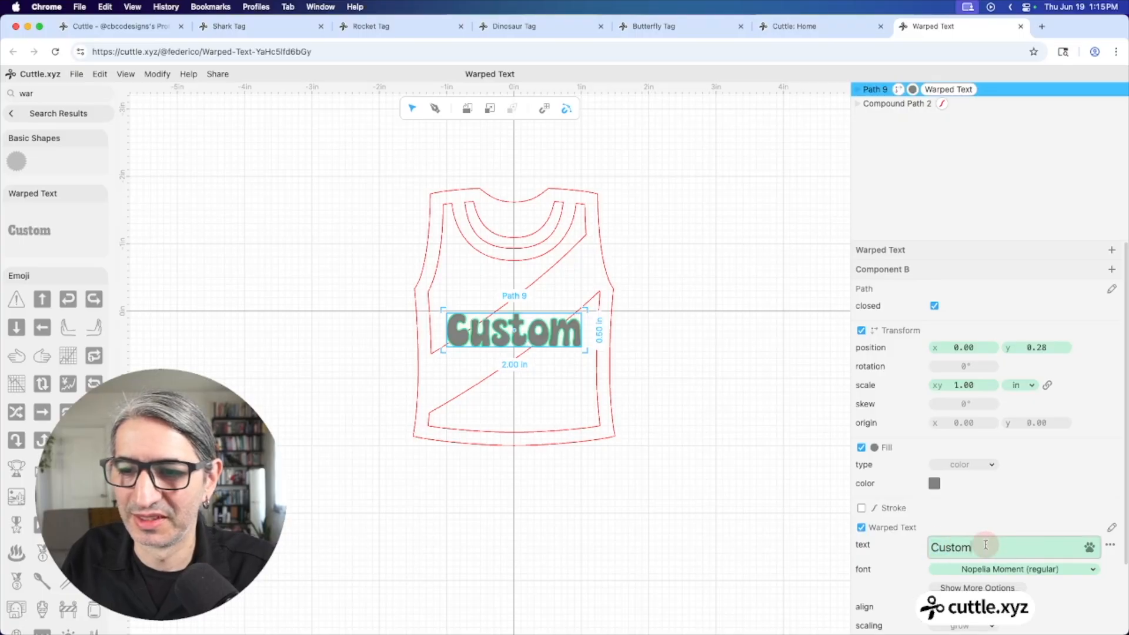
pyautogui.write('Liam')
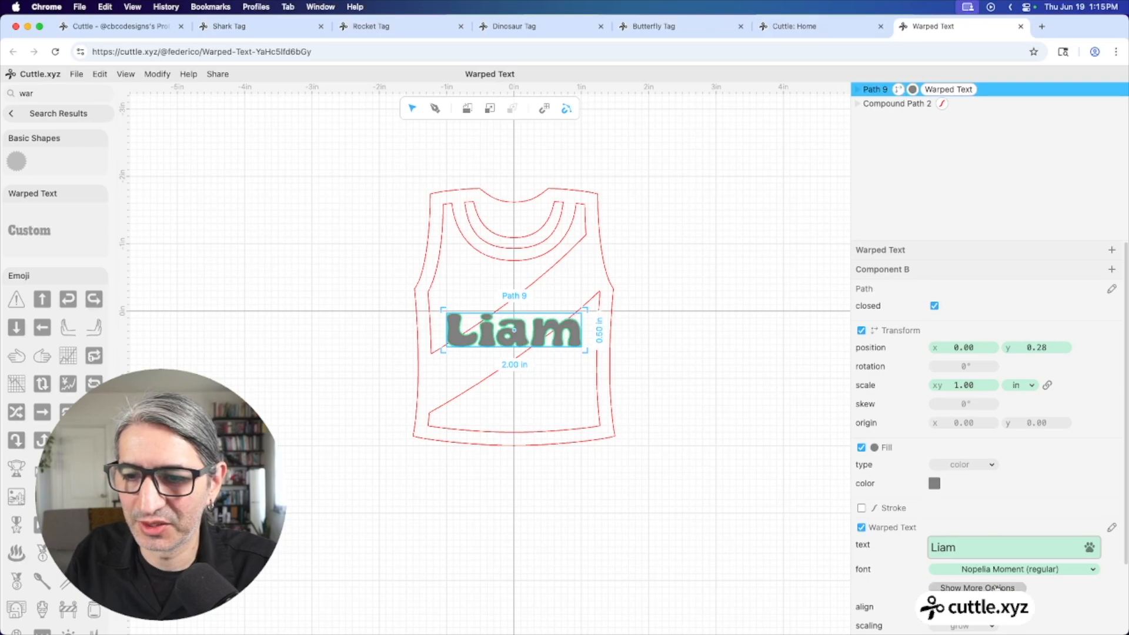
# Set the name's capitalization to all uppercase under the extra text options
pyautogui.click(977, 588)
pyautogui.scroll(-3, 978, 468)
pyautogui.click(978, 468)
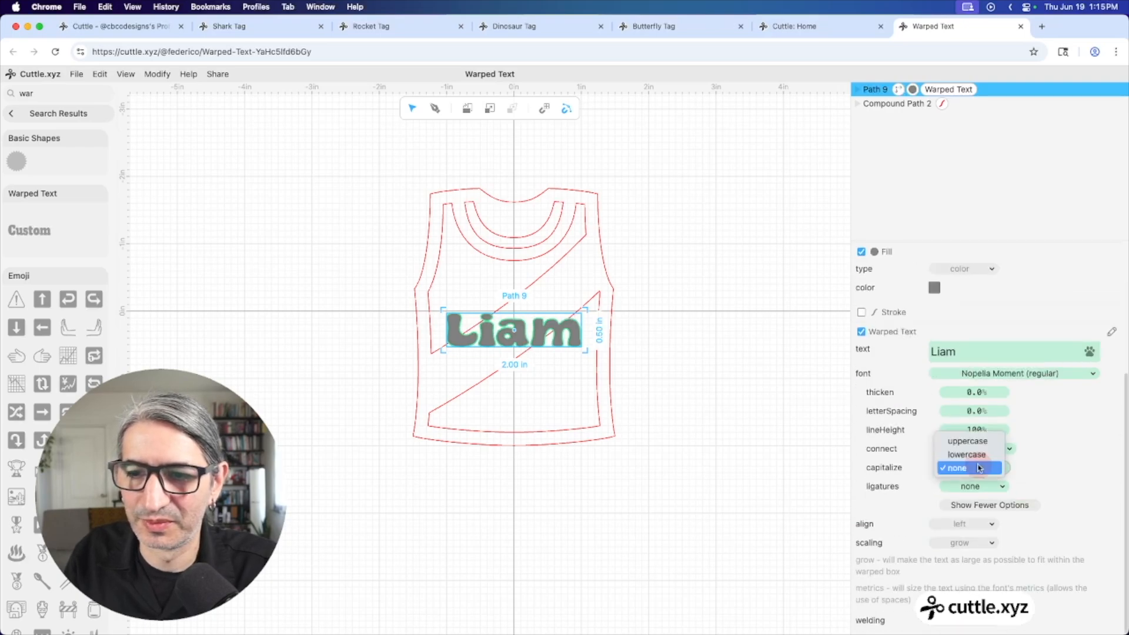
pyautogui.click(971, 441)
pyautogui.click(792, 417)
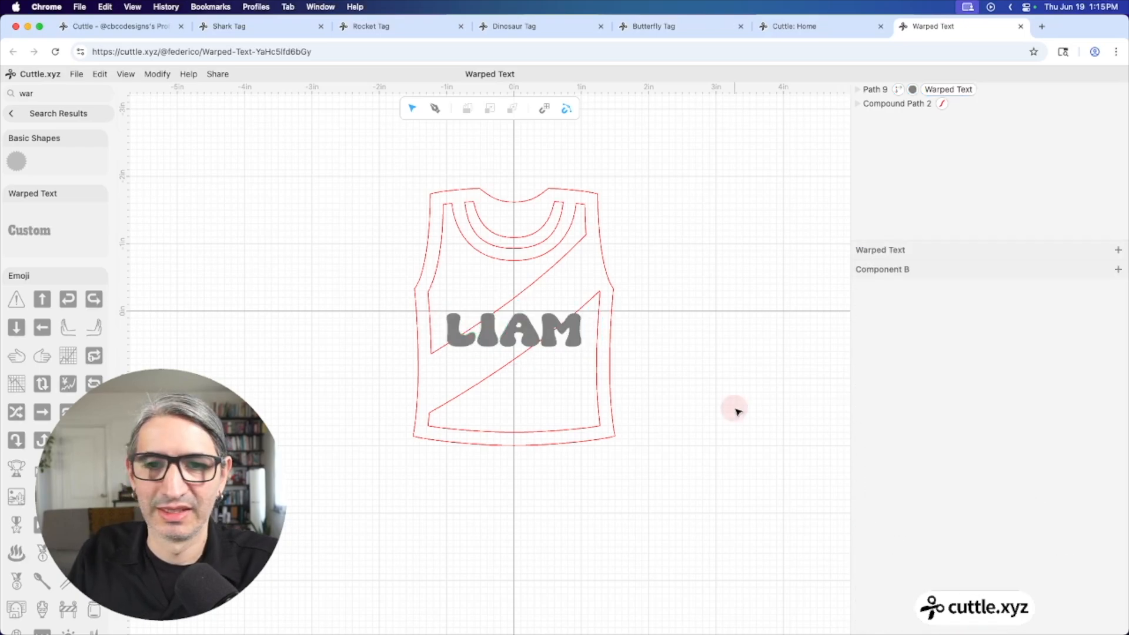
pyautogui.scroll(3, 547, 374)
# Rotate, stretch and nudge the name text so it lies diagonally along the sash
pyautogui.click(595, 309)
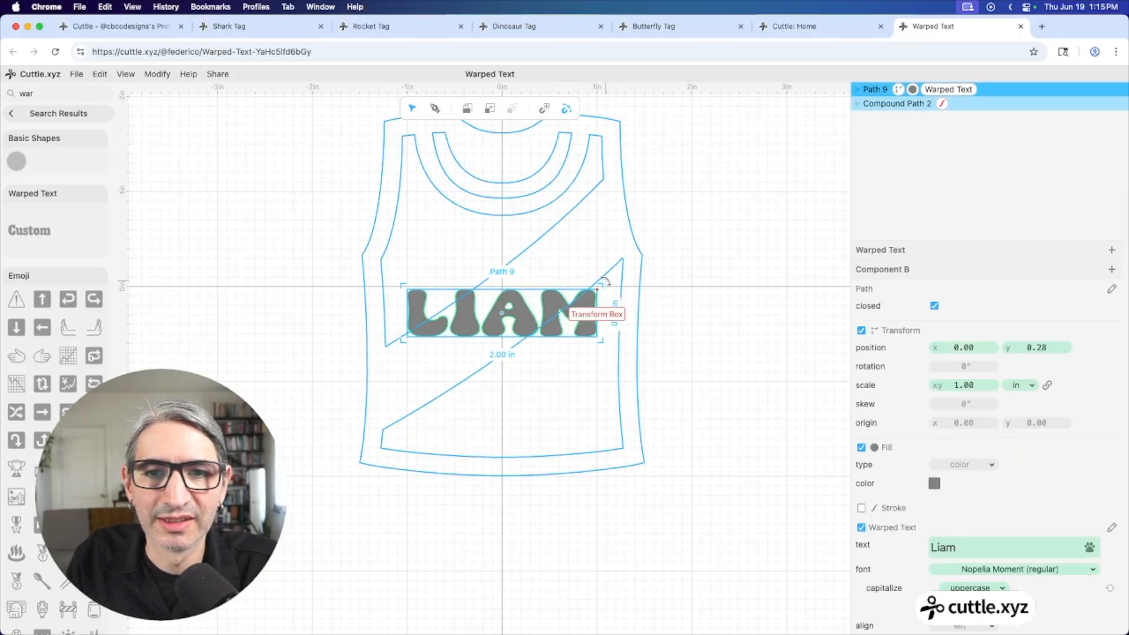
pyautogui.moveTo(606, 281); pyautogui.dragTo(618, 226)
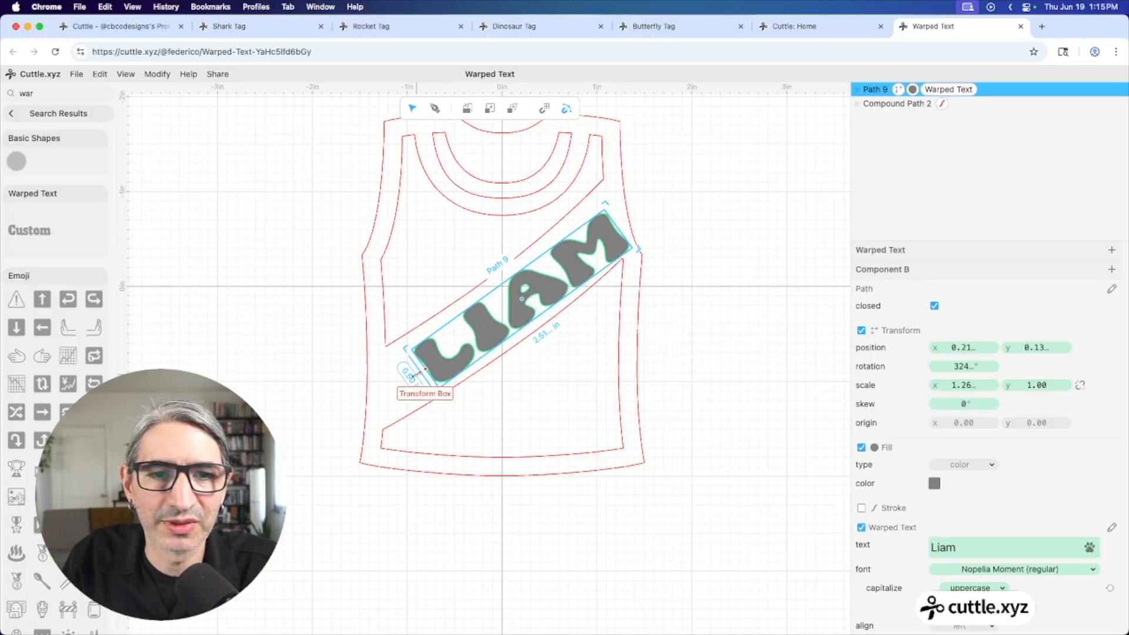
pyautogui.moveTo(420, 379); pyautogui.dragTo(388, 397)
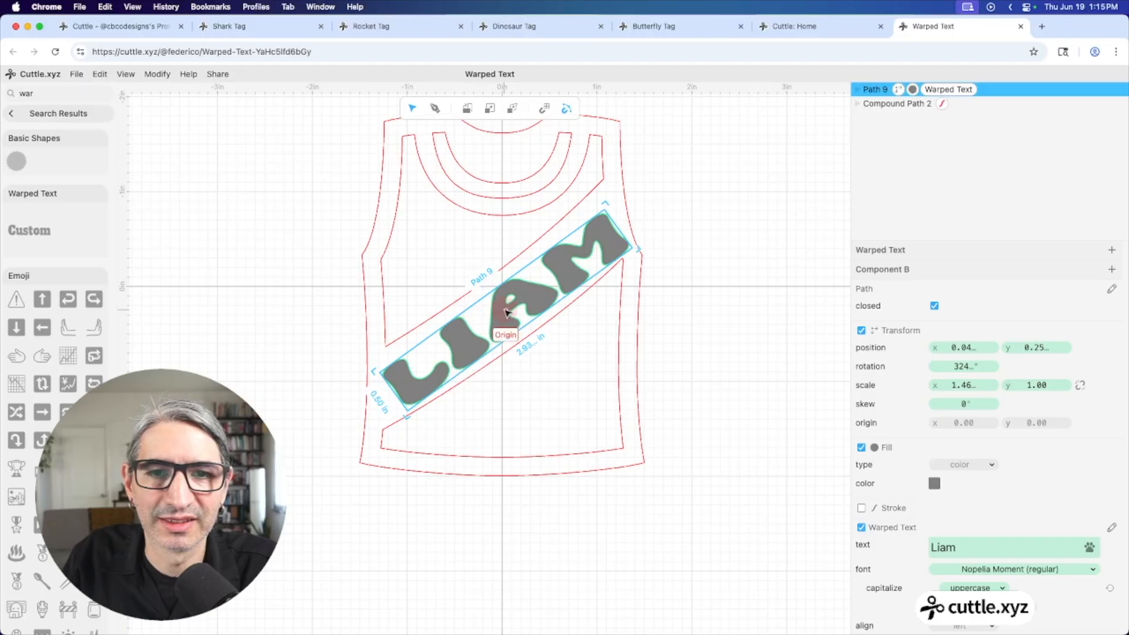
pyautogui.moveTo(508, 312); pyautogui.dragTo(506, 310)
pyautogui.click(745, 359)
pyautogui.scroll(-3, 714, 346)
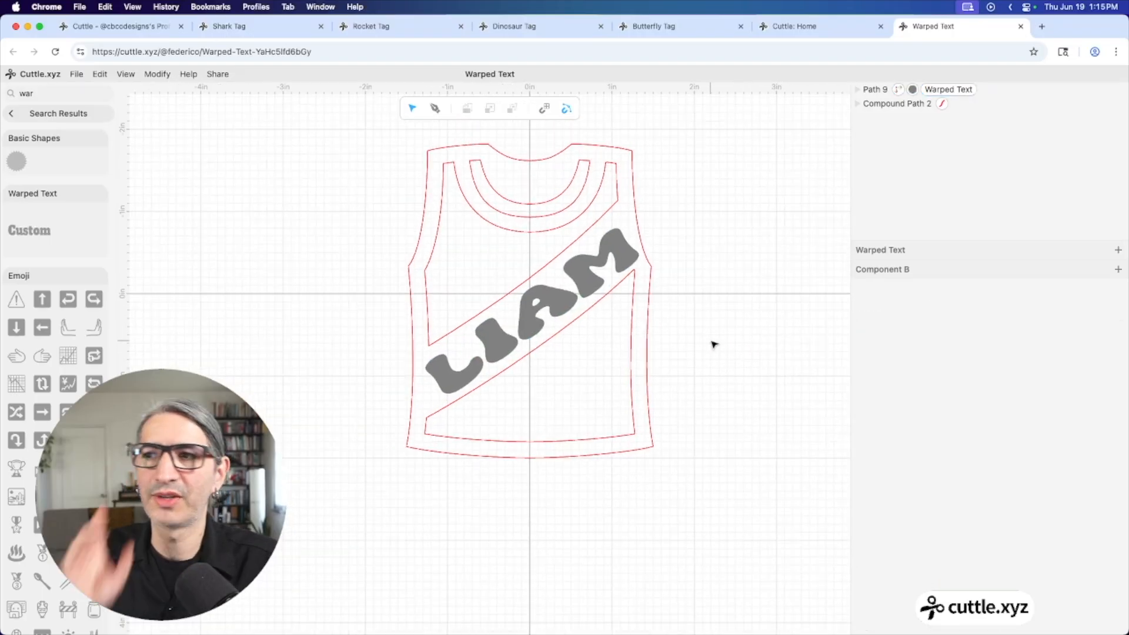
# Drag the text's warp corners and curve its top and bottom edges to fill the sash
pyautogui.click(609, 254)
pyautogui.doubleClick(608, 254)
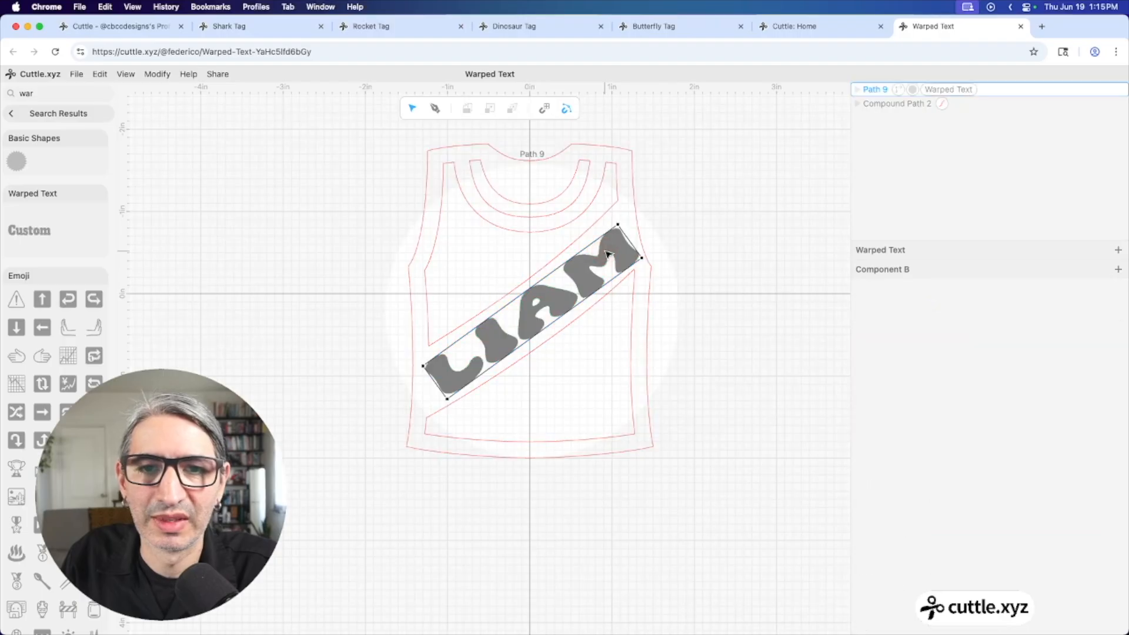
pyautogui.scroll(3, 607, 254)
pyautogui.scroll(1, 604, 255)
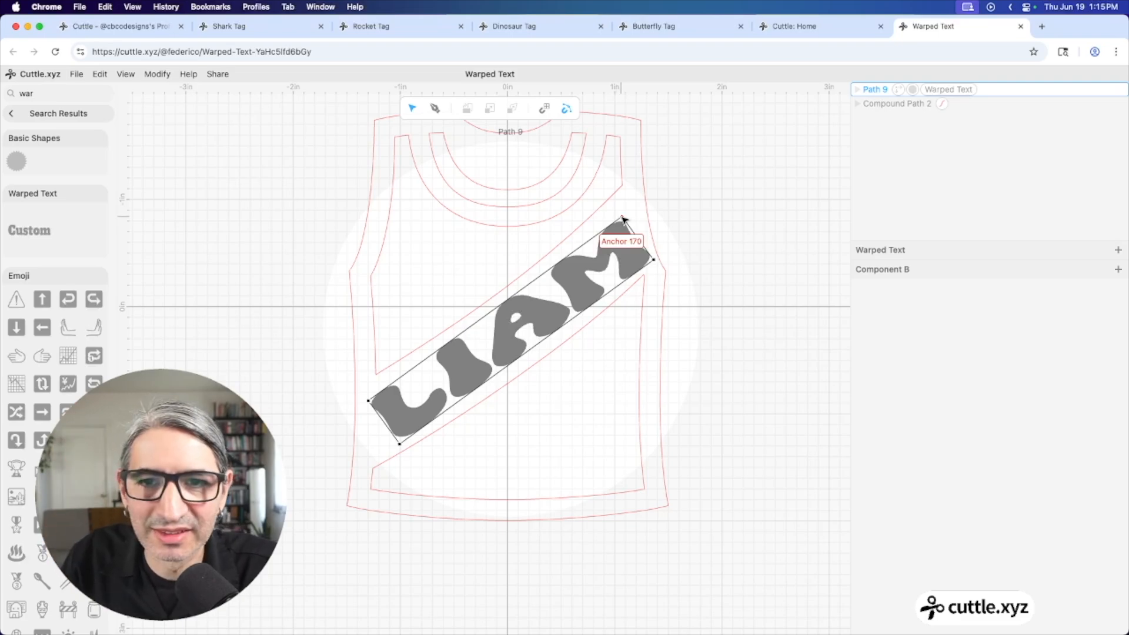
pyautogui.moveTo(623, 219); pyautogui.dragTo(625, 199)
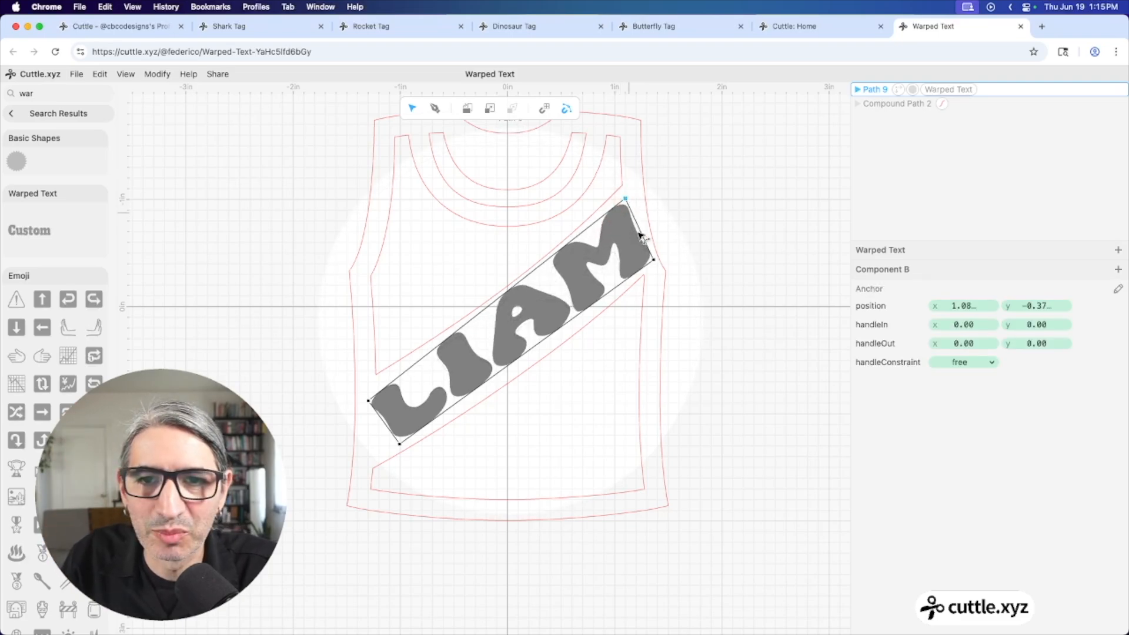
pyautogui.moveTo(653, 259); pyautogui.dragTo(648, 265)
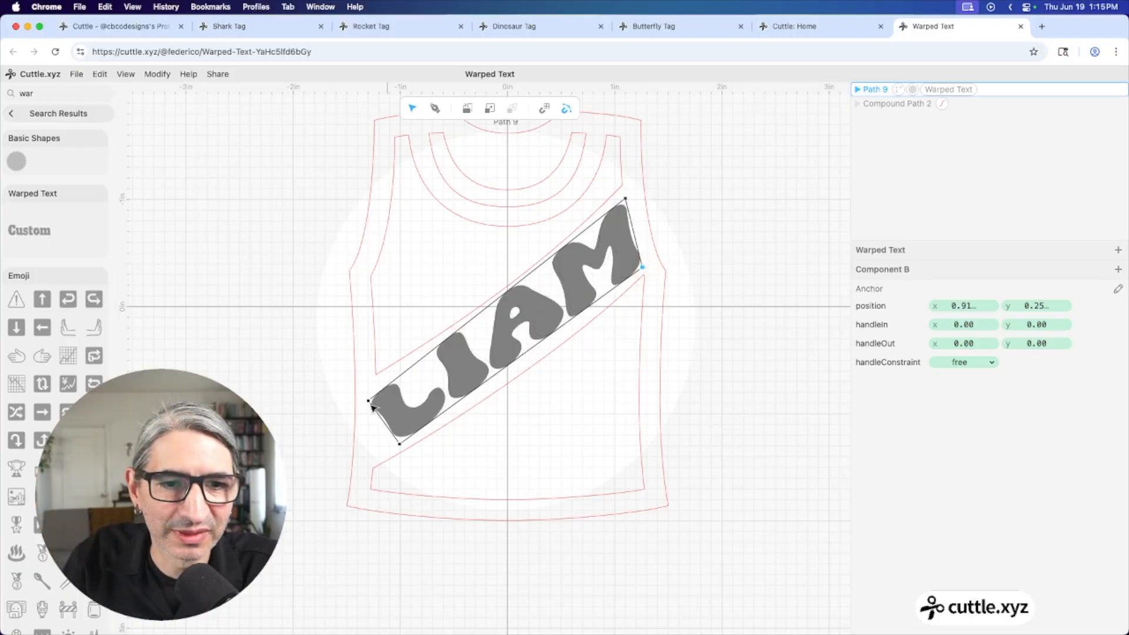
pyautogui.moveTo(368, 404); pyautogui.dragTo(376, 385)
pyautogui.moveTo(400, 442); pyautogui.dragTo(373, 457)
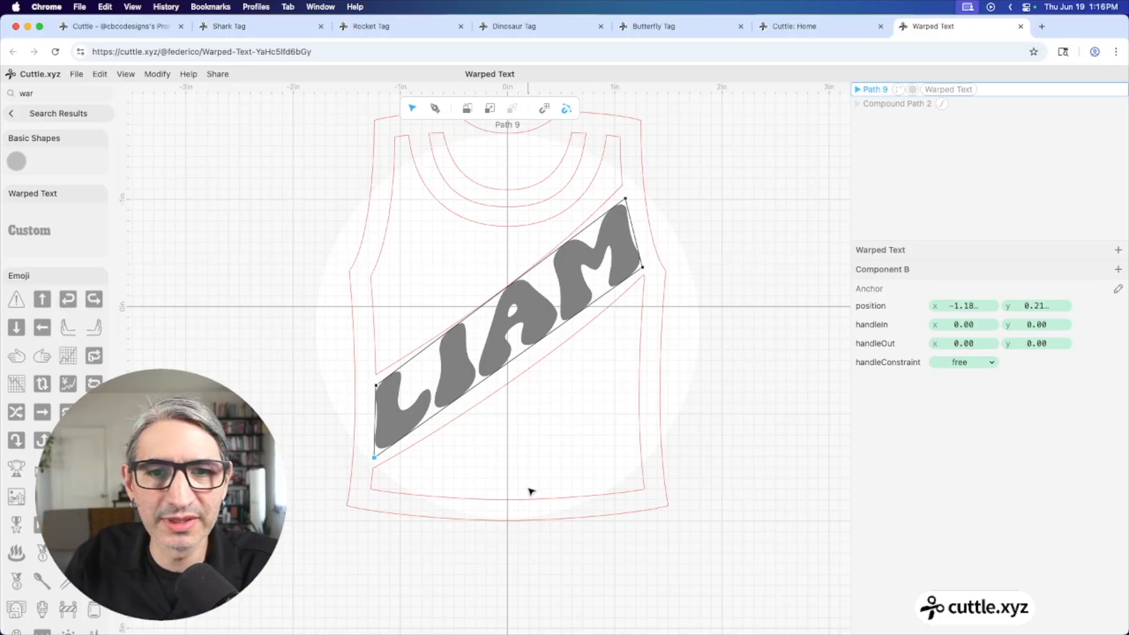
pyautogui.moveTo(513, 359); pyautogui.dragTo(525, 371)
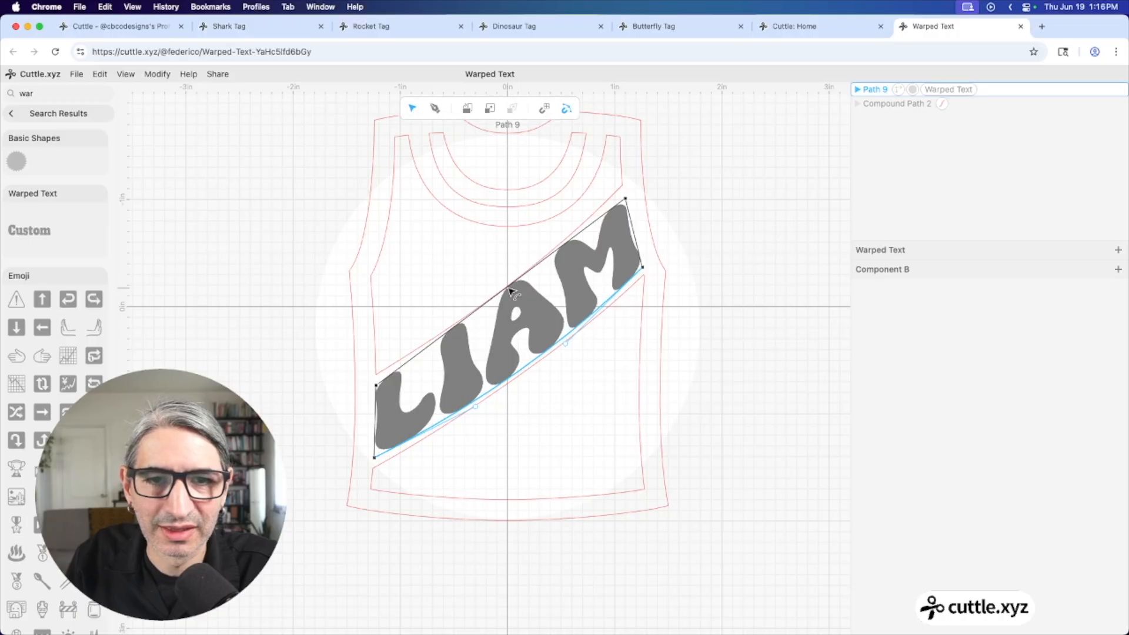
pyautogui.moveTo(510, 290); pyautogui.dragTo(514, 296)
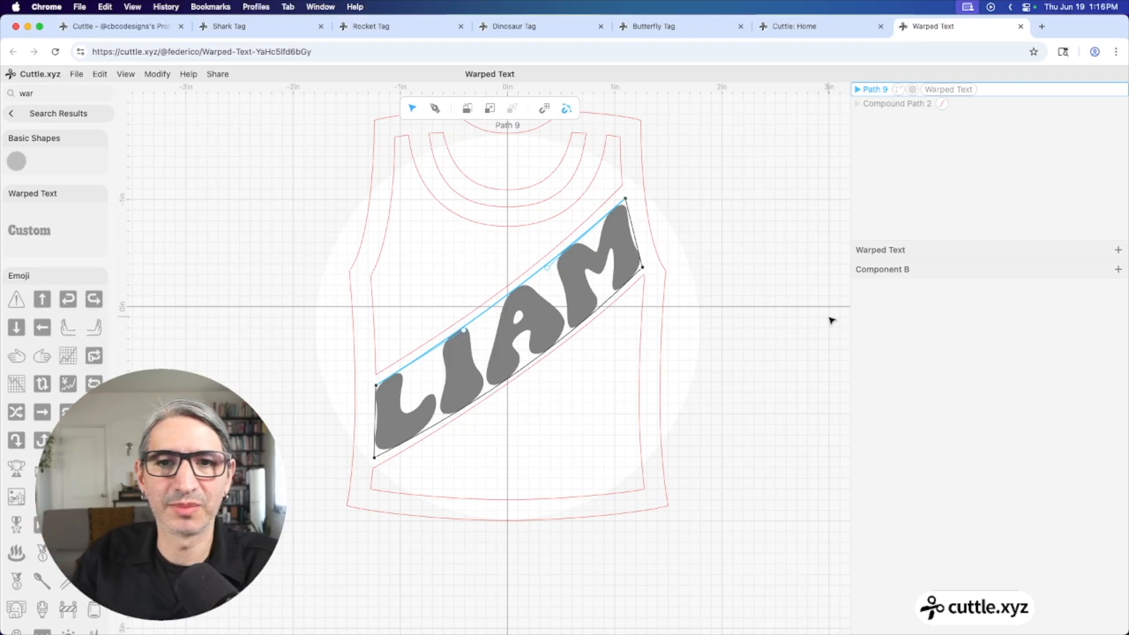
pyautogui.click(724, 294)
pyautogui.scroll(-2, 690, 294)
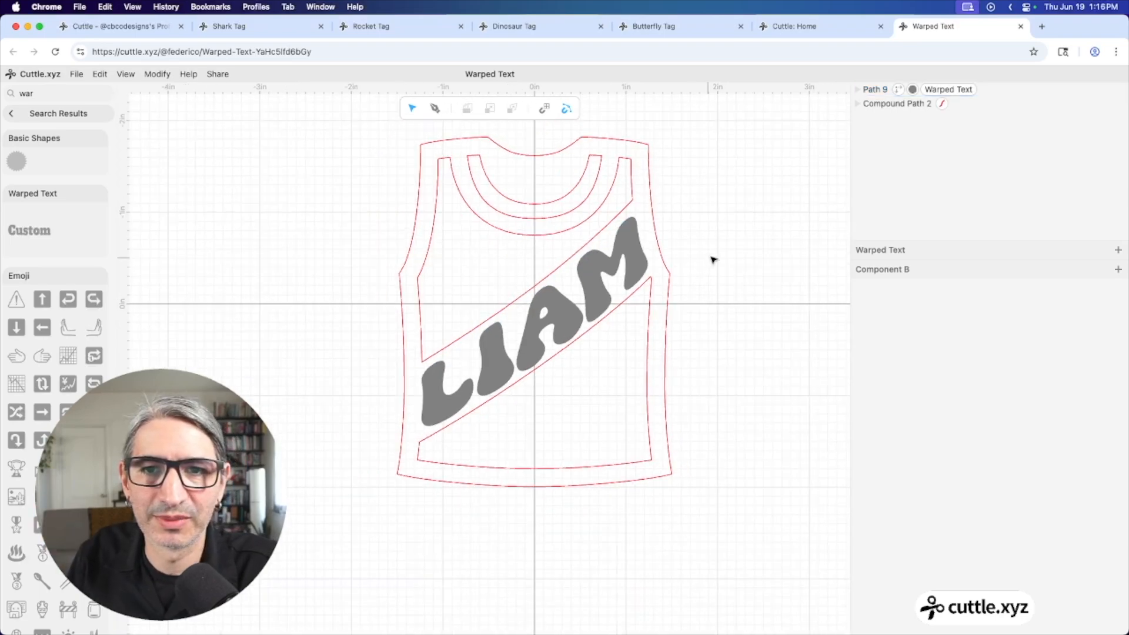
pyautogui.scroll(-3, 713, 260)
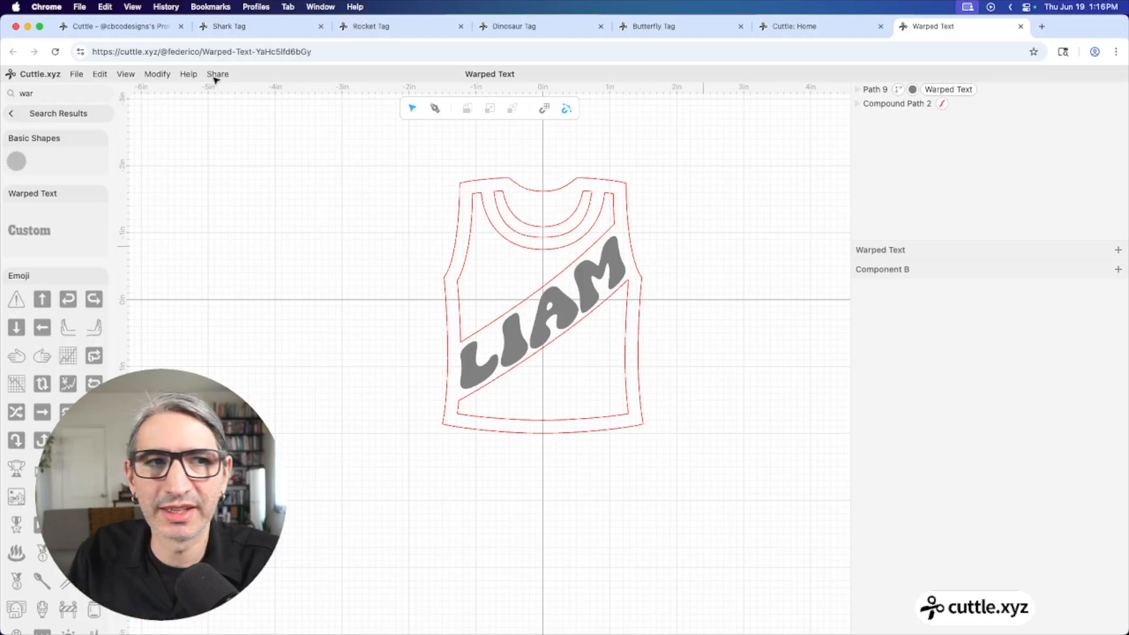
# Enable fill on the tank-top outline and colour it pale peach
pyautogui.click(59, 113)
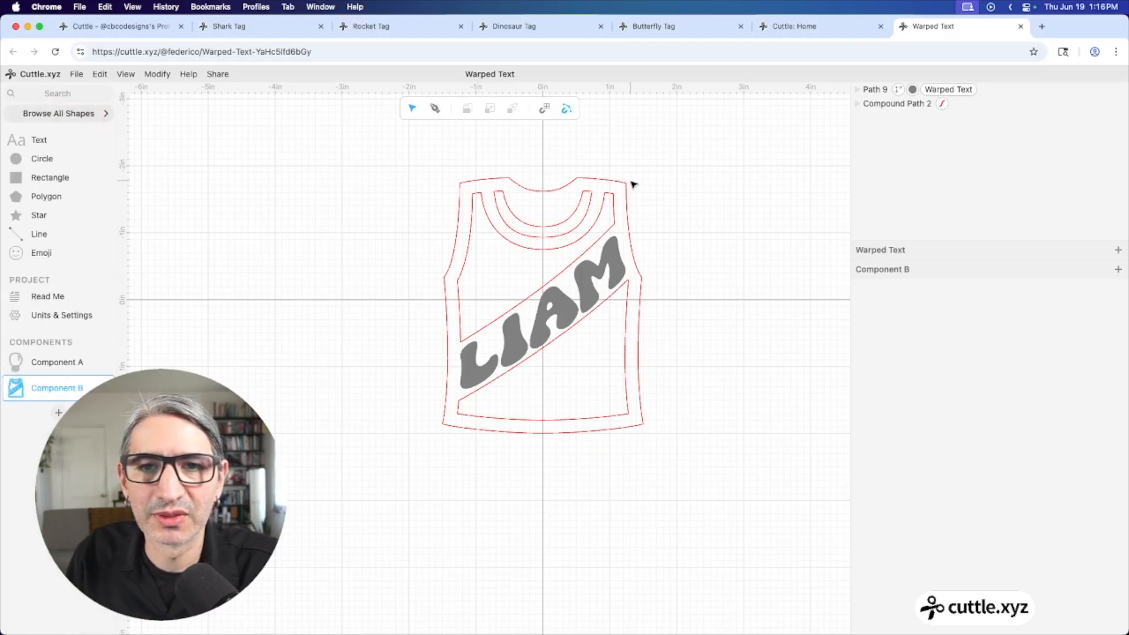
pyautogui.click(611, 189)
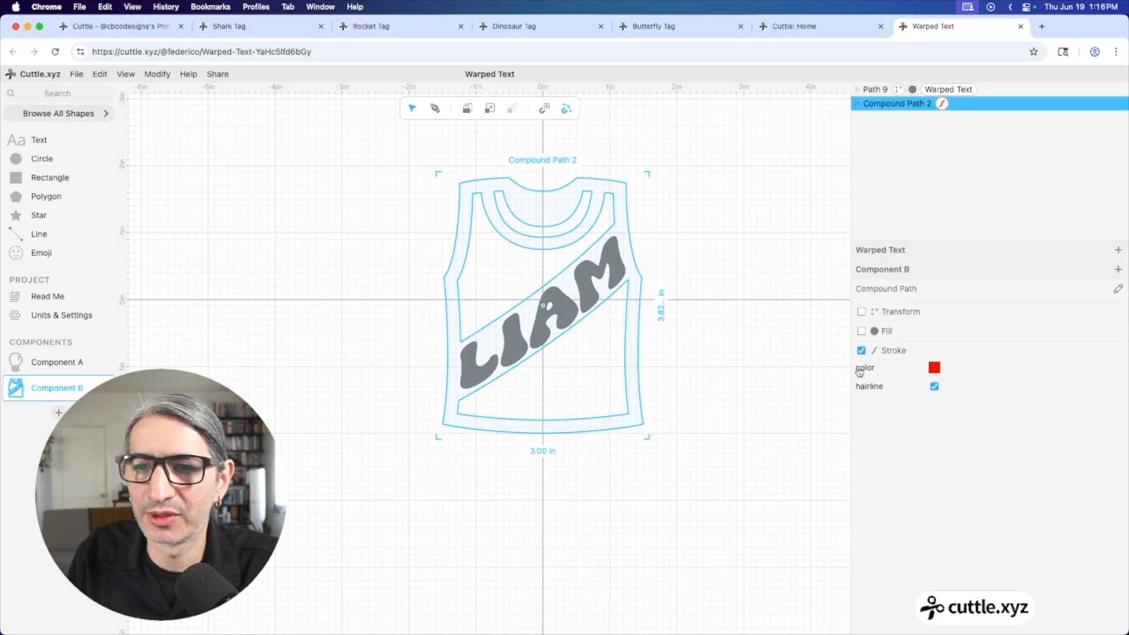
pyautogui.click(862, 330)
pyautogui.click(935, 368)
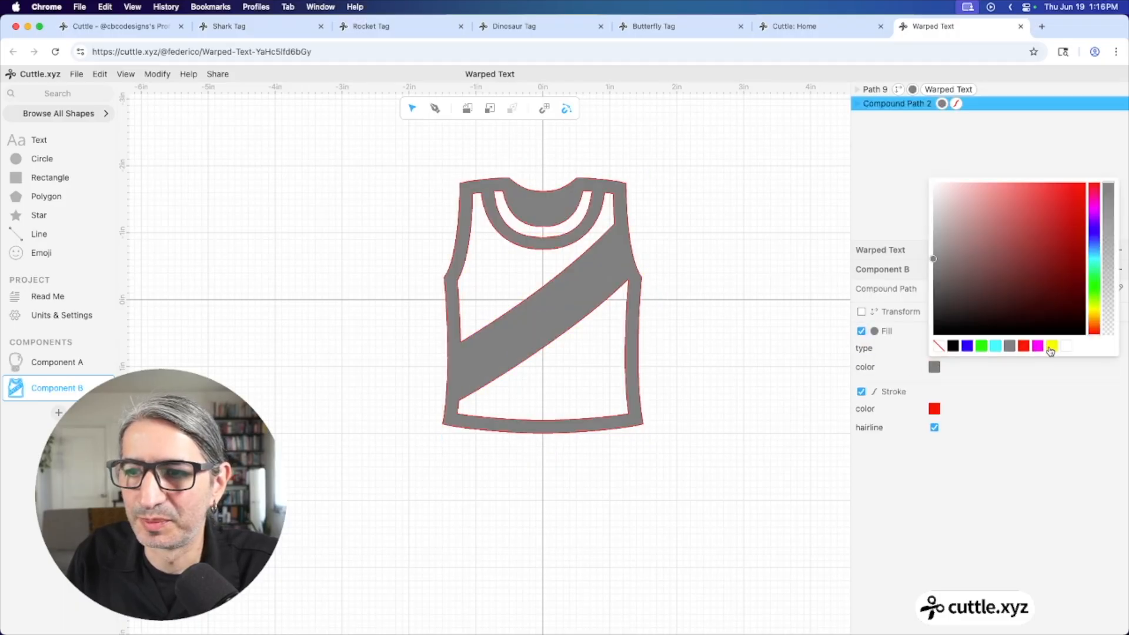
pyautogui.click(1093, 319)
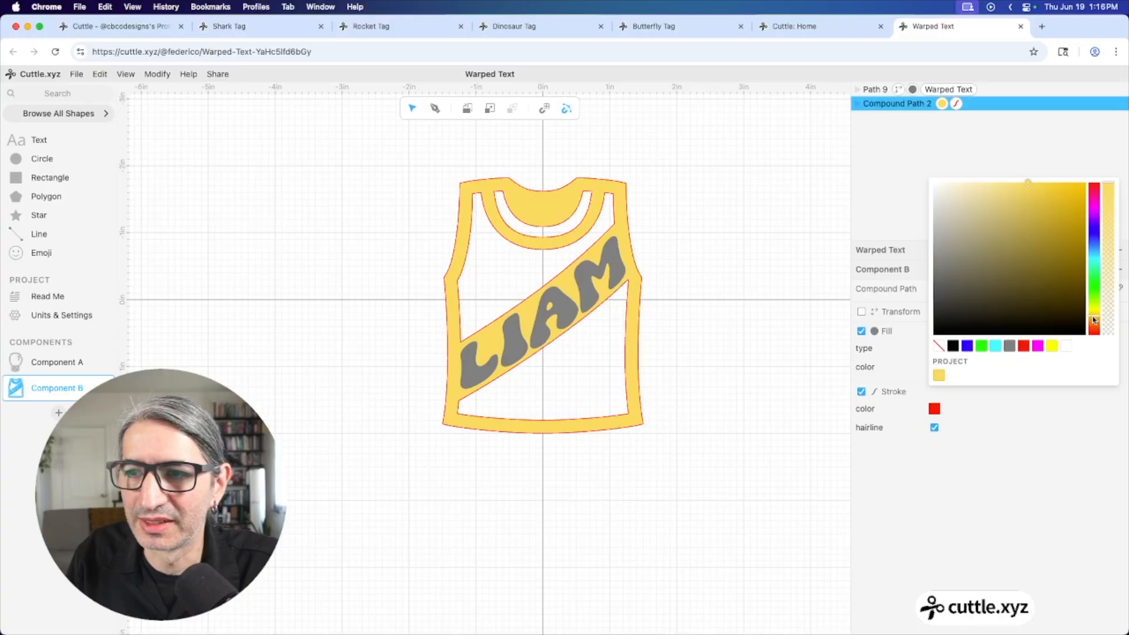
pyautogui.moveTo(1094, 319); pyautogui.dragTo(1093, 321)
pyautogui.click(980, 183)
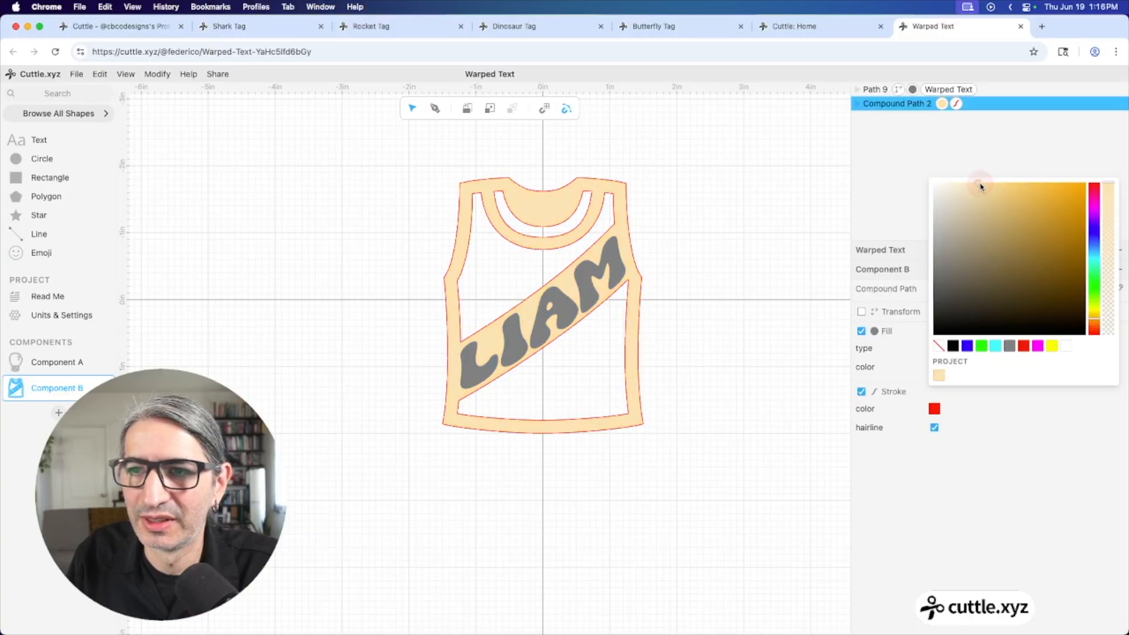
pyautogui.click(735, 258)
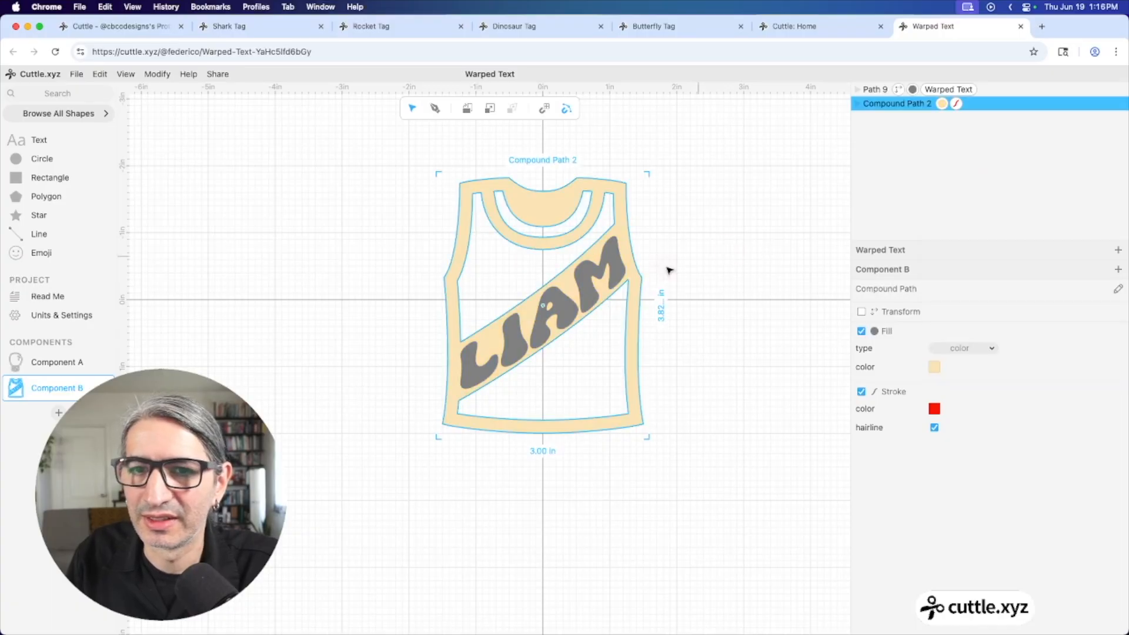
# Set the name lettering's fill to black
pyautogui.click(623, 273)
pyautogui.click(934, 484)
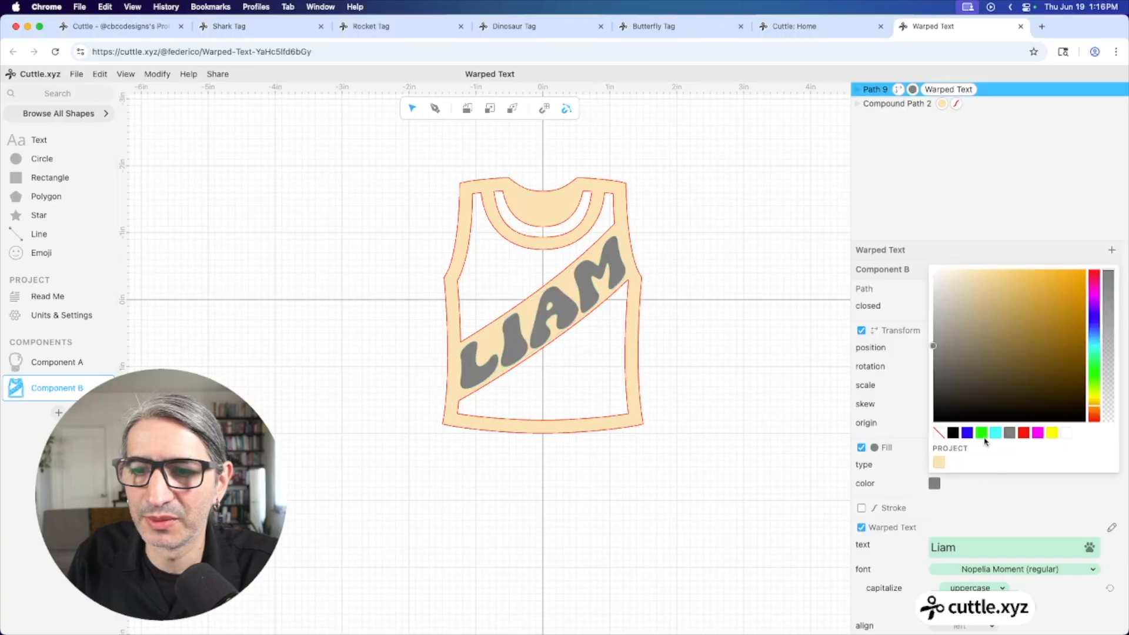
pyautogui.click(953, 433)
pyautogui.click(692, 396)
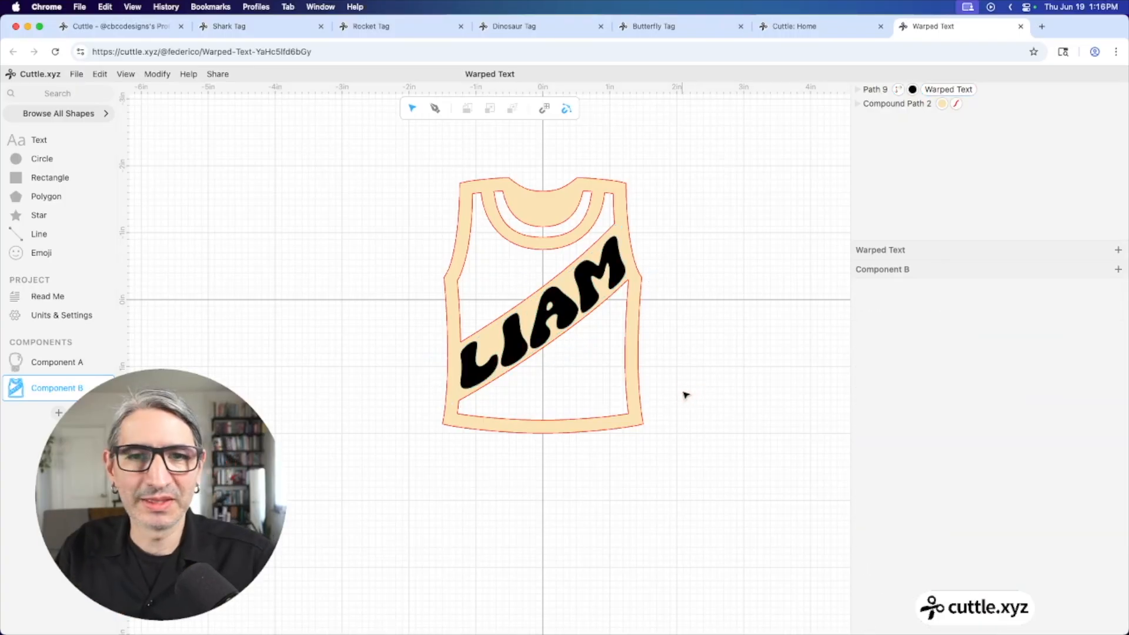
# Change the sash lettering to a longer first name and recentre the view on the shirt
pyautogui.click(610, 271)
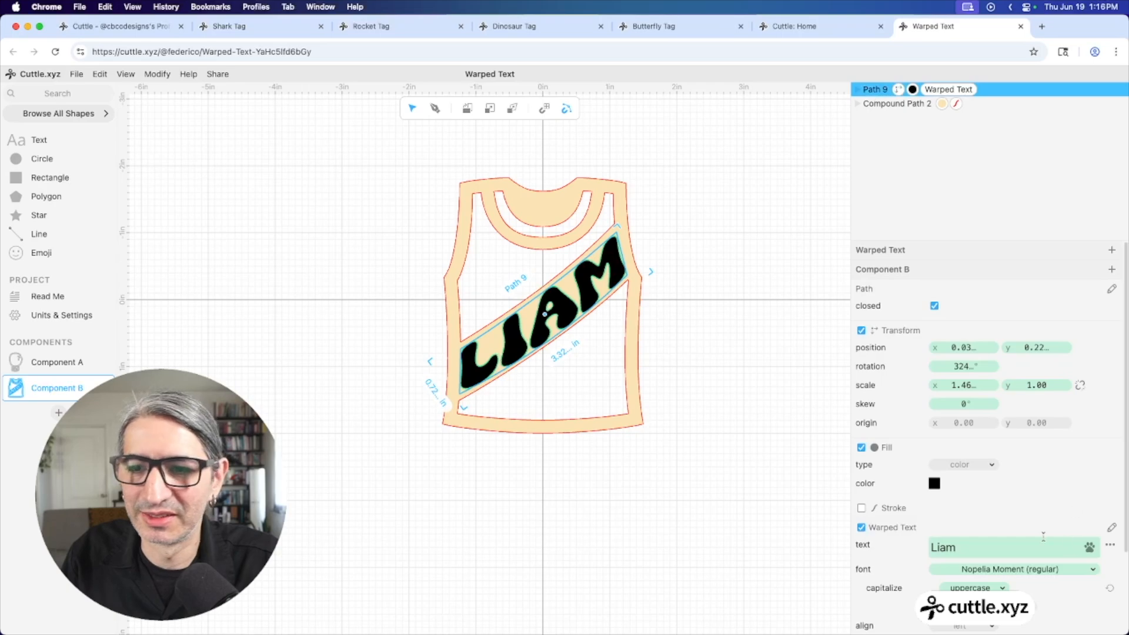
pyautogui.click(978, 547)
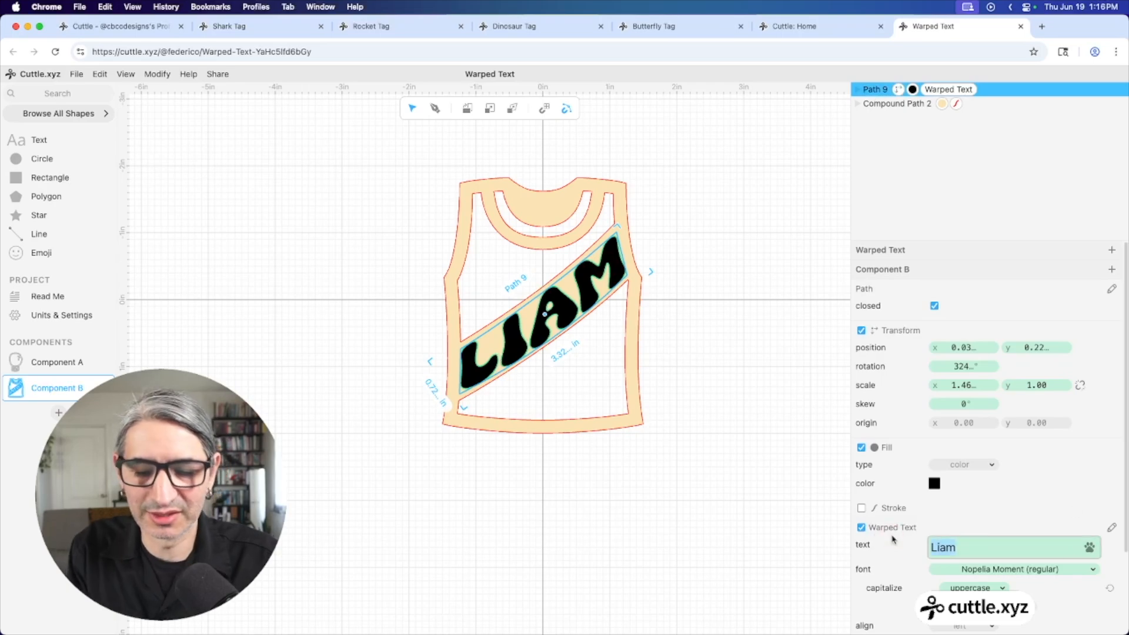
pyautogui.write('carlos')
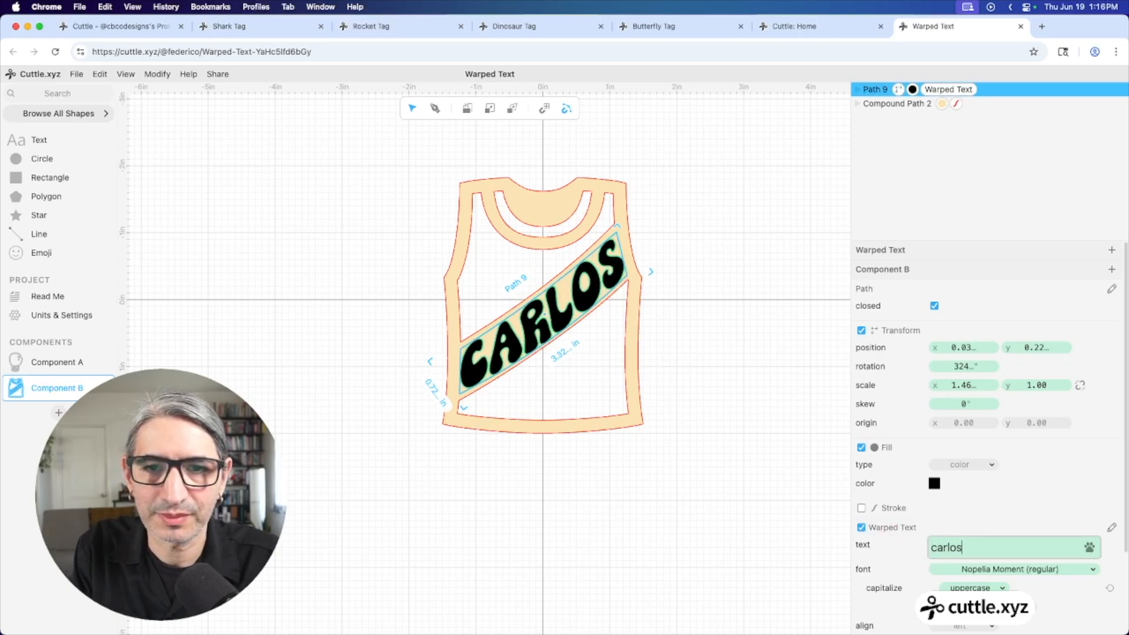
pyautogui.press('BackSpace')
pyautogui.press('BackSpace')
pyautogui.press('BackSpace')
pyautogui.press('BackSpace')
pyautogui.press('BackSpace')
pyautogui.press('BackSpace')
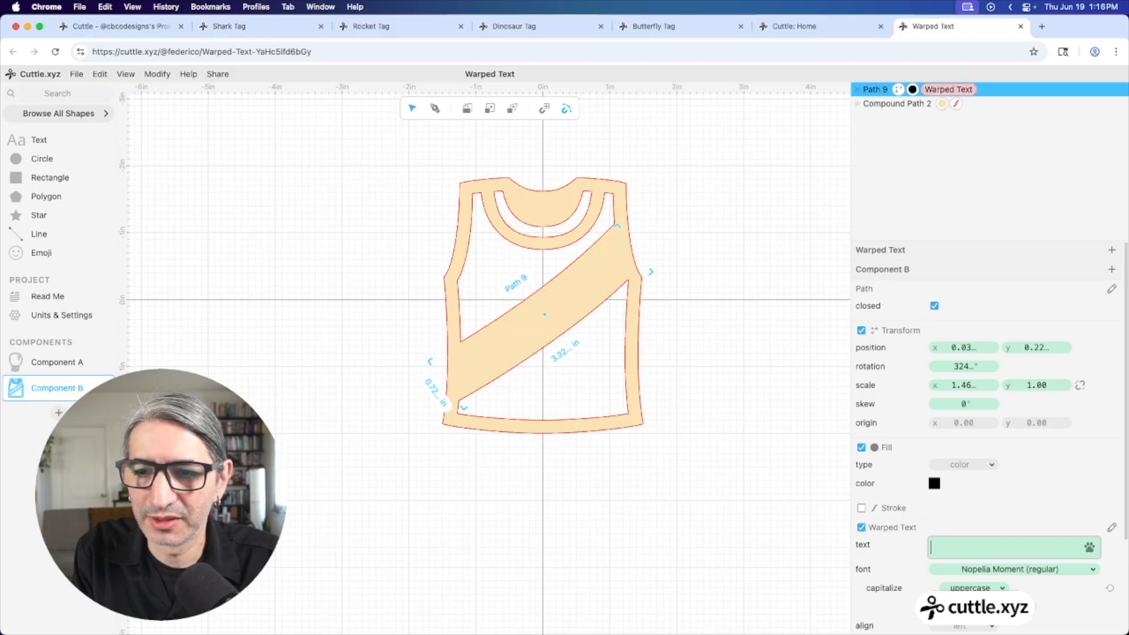
pyautogui.write('federico')
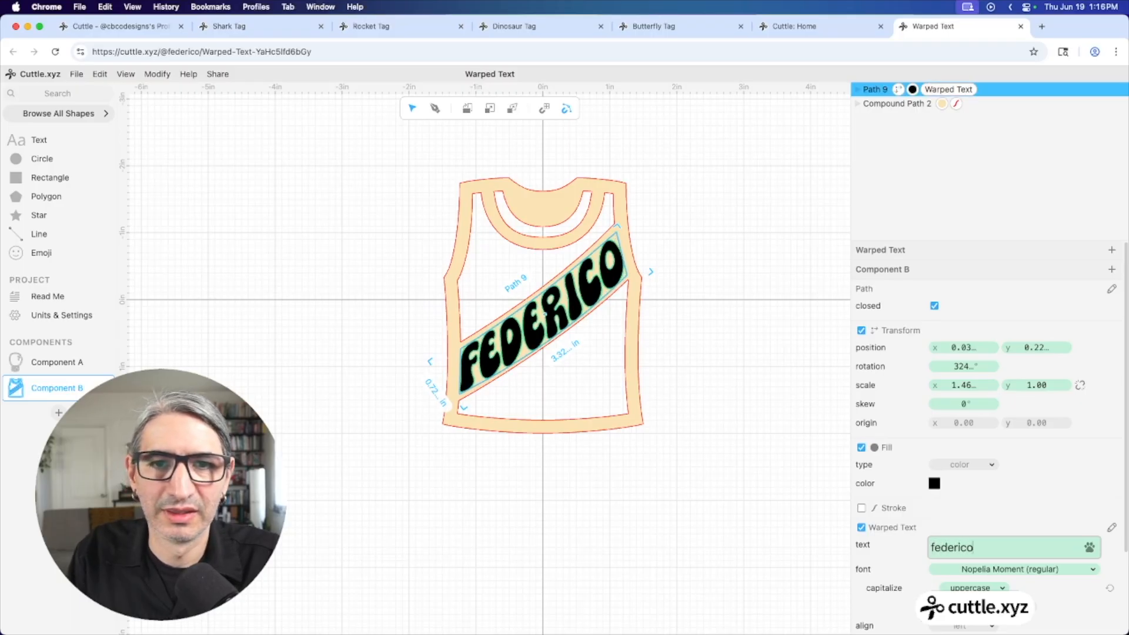
pyautogui.click(789, 491)
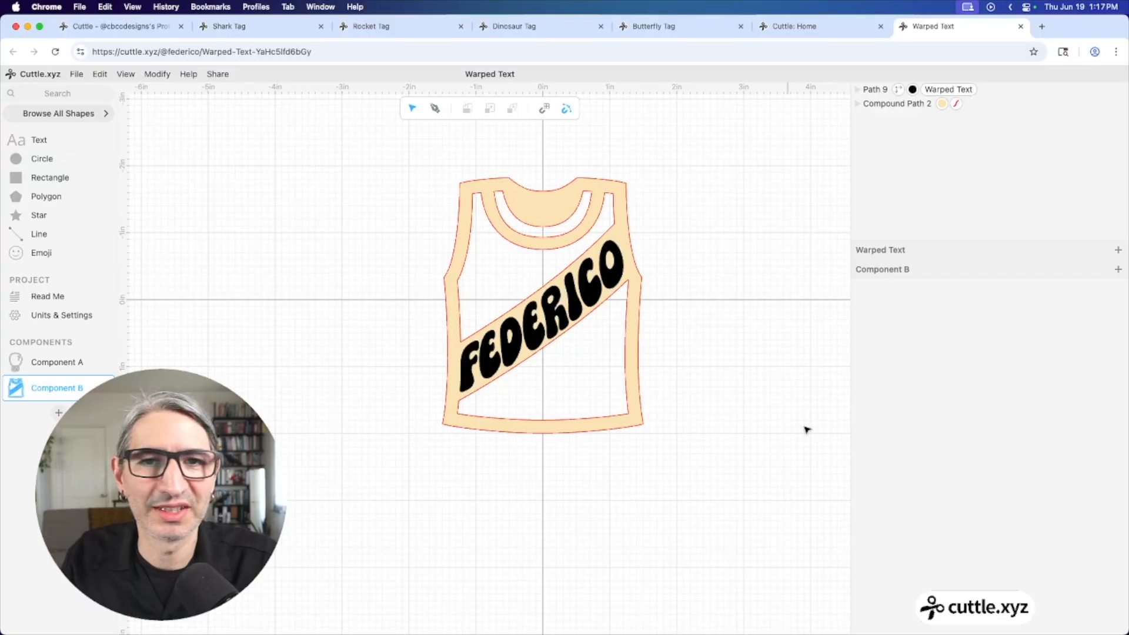
pyautogui.moveTo(378, 335); pyautogui.dragTo(343, 351)
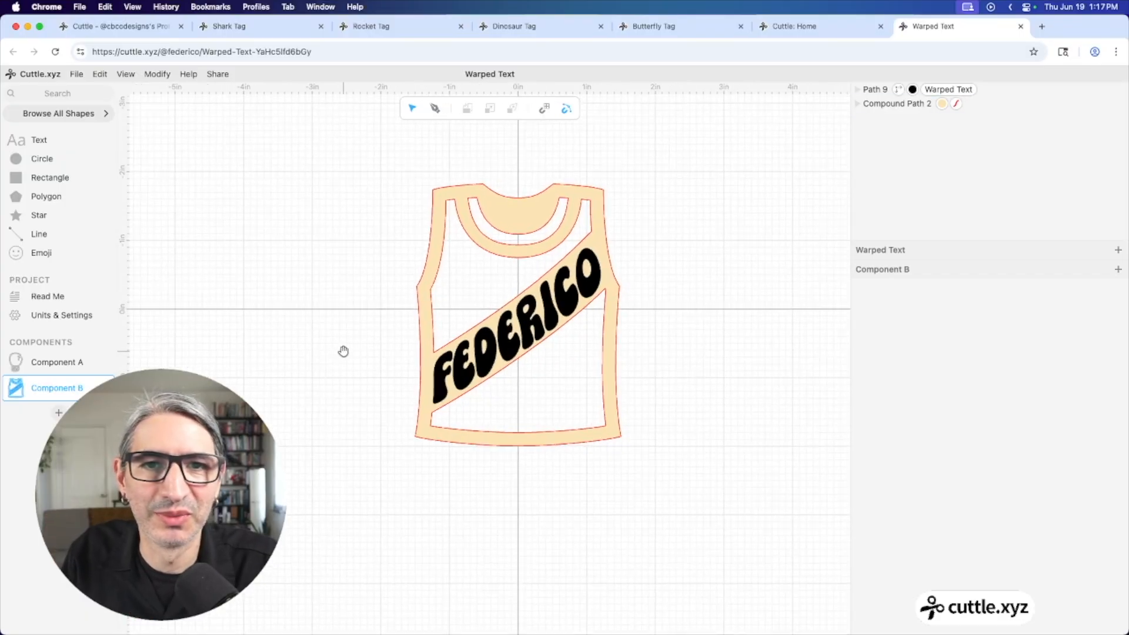
# Add Component C with an emoji switched to the joystick, found by searching 'joys'
pyautogui.click(57, 414)
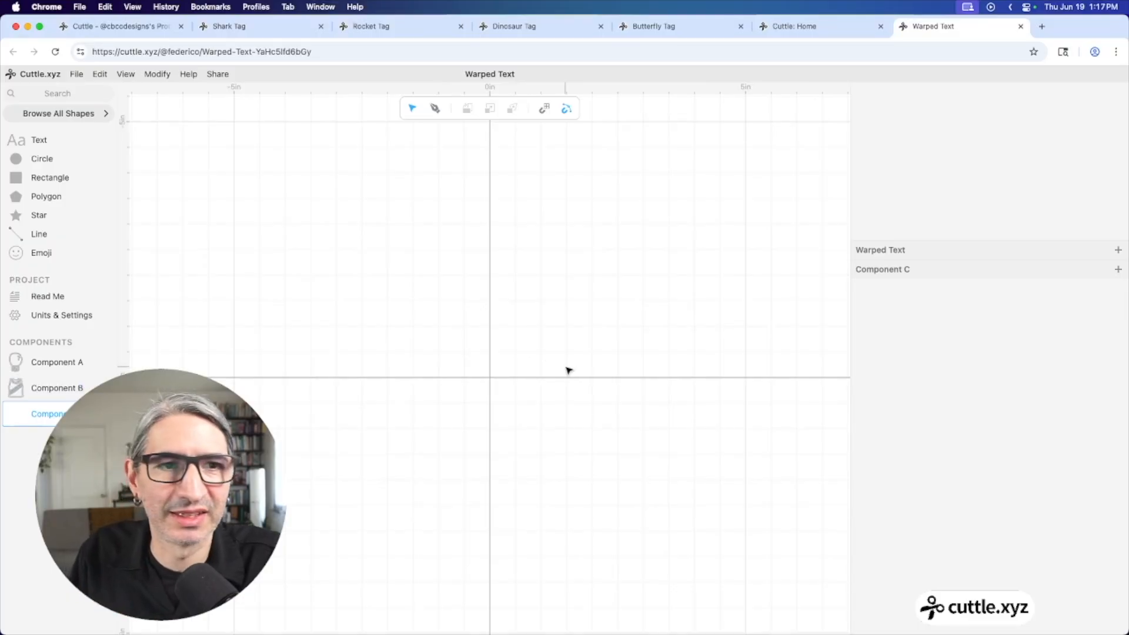
pyautogui.moveTo(41, 252); pyautogui.dragTo(492, 377)
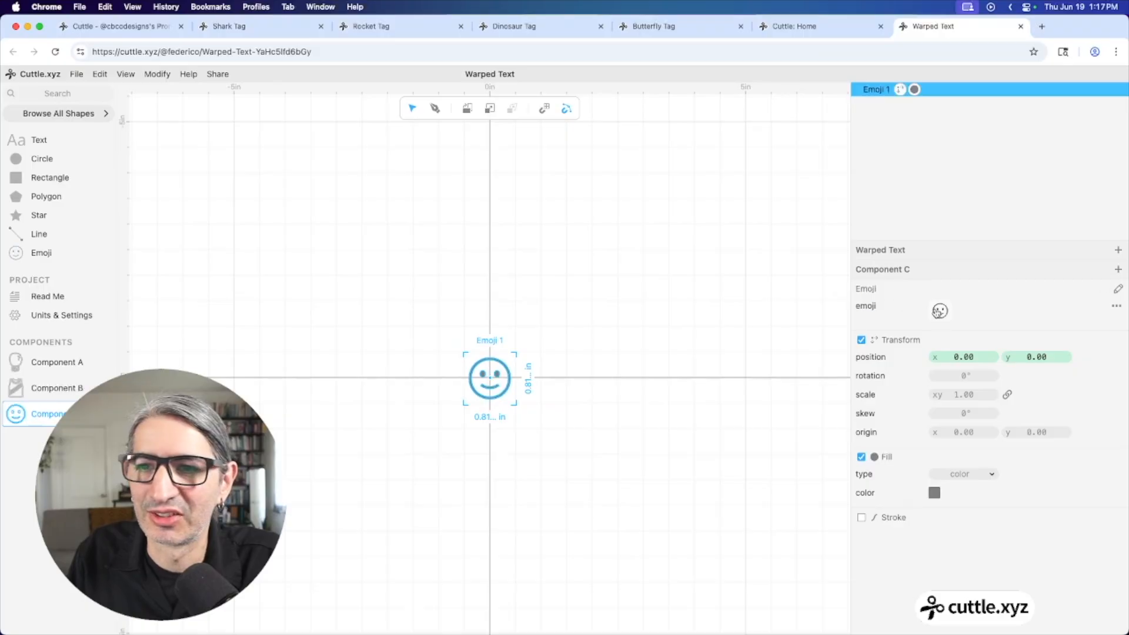
pyautogui.click(939, 312)
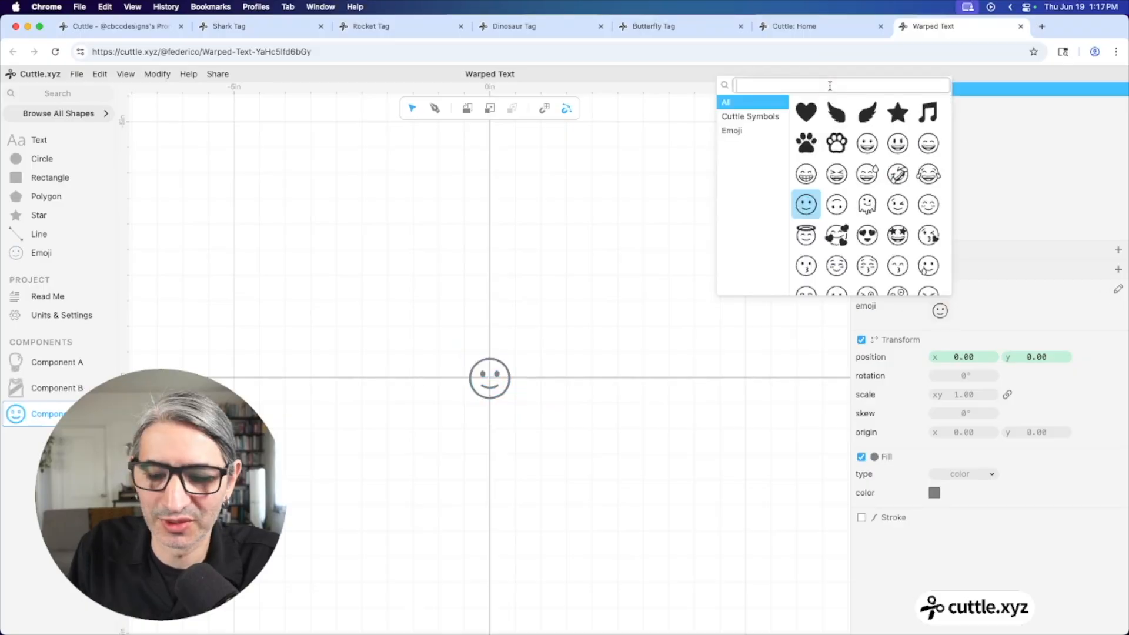
pyautogui.write('joys')
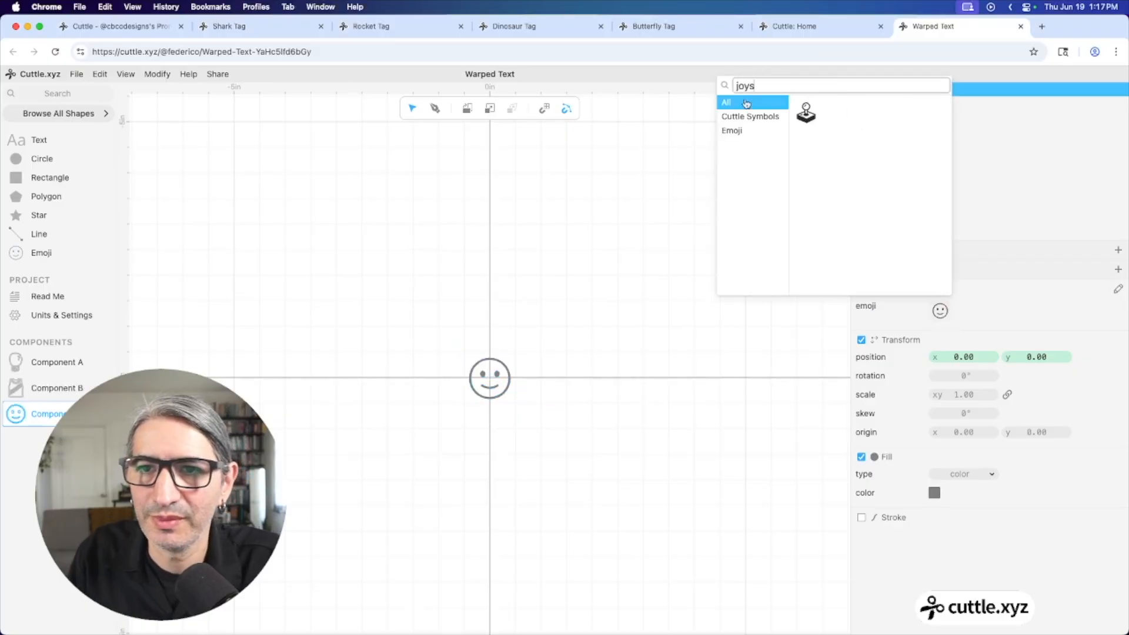
pyautogui.click(805, 113)
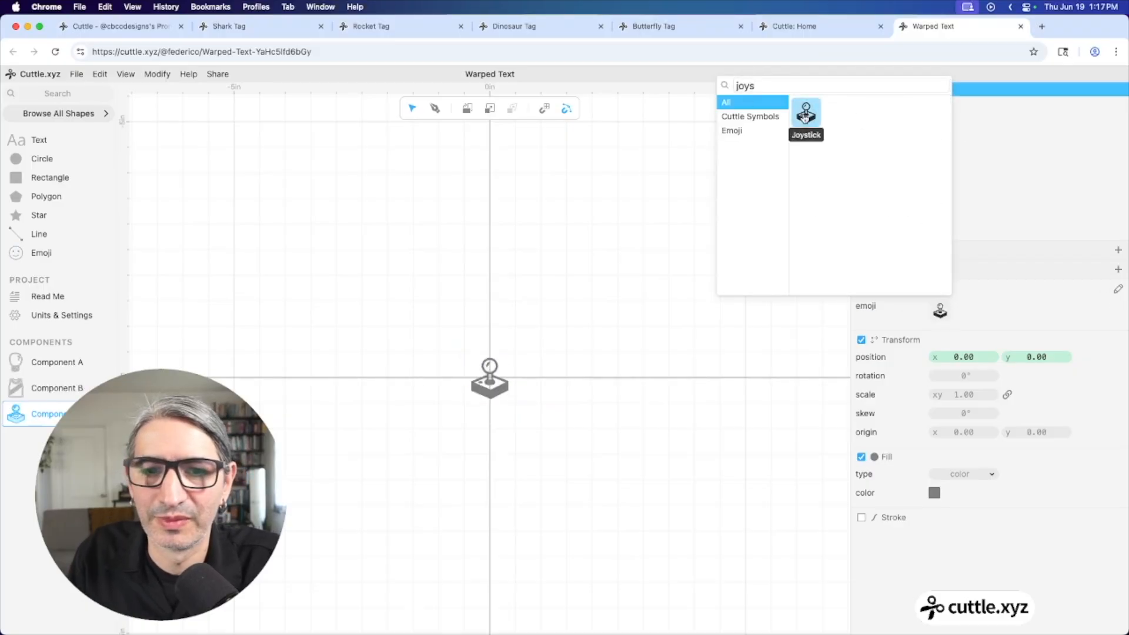
pyautogui.click(493, 392)
# Scale the joystick emoji up to about 3 in wide
pyautogui.moveTo(509, 406); pyautogui.dragTo(570, 470)
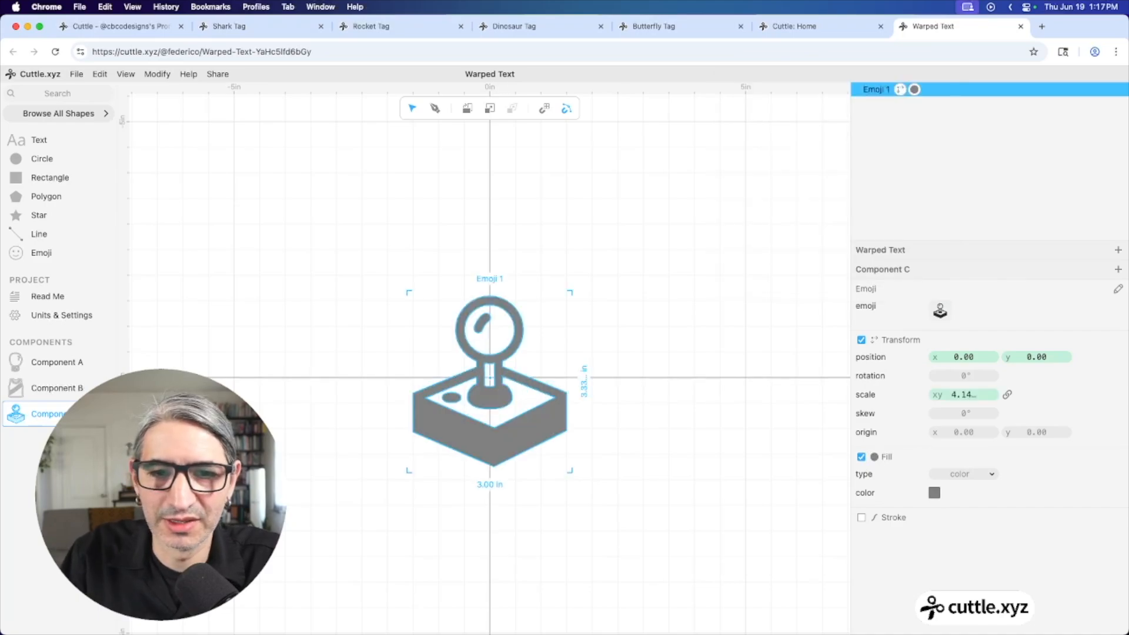
pyautogui.click(649, 463)
pyautogui.scroll(3, 612, 467)
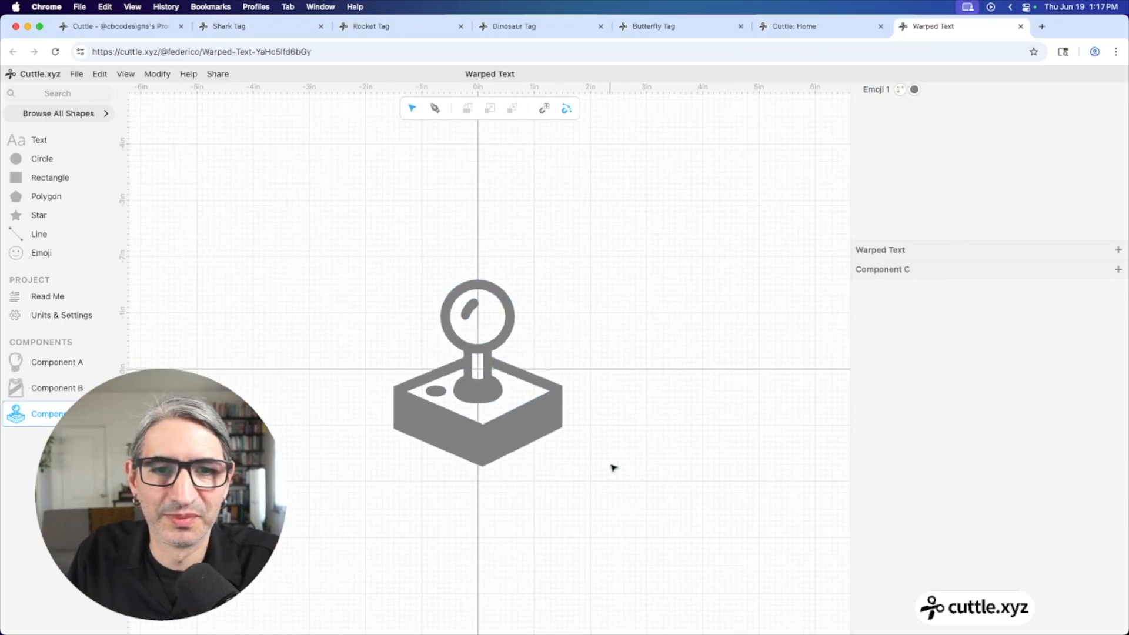
pyautogui.scroll(2, 558, 479)
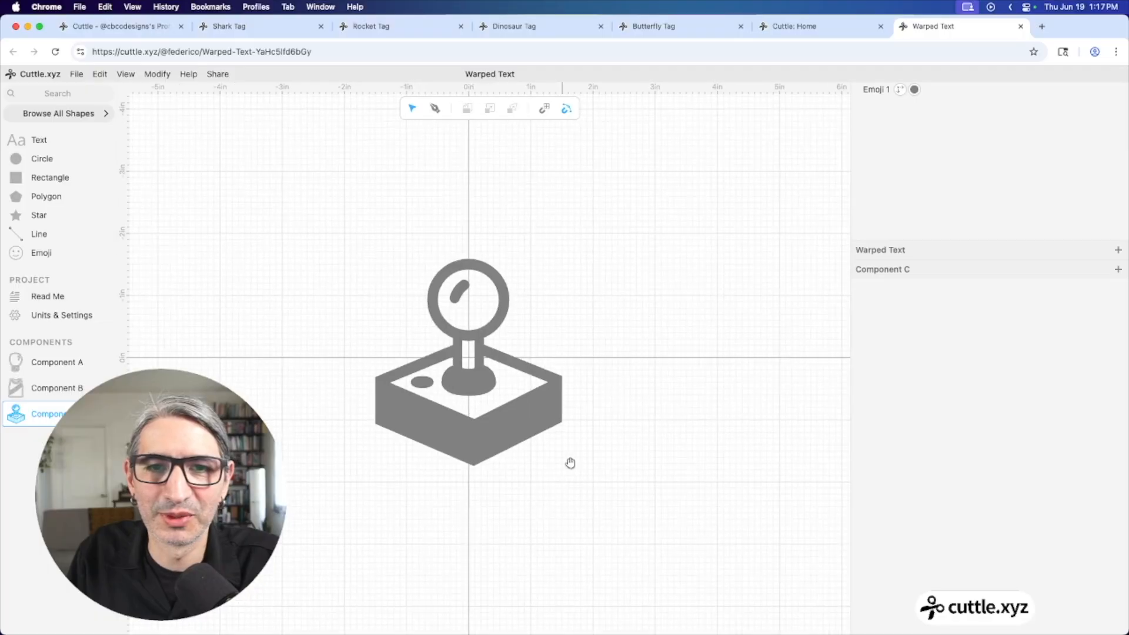
pyautogui.moveTo(572, 464); pyautogui.dragTo(596, 428)
pyautogui.scroll(2, 595, 429)
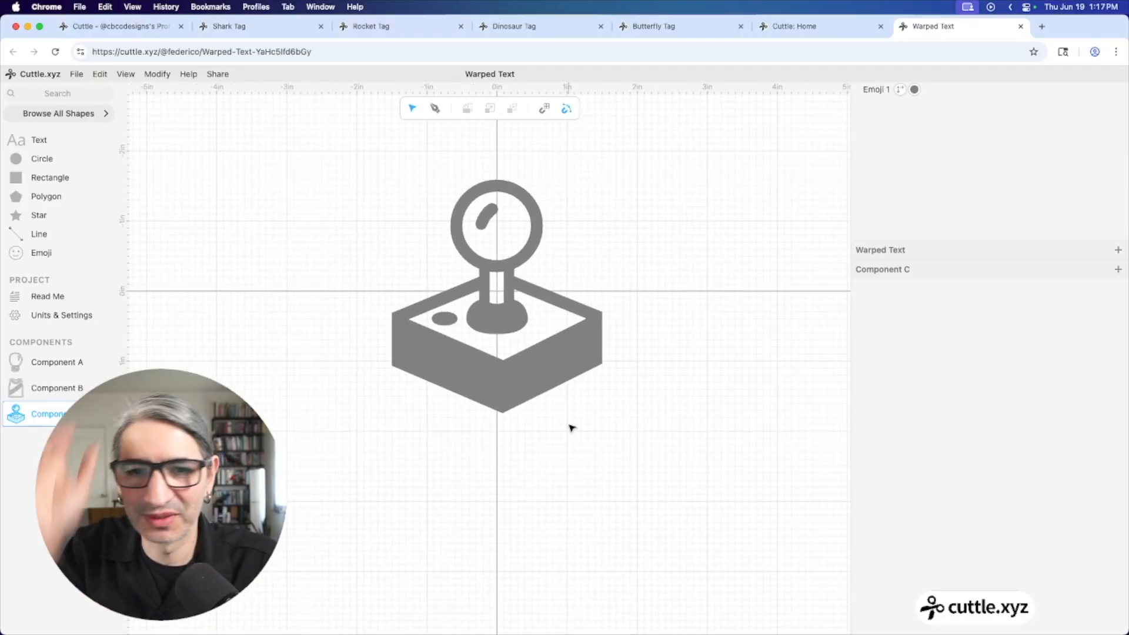
# Convert the joystick emoji to paths with Edit > Convert to Paths
pyautogui.click(548, 376)
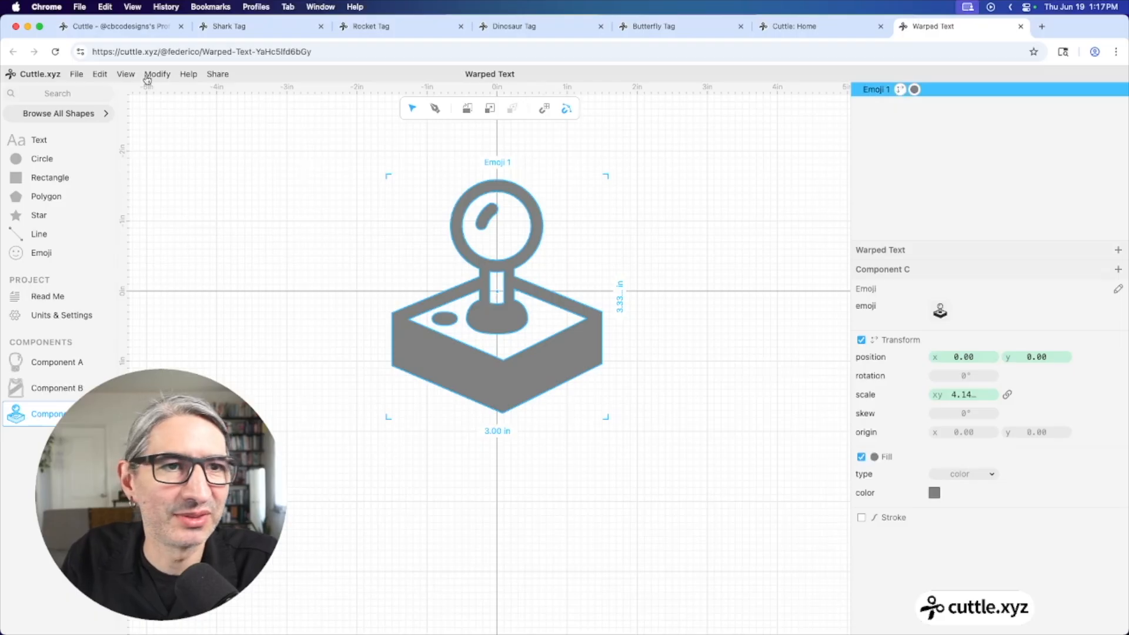
pyautogui.click(100, 75)
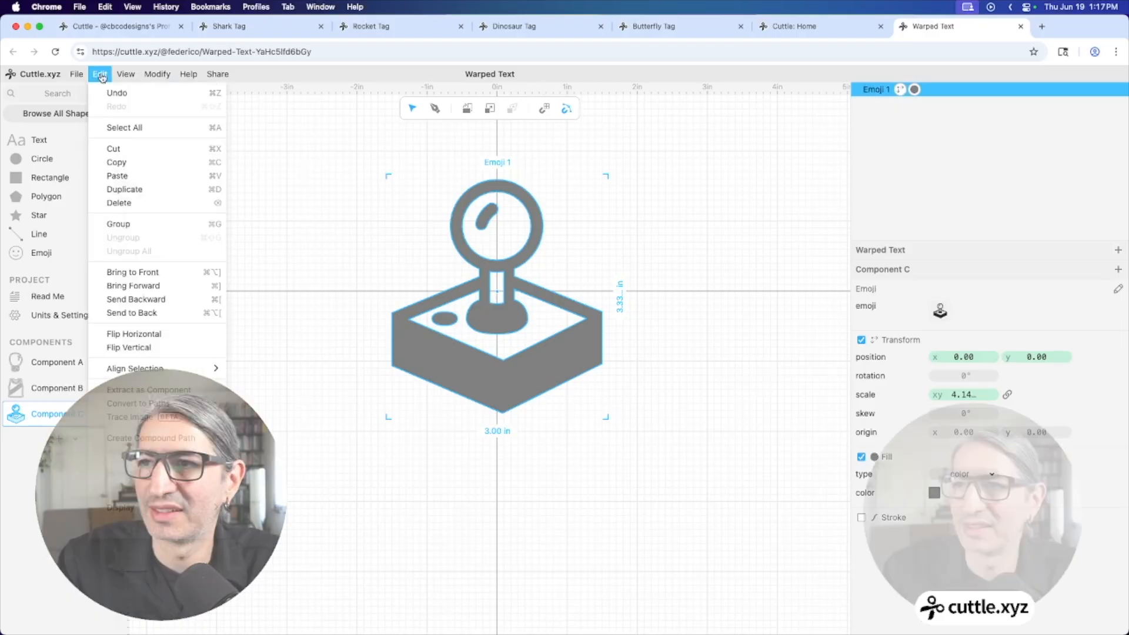
pyautogui.click(156, 403)
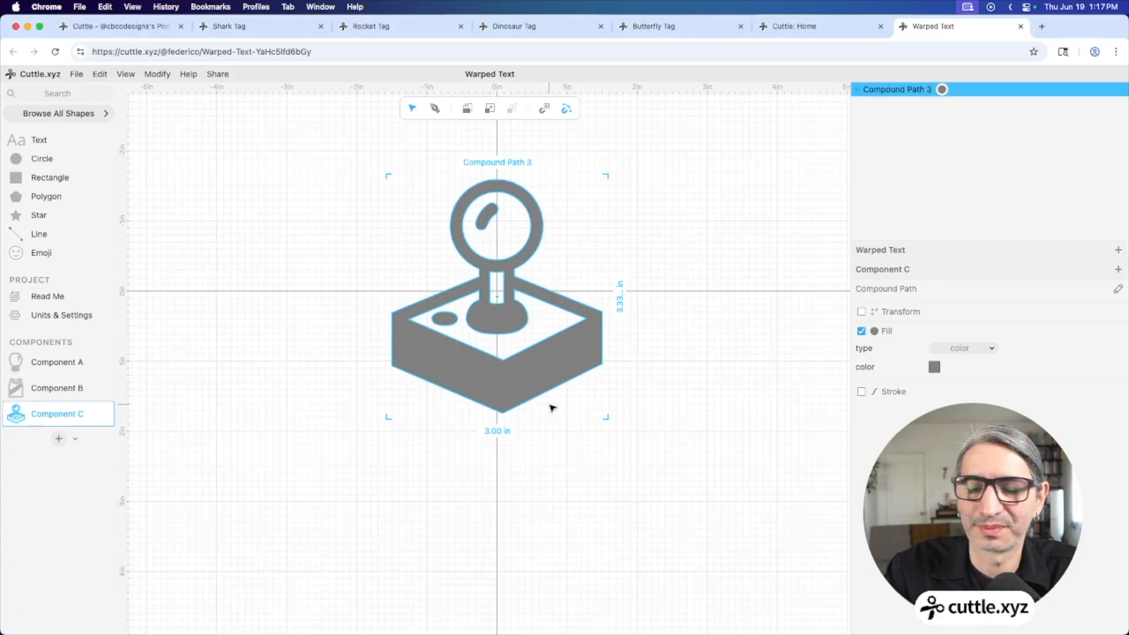
# Delete the ball's highlight (Path 14) and the small oval on the base
pyautogui.doubleClick(564, 355)
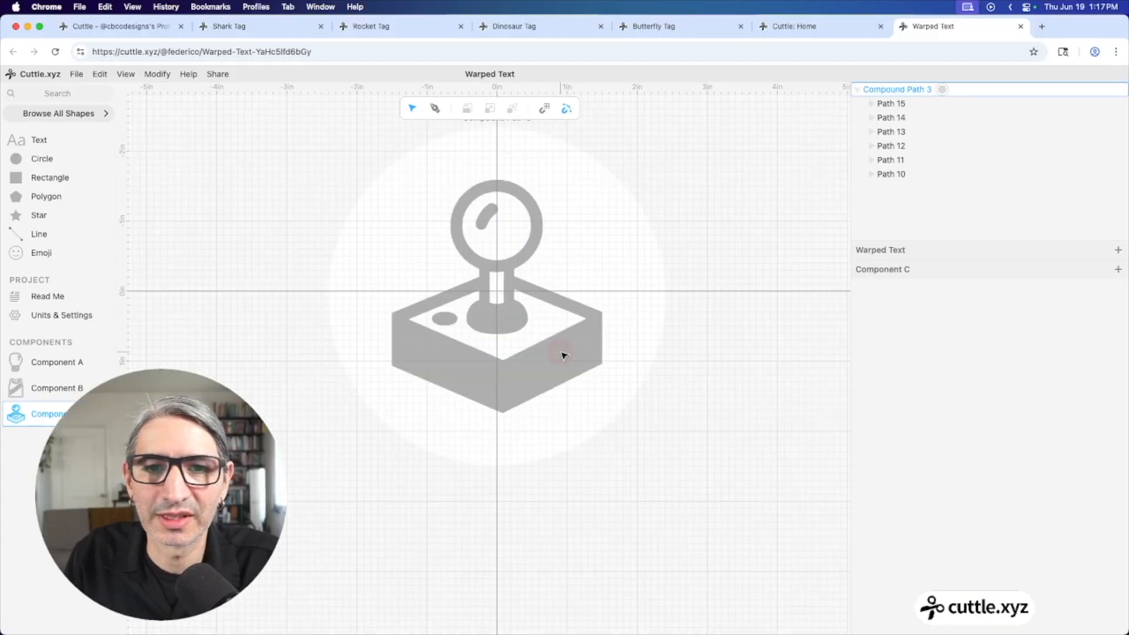
pyautogui.click(493, 224)
pyautogui.click(494, 224)
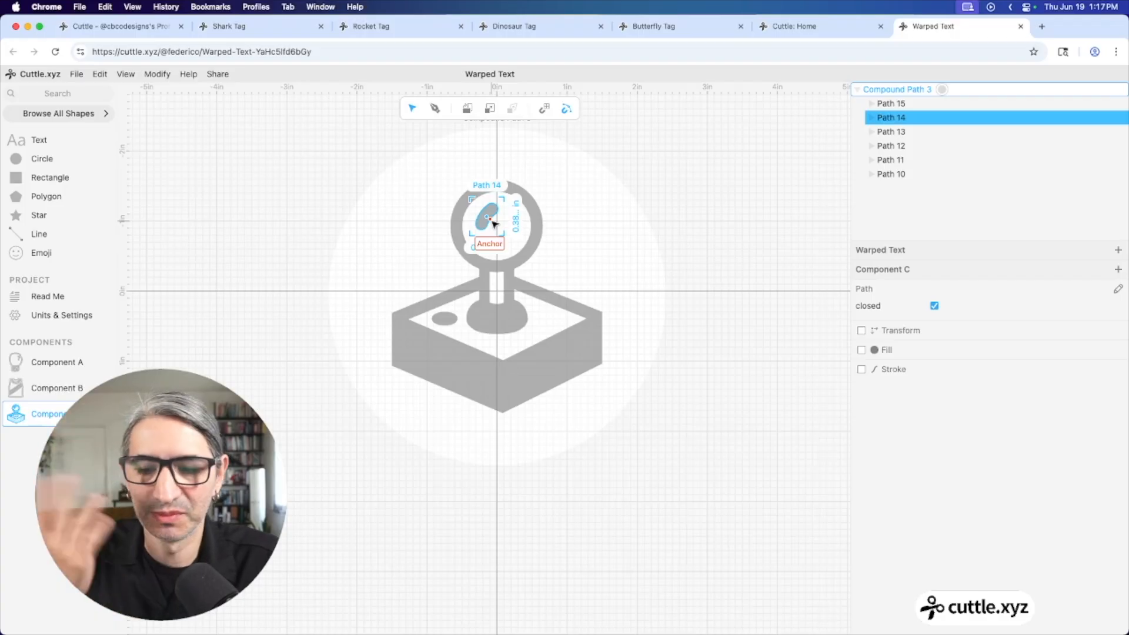
pyautogui.press('BackSpace')
pyautogui.click(445, 319)
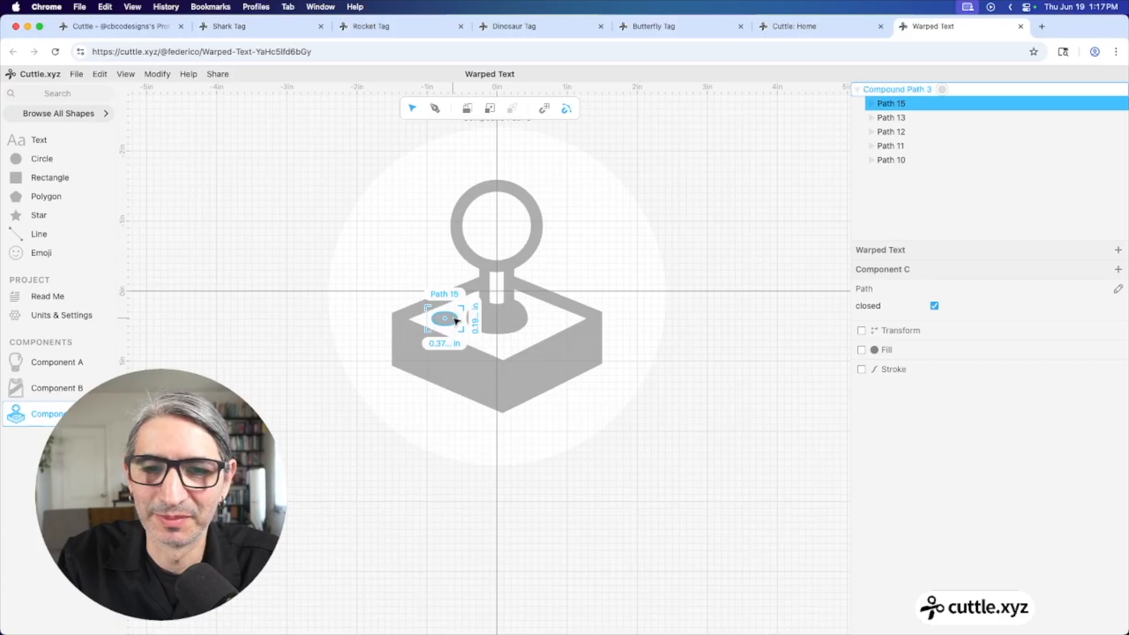
pyautogui.press('Delete')
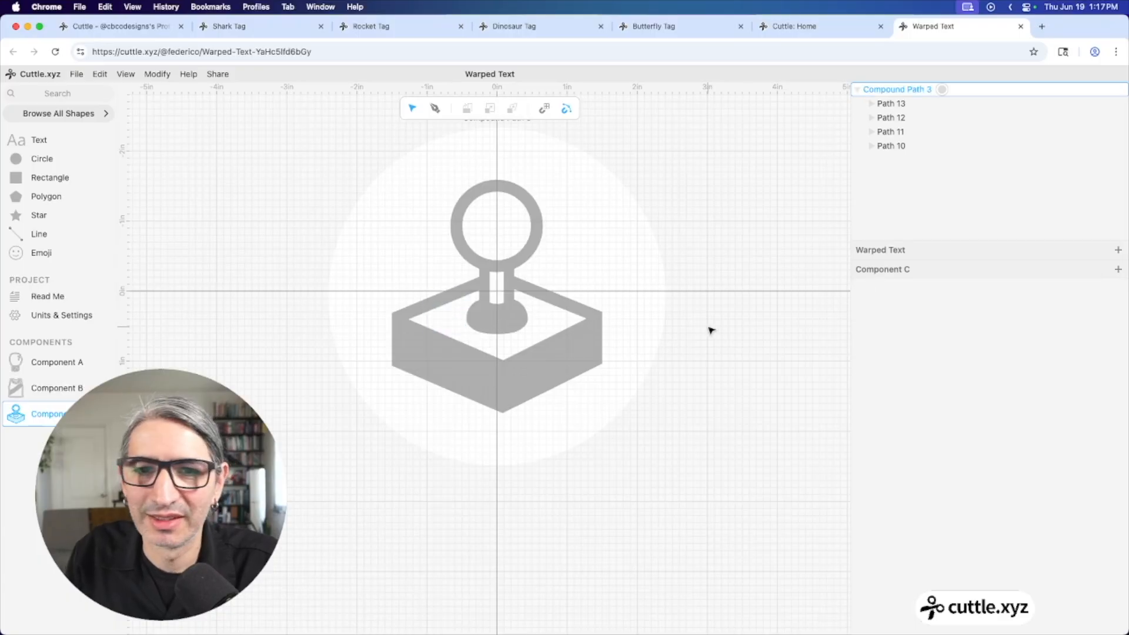
pyautogui.click(676, 330)
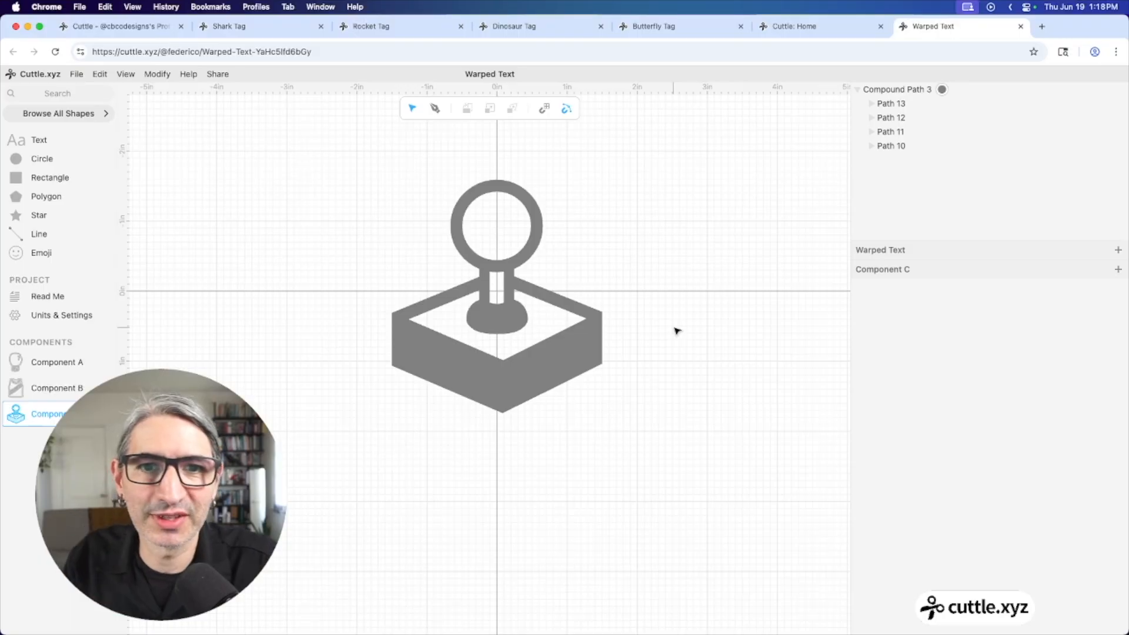
pyautogui.click(568, 344)
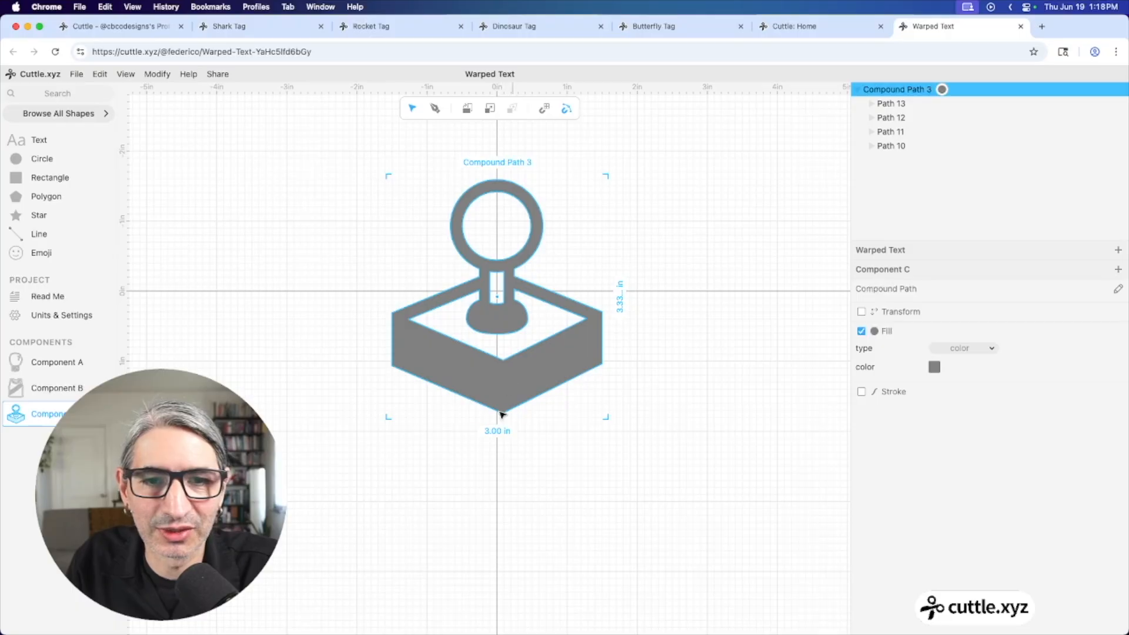
pyautogui.click(305, 395)
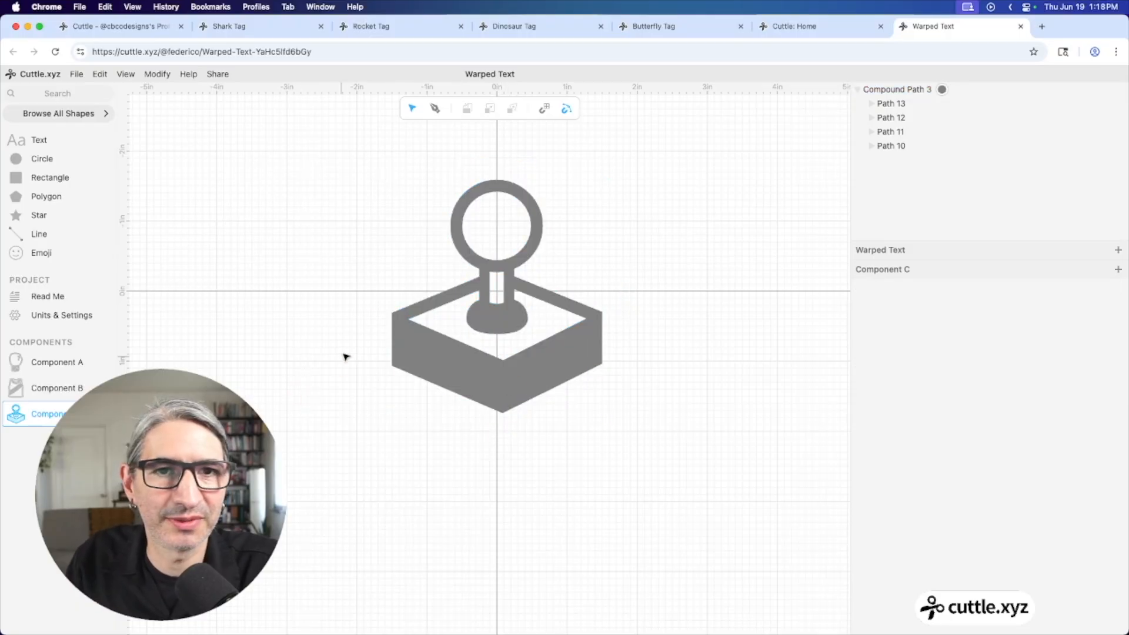
# Trace a closed four-point Pen path over the base's front-left face
pyautogui.click(436, 109)
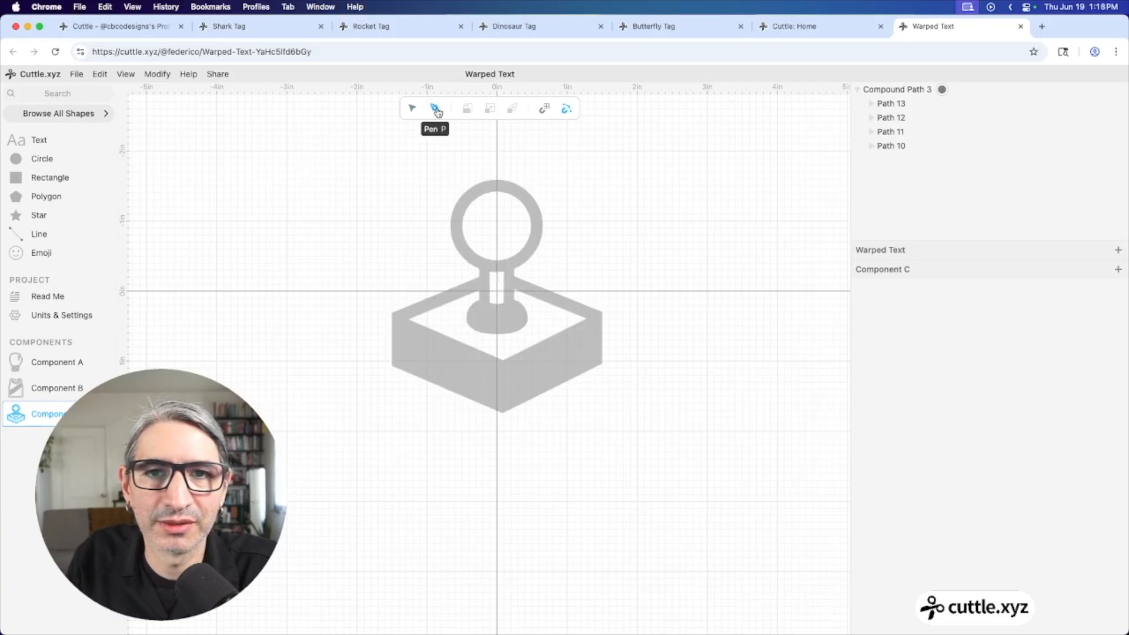
pyautogui.click(415, 169)
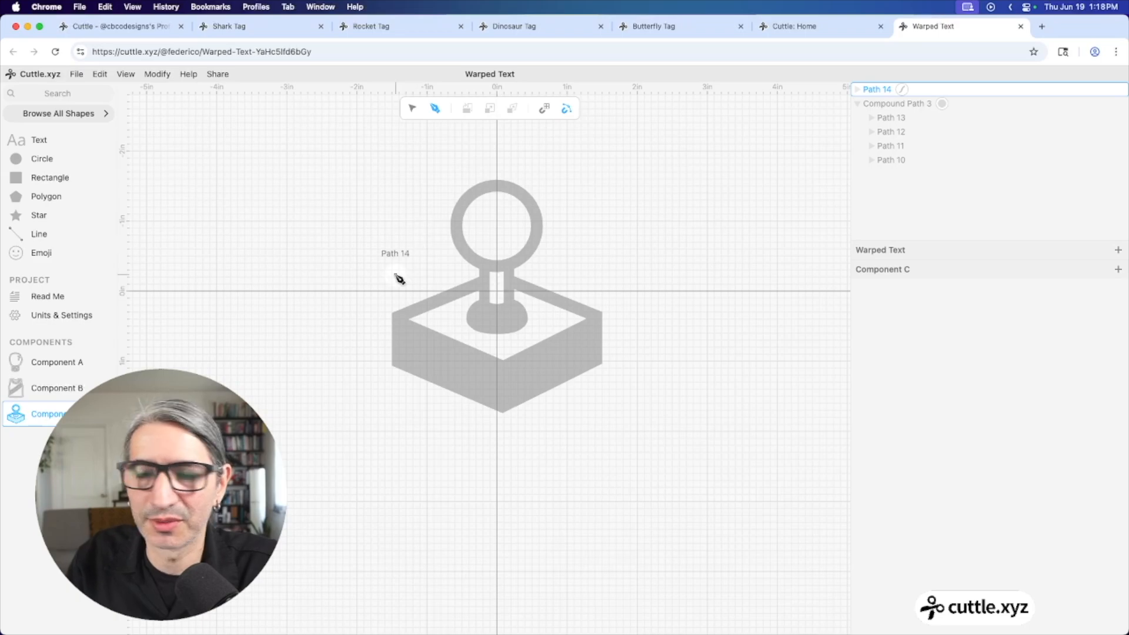
pyautogui.scroll(5, 393, 284)
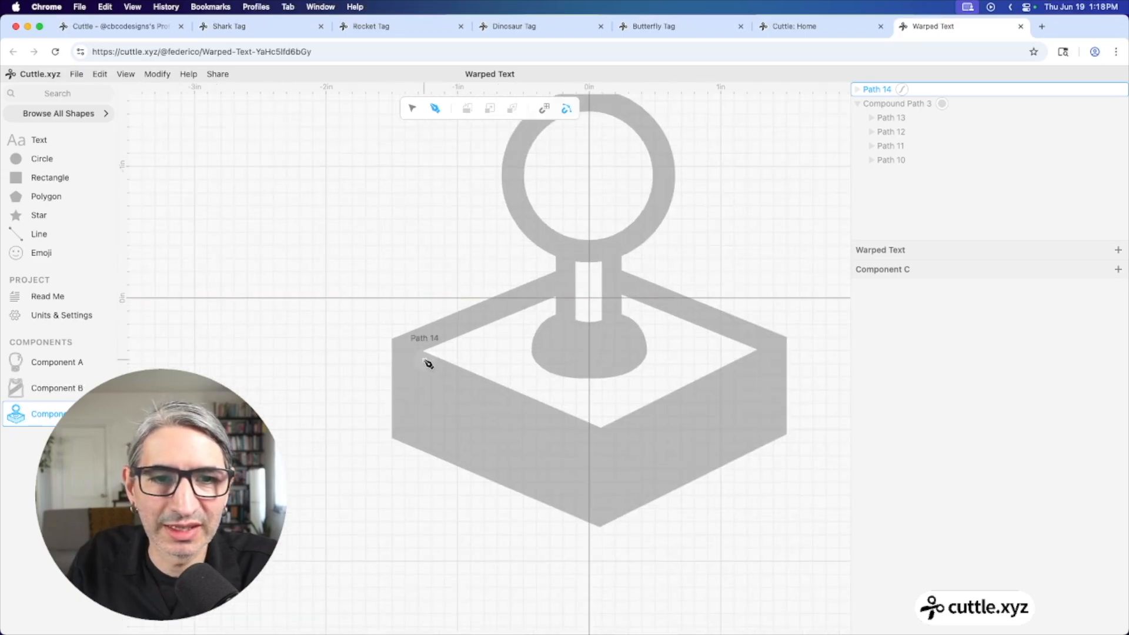
pyautogui.click(392, 340)
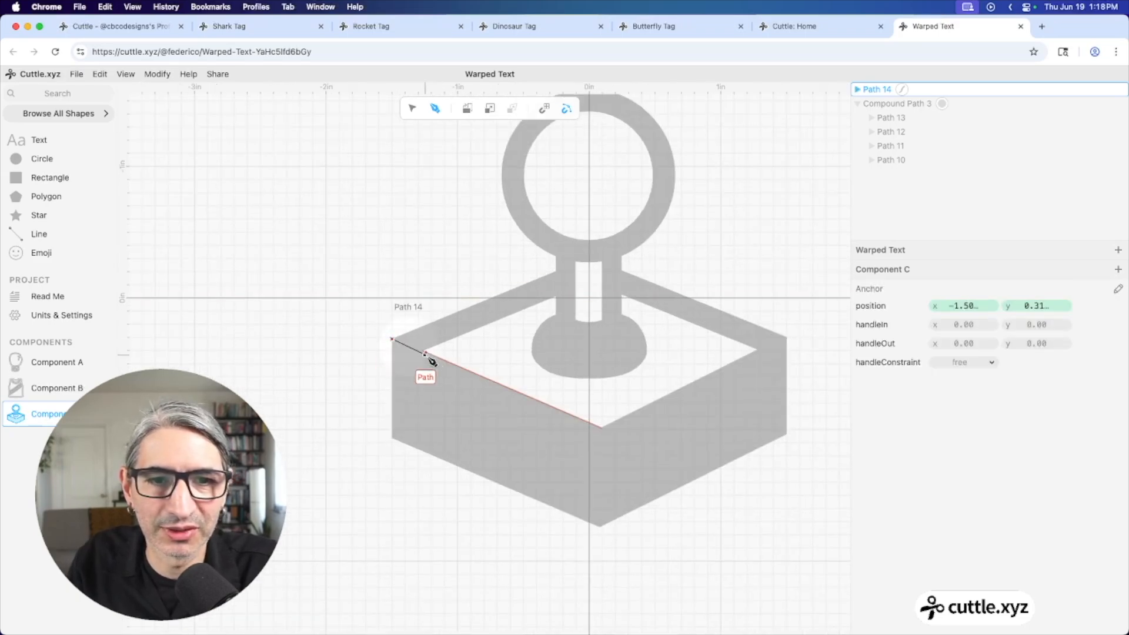
pyautogui.click(601, 428)
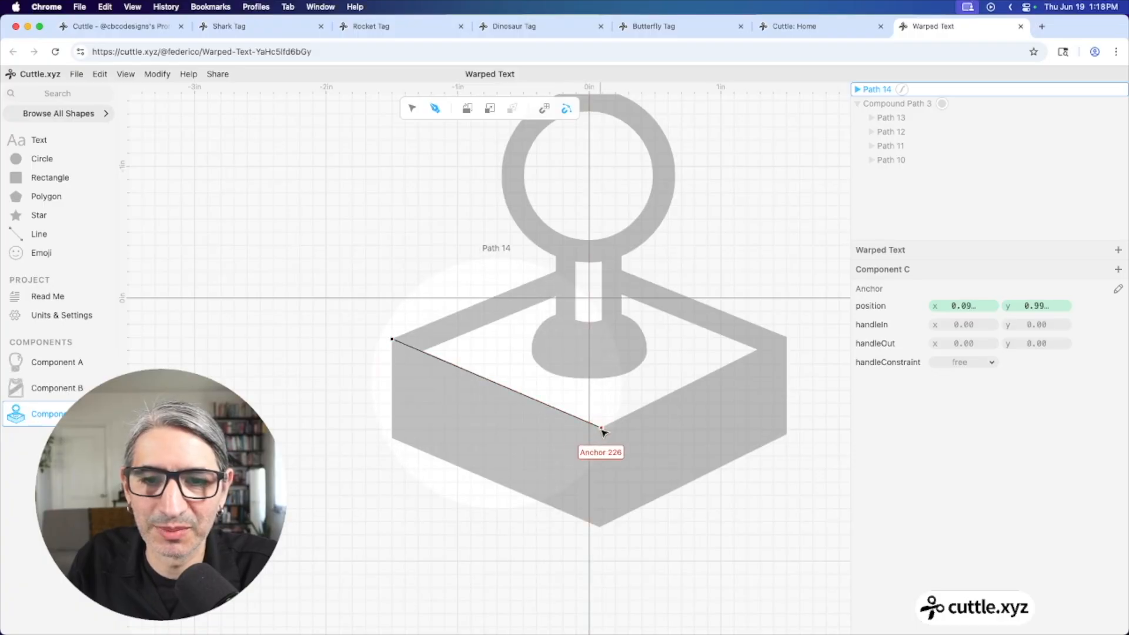
pyautogui.click(600, 526)
pyautogui.click(393, 438)
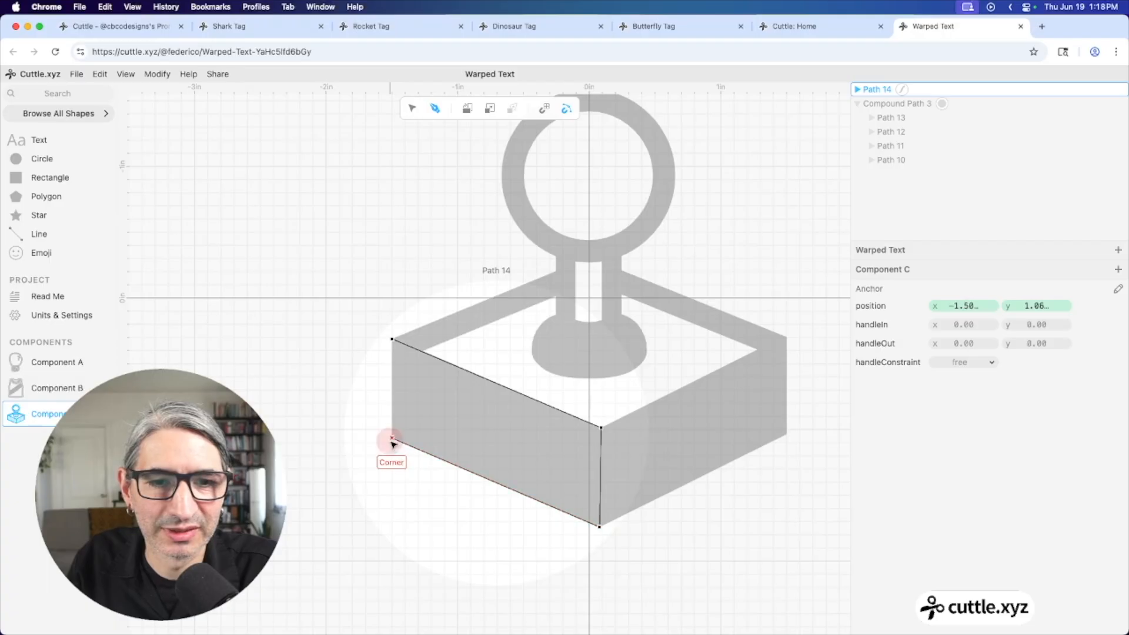
pyautogui.click(394, 341)
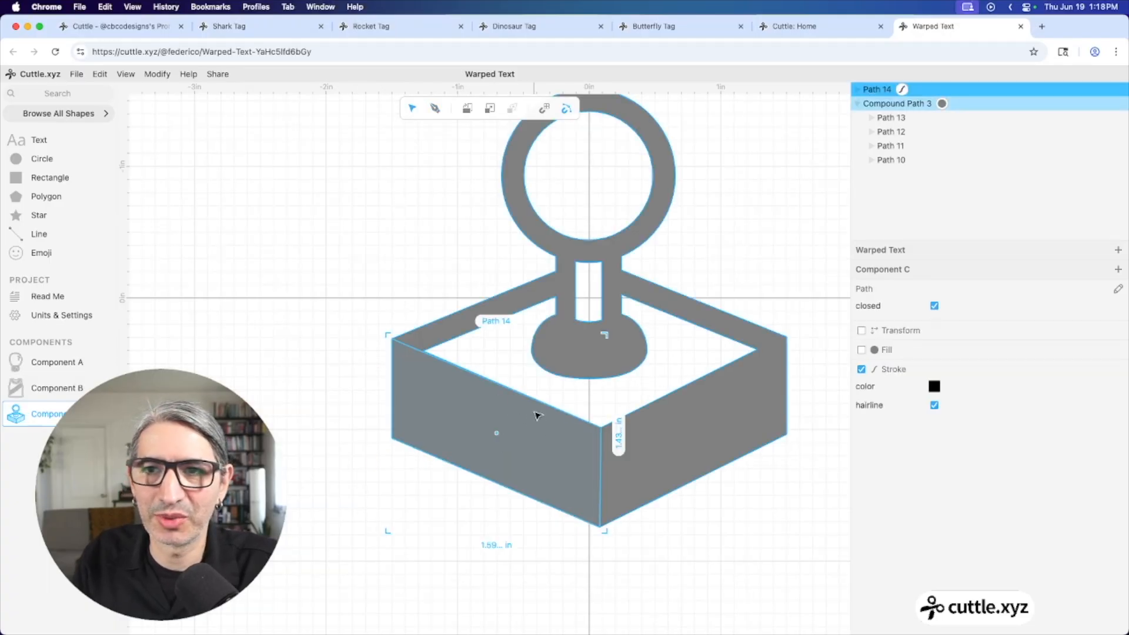
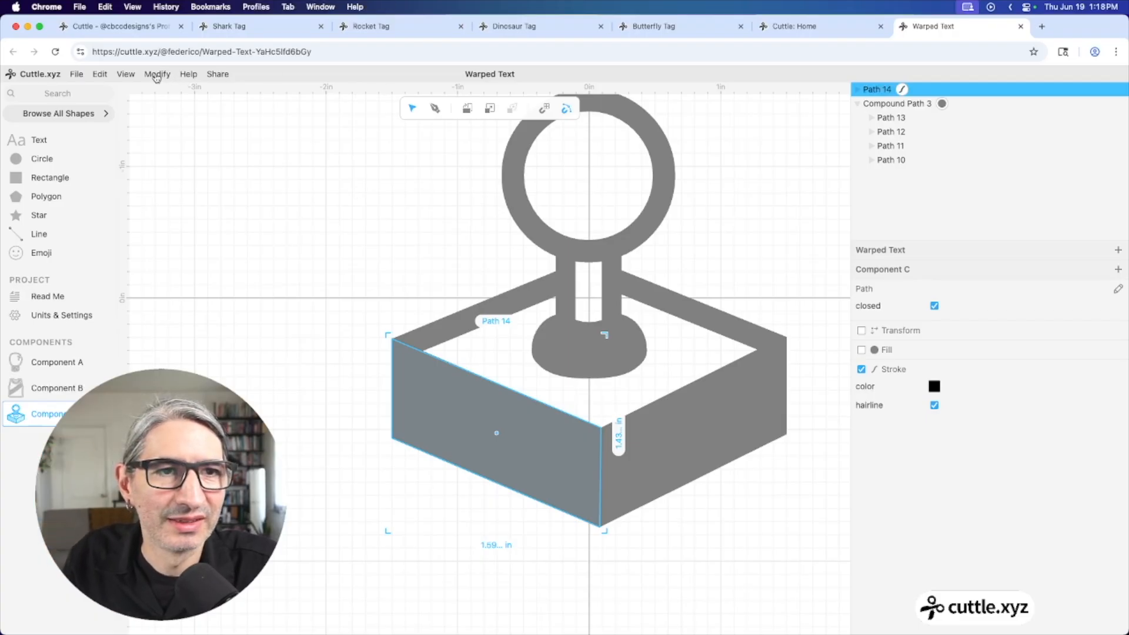
# Add a Contract inset of 0.11 to the joystick base's front face
pyautogui.click(156, 75)
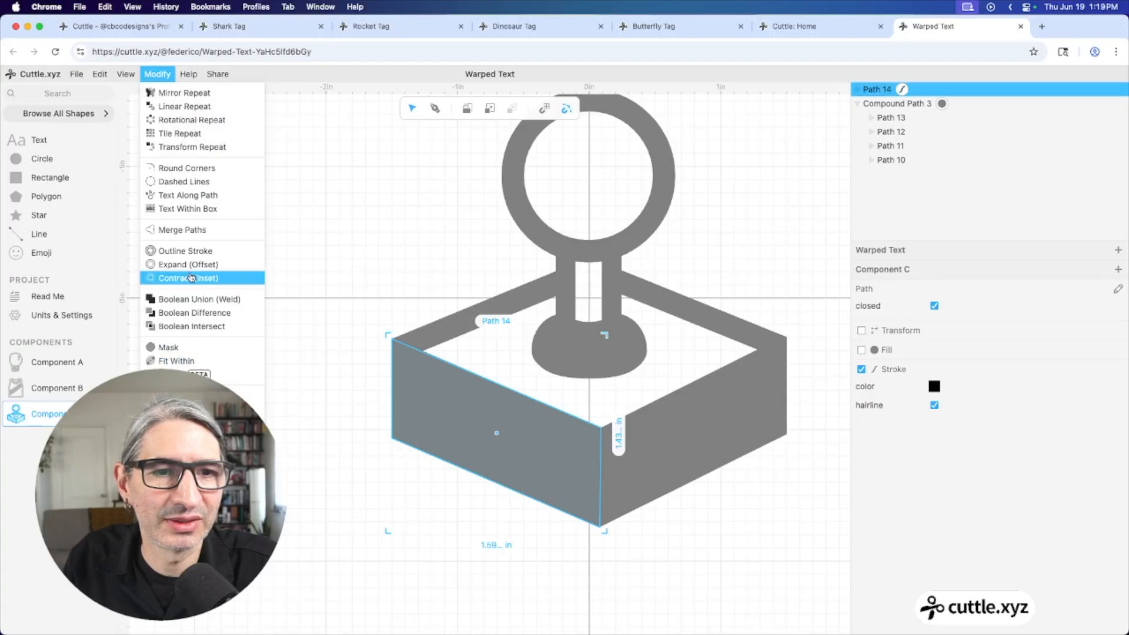
pyautogui.click(191, 278)
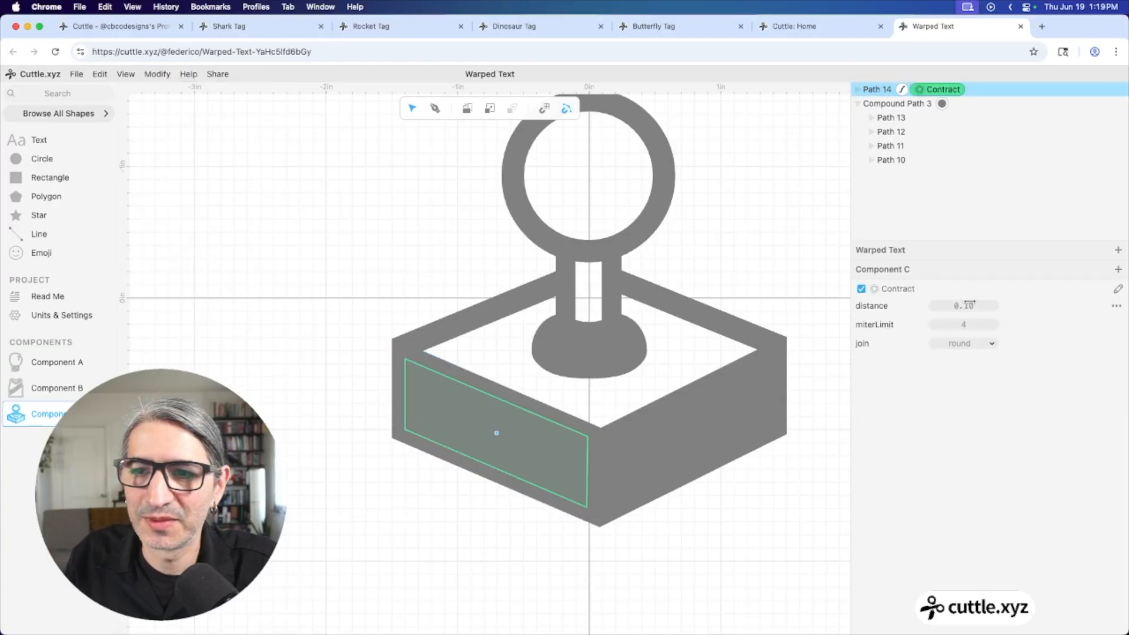
pyautogui.moveTo(973, 305); pyautogui.dragTo(964, 305)
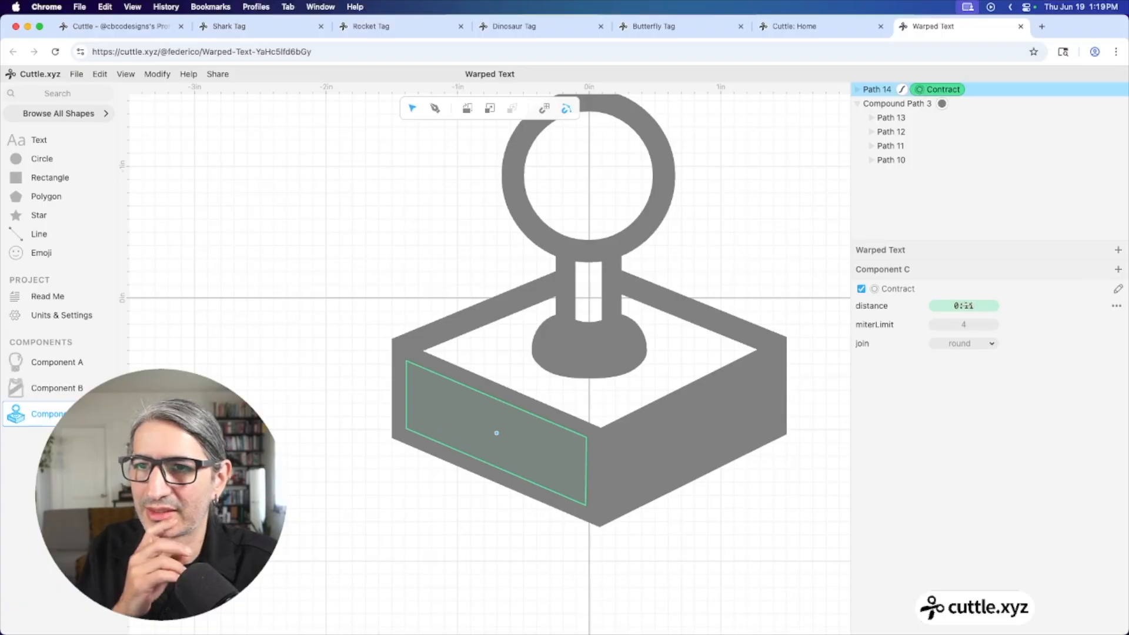
# Fill the inset front panel white, leaving a grey border around it
pyautogui.click(829, 252)
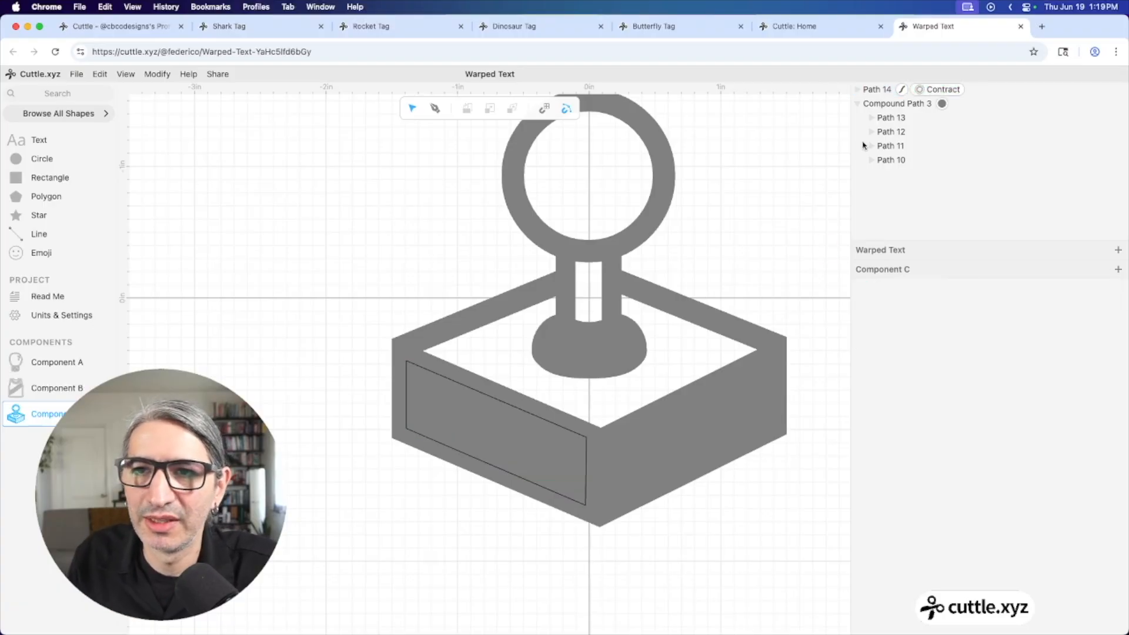
pyautogui.click(884, 90)
pyautogui.click(861, 350)
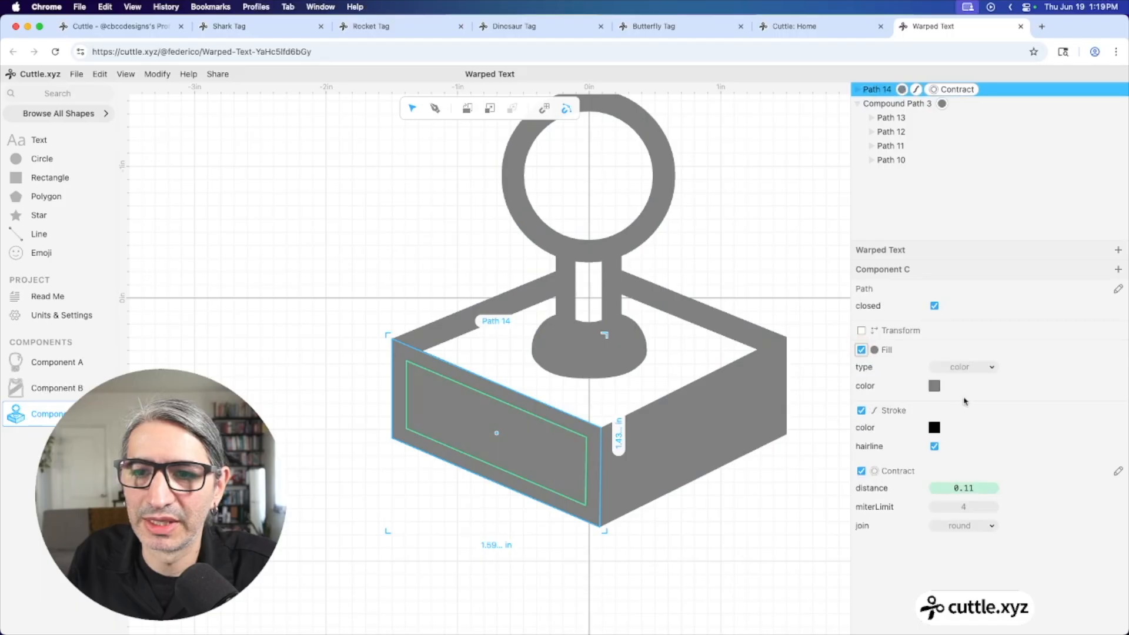
pyautogui.click(934, 385)
pyautogui.click(1062, 337)
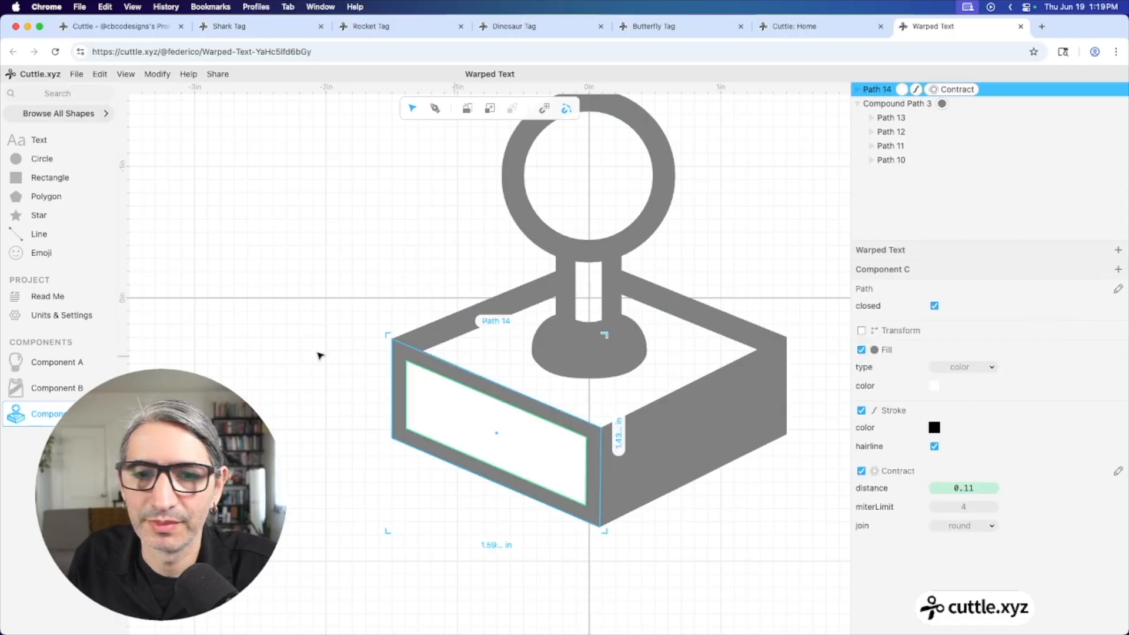
pyautogui.click(231, 320)
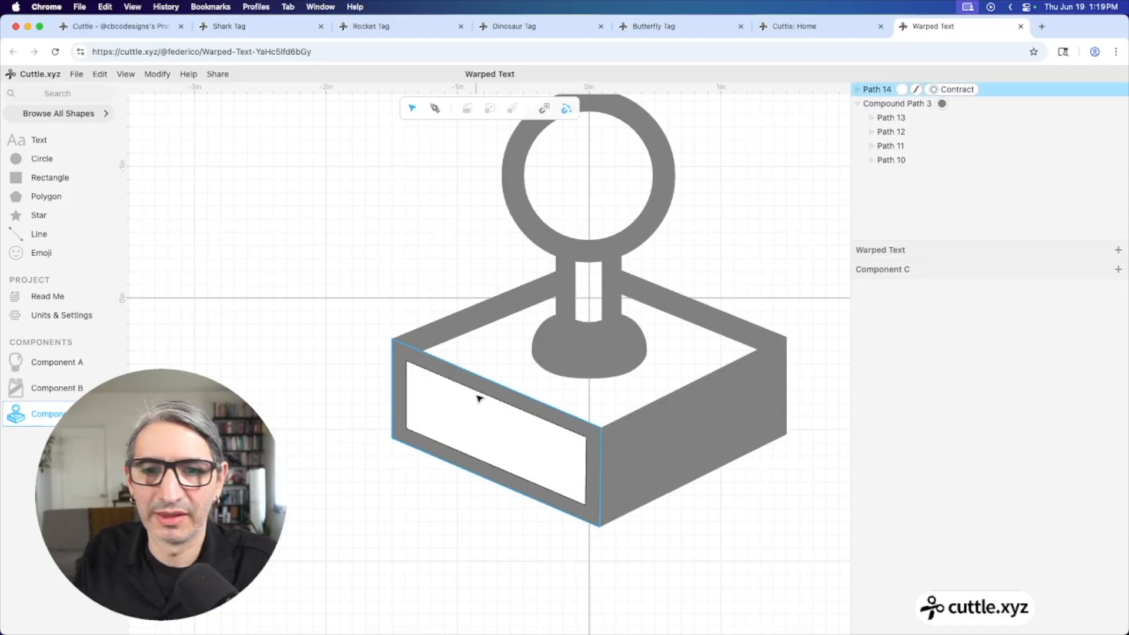
pyautogui.scroll(-5, 335, 303)
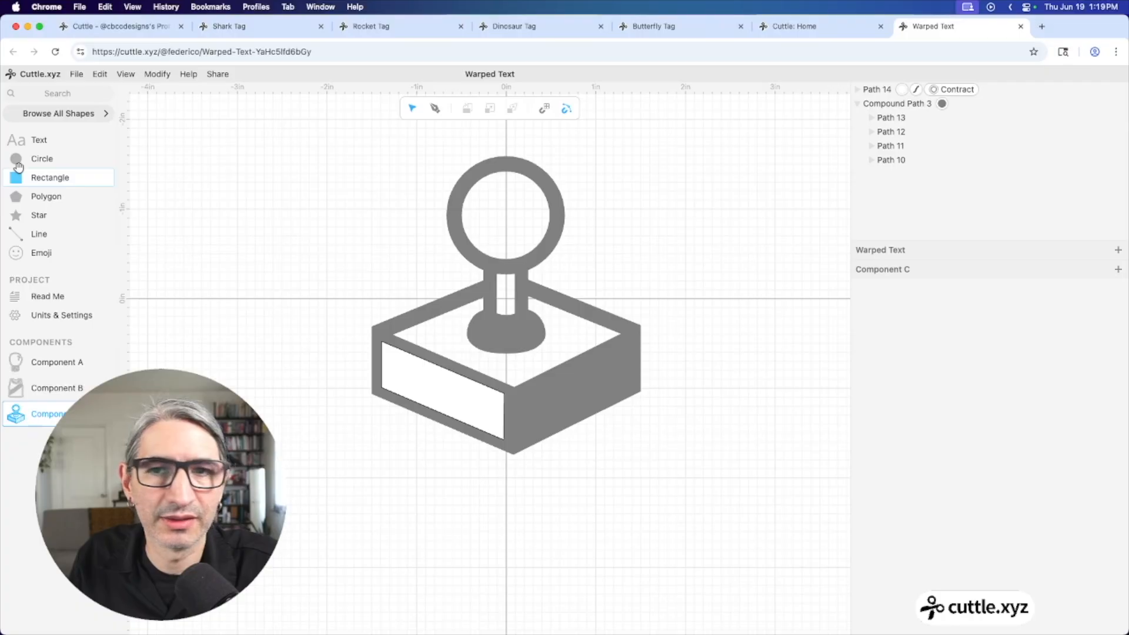
# Add a grey-outlined, grey-filled oval button, scaled 0.52 by 0.26, on the base's top beside the stick
pyautogui.click(407, 376)
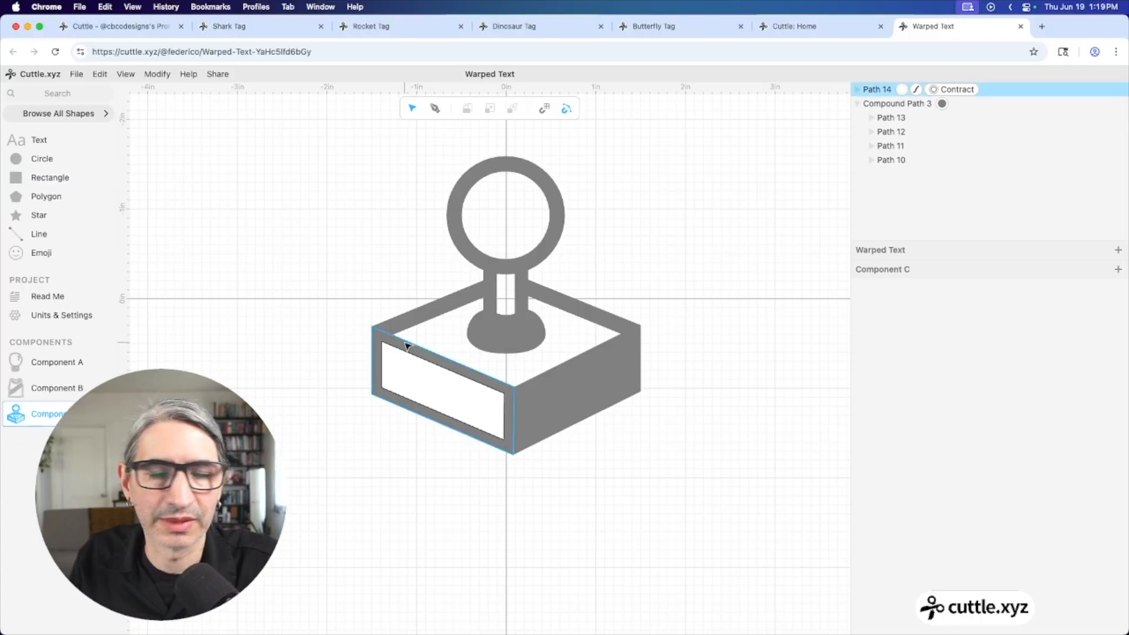
pyautogui.click(432, 383)
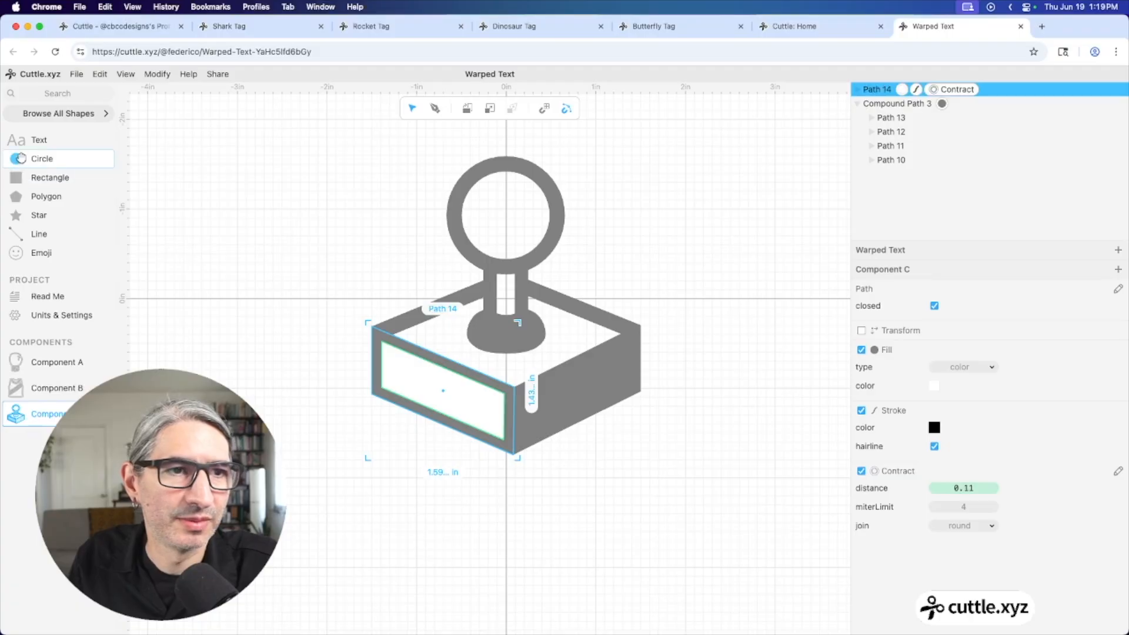
pyautogui.moveTo(16, 159); pyautogui.dragTo(446, 323)
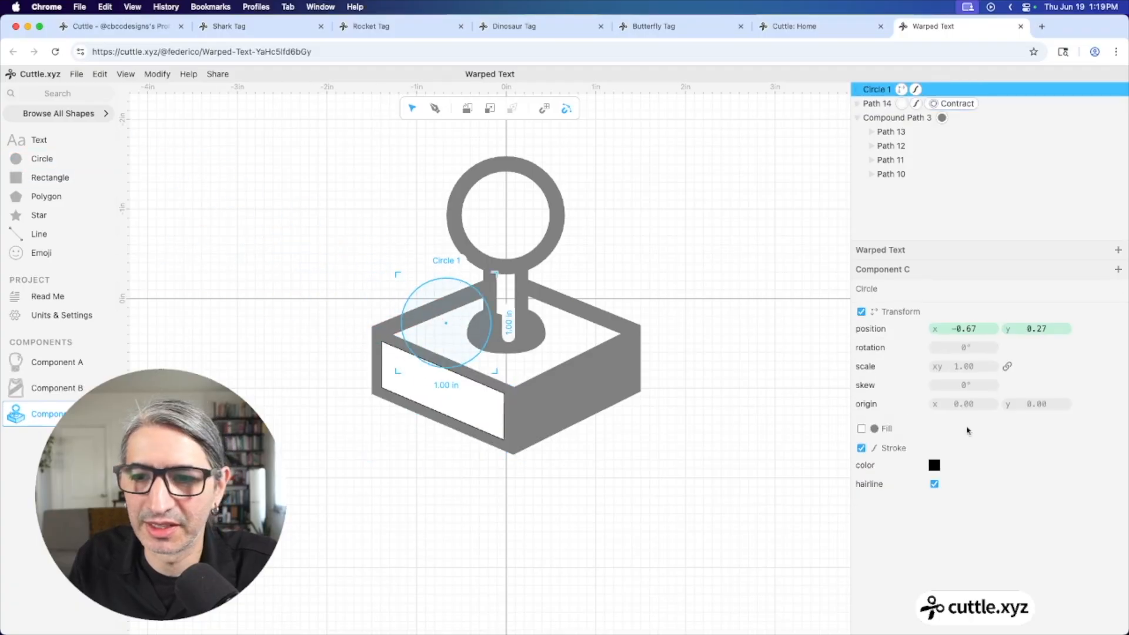
pyautogui.click(934, 466)
pyautogui.click(1009, 415)
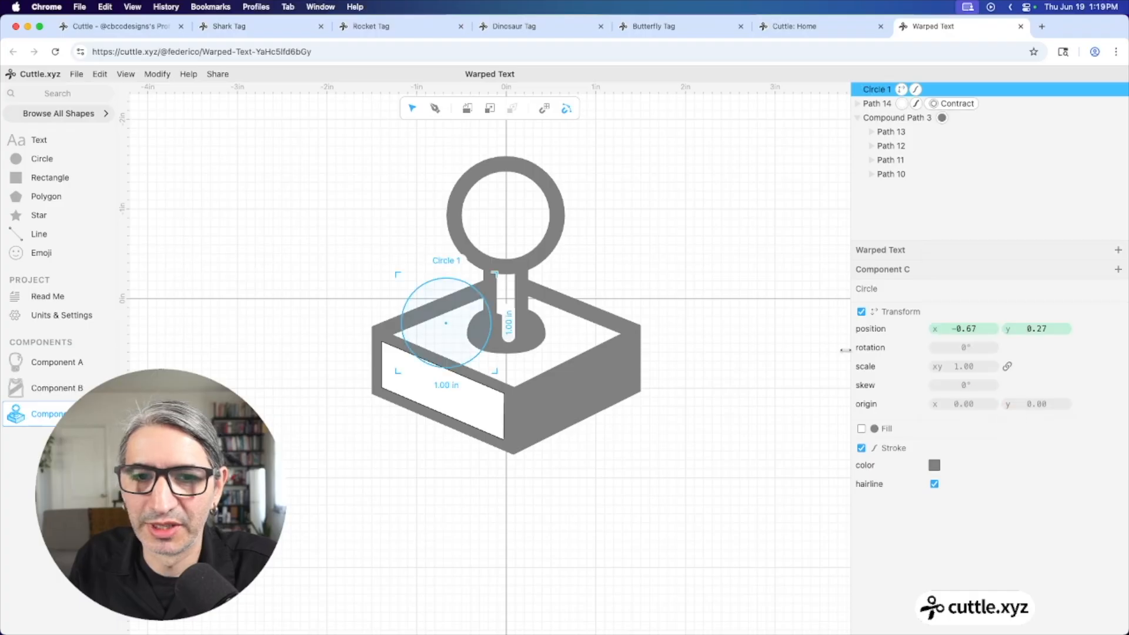
pyautogui.click(862, 429)
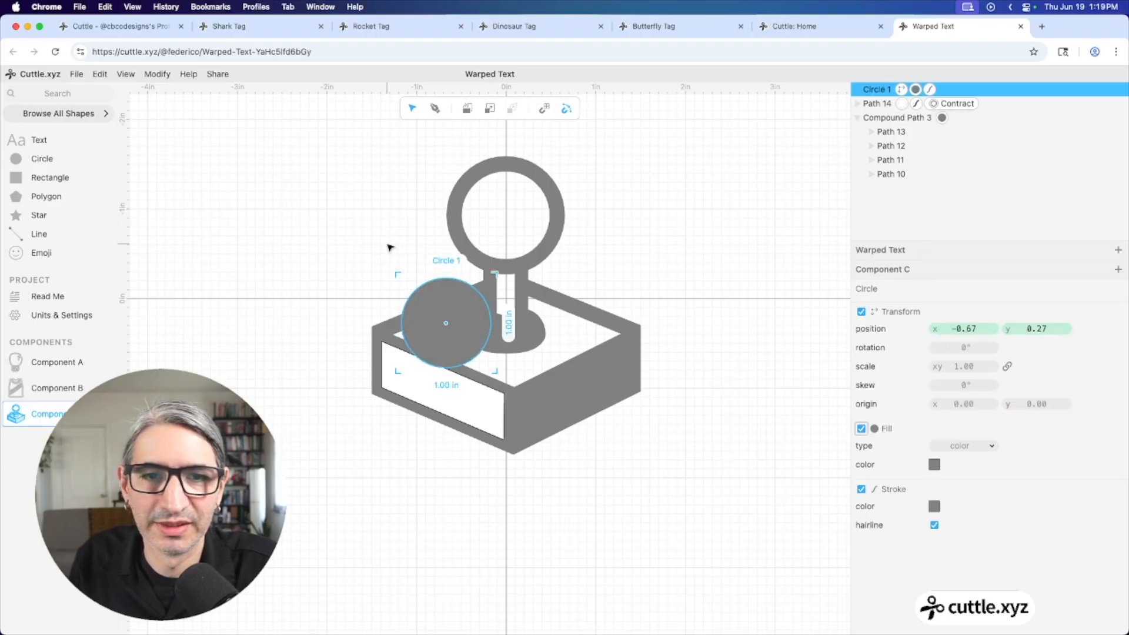
pyautogui.moveTo(493, 274); pyautogui.dragTo(452, 331)
pyautogui.click(303, 260)
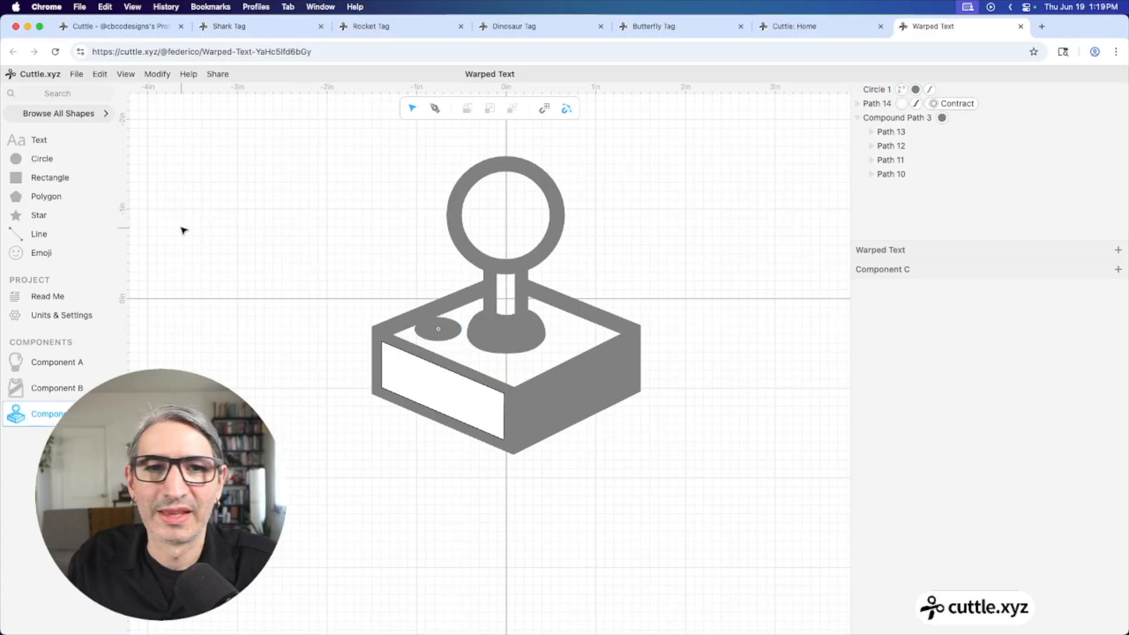
pyautogui.moveTo(300, 116); pyautogui.dragTo(806, 520)
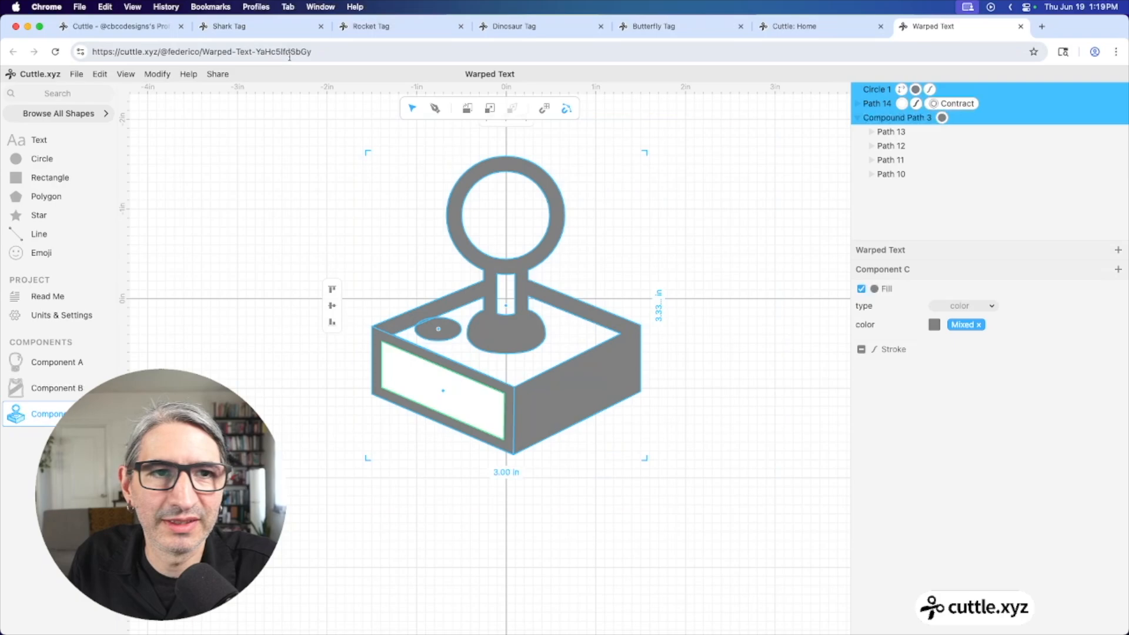
# Flatten all the joystick parts with strokeResult enabled so they become outline strokes
pyautogui.click(155, 76)
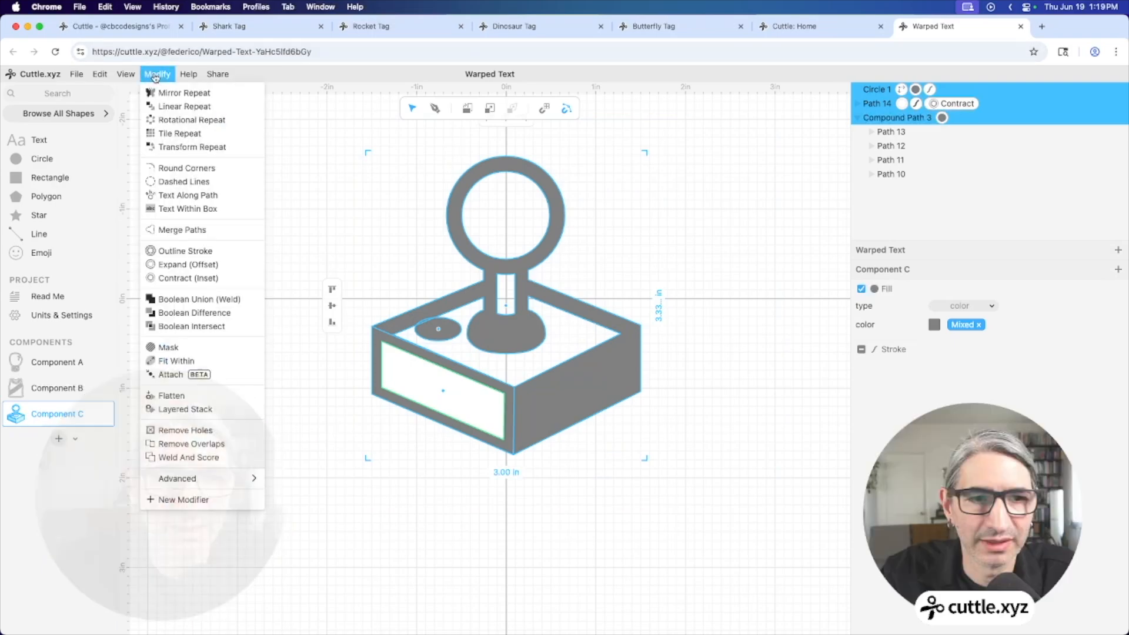
pyautogui.click(184, 397)
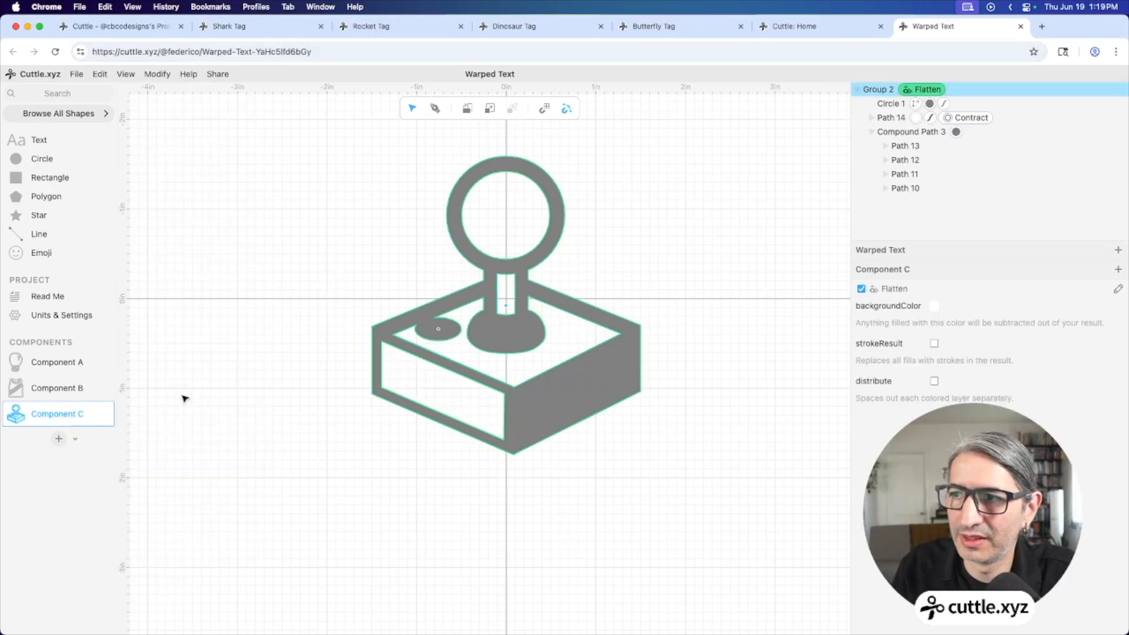
pyautogui.click(934, 344)
pyautogui.click(726, 447)
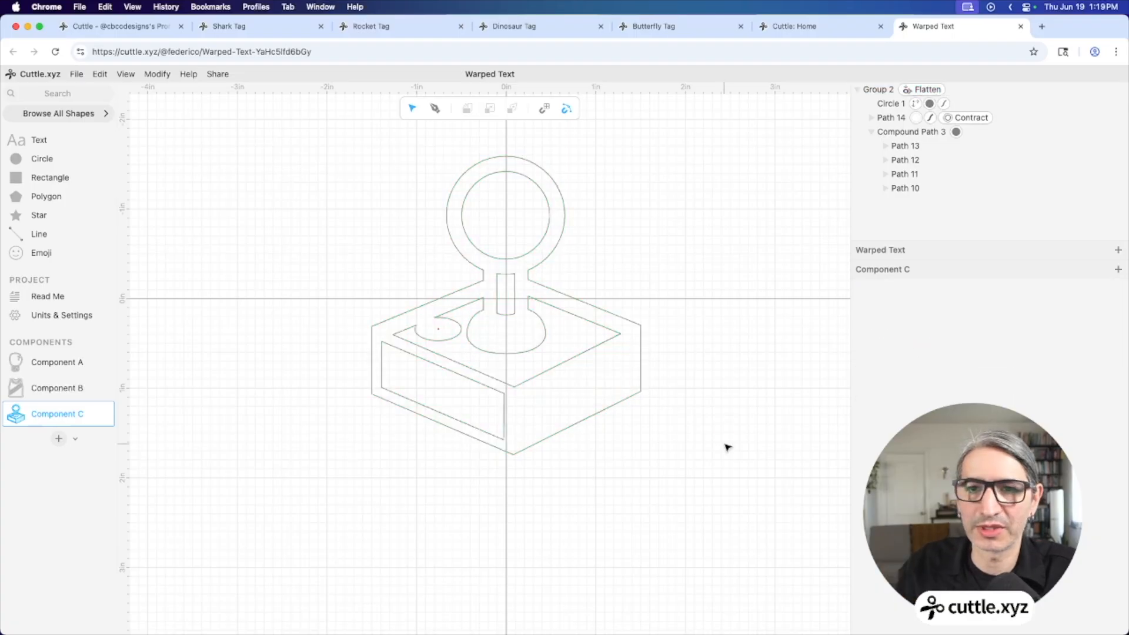
# Colour the oval button (Circle 1) and the joystick's Compound Path 3 red
pyautogui.click(930, 104)
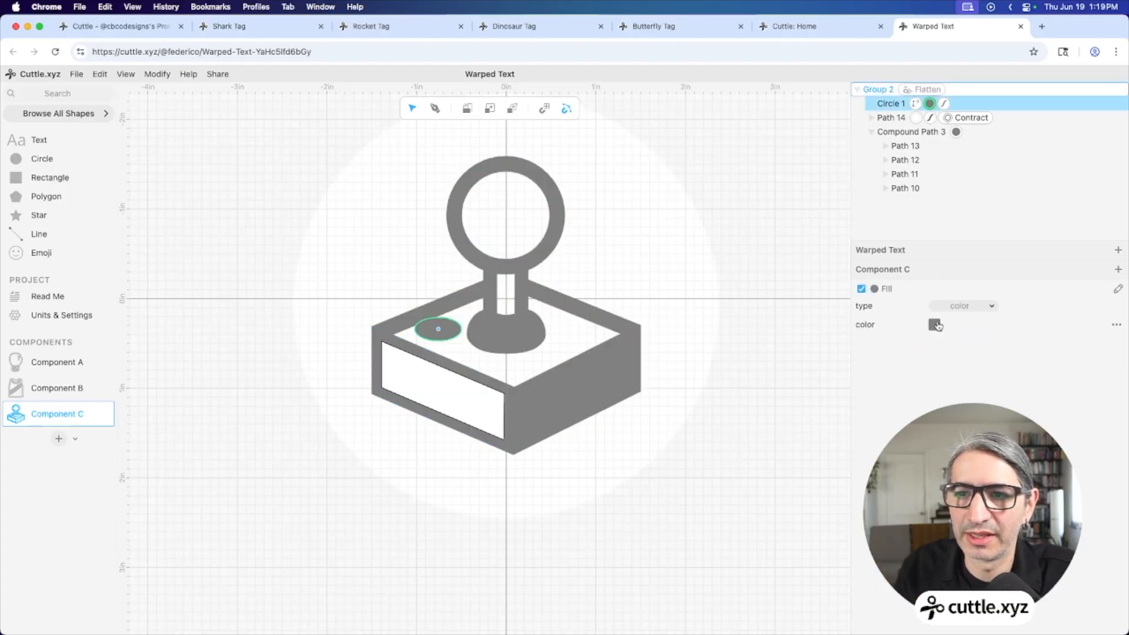
pyautogui.click(934, 326)
pyautogui.click(1029, 274)
pyautogui.click(963, 138)
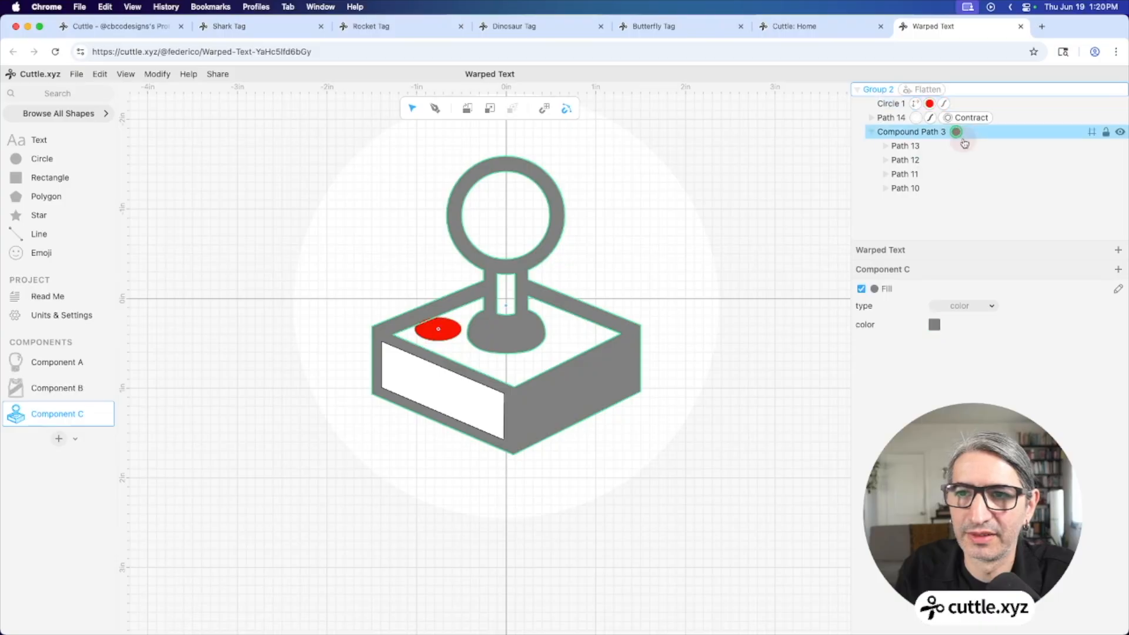
pyautogui.click(934, 325)
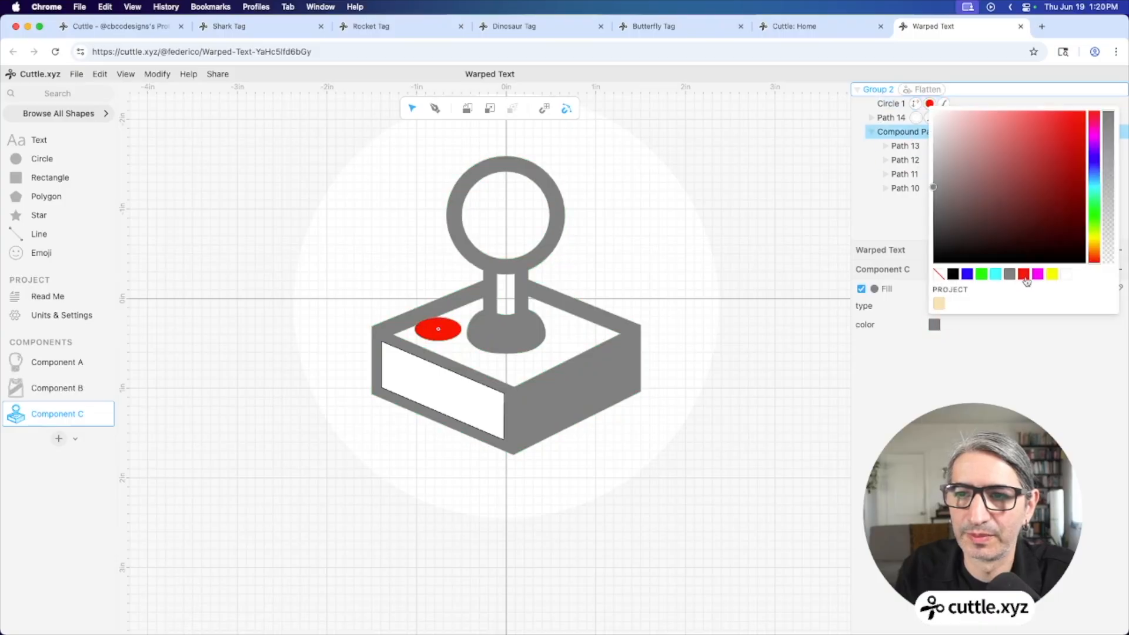
pyautogui.click(1023, 273)
pyautogui.click(710, 261)
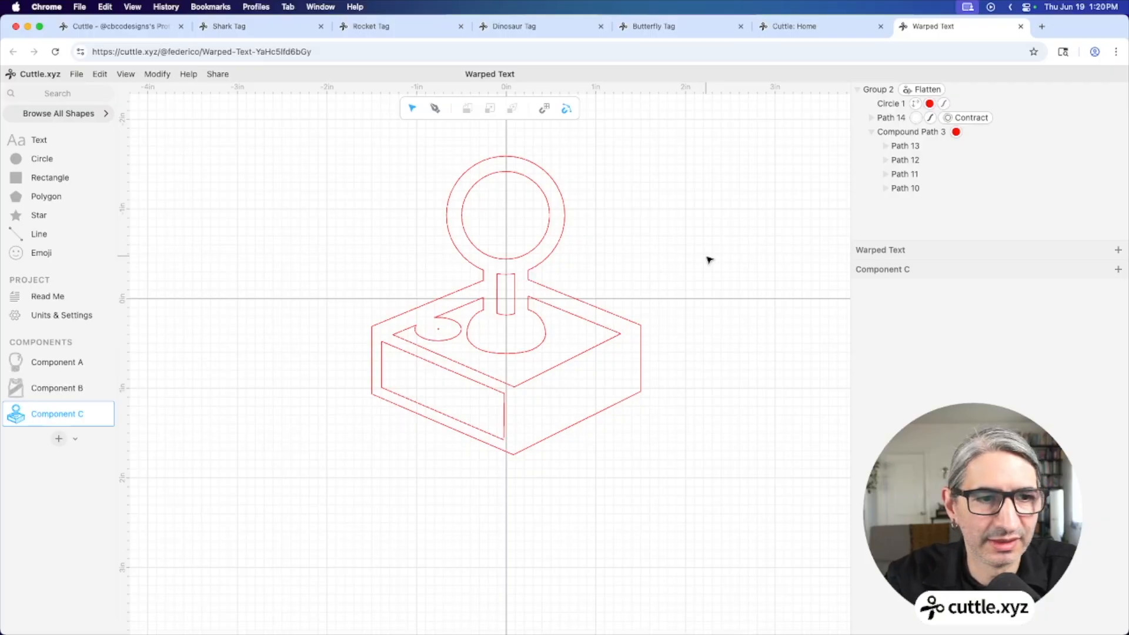
# Add Custom warped text below the joystick and set its font to Nopelia Moment
pyautogui.click(42, 89)
pyautogui.write('war')
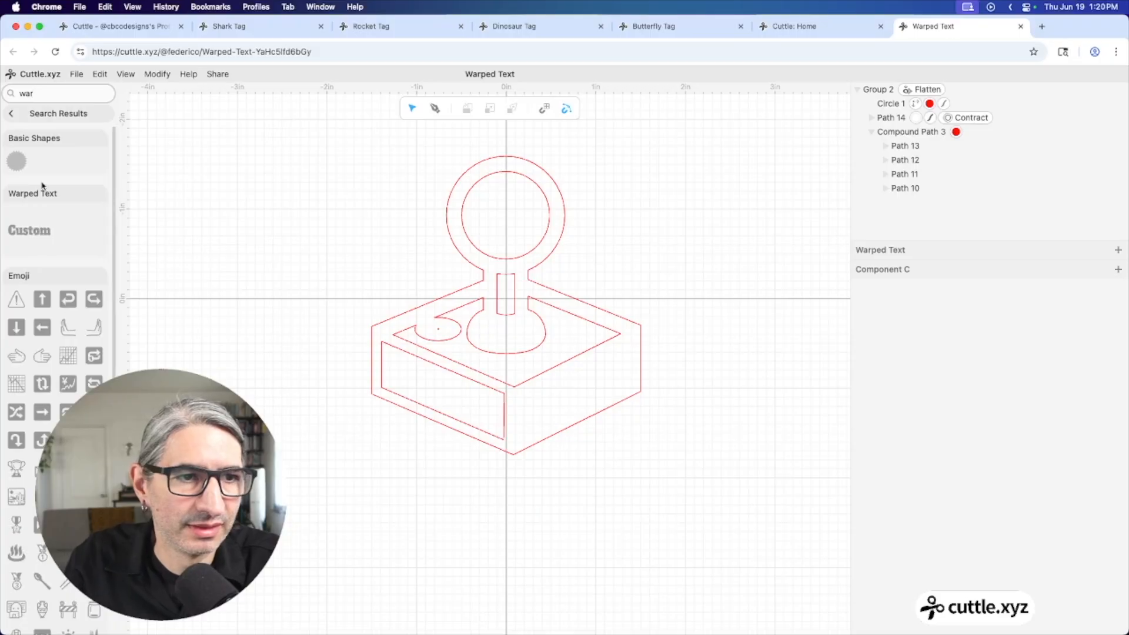
pyautogui.moveTo(26, 230); pyautogui.dragTo(445, 481)
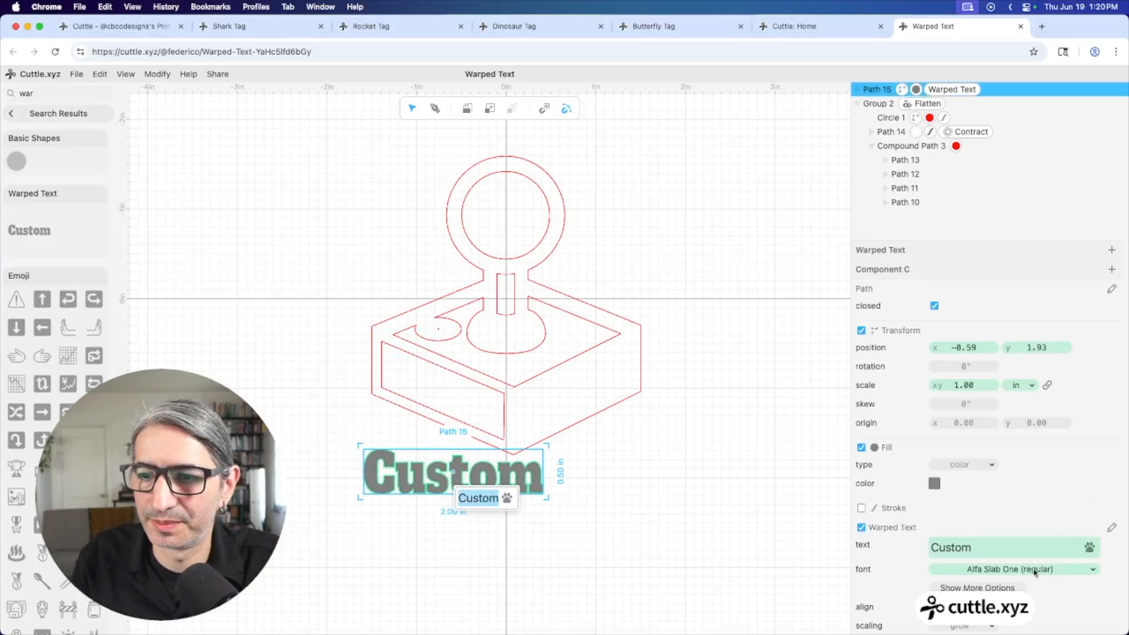
pyautogui.click(1014, 569)
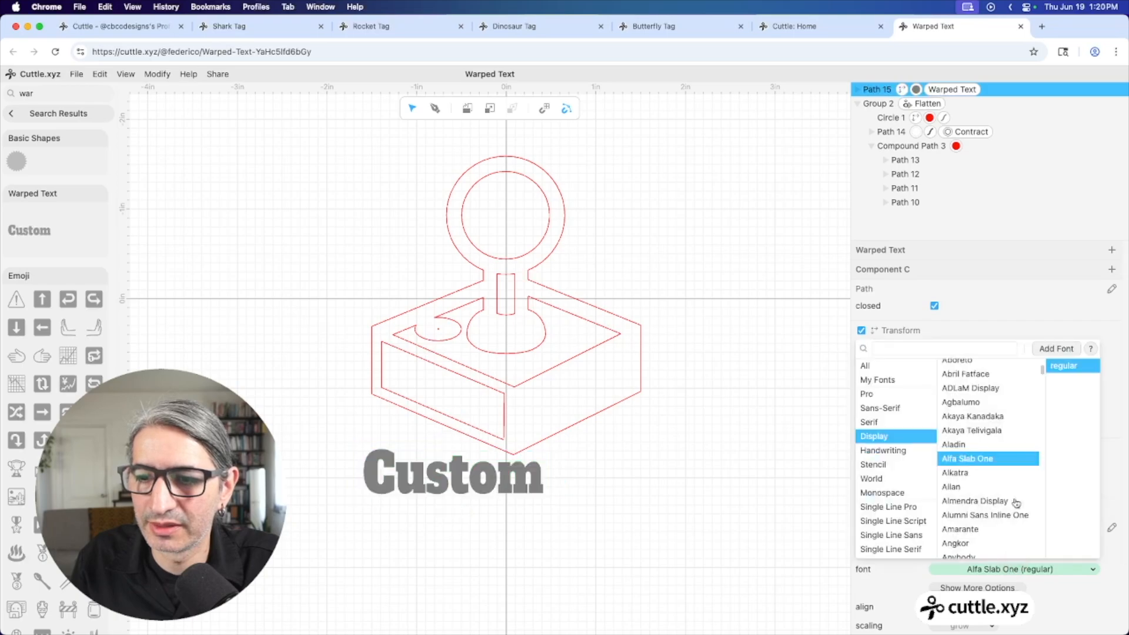
pyautogui.click(954, 348)
pyautogui.write('no')
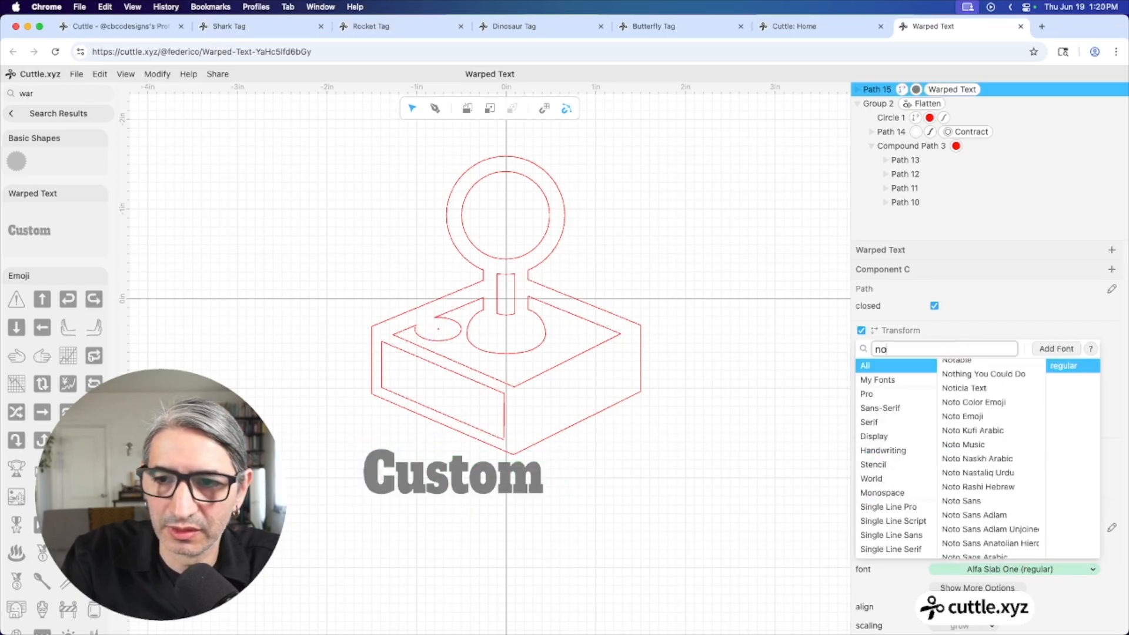
pyautogui.write('pe')
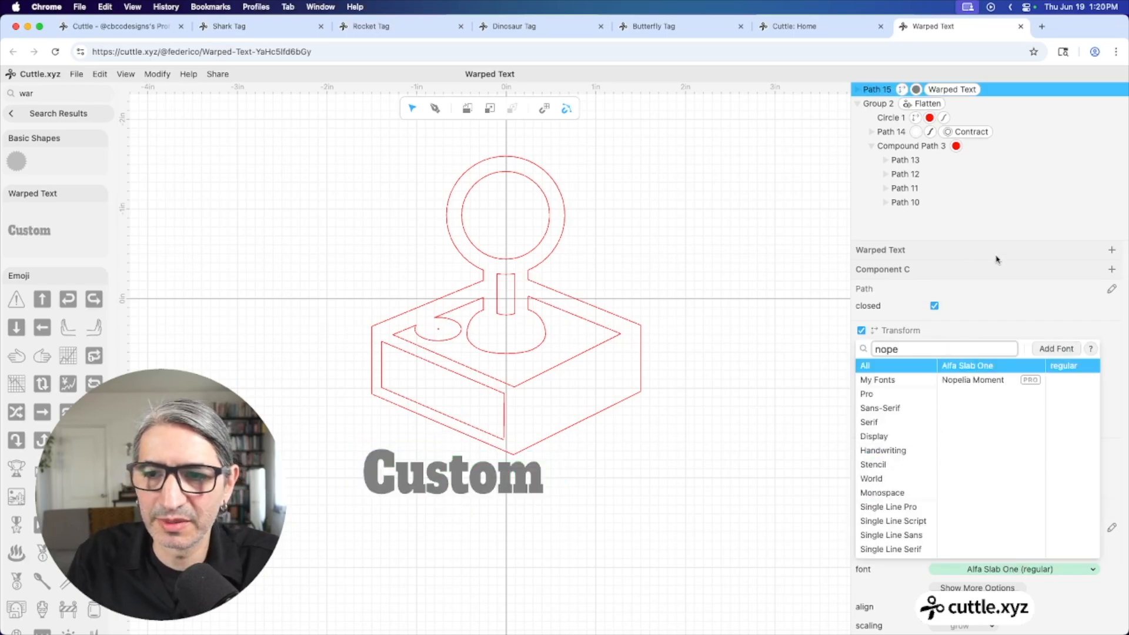
pyautogui.click(984, 382)
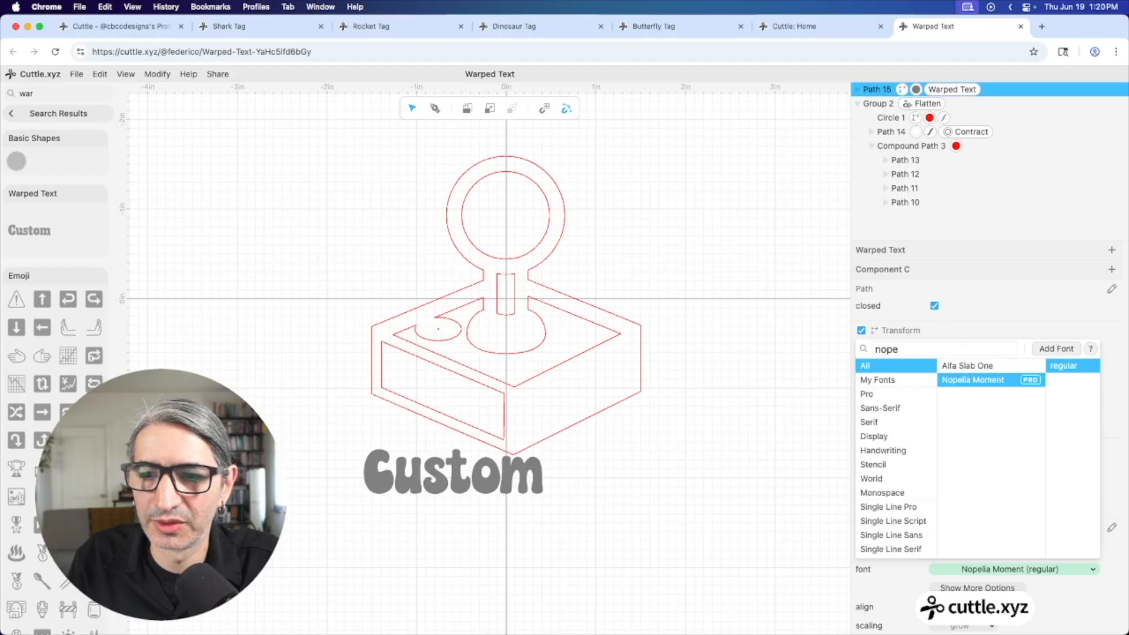
pyautogui.click(452, 471)
# Make the warped text uppercase, change it to DANIEL, and move it onto the joystick base
pyautogui.scroll(-4, 996, 538)
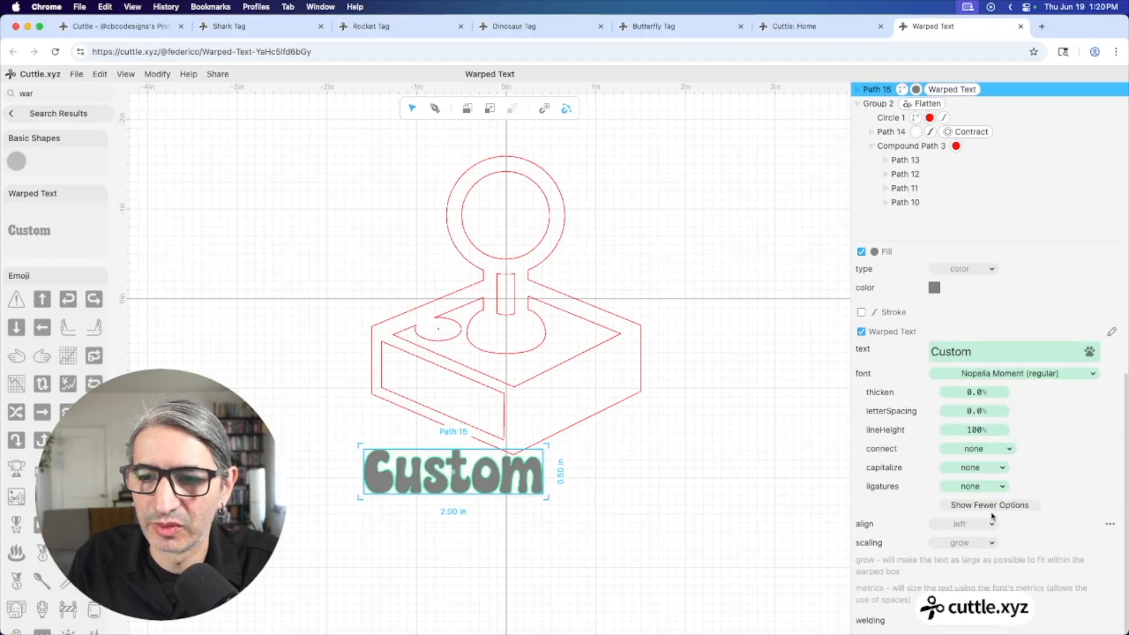
pyautogui.click(971, 469)
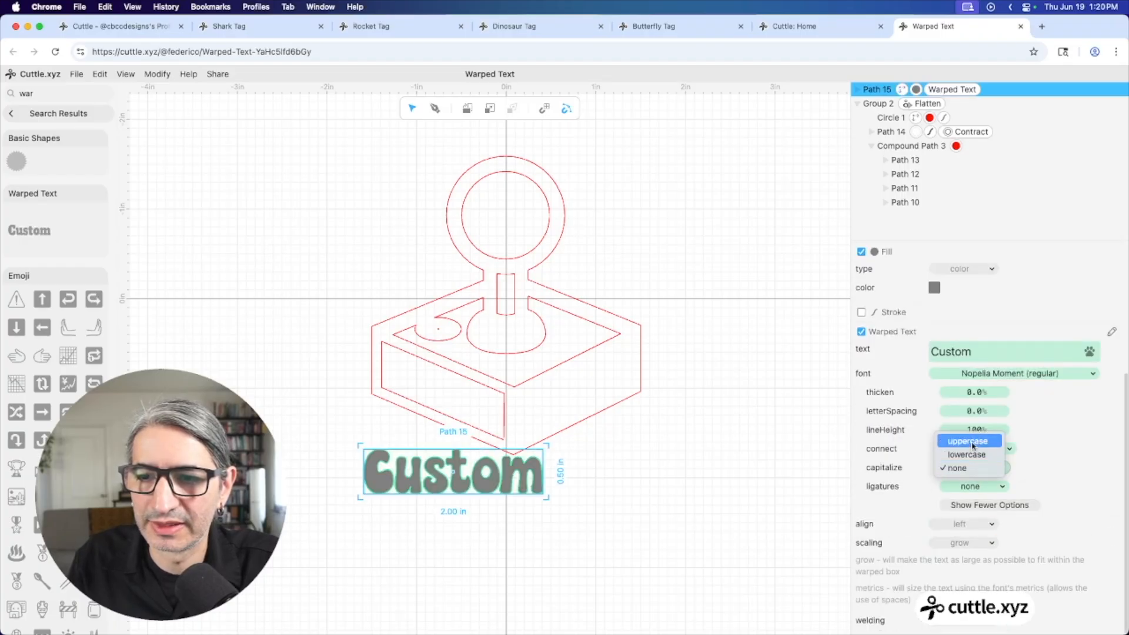
pyautogui.click(975, 445)
pyautogui.click(740, 486)
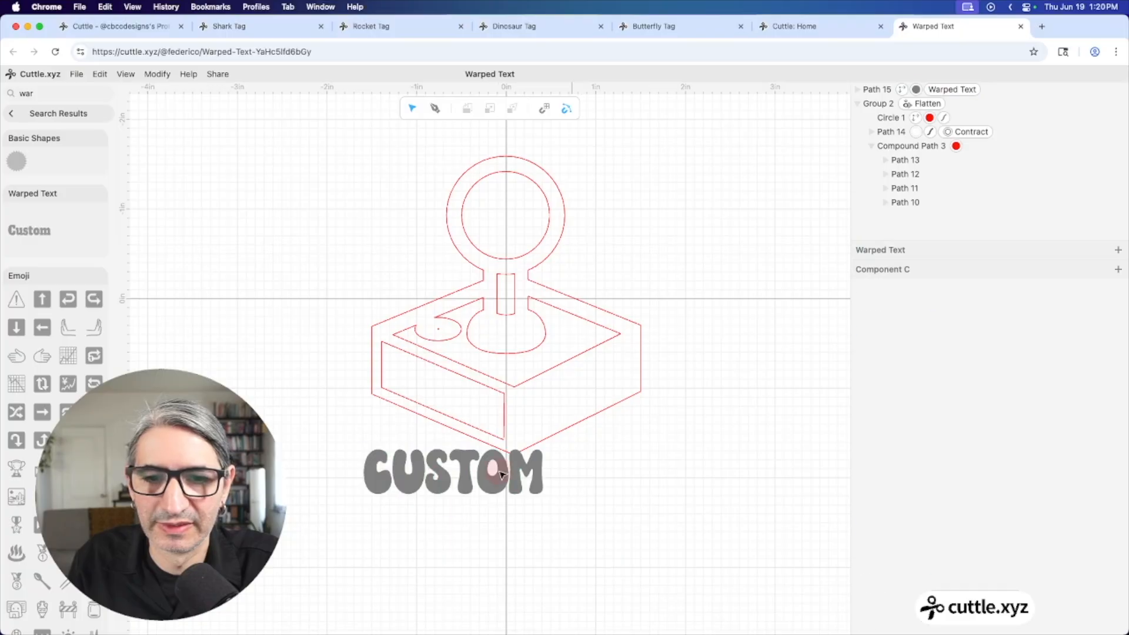
pyautogui.click(501, 474)
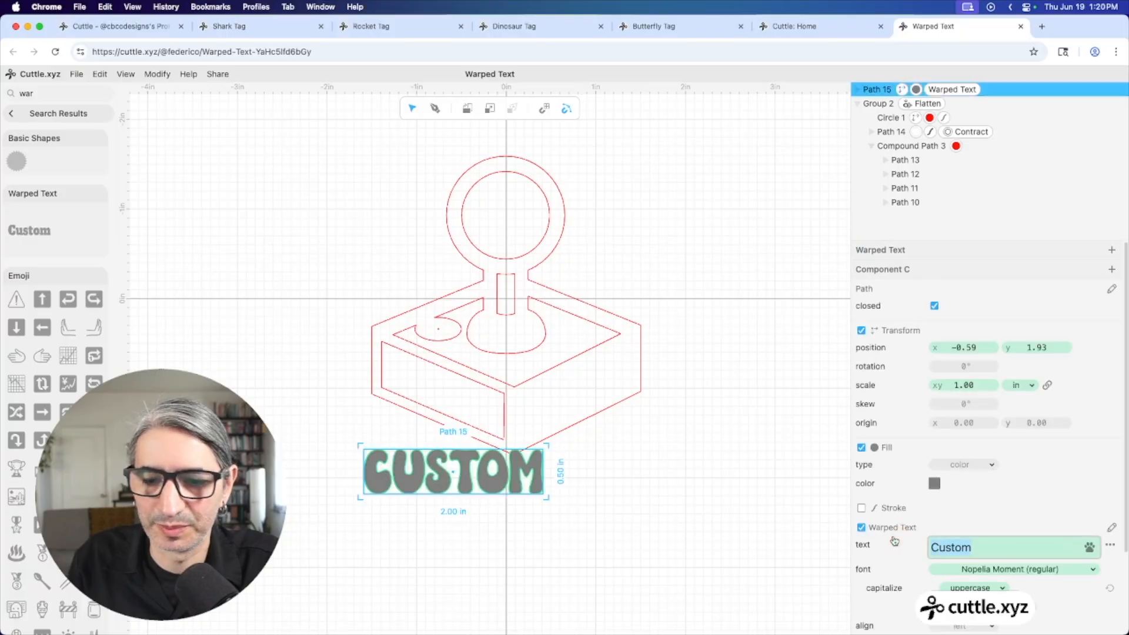
pyautogui.write('daniel')
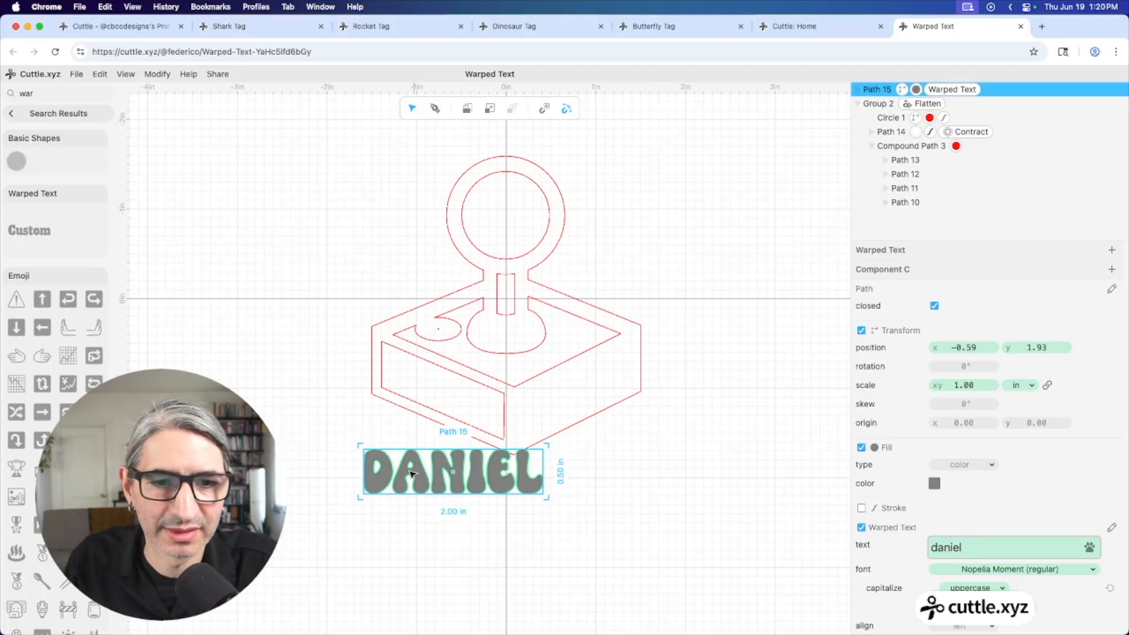
pyautogui.moveTo(365, 449); pyautogui.dragTo(388, 345)
# Drag DANIEL's warp corners so the text slants to match the base's front face
pyautogui.scroll(3, 480, 391)
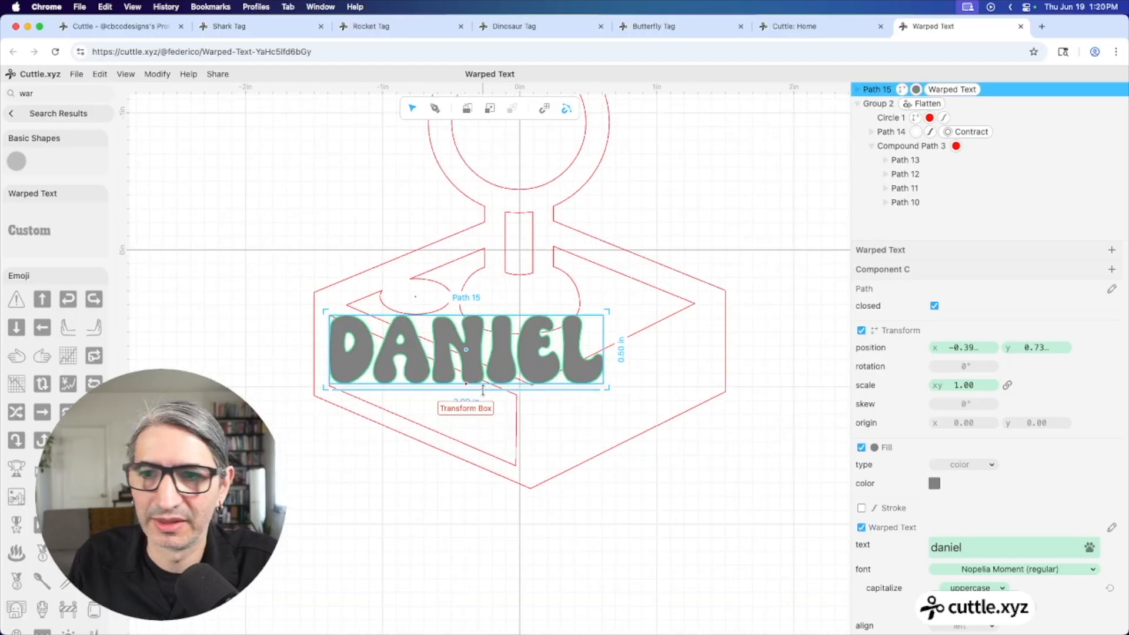
pyautogui.scroll(2, 488, 370)
pyautogui.press('Escape')
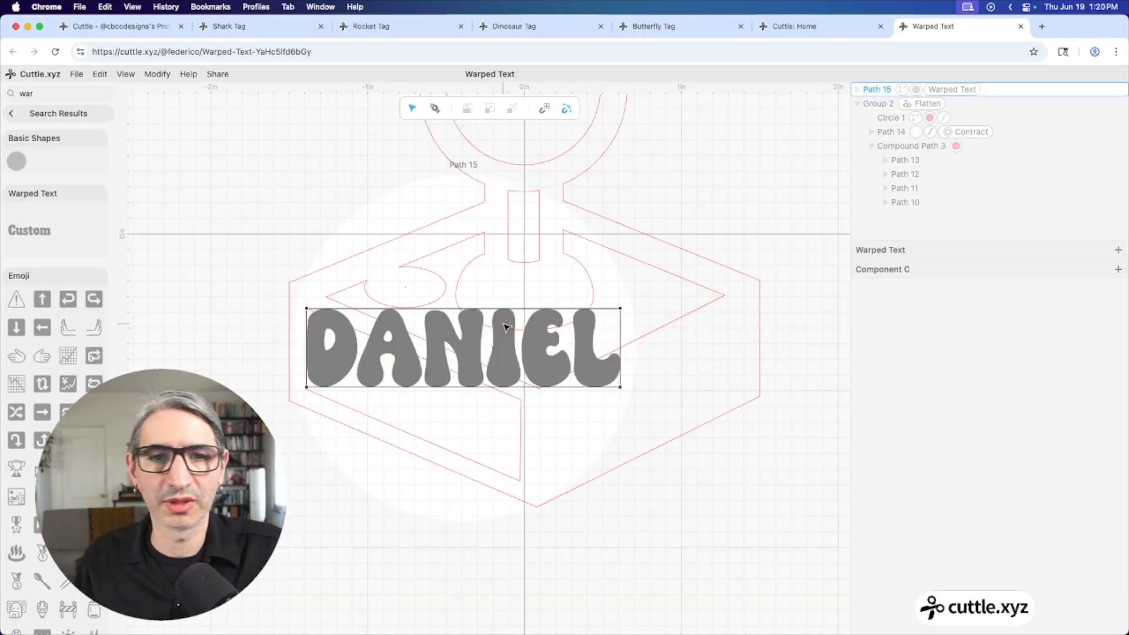
pyautogui.moveTo(620, 308); pyautogui.dragTo(576, 352)
pyautogui.moveTo(621, 387); pyautogui.dragTo(522, 480)
pyautogui.moveTo(304, 390)
pyautogui.mouseDown()
pyautogui.moveTo(321, 388)
pyautogui.moveTo(297, 393)
pyautogui.mouseUp()
pyautogui.scroll(5, 318, 389)
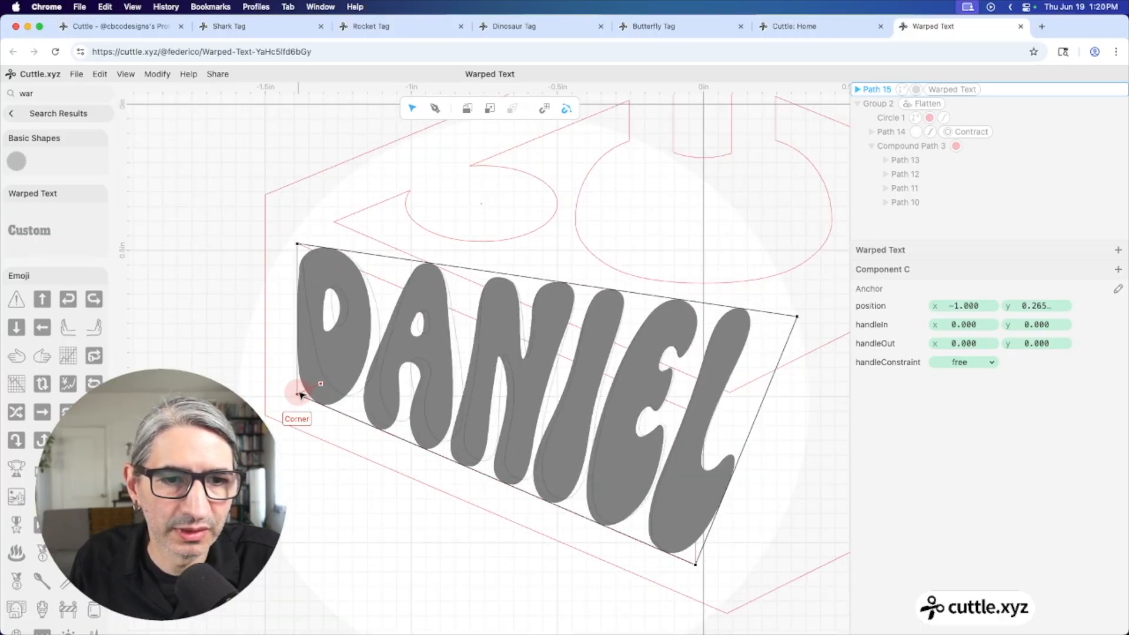
pyautogui.click(796, 315)
pyautogui.moveTo(800, 318); pyautogui.dragTo(696, 413)
pyautogui.scroll(-5, 713, 375)
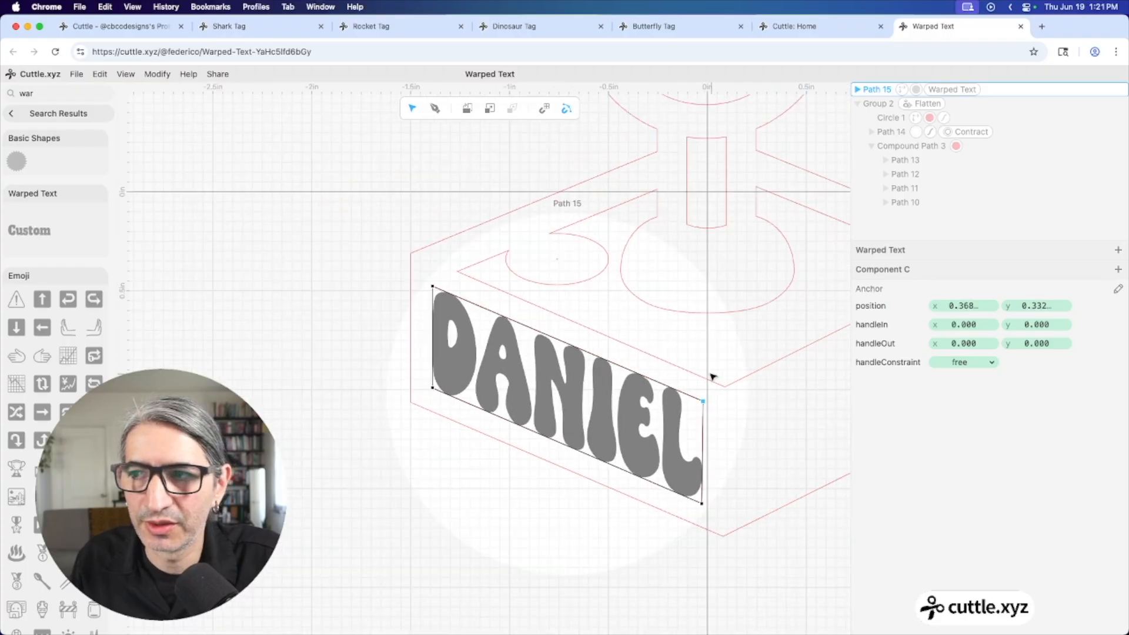
pyautogui.click(457, 280)
# Bring the whole joystick design back into view and select the front panel's Contract modifier
pyautogui.hscroll(5, 461, 269)
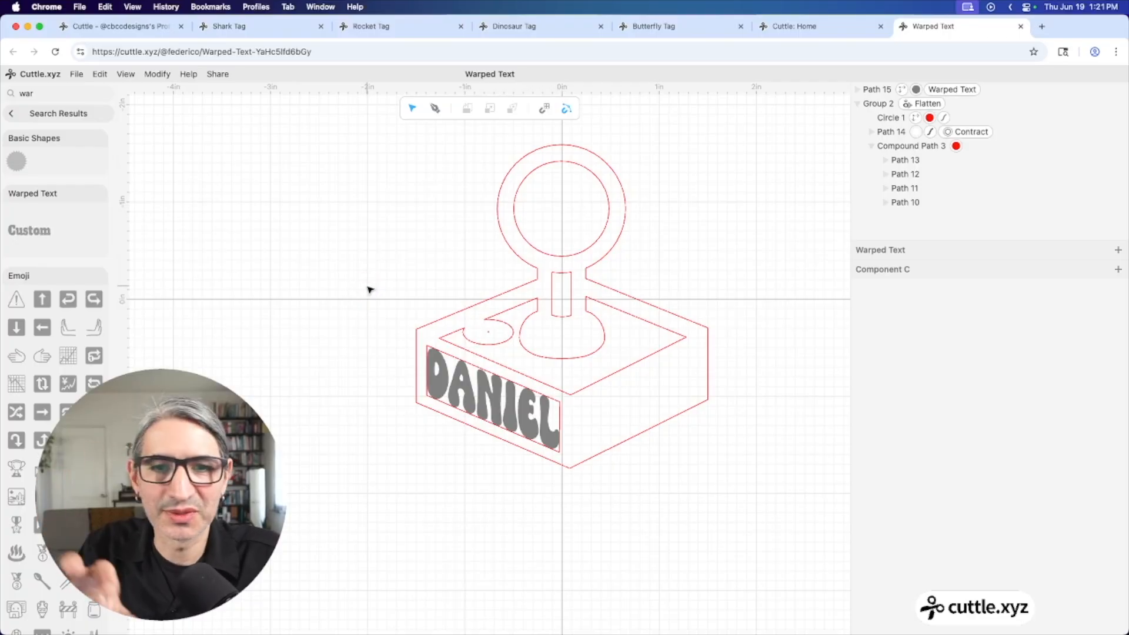
pyautogui.scroll(3, 416, 267)
pyautogui.scroll(1, 429, 274)
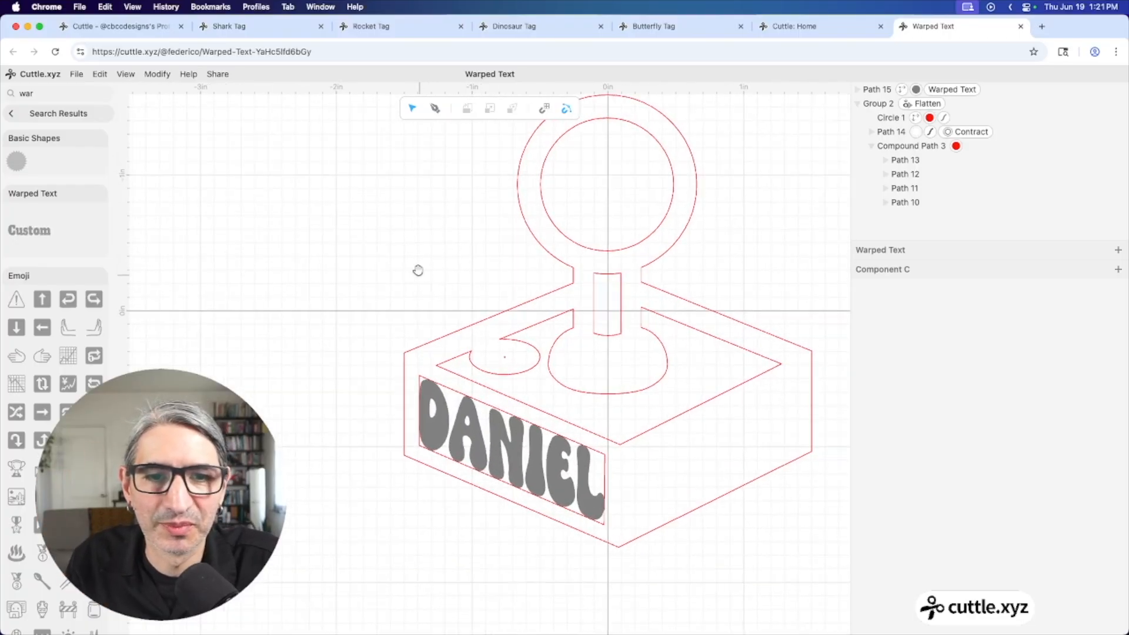
pyautogui.moveTo(419, 270); pyautogui.dragTo(392, 267)
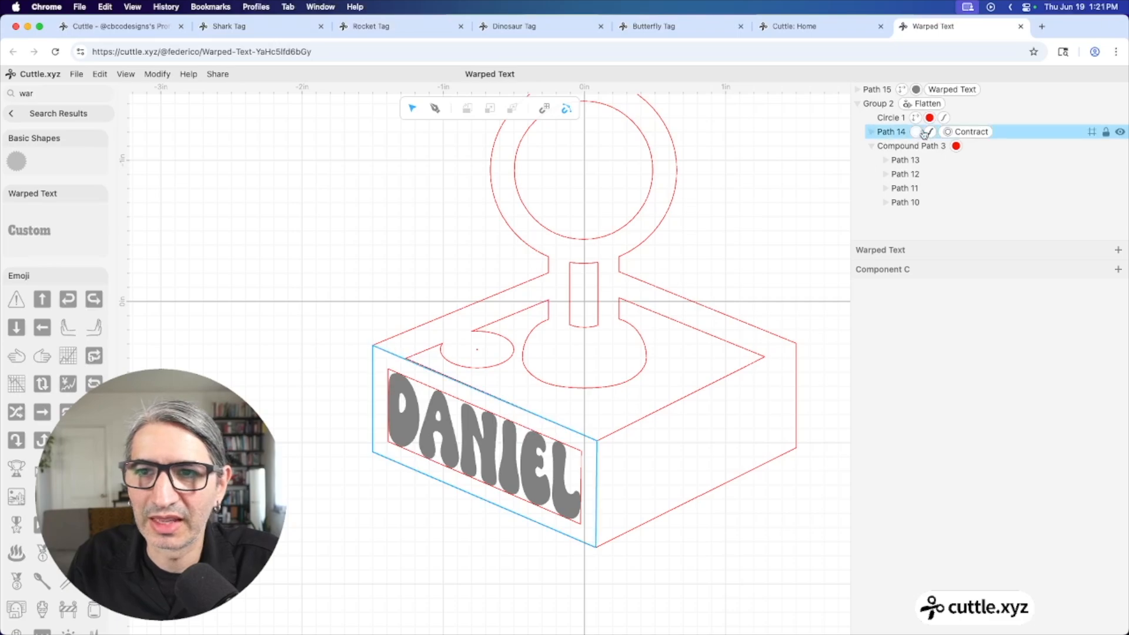
pyautogui.click(963, 135)
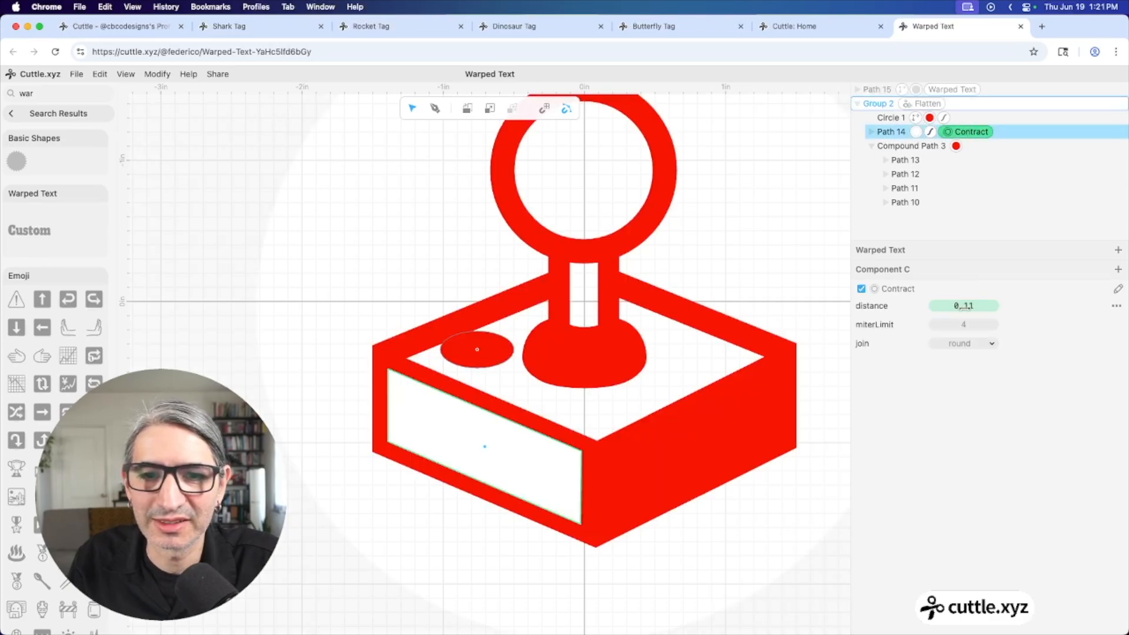
# Raise the front panel's Contract distance from 0.11 to 0.14
pyautogui.moveTo(963, 305); pyautogui.dragTo(981, 305)
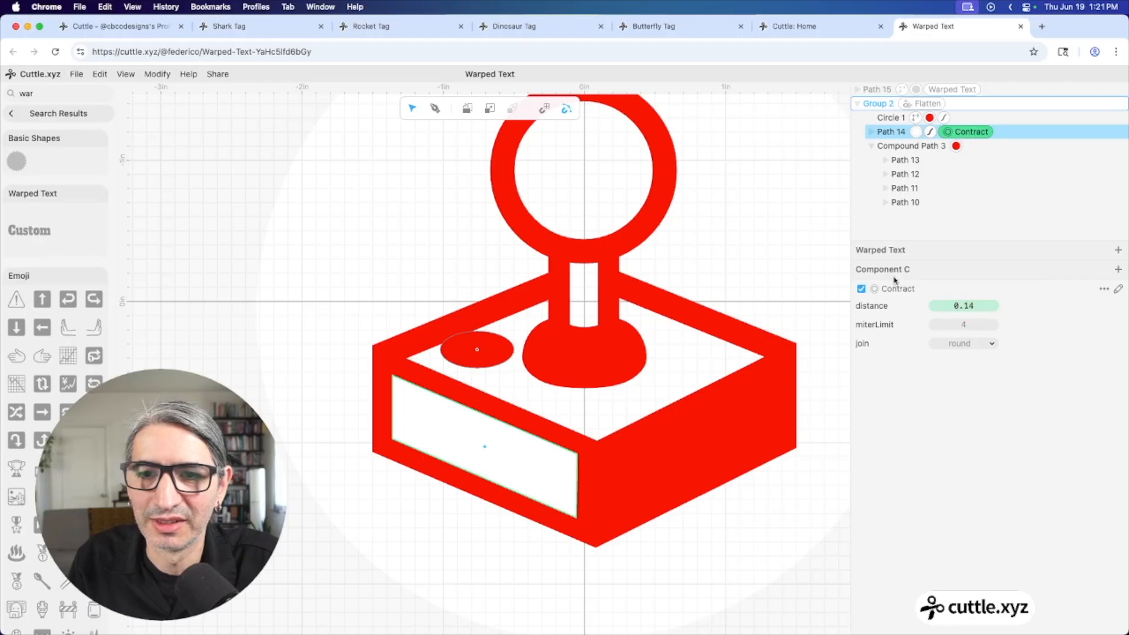
pyautogui.click(781, 262)
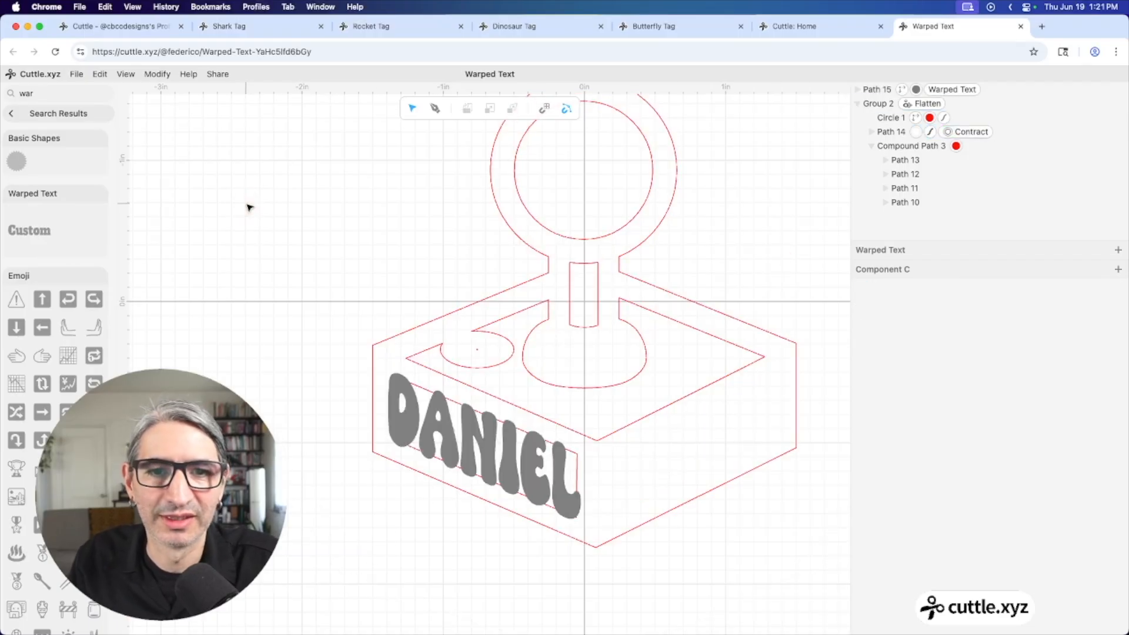
pyautogui.scroll(-3, 247, 206)
pyautogui.moveTo(272, 207); pyautogui.dragTo(332, 247)
pyautogui.click(423, 371)
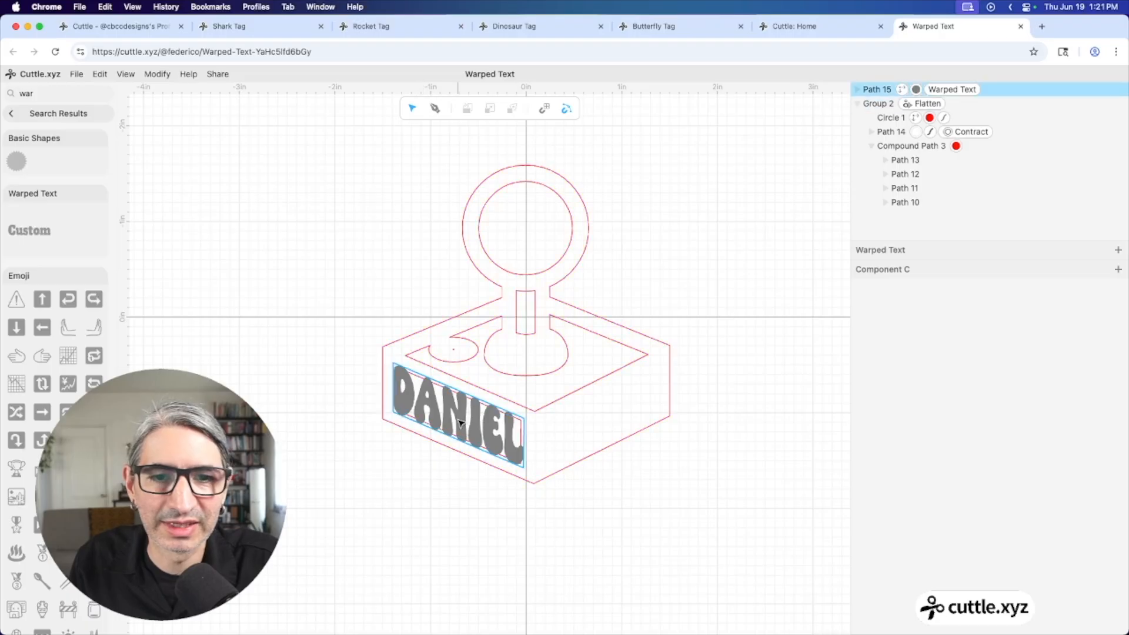
pyautogui.click(753, 501)
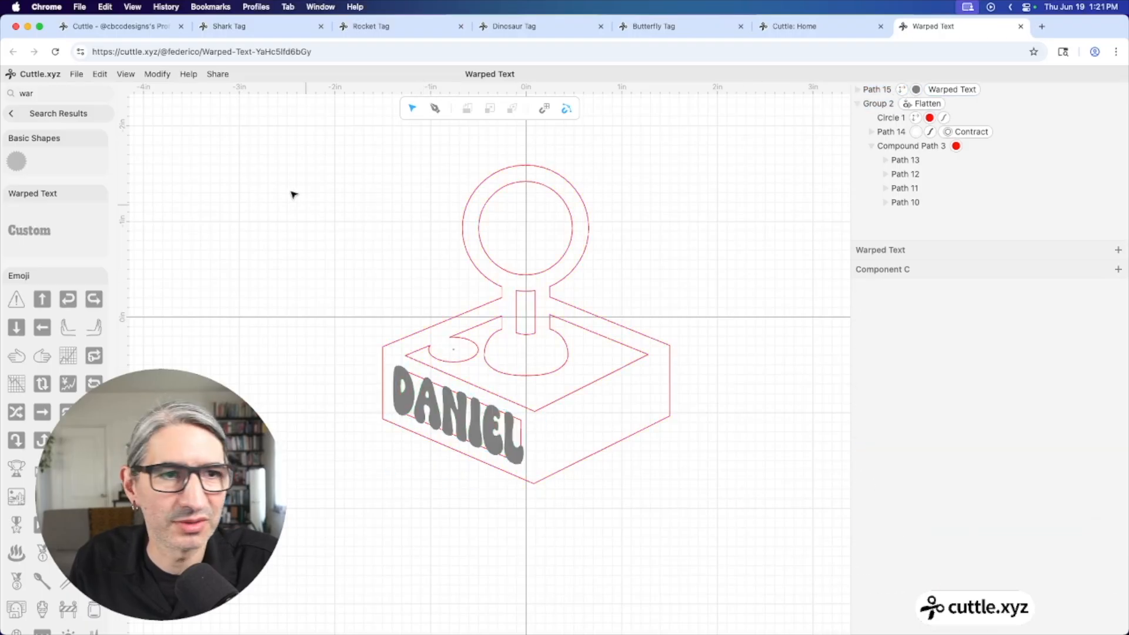
pyautogui.click(77, 115)
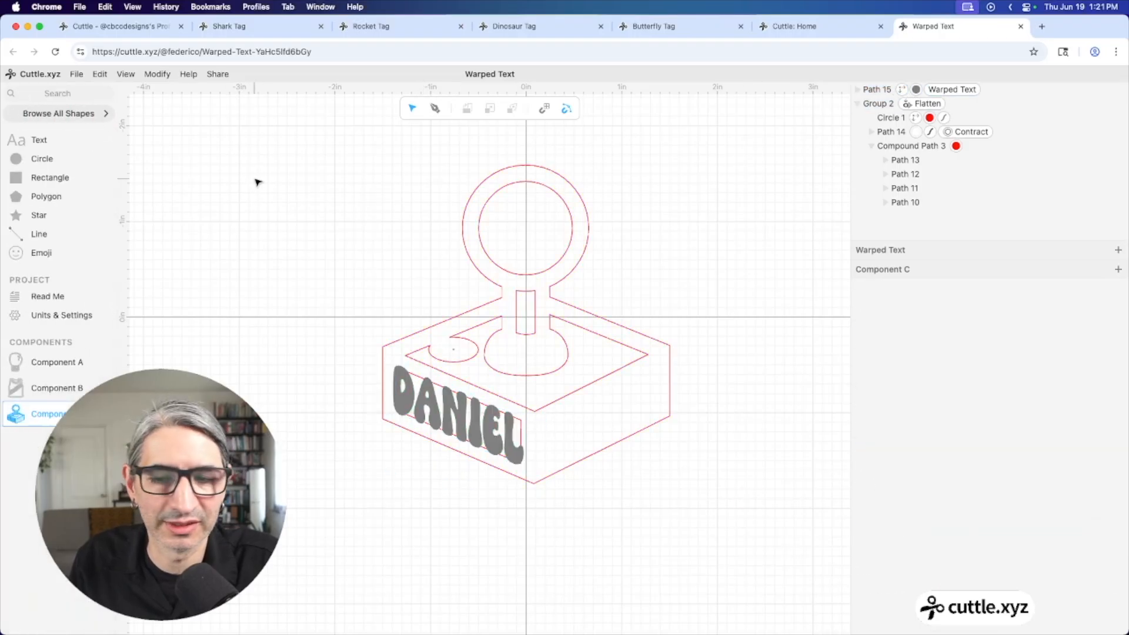
# Apply Weld And Score to the whole joystick design together with the DANIEL text
pyautogui.moveTo(263, 172); pyautogui.dragTo(716, 536)
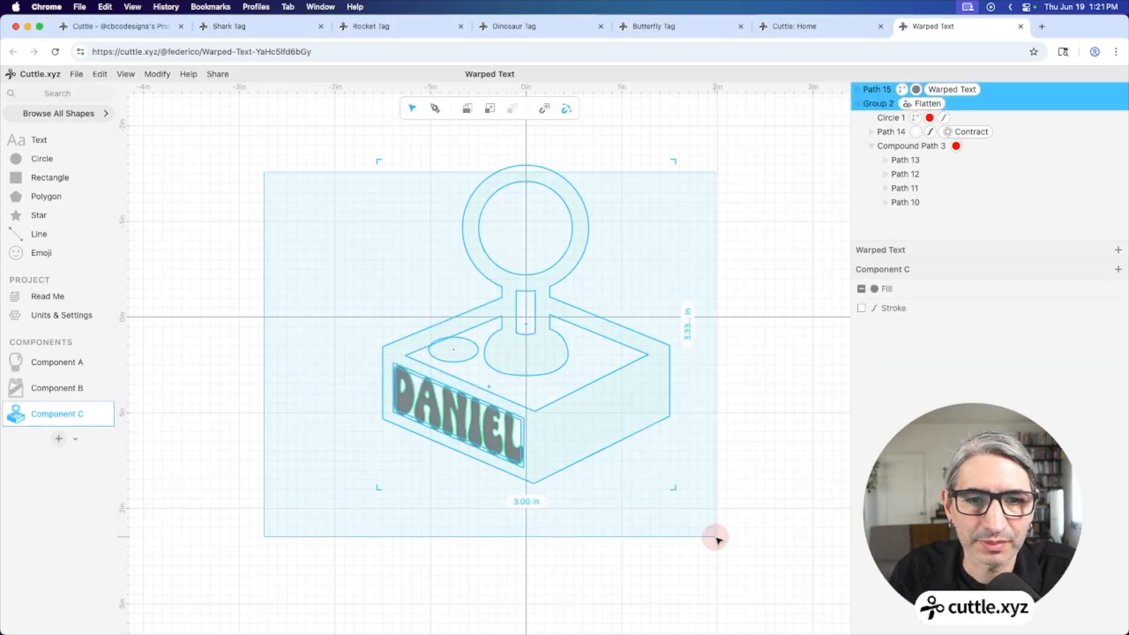
pyautogui.click(157, 74)
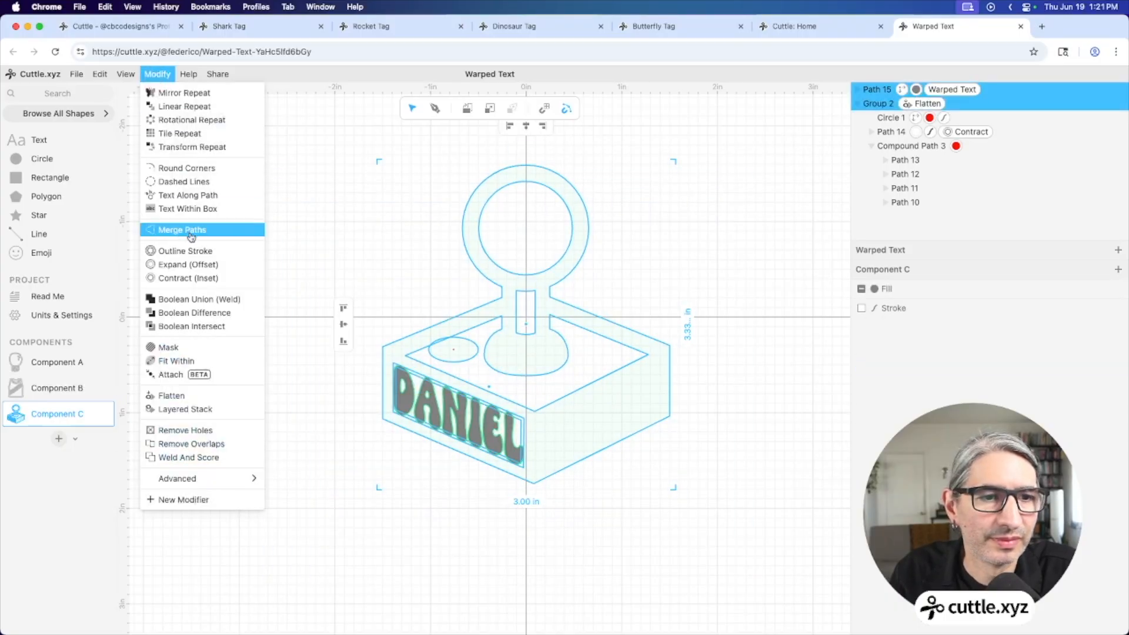
pyautogui.click(198, 458)
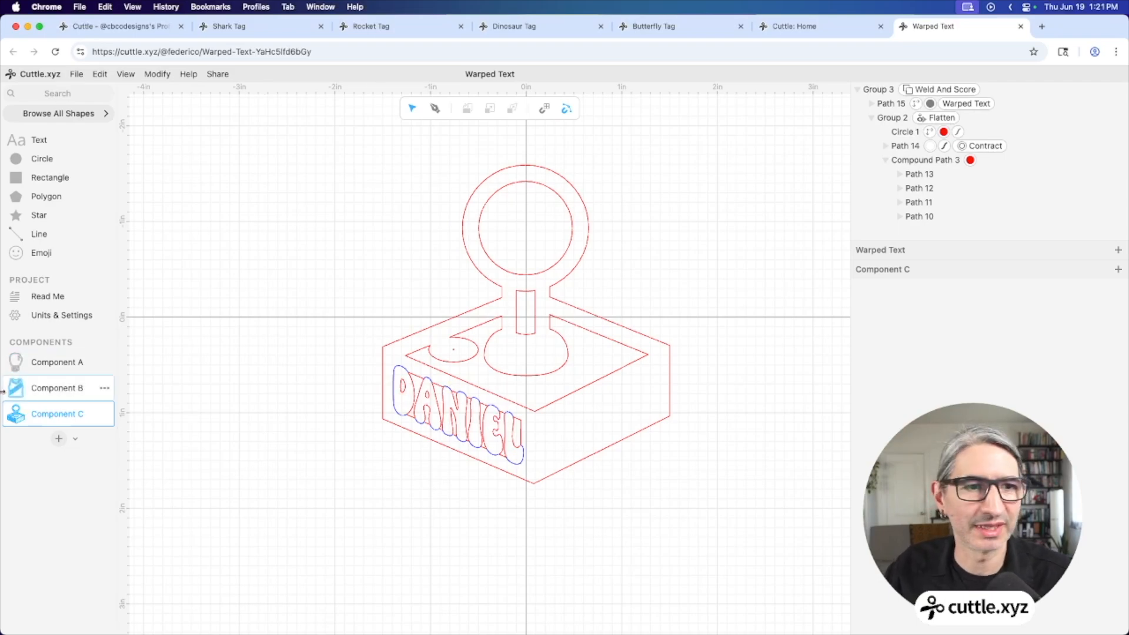
# Check Components A and B, then return to Component C's joystick design
pyautogui.click(54, 364)
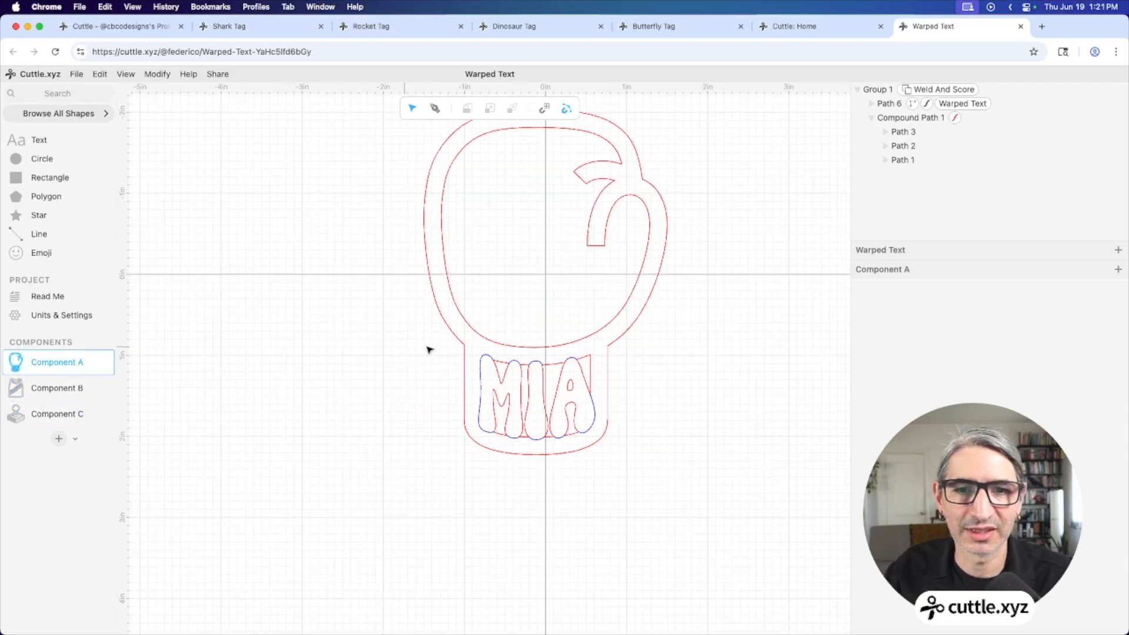
pyautogui.click(50, 386)
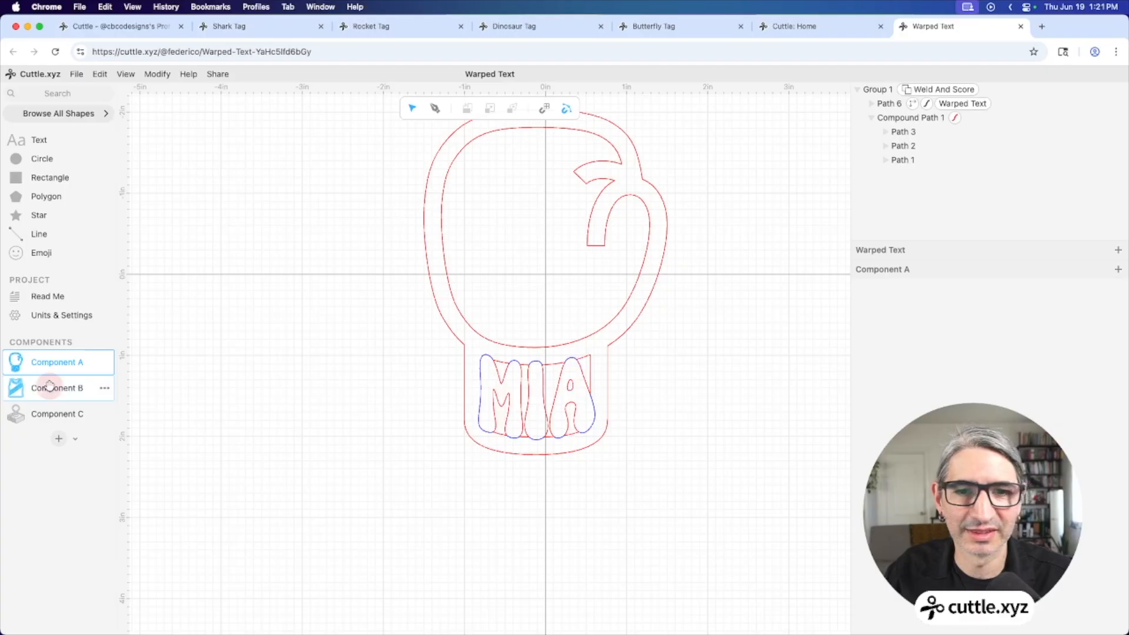
pyautogui.click(37, 414)
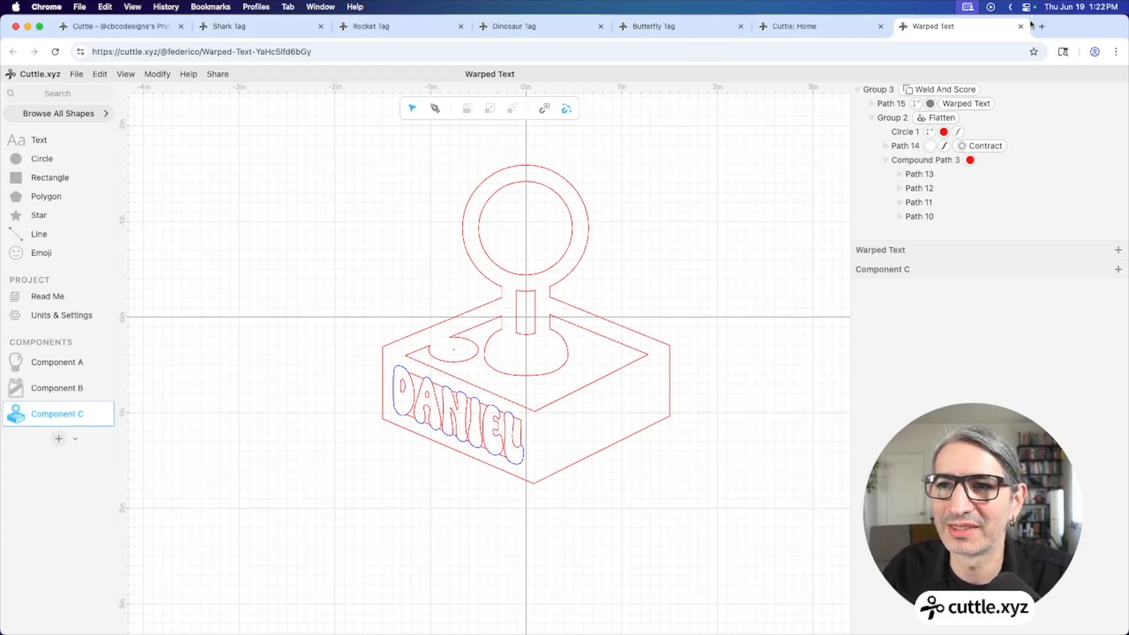
pyautogui.click(77, 75)
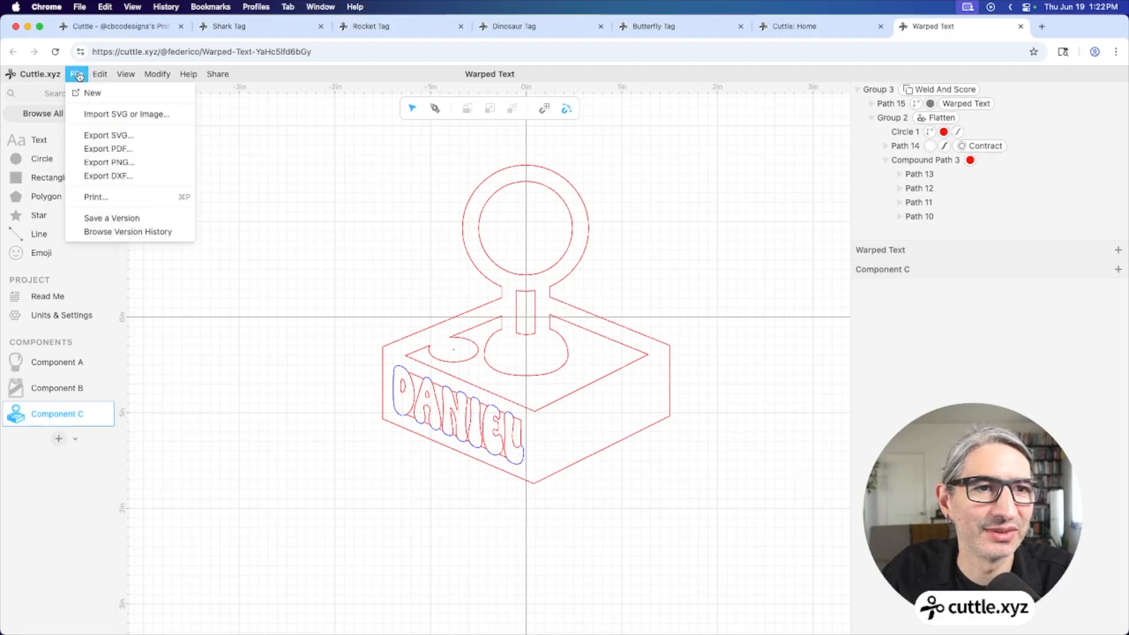
# Start a new project and place a Paw Outline emoji at the origin
pyautogui.click(100, 95)
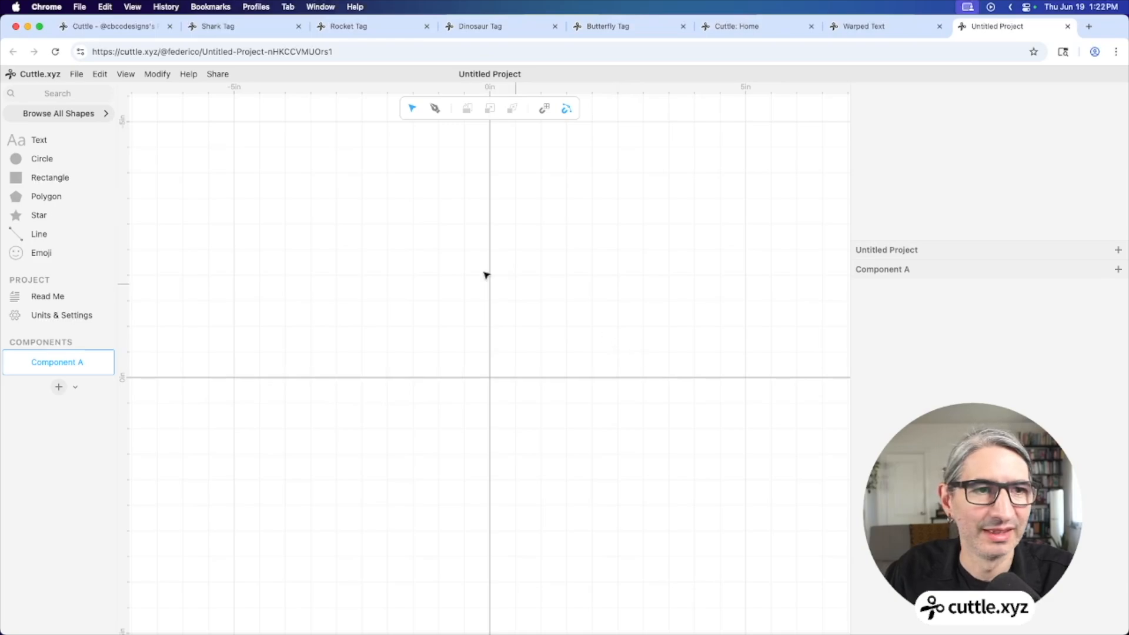
pyautogui.moveTo(37, 253); pyautogui.dragTo(493, 374)
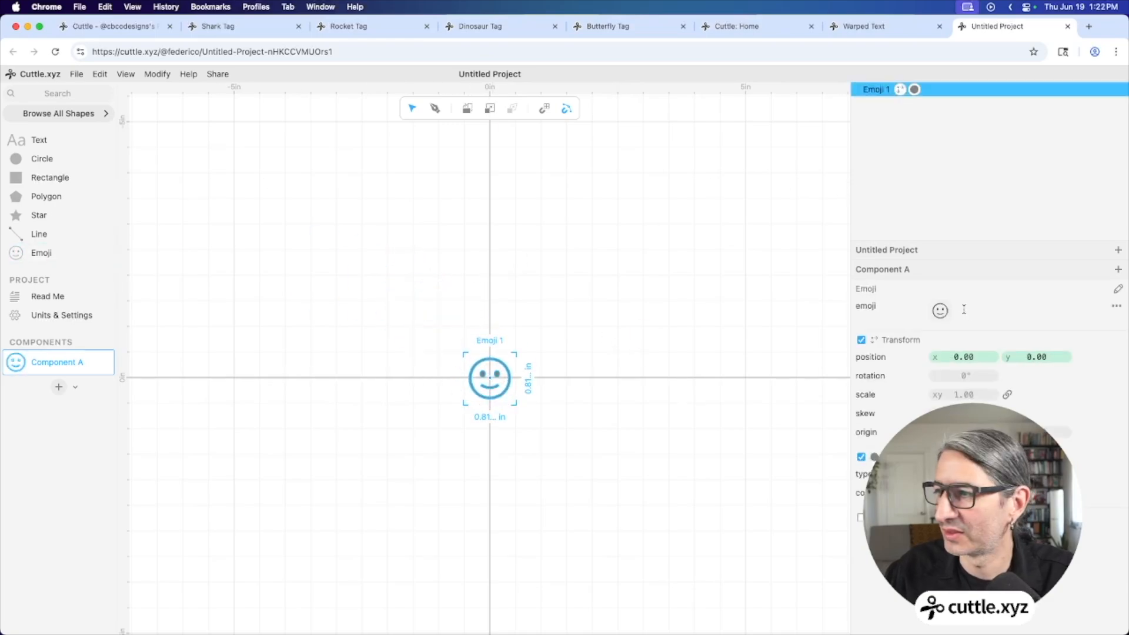
pyautogui.click(940, 311)
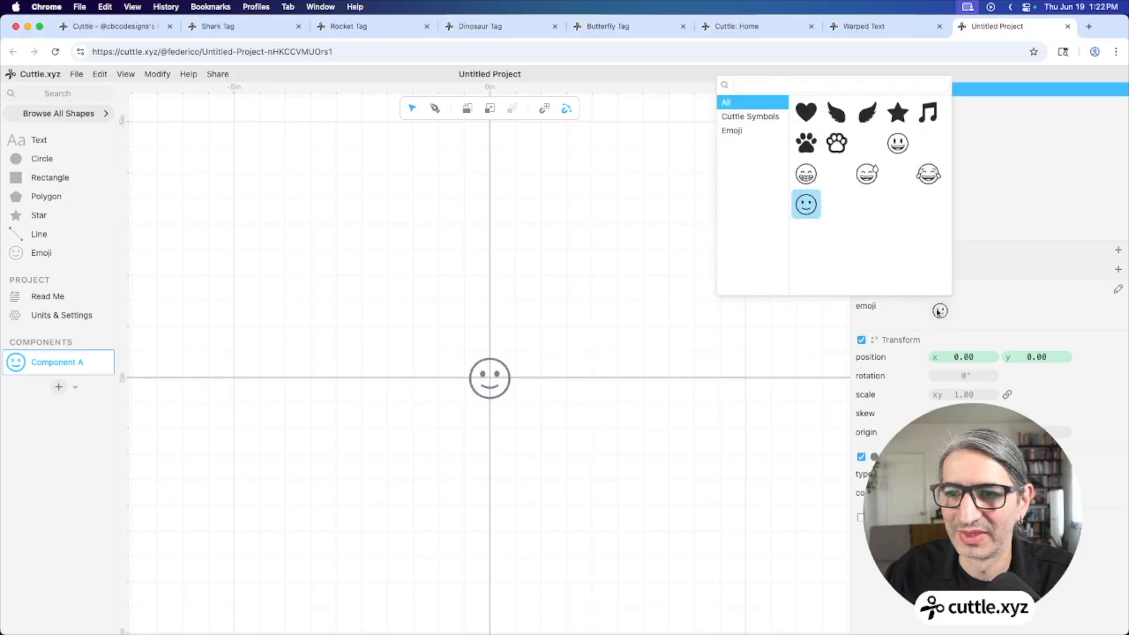
pyautogui.click(836, 145)
pyautogui.click(637, 330)
# Set the paw emoji's width to 3 in
pyautogui.click(576, 323)
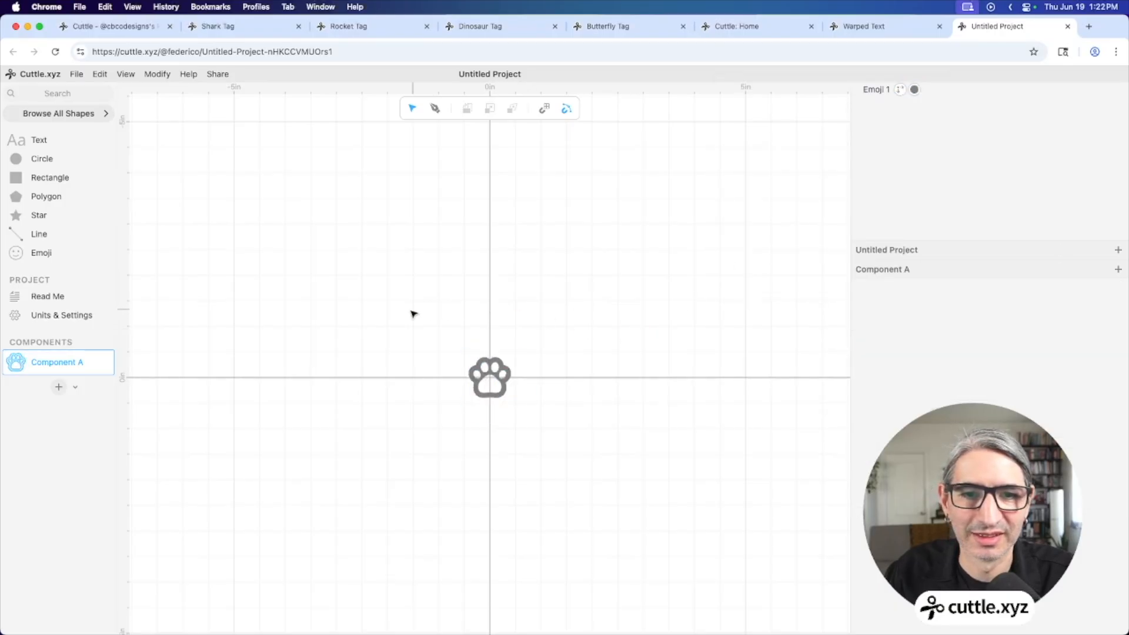
pyautogui.click(490, 376)
pyautogui.click(487, 416)
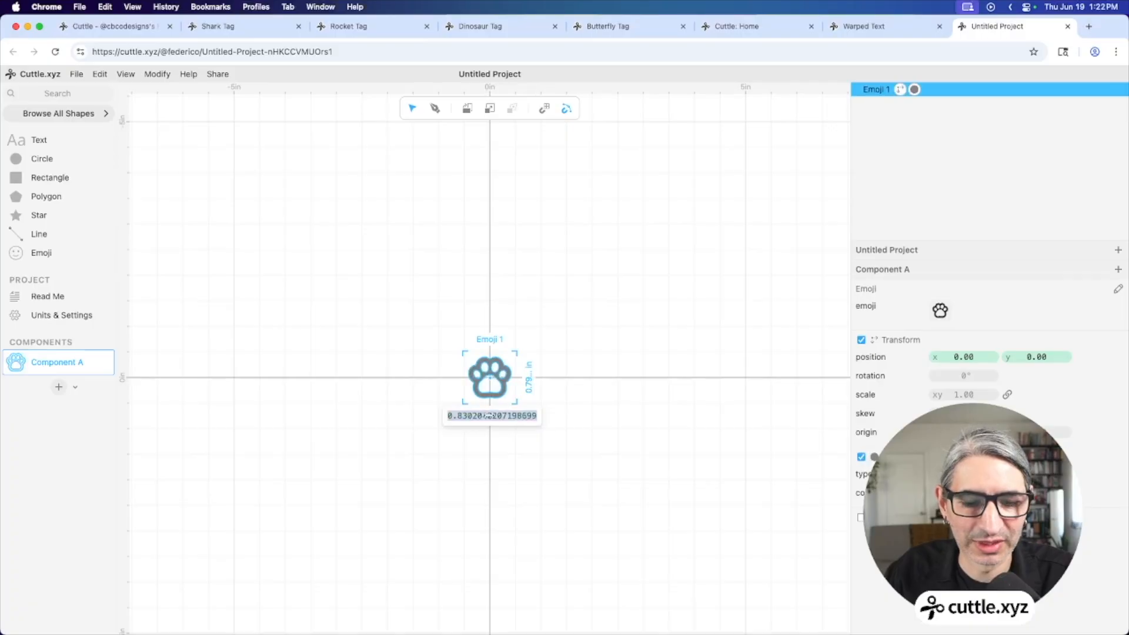
pyautogui.write('3')
pyautogui.press('Return')
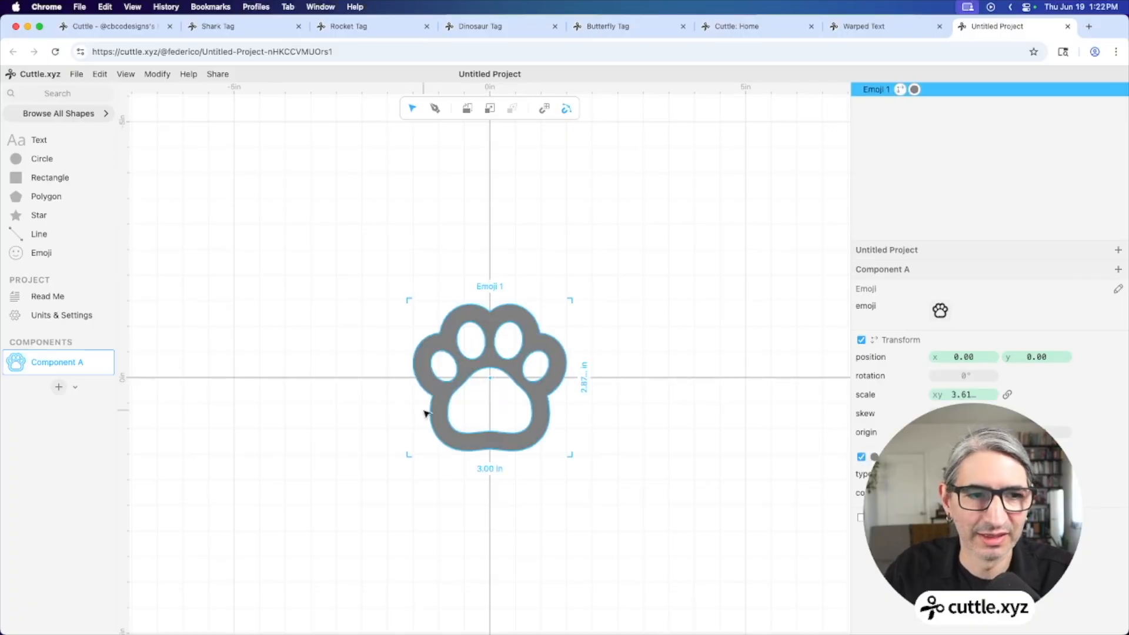
pyautogui.click(289, 419)
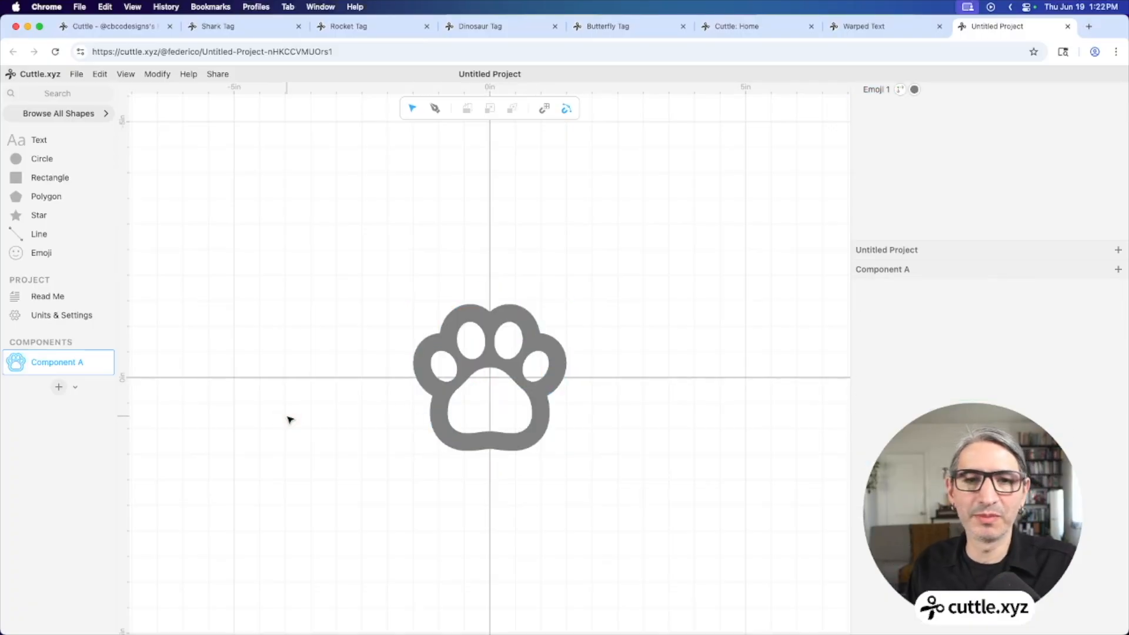
pyautogui.click(448, 425)
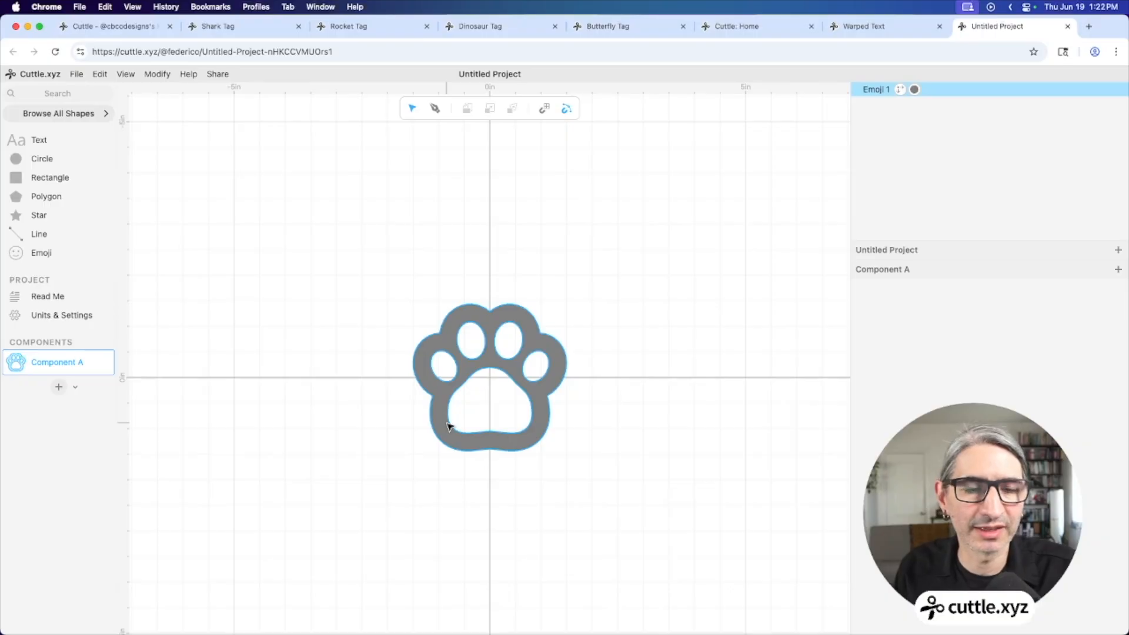
pyautogui.click(391, 434)
pyautogui.scroll(3, 391, 433)
pyautogui.moveTo(375, 430); pyautogui.dragTo(337, 426)
# Rename Component A to Shape and move the paw so its bottom rests on the origin
pyautogui.doubleClick(52, 361)
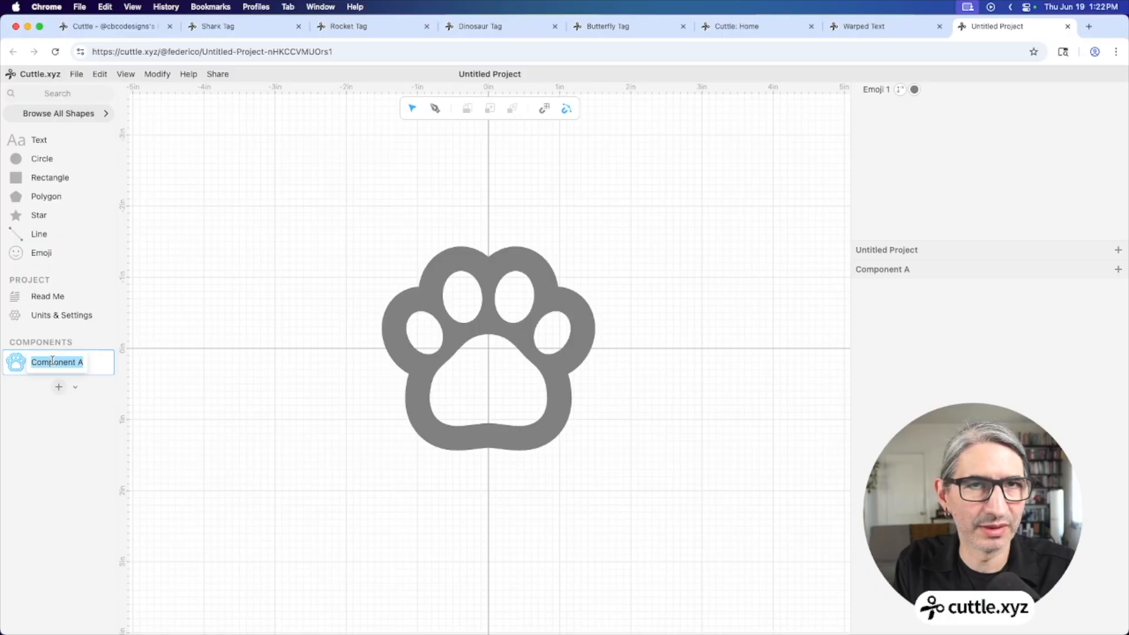
pyautogui.write('Shape')
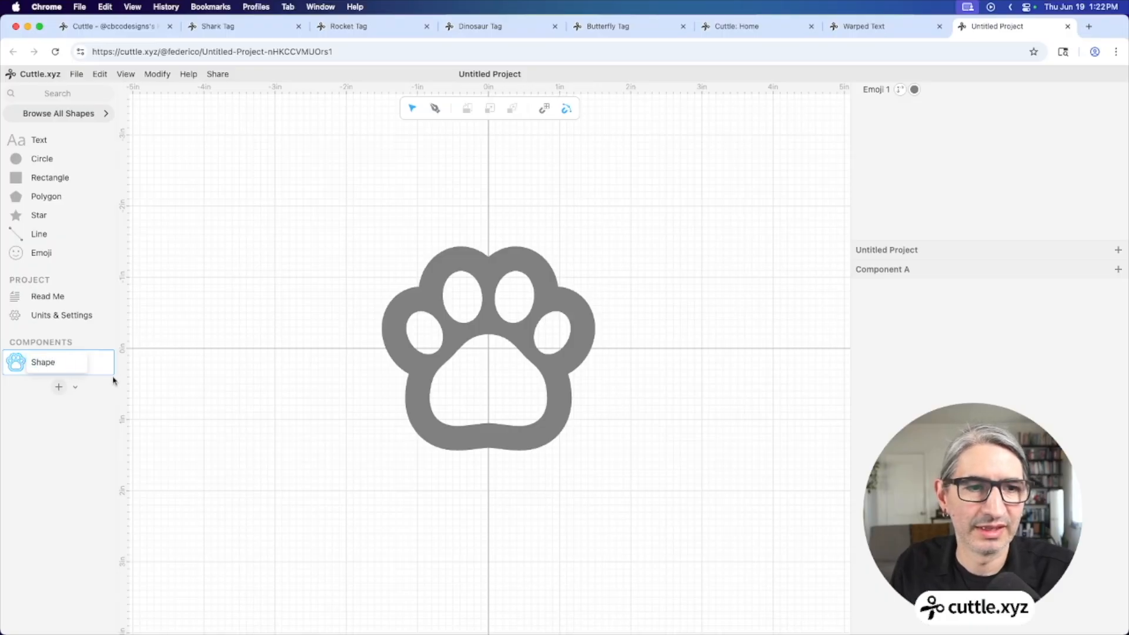
pyautogui.press('Return')
pyautogui.click(488, 450)
pyautogui.moveTo(488, 450); pyautogui.dragTo(491, 351)
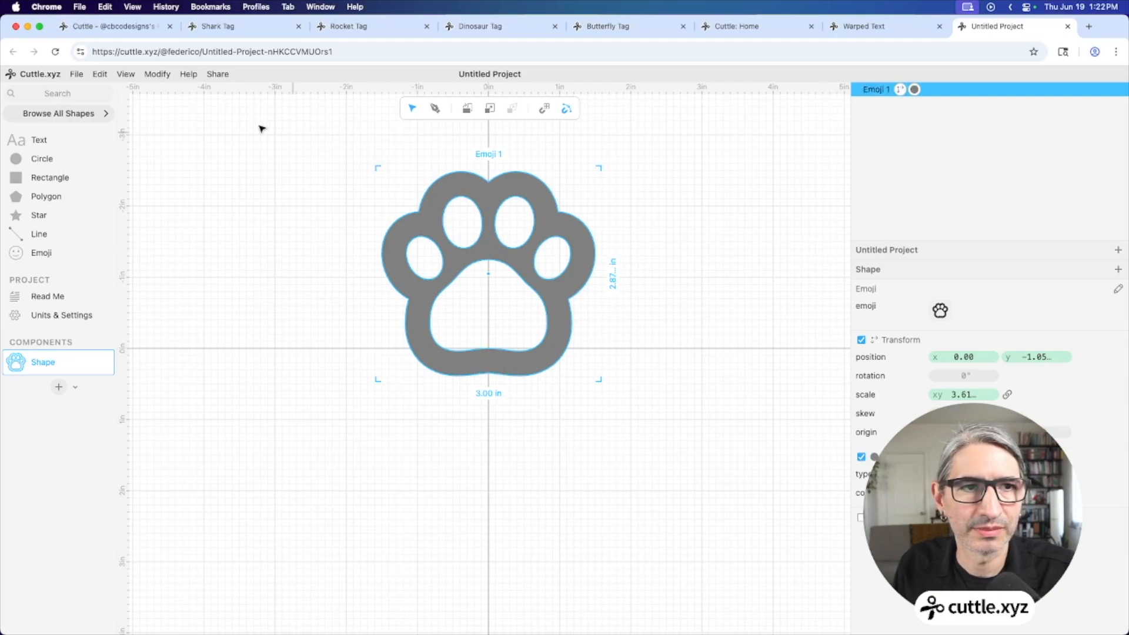
# Convert the paw to paths and make it an unfilled outline with a magenta stroke
pyautogui.click(100, 74)
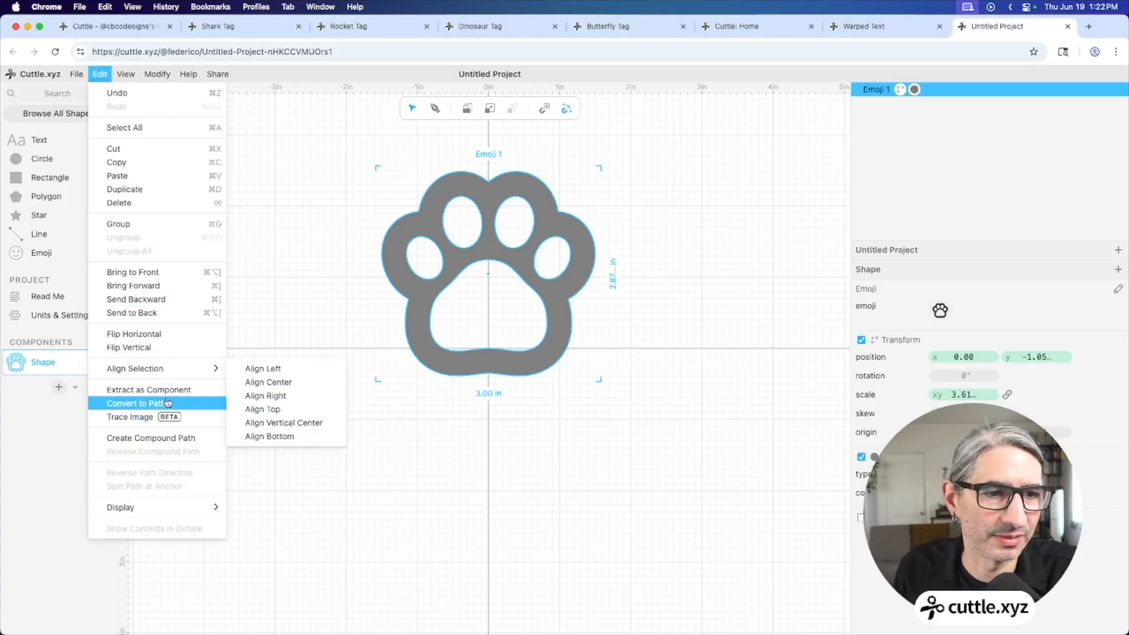
pyautogui.click(165, 404)
pyautogui.click(263, 375)
pyautogui.click(449, 334)
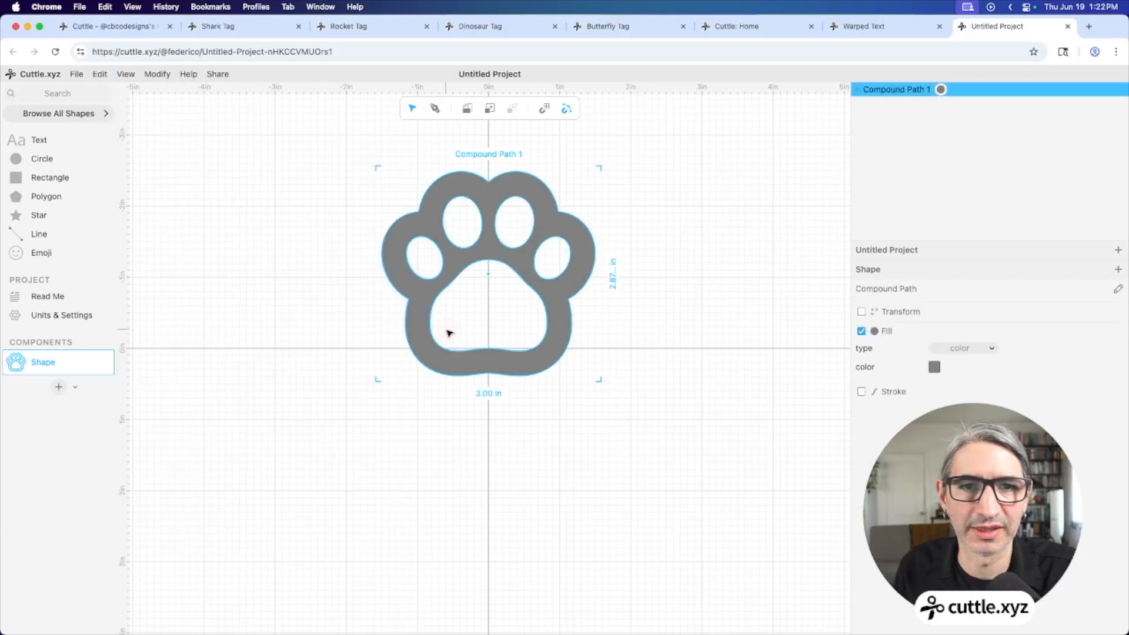
pyautogui.click(861, 391)
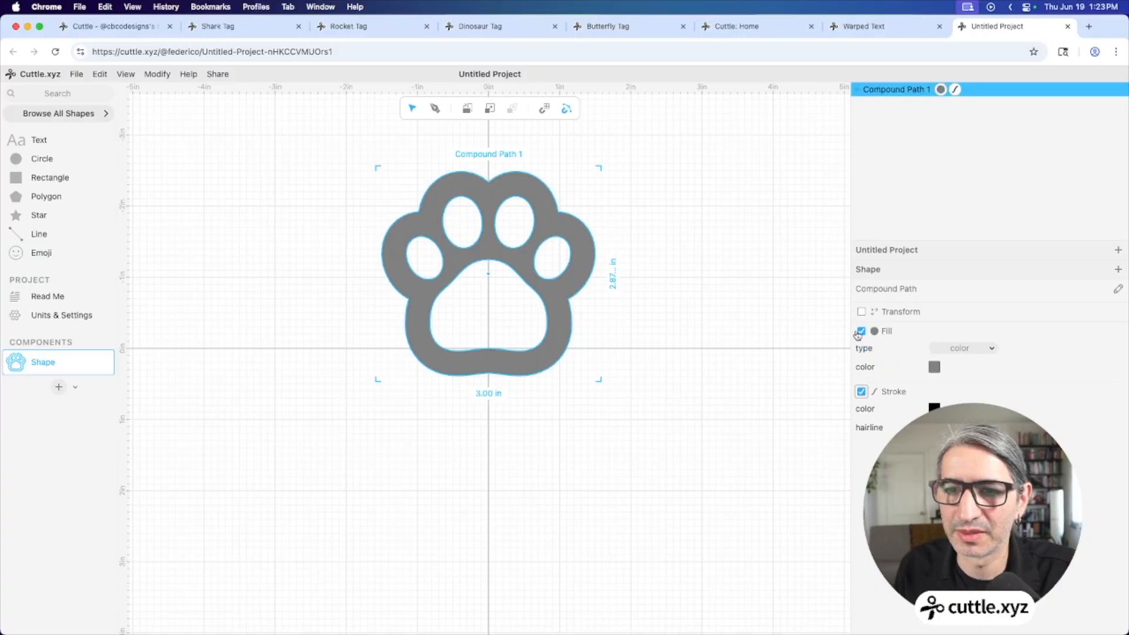
pyautogui.click(861, 331)
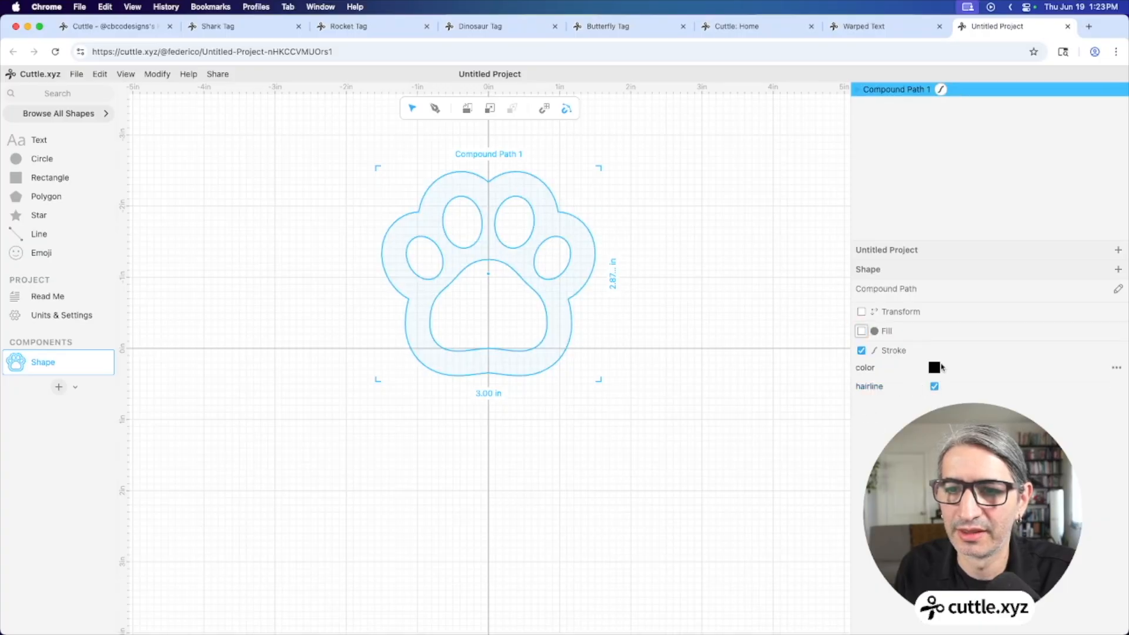
pyautogui.click(934, 367)
pyautogui.click(1037, 347)
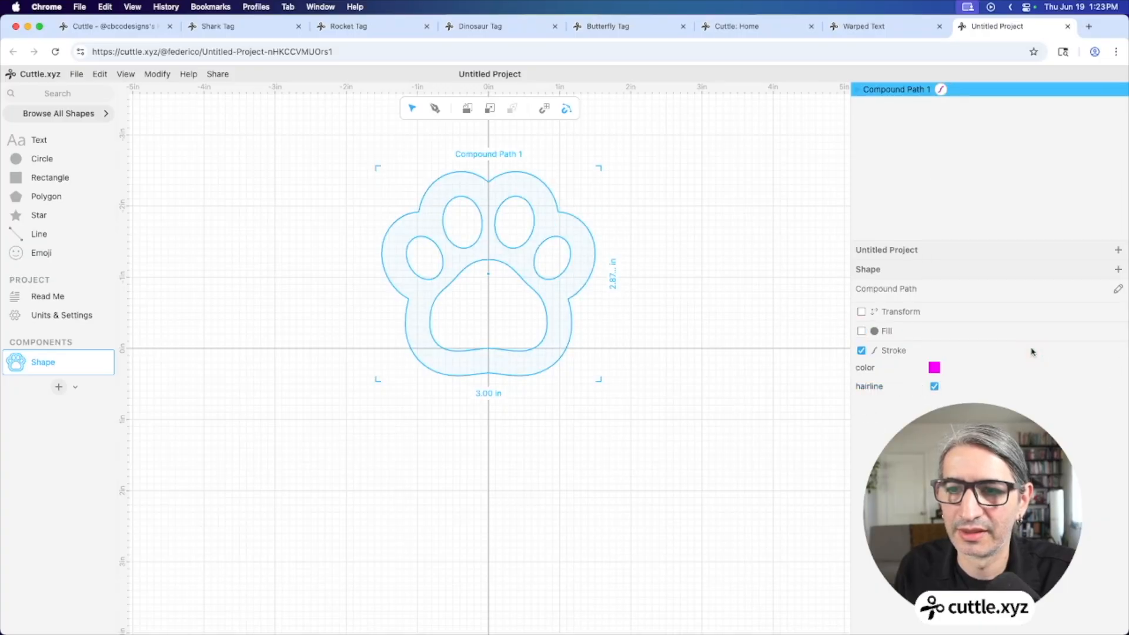
pyautogui.click(658, 396)
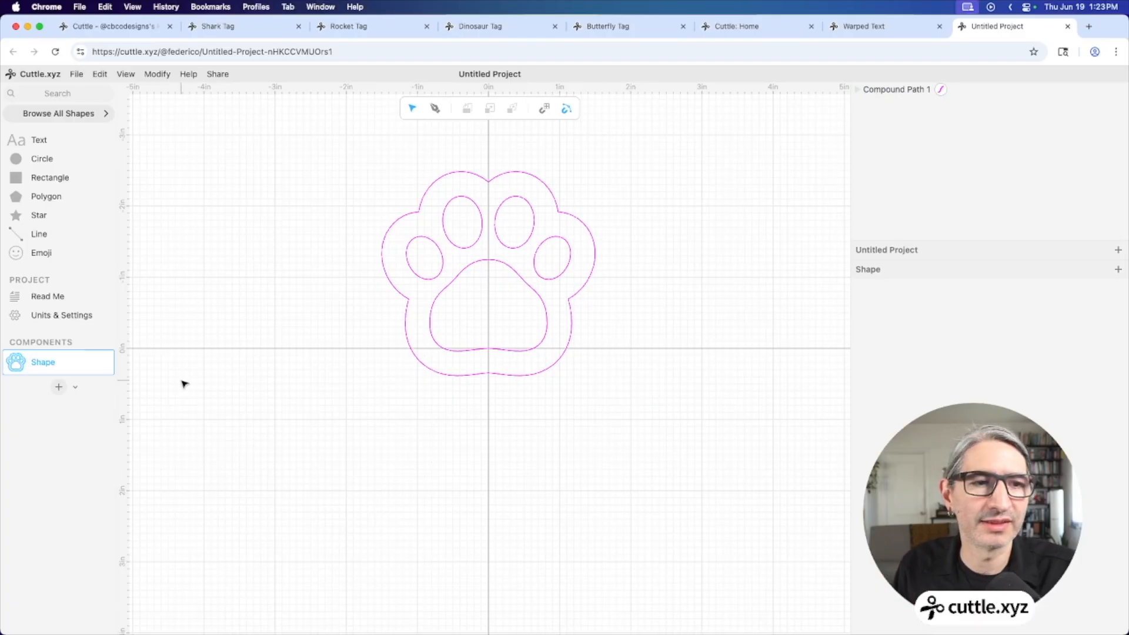
# Create a component named Front Layer holding an instance of the Shape paw at the origin
pyautogui.click(58, 386)
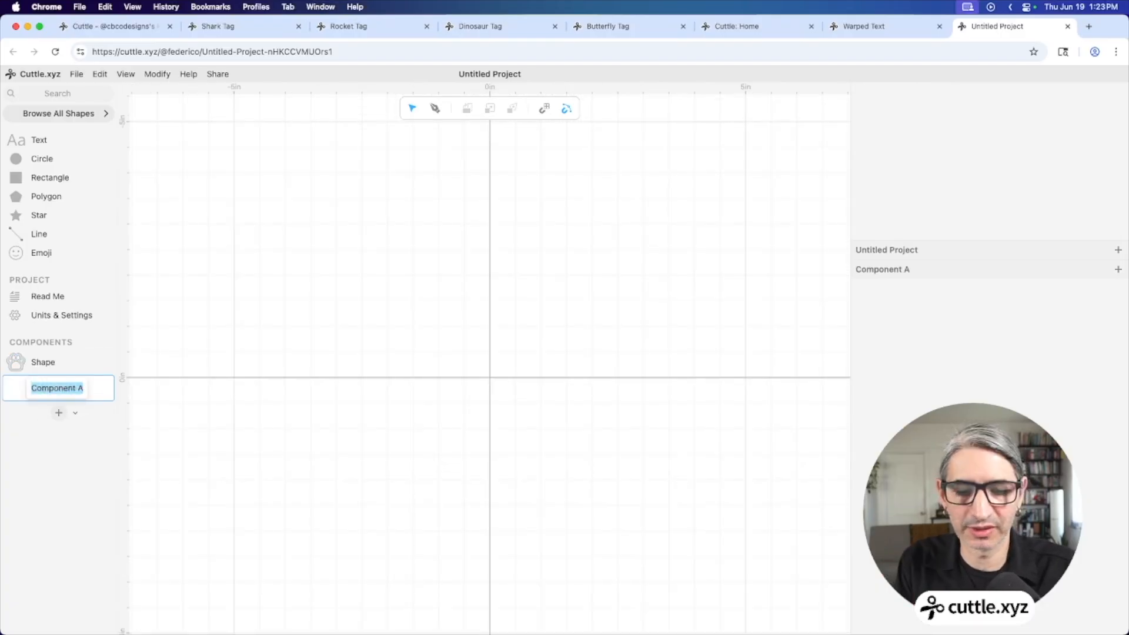
pyautogui.write('Front ')
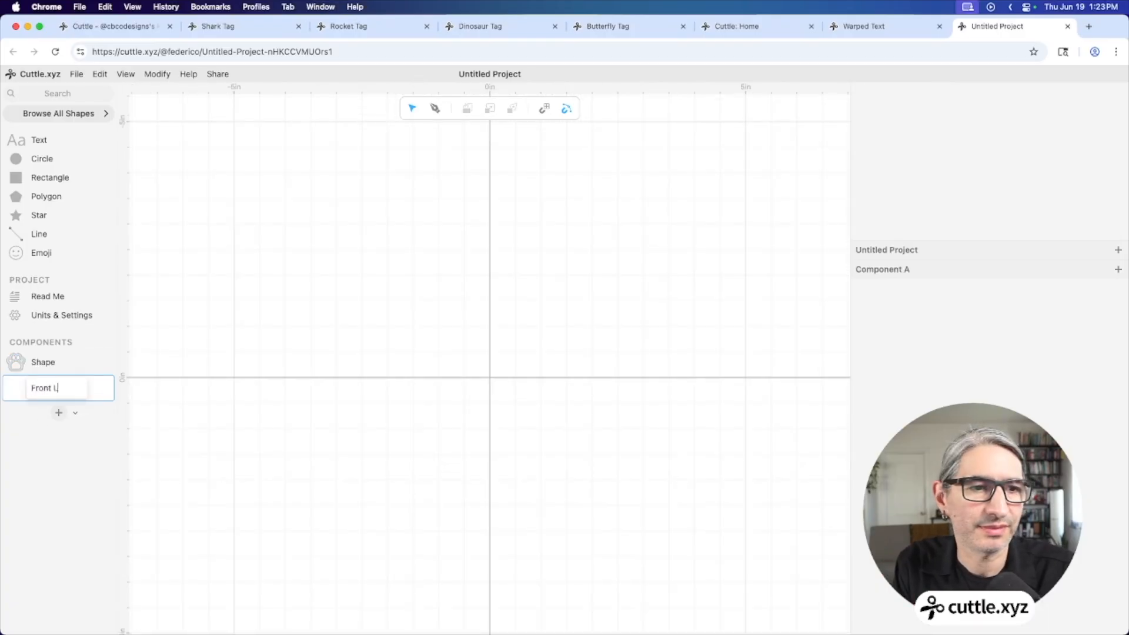
pyautogui.write('Layer')
pyautogui.press('Return')
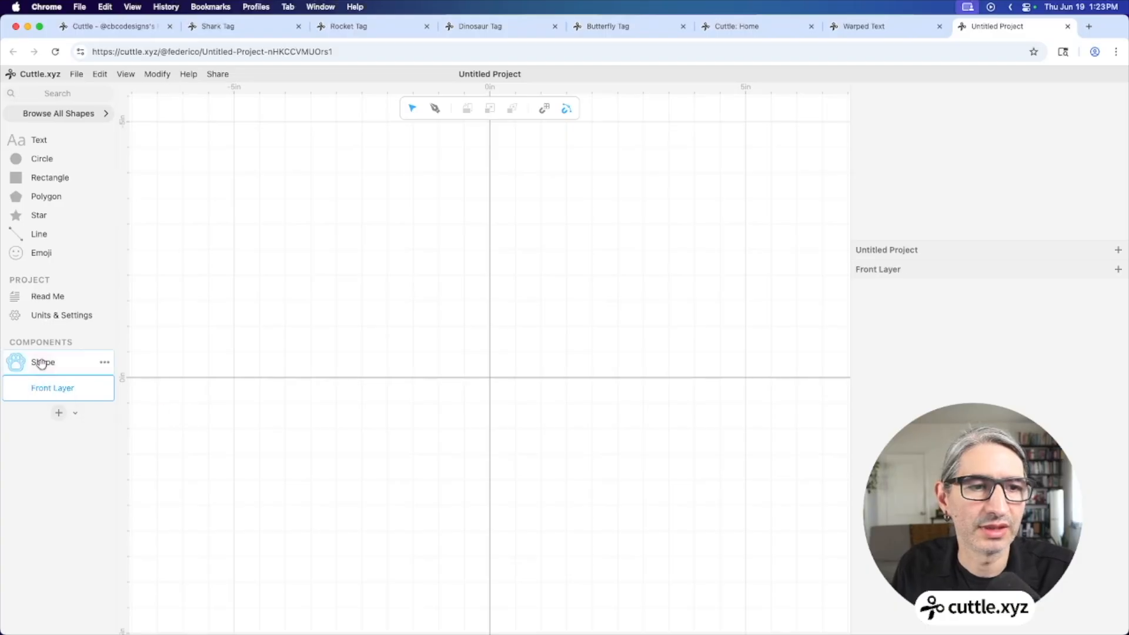
pyautogui.moveTo(13, 362); pyautogui.dragTo(491, 379)
pyautogui.click(367, 368)
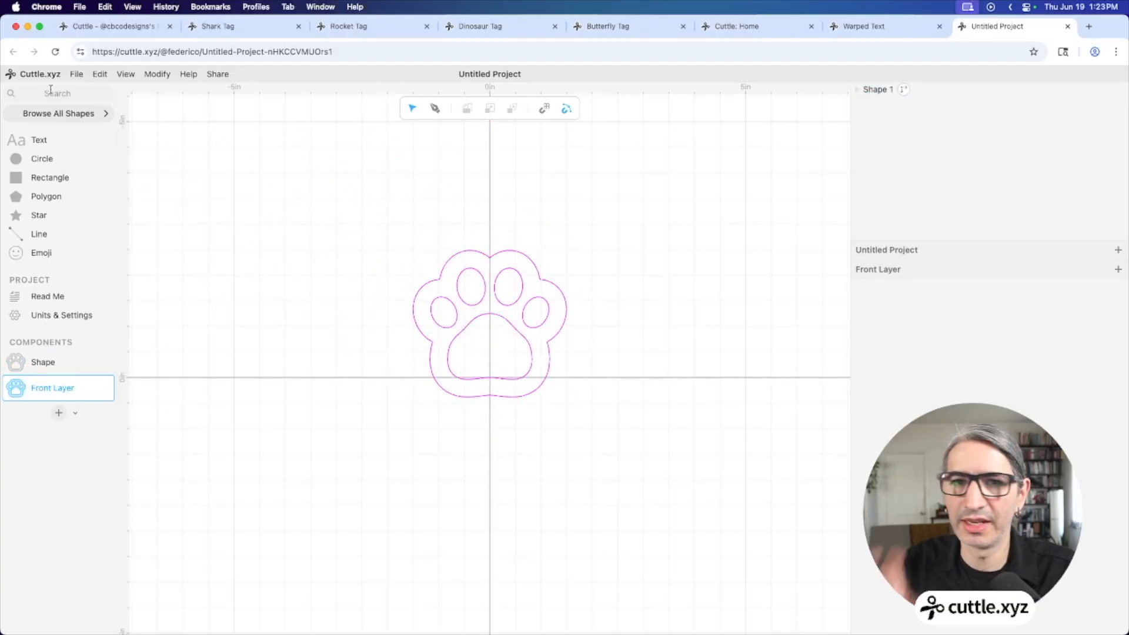
# Change the Shape paw's stroke colour to red
pyautogui.scroll(3, 298, 250)
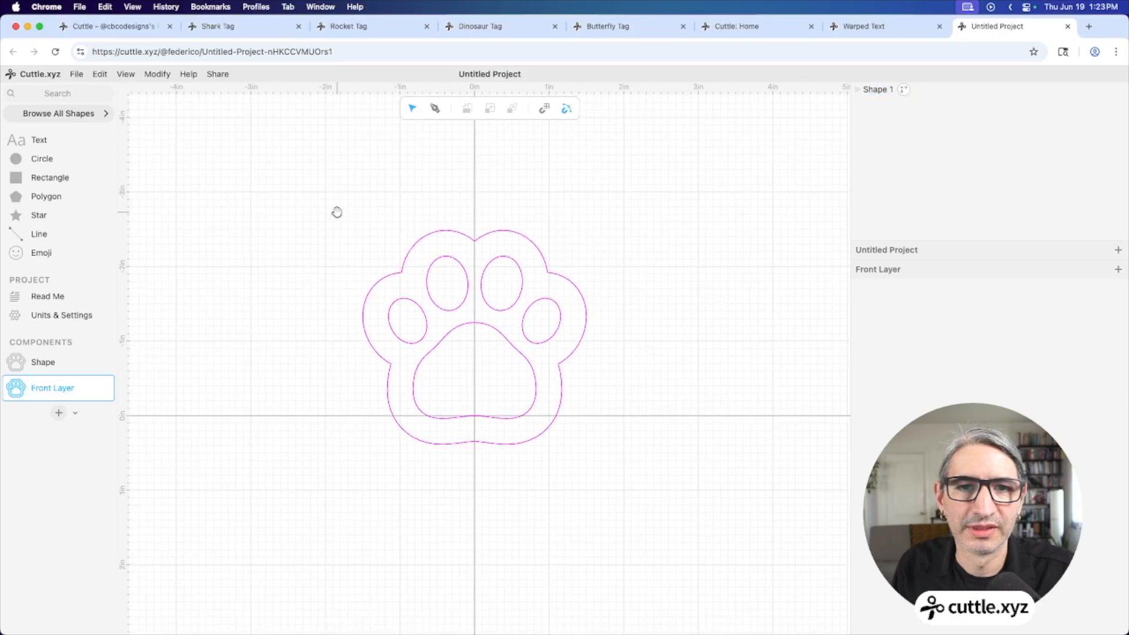
pyautogui.click(64, 357)
pyautogui.click(558, 300)
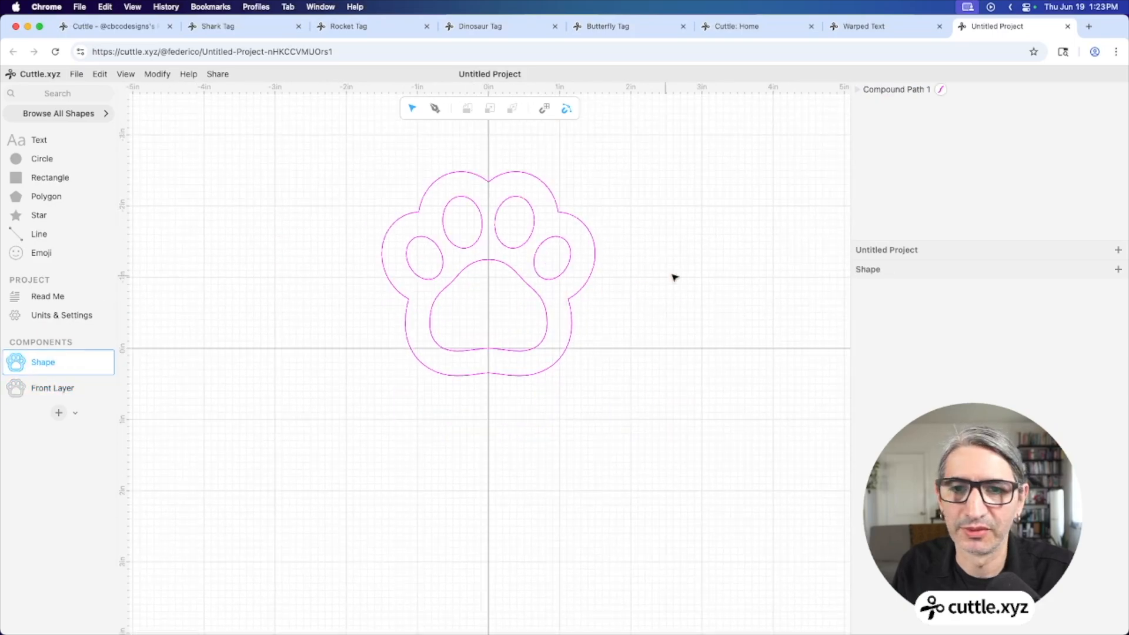
pyautogui.click(934, 367)
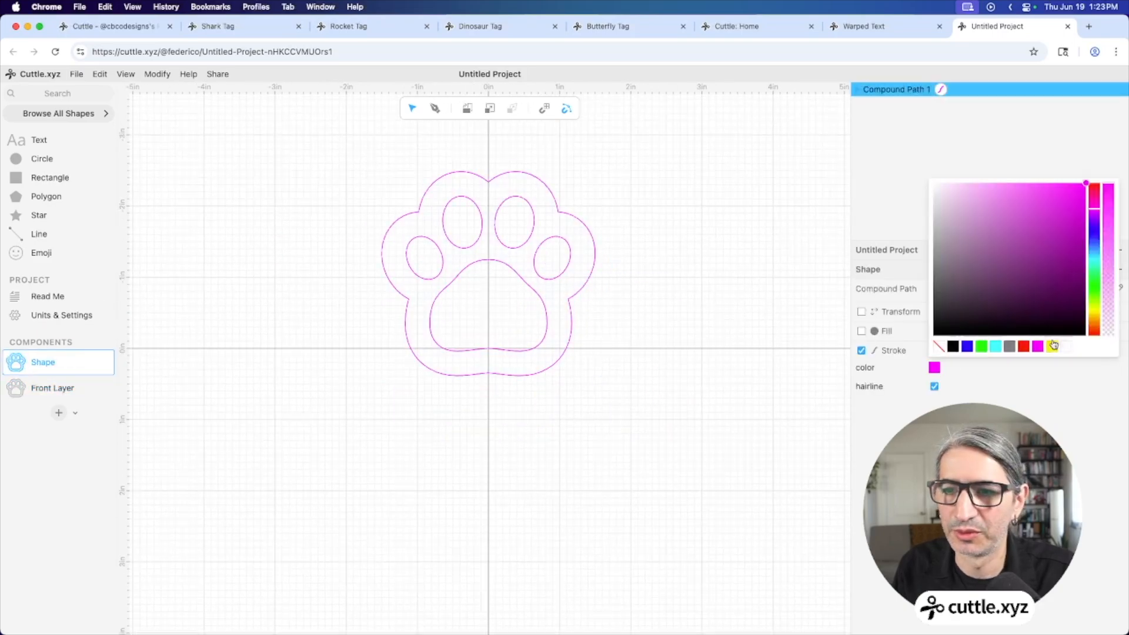
pyautogui.click(1021, 348)
pyautogui.click(64, 388)
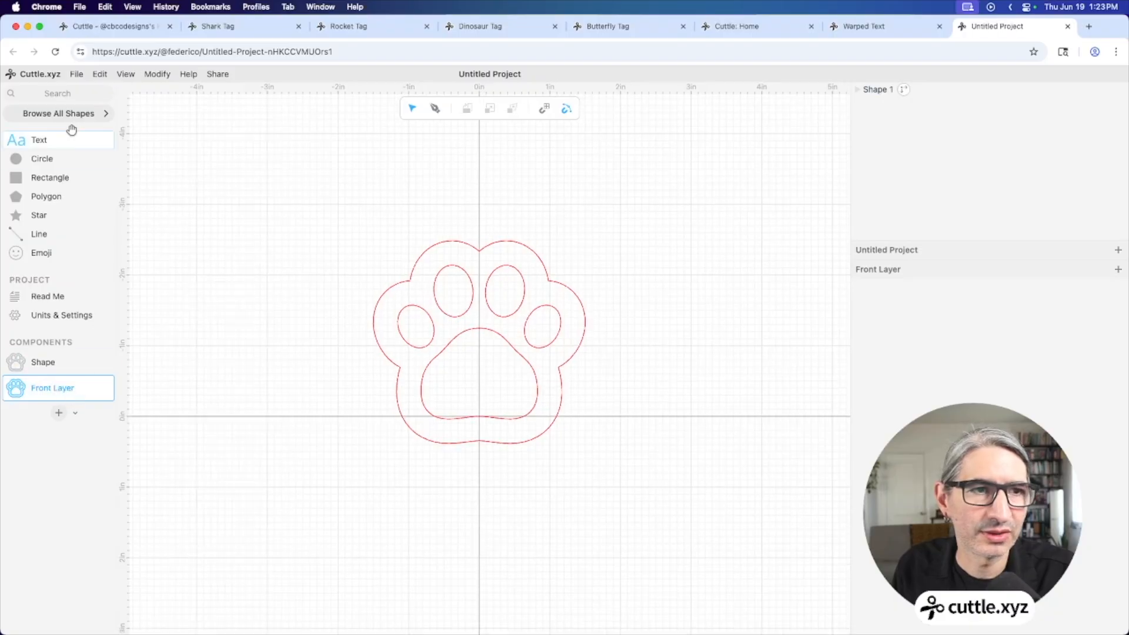
# Place a 2.00 in wide Custom warped-text label across the paw's main pad at y −0.60
pyautogui.click(64, 94)
pyautogui.write('cu')
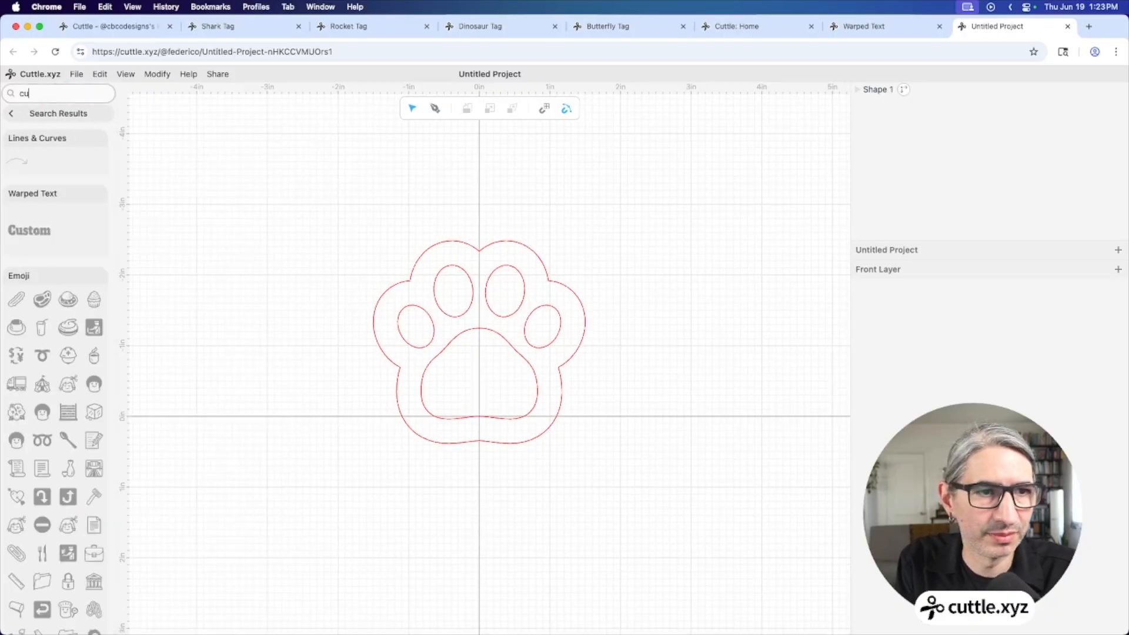
pyautogui.moveTo(29, 230); pyautogui.dragTo(483, 377)
pyautogui.press('Escape')
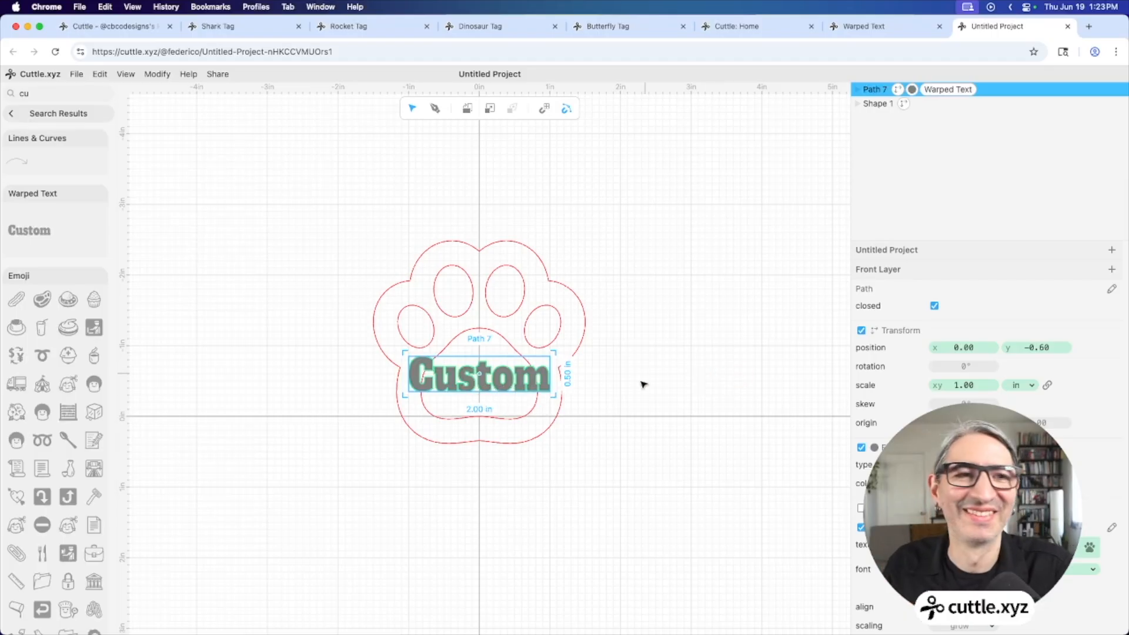
pyautogui.scroll(2, 552, 454)
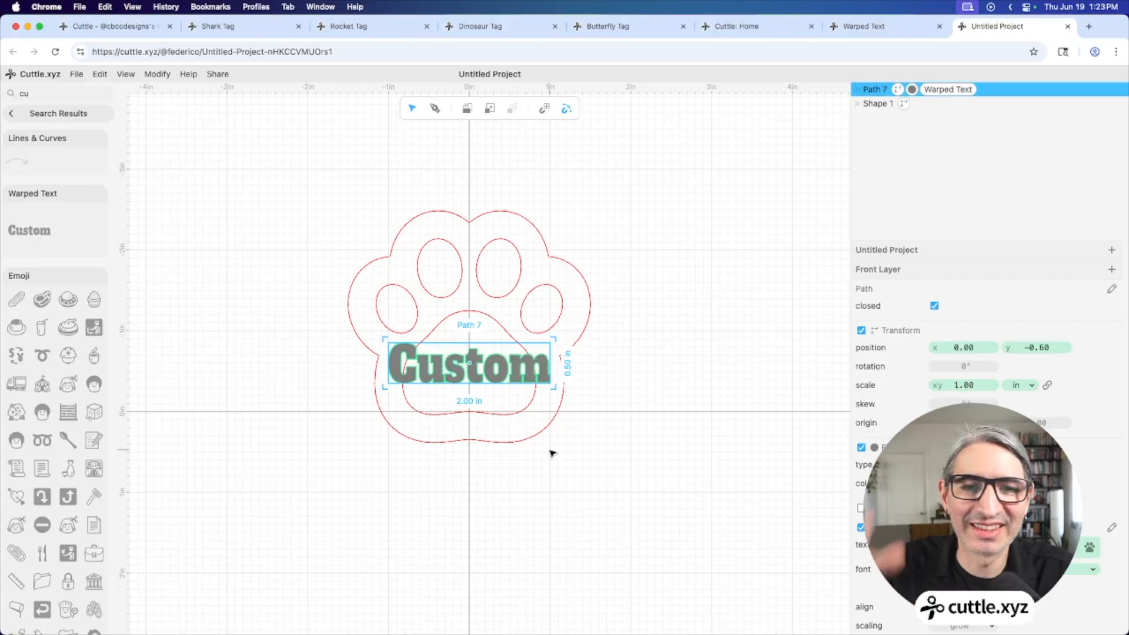
pyautogui.scroll(2, 529, 499)
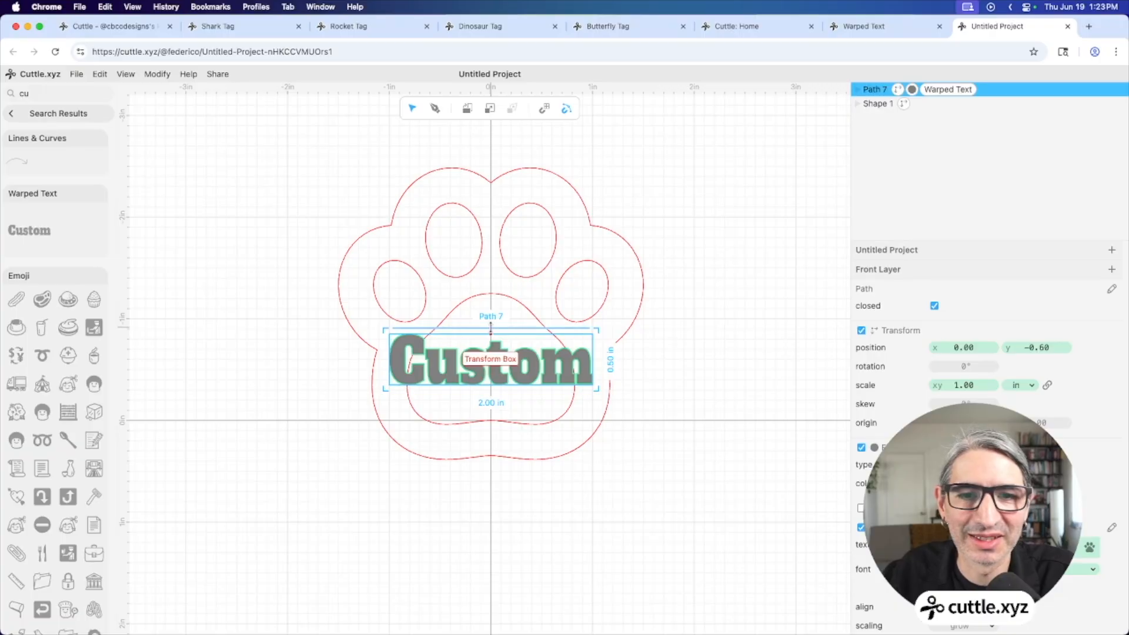
# Stretch the Custom text to 0.86 × 2.58 scale, about 1.71 in wide, centred at x 0.00
pyautogui.press('Escape')
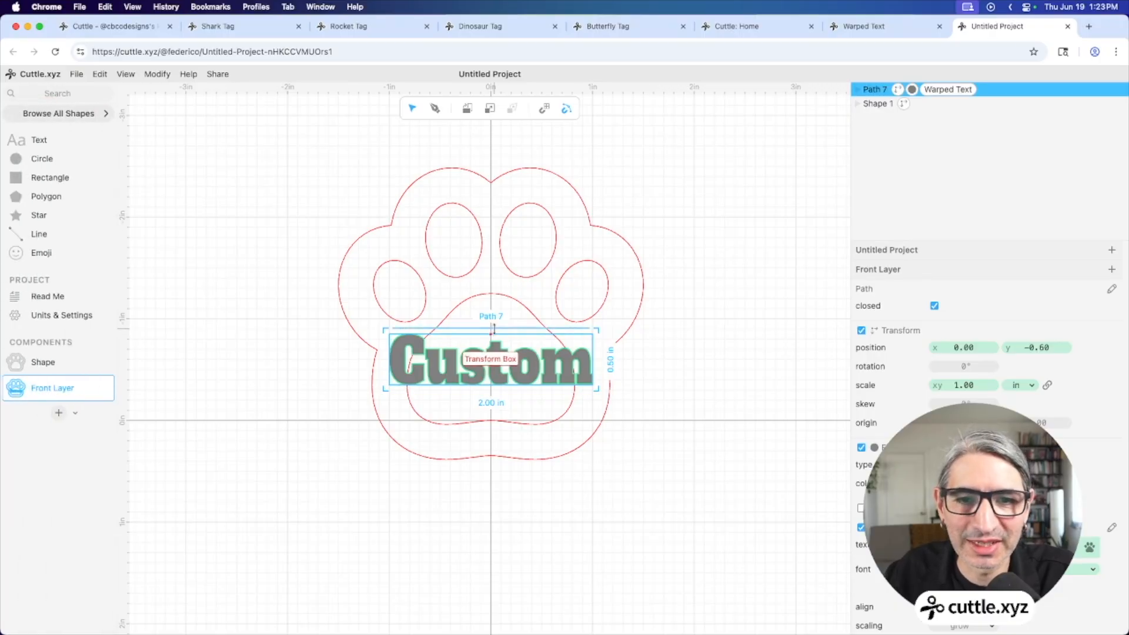
pyautogui.click(492, 329)
pyautogui.moveTo(492, 329); pyautogui.dragTo(492, 293)
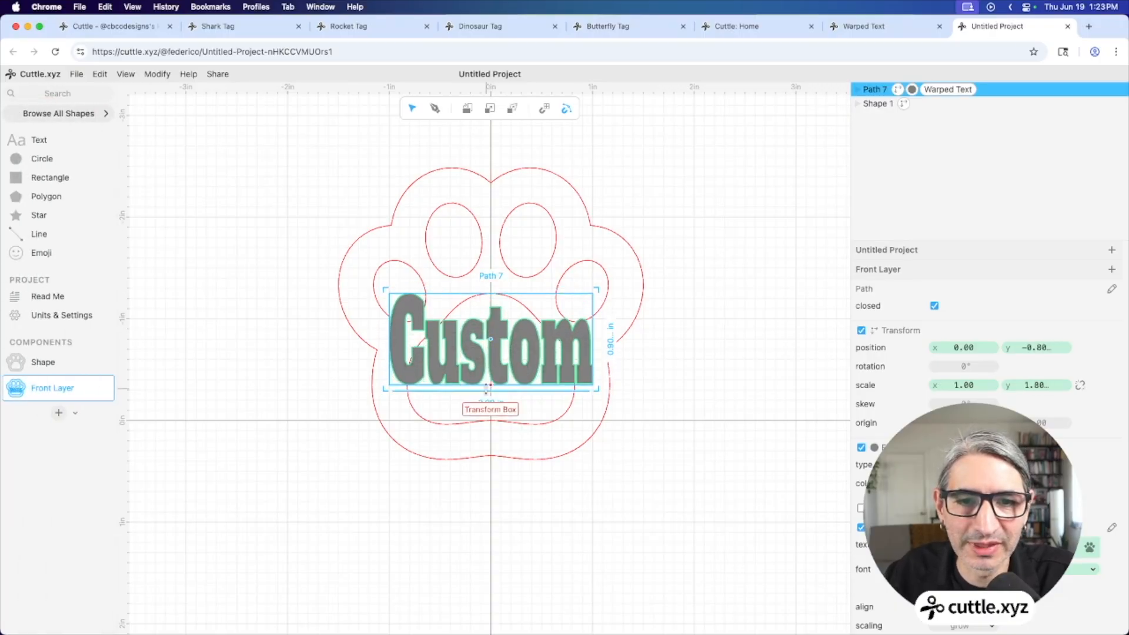
pyautogui.moveTo(490, 391); pyautogui.dragTo(492, 427)
pyautogui.click(597, 357)
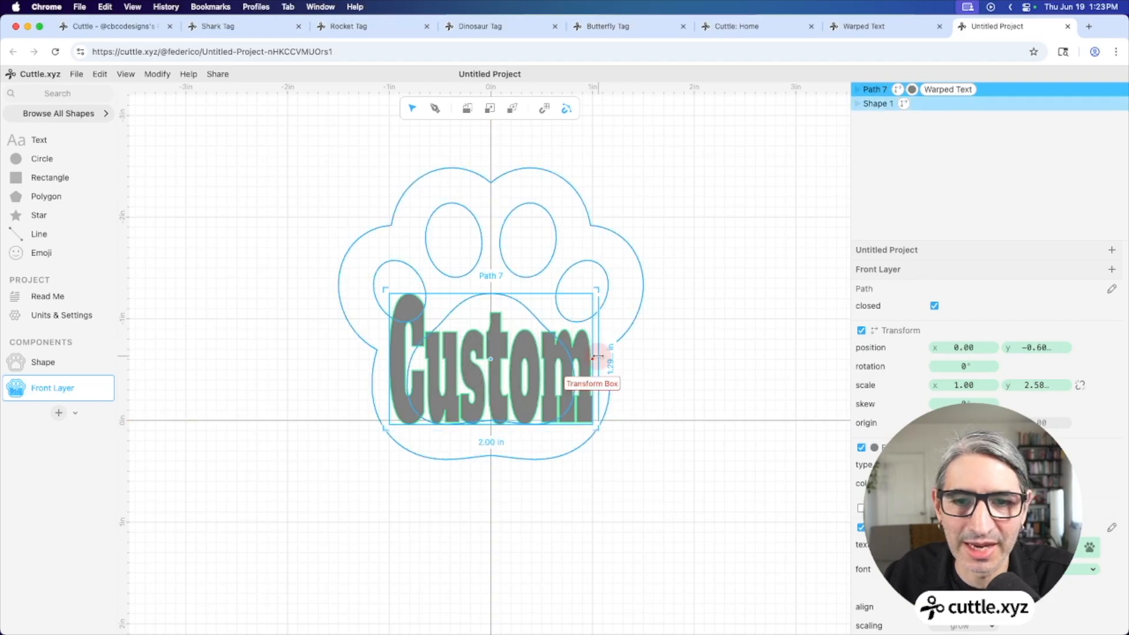
pyautogui.moveTo(597, 357); pyautogui.dragTo(579, 359)
pyautogui.click(379, 370)
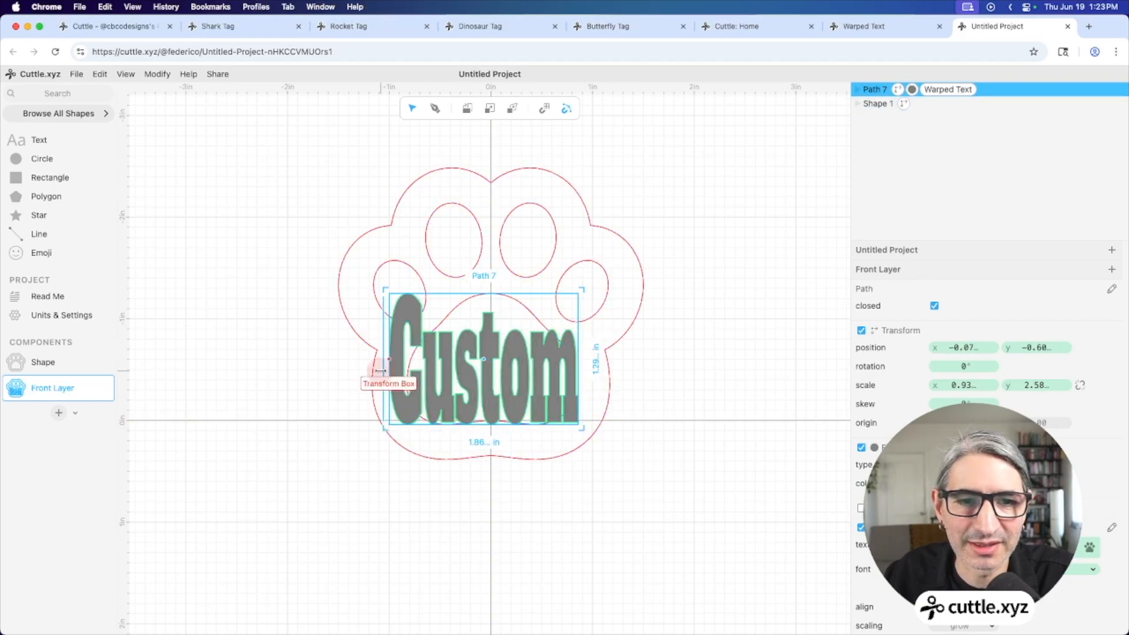
pyautogui.moveTo(380, 370); pyautogui.dragTo(392, 370)
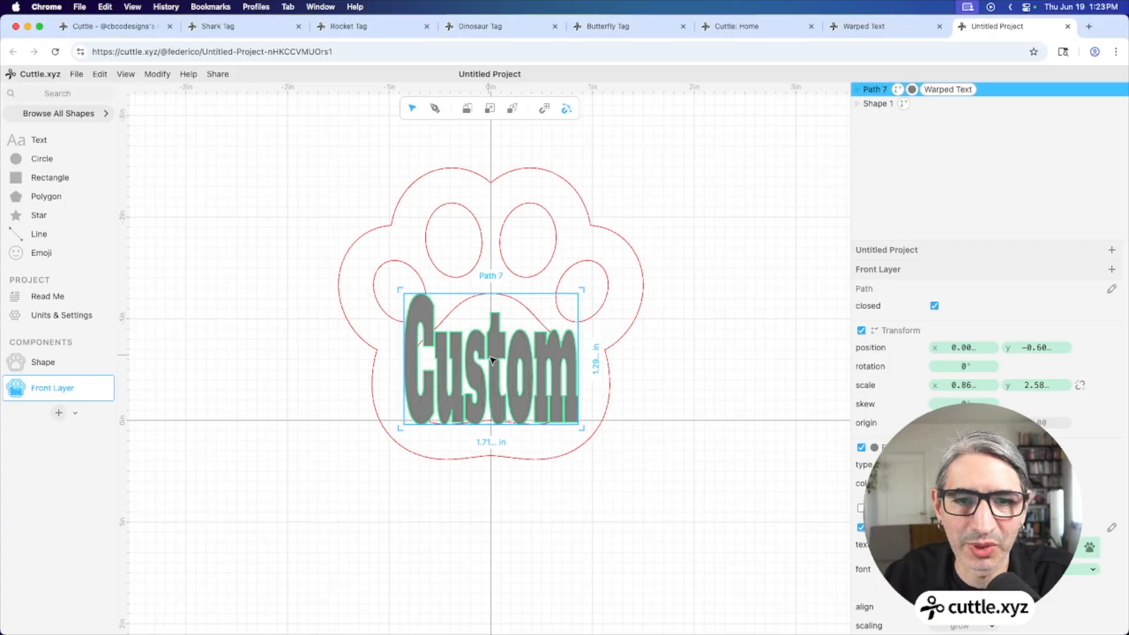
pyautogui.moveTo(490, 363); pyautogui.dragTo(493, 365)
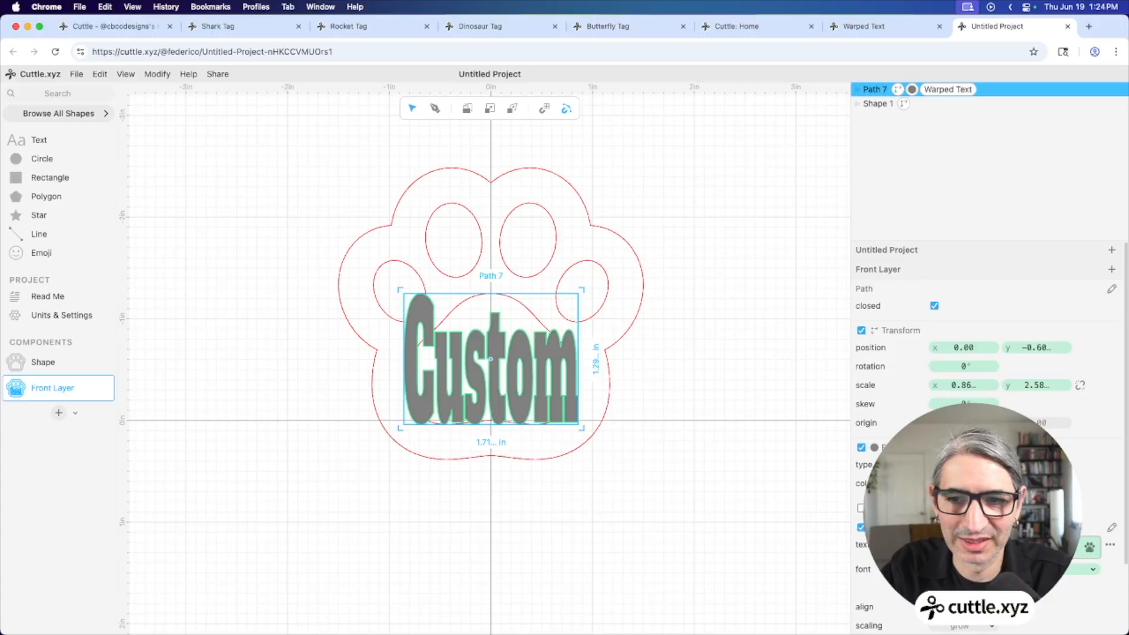
# Type the name into the warped text and set its font to Nopelia Moment
pyautogui.write('daniel')
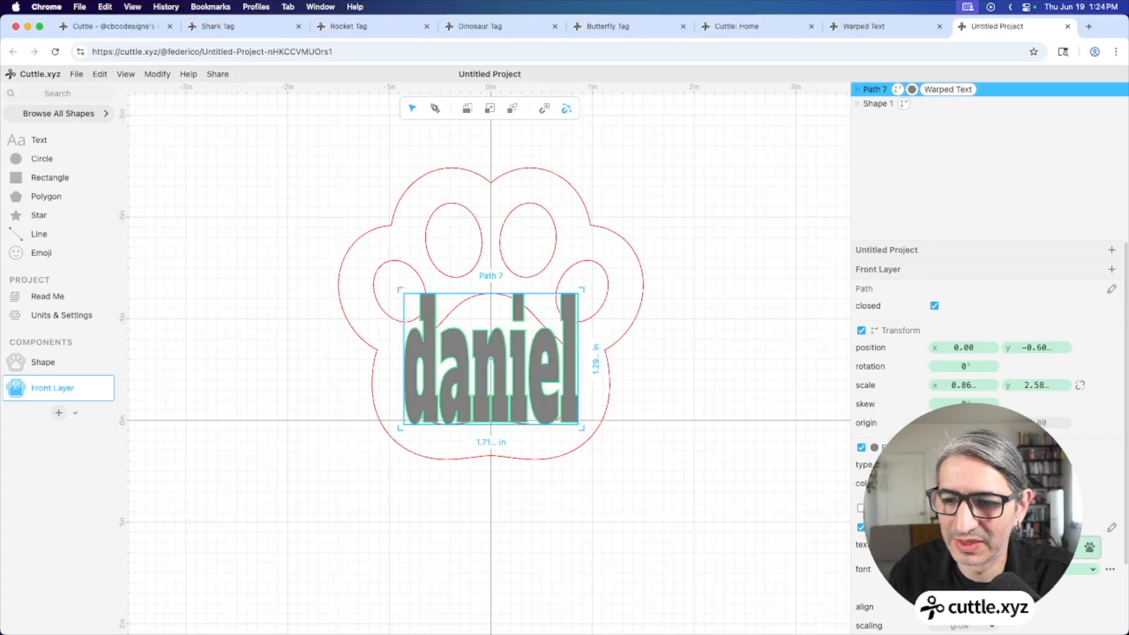
pyautogui.click(1092, 568)
pyautogui.click(953, 347)
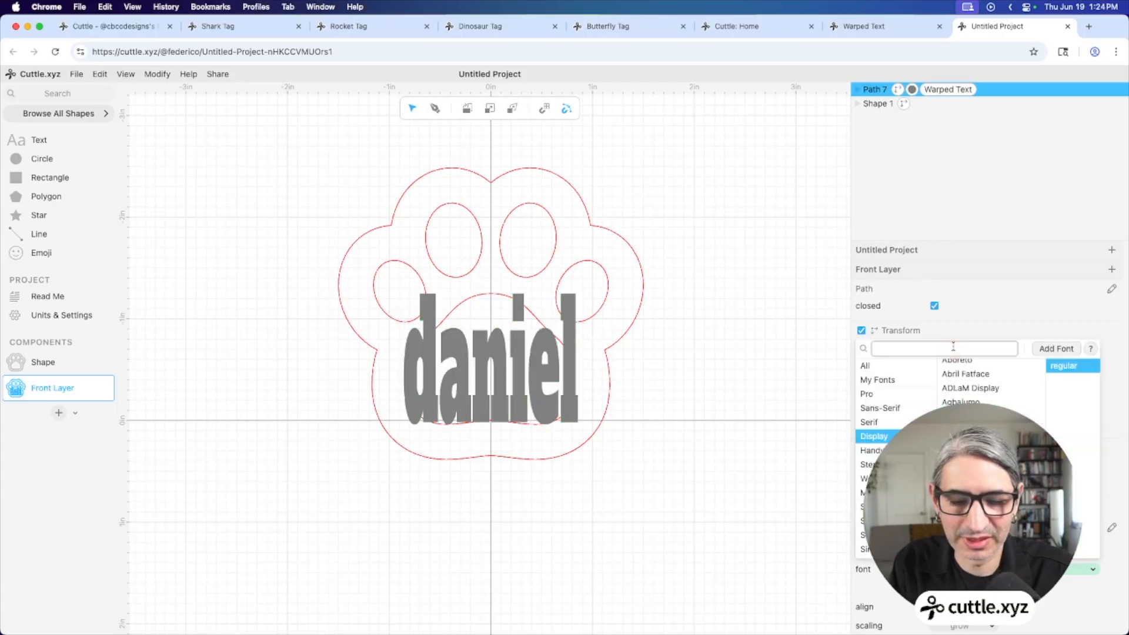
pyautogui.write('nop')
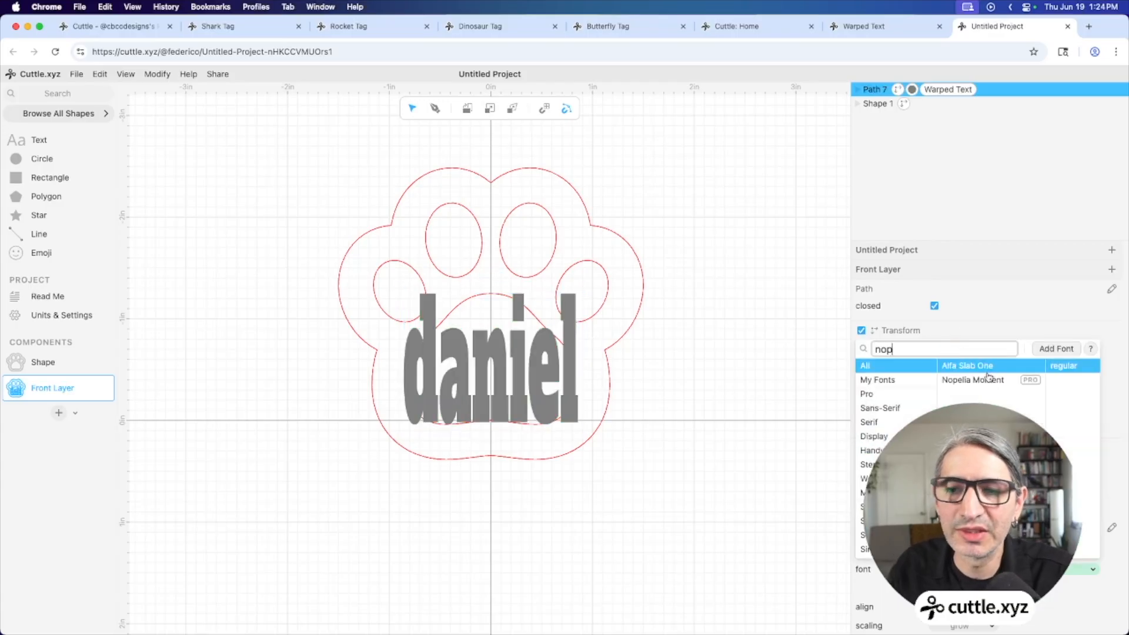
pyautogui.click(985, 379)
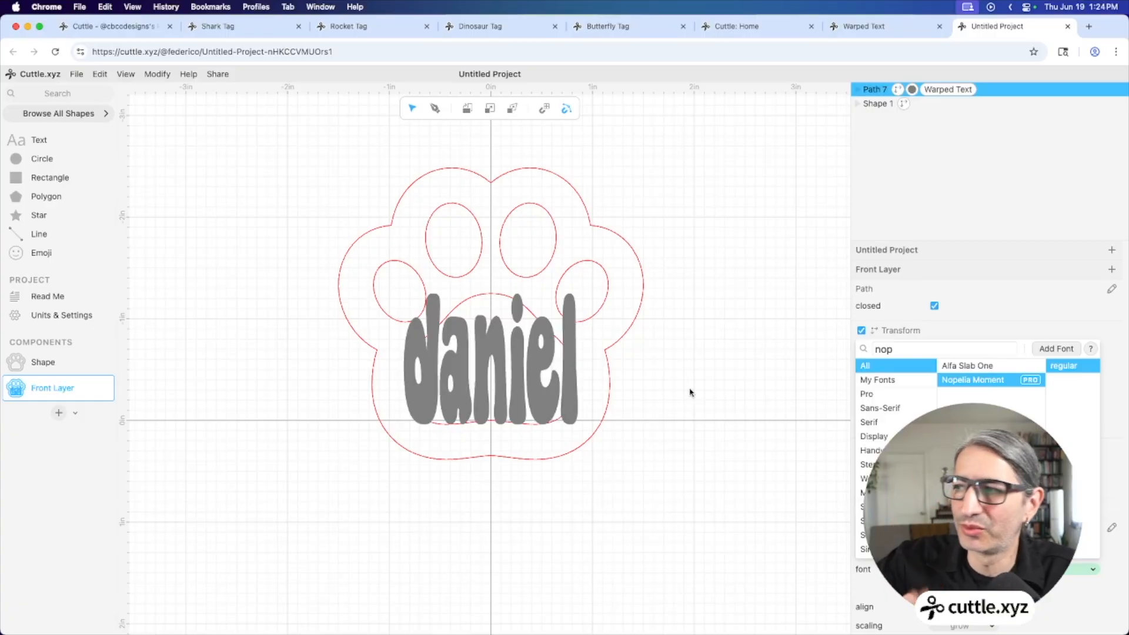
pyautogui.click(851, 517)
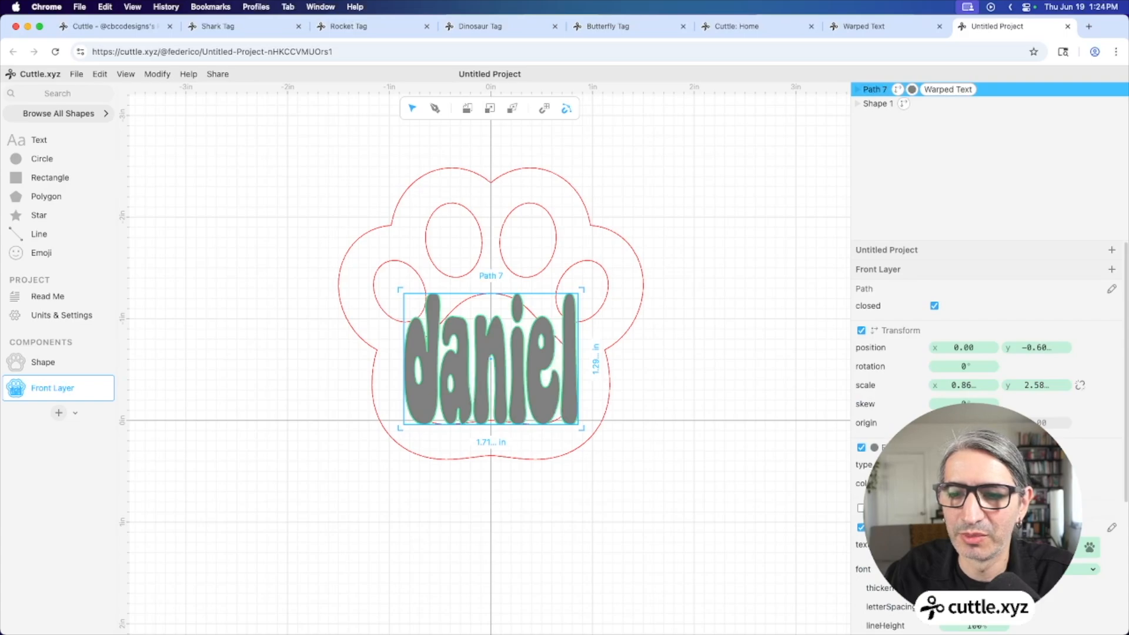
pyautogui.scroll(-4, 988, 435)
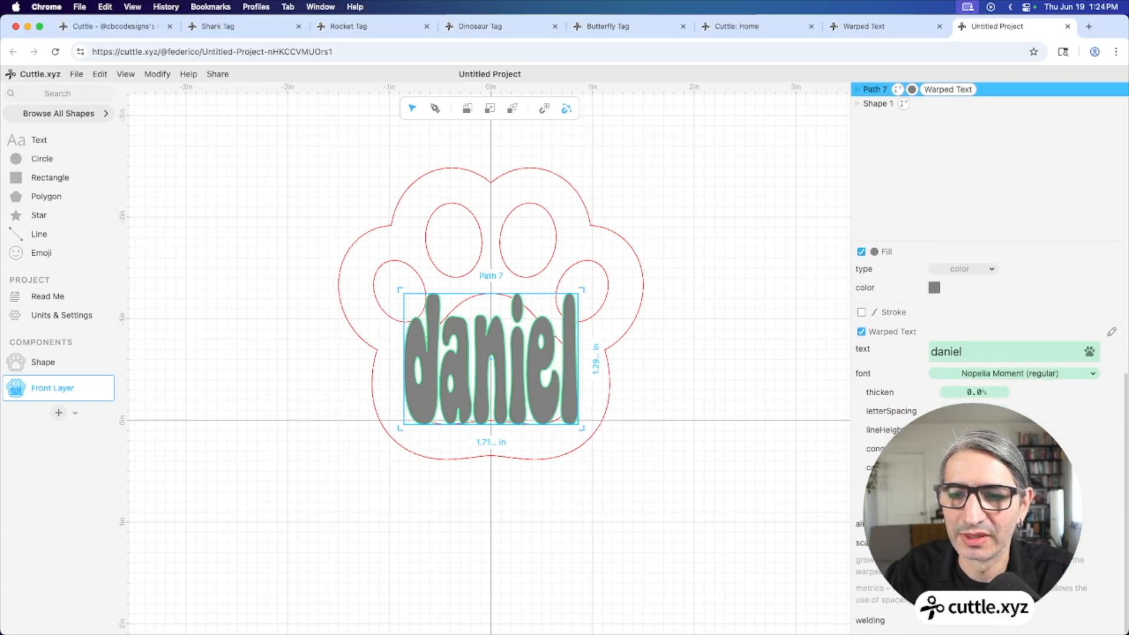
pyautogui.click(723, 471)
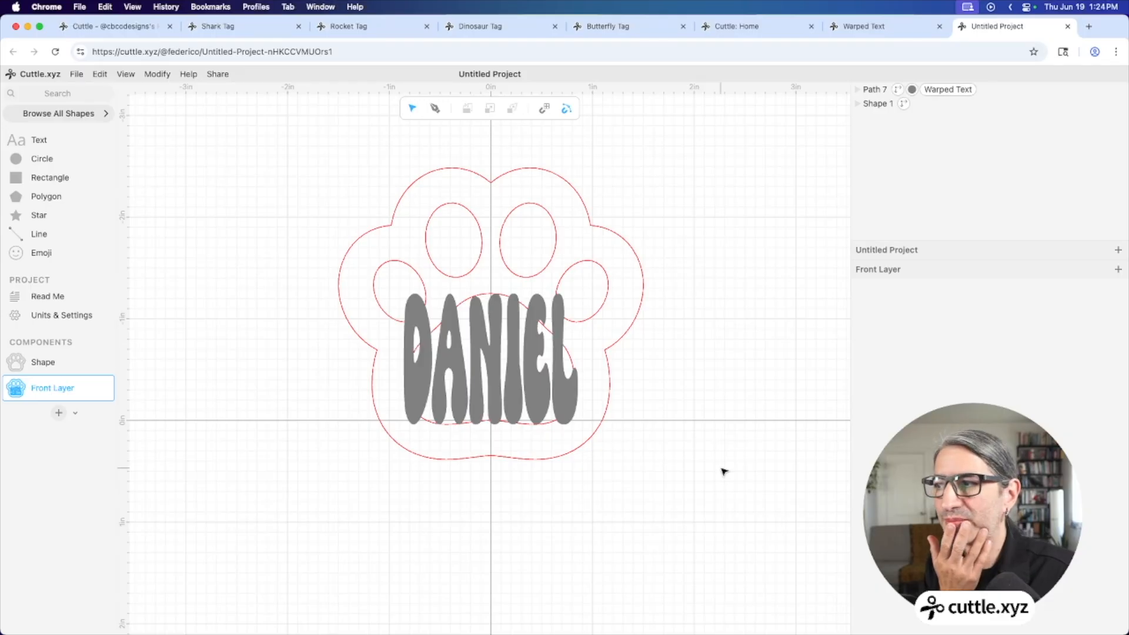
# Pull the name warp's top corners inward and bend its top edge into an arch
pyautogui.click(530, 353)
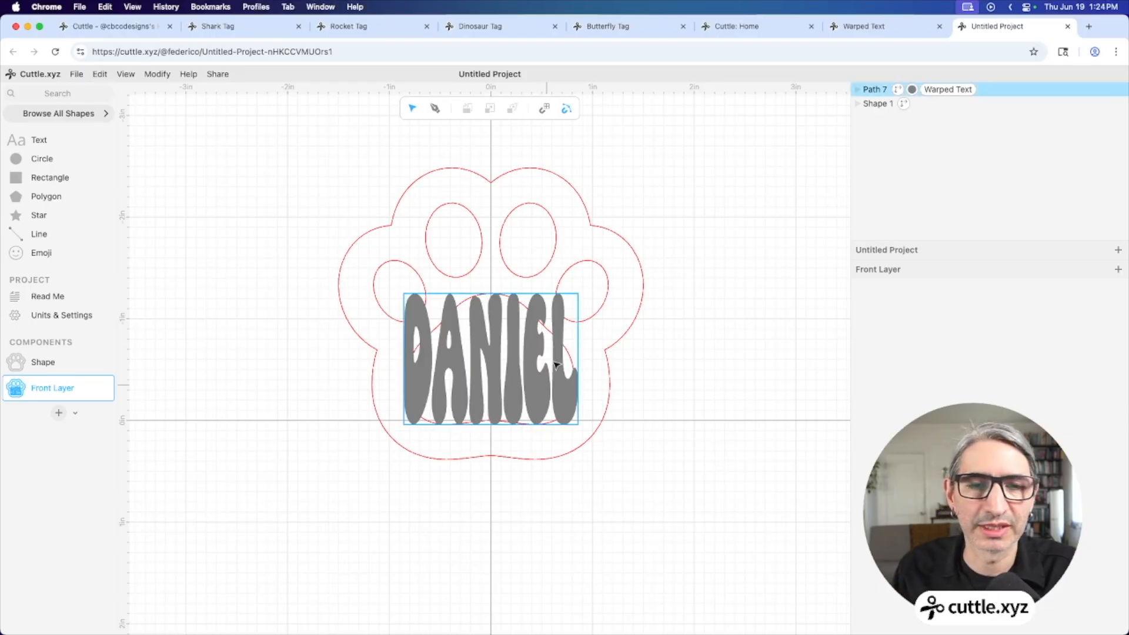
pyautogui.doubleClick(497, 329)
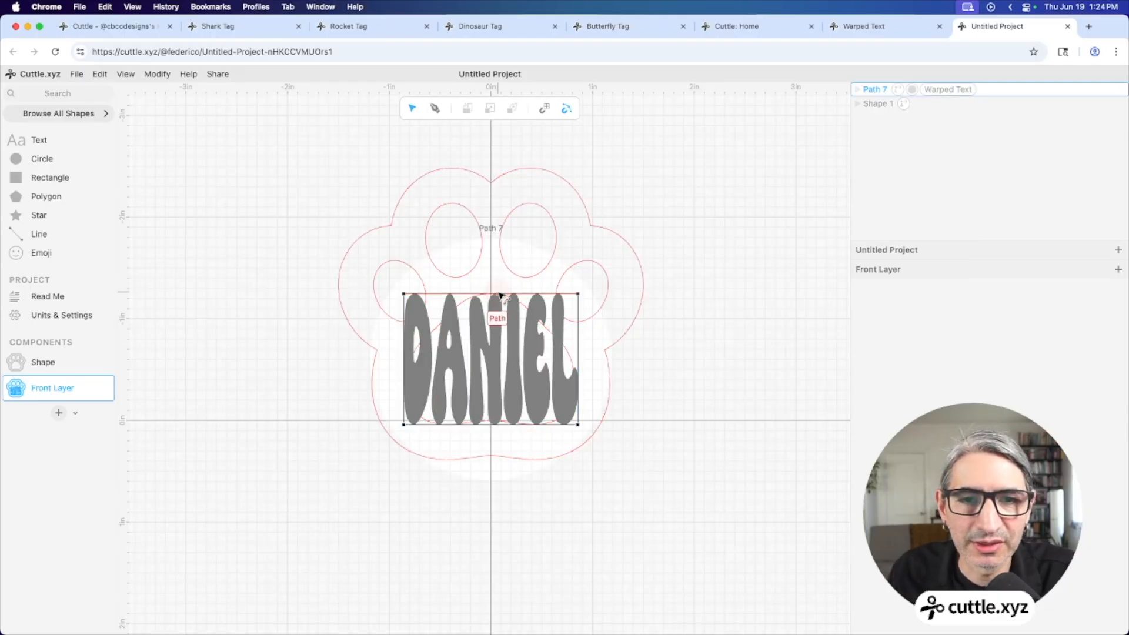
pyautogui.scroll(5, 497, 336)
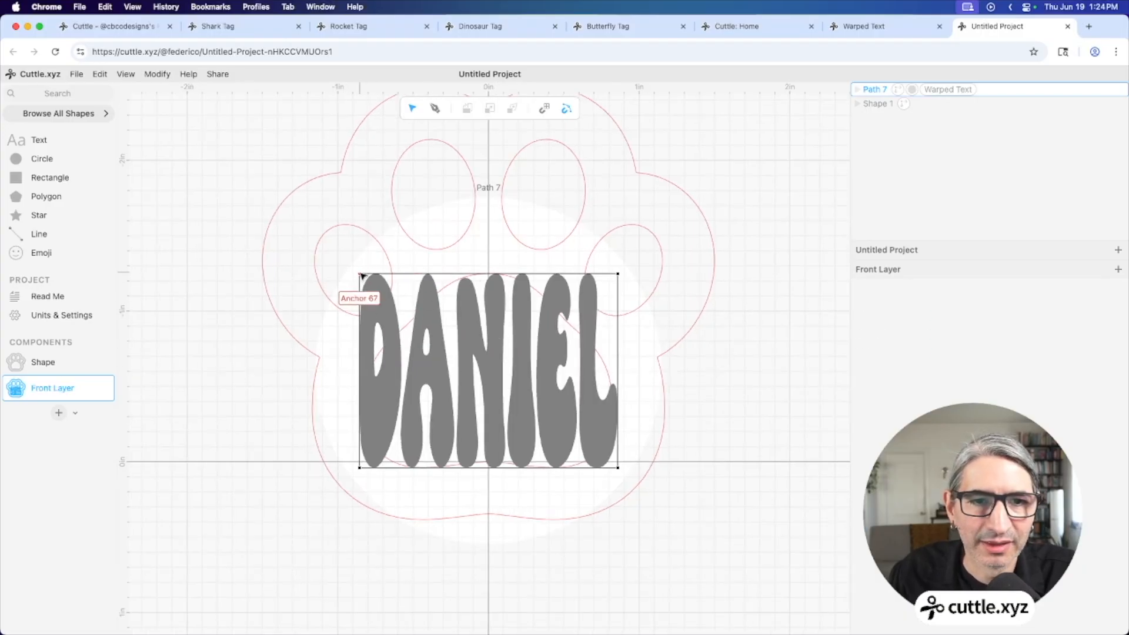
pyautogui.moveTo(361, 275); pyautogui.dragTo(392, 314)
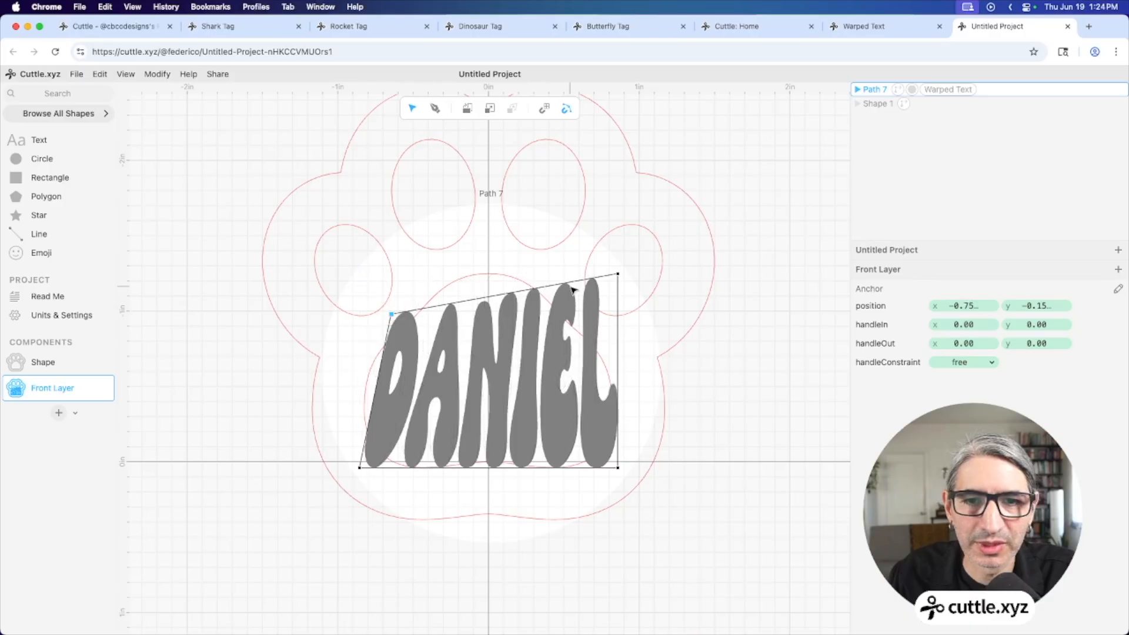
pyautogui.moveTo(617, 274); pyautogui.dragTo(594, 318)
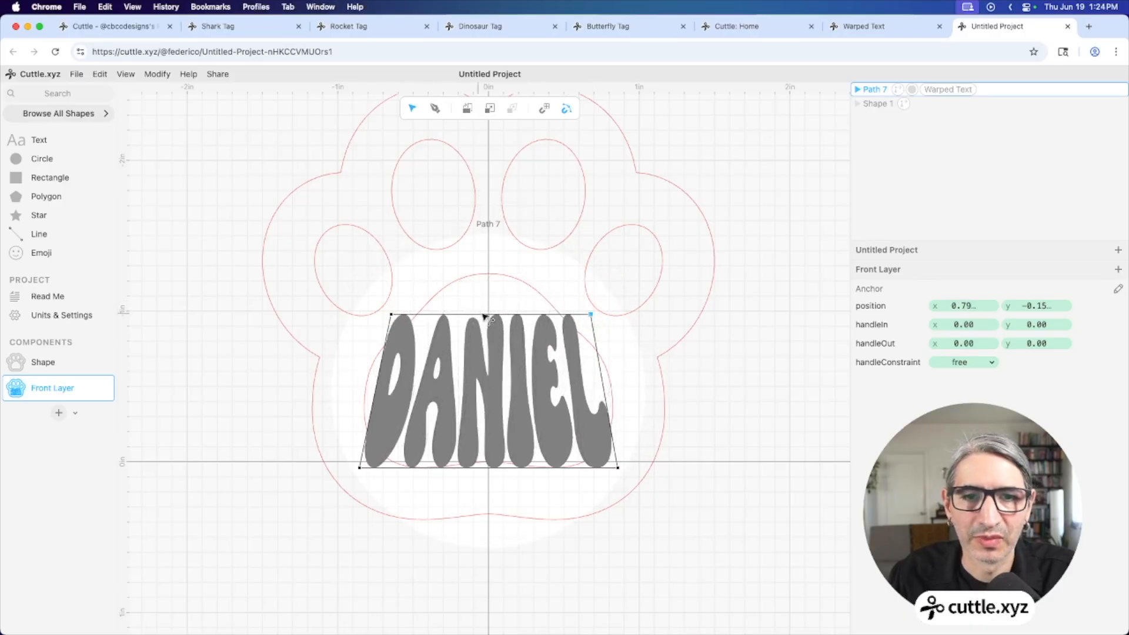
pyautogui.moveTo(487, 314); pyautogui.dragTo(486, 271)
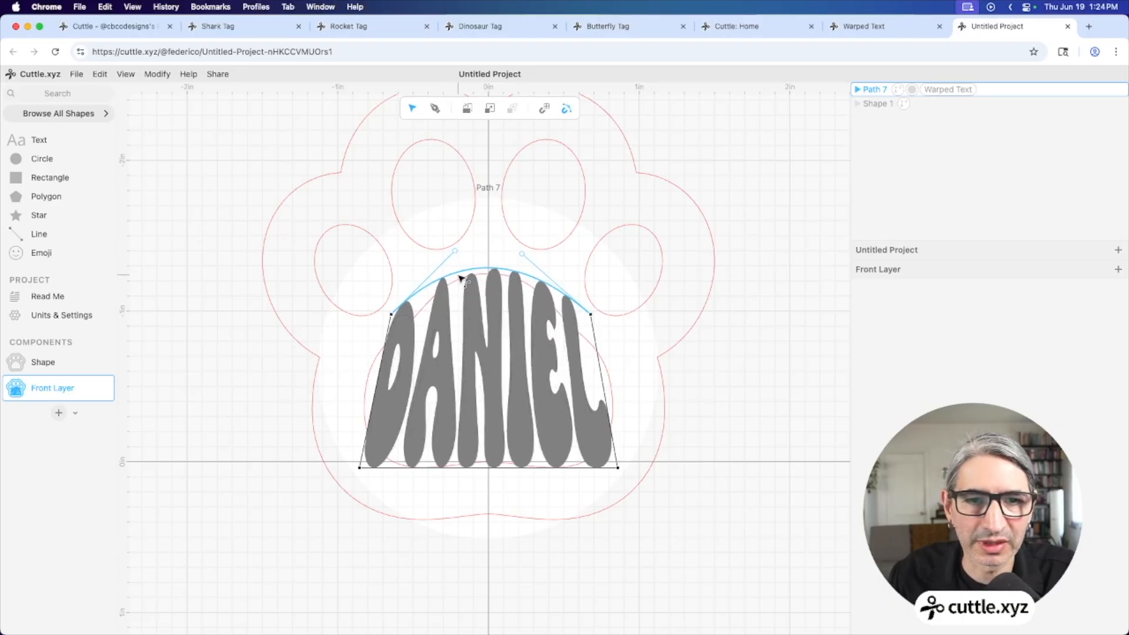
# Bow both sides of the warp outline outward and select the bottom-centre anchor
pyautogui.click(490, 468)
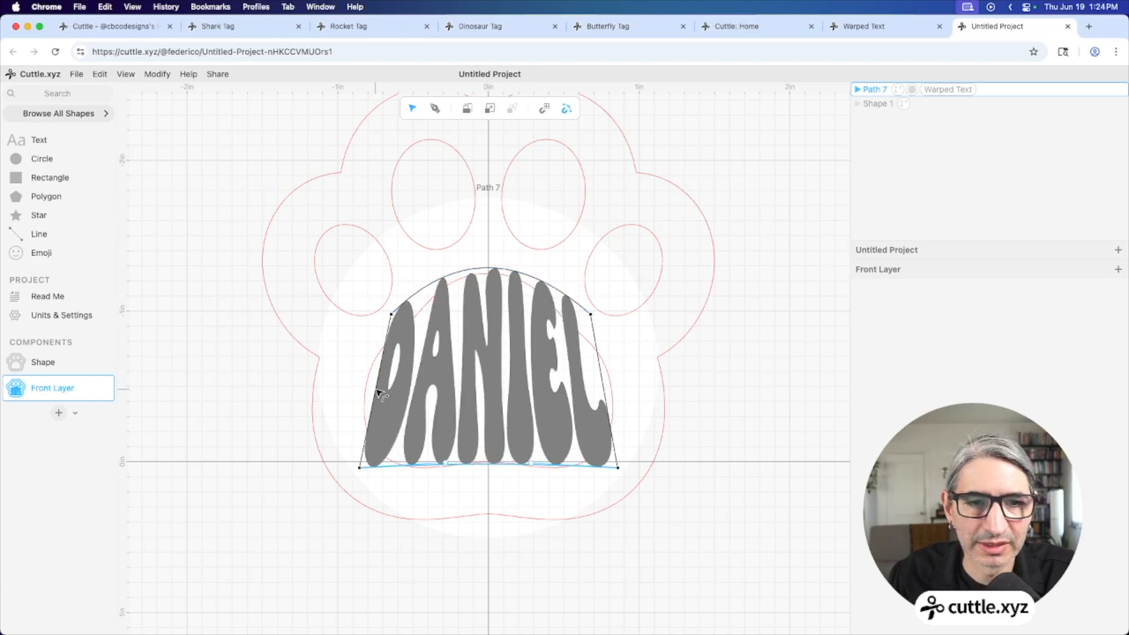
pyautogui.moveTo(380, 394); pyautogui.dragTo(368, 383)
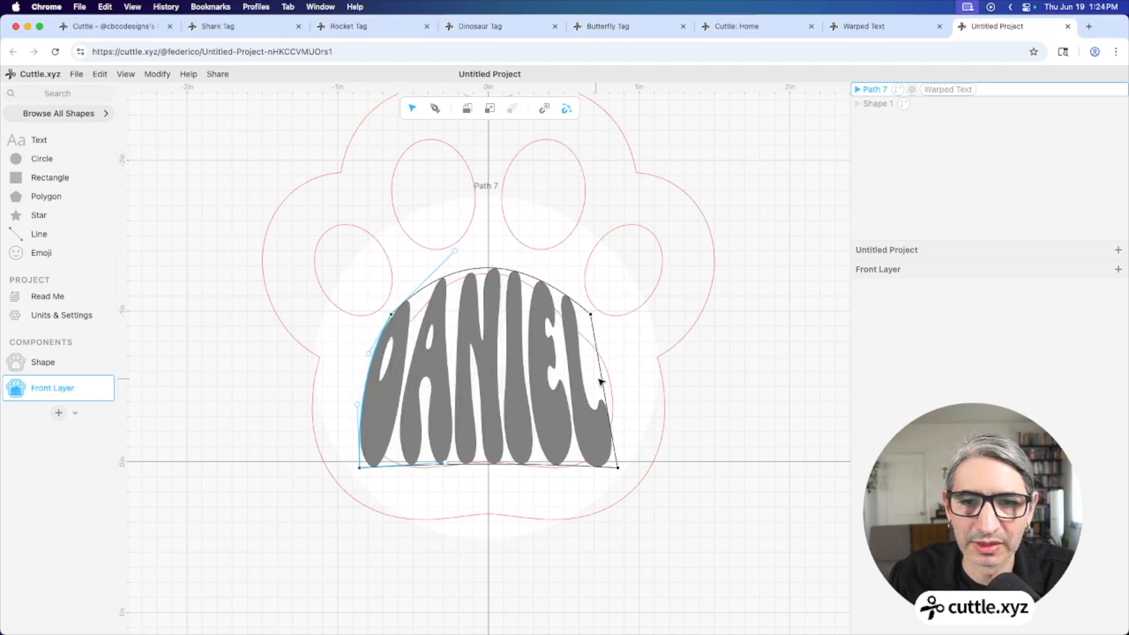
pyautogui.moveTo(600, 382); pyautogui.dragTo(612, 386)
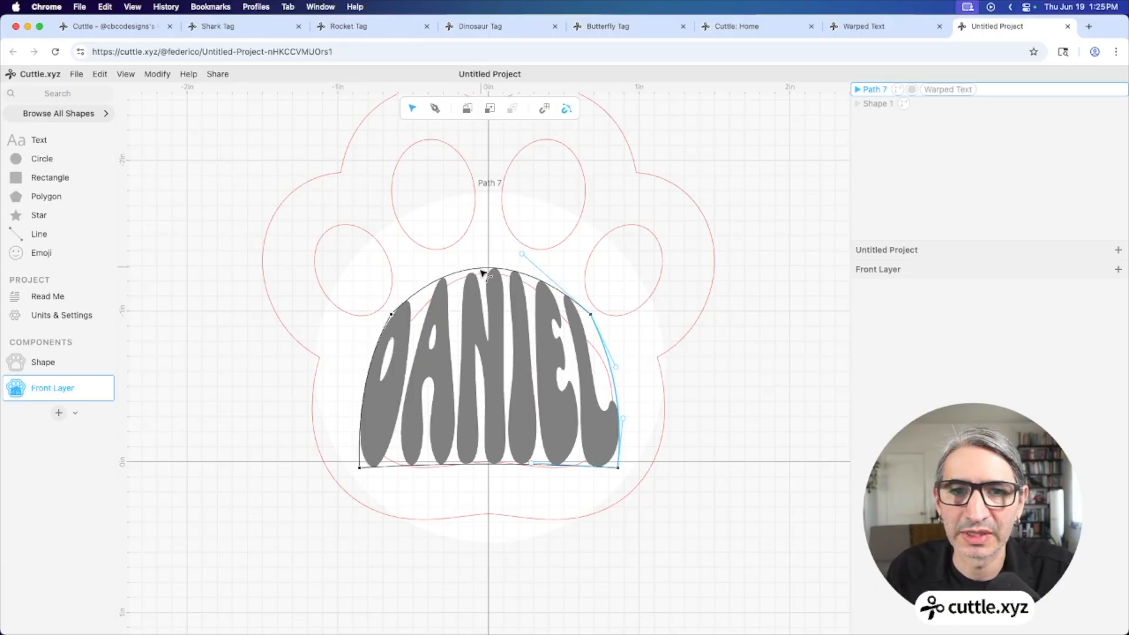
pyautogui.click(489, 466)
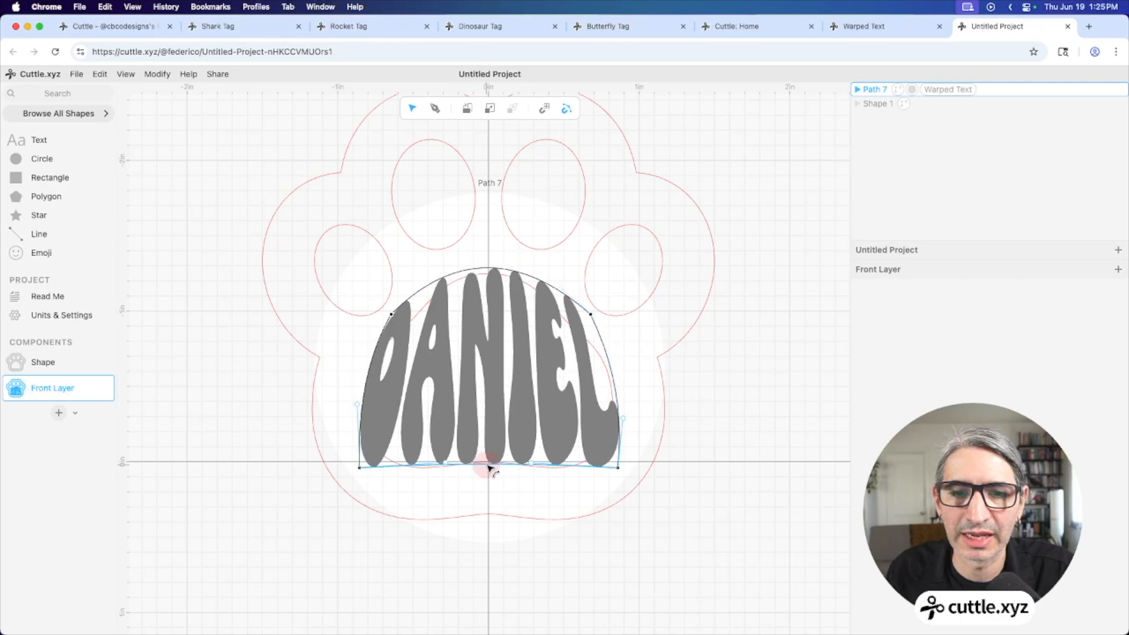
pyautogui.click(488, 465)
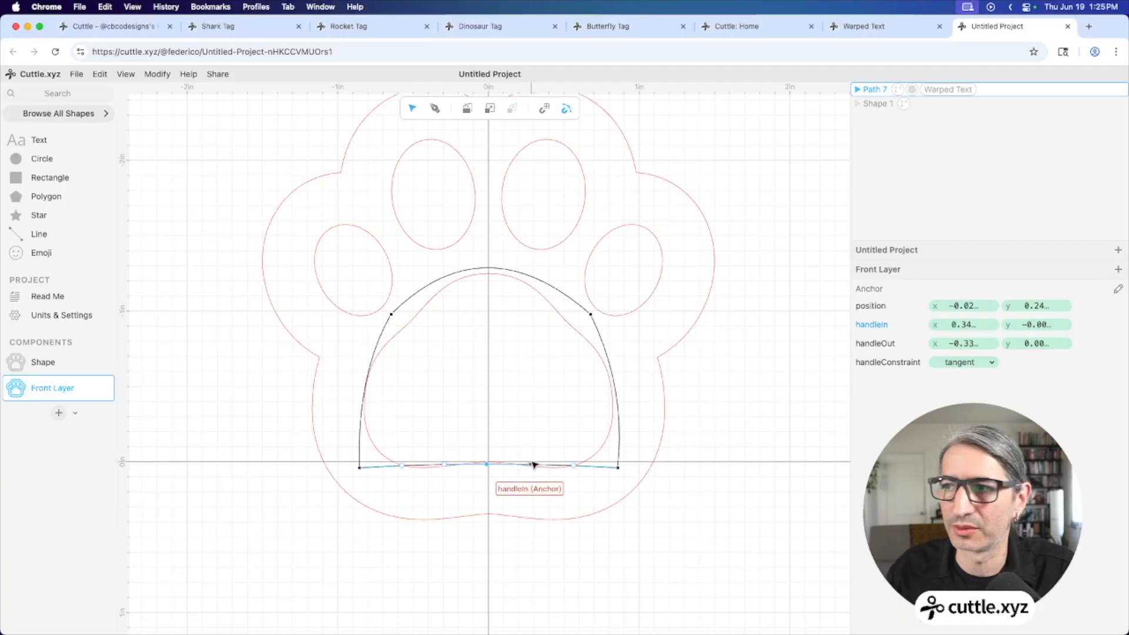
# Delete the extra top-arch anchor and round out both sides of the dome, keeping the base flat
pyautogui.moveTo(490, 467); pyautogui.dragTo(493, 388)
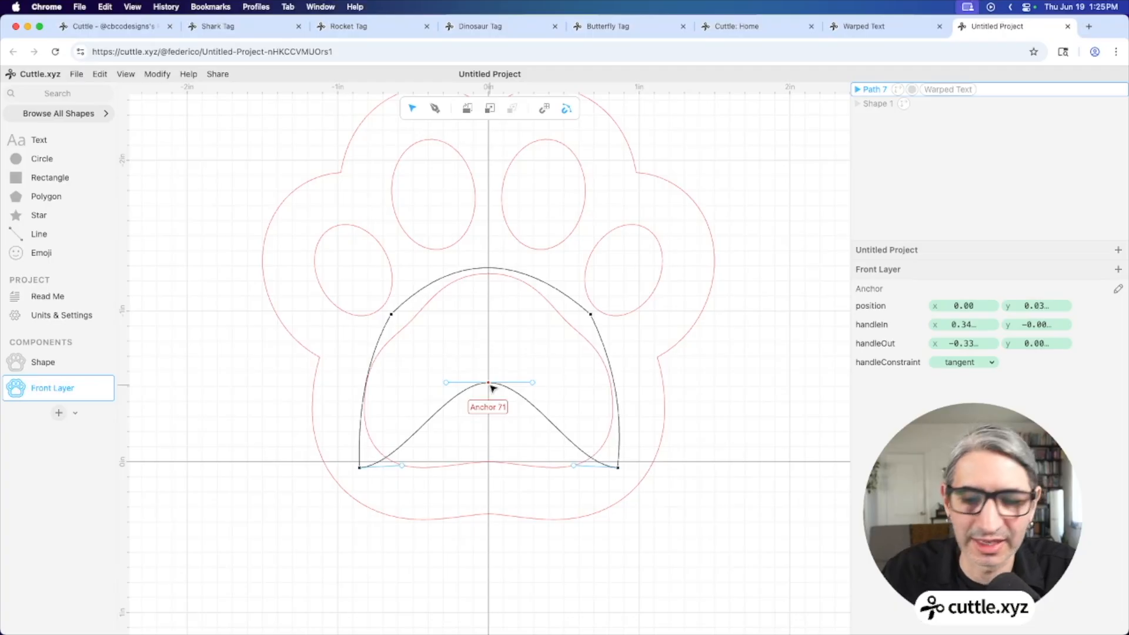
pyautogui.press('Escape')
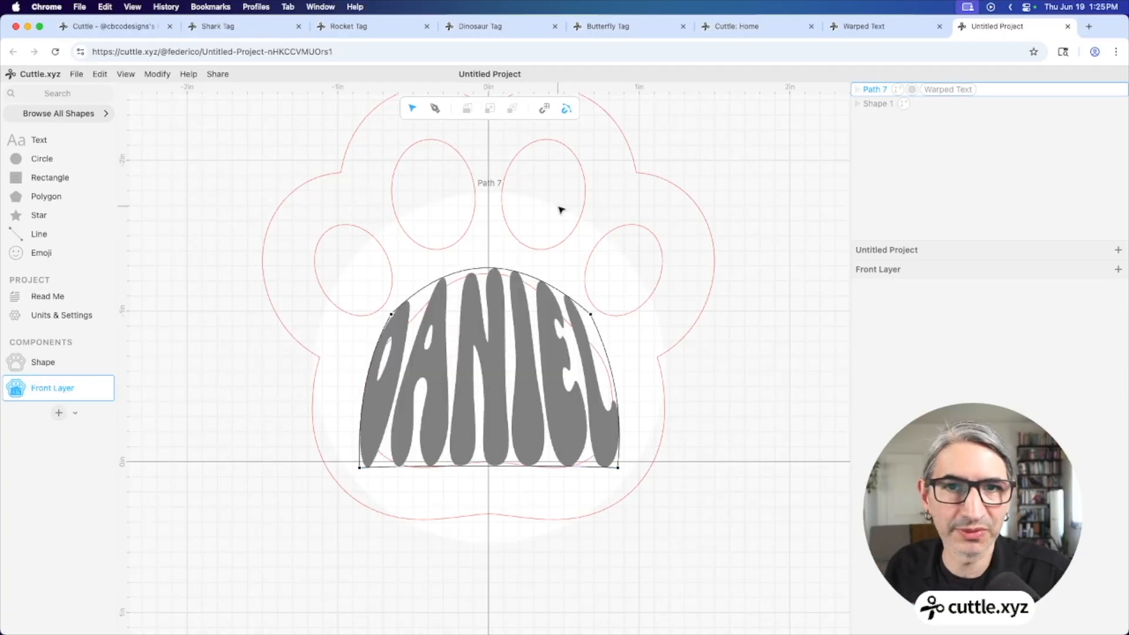
pyautogui.click(453, 274)
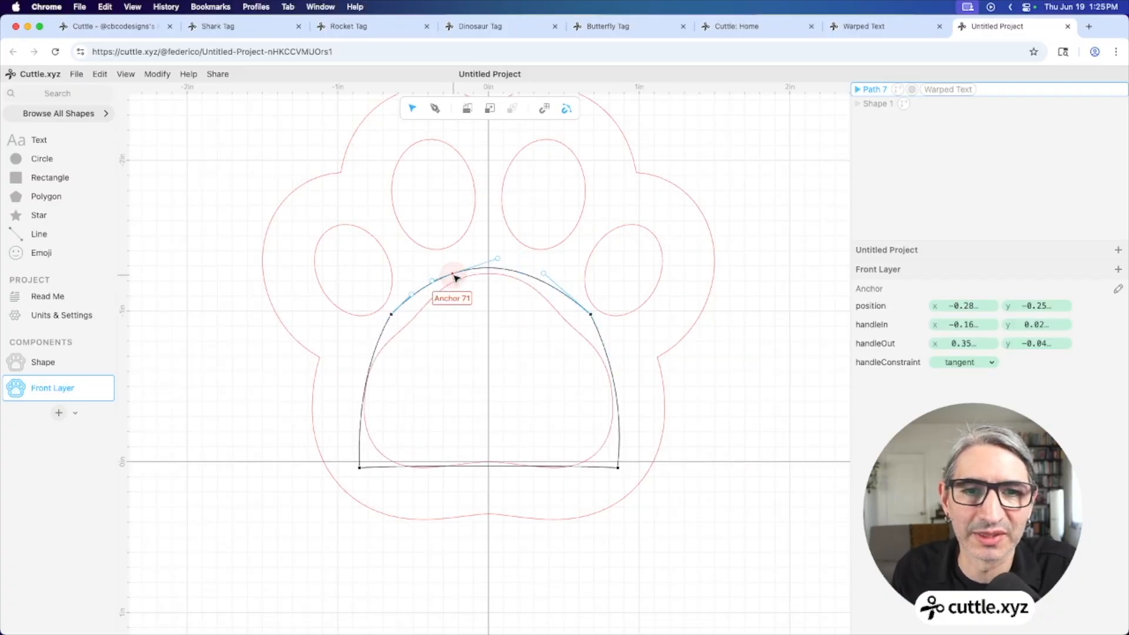
pyautogui.press('BackSpace')
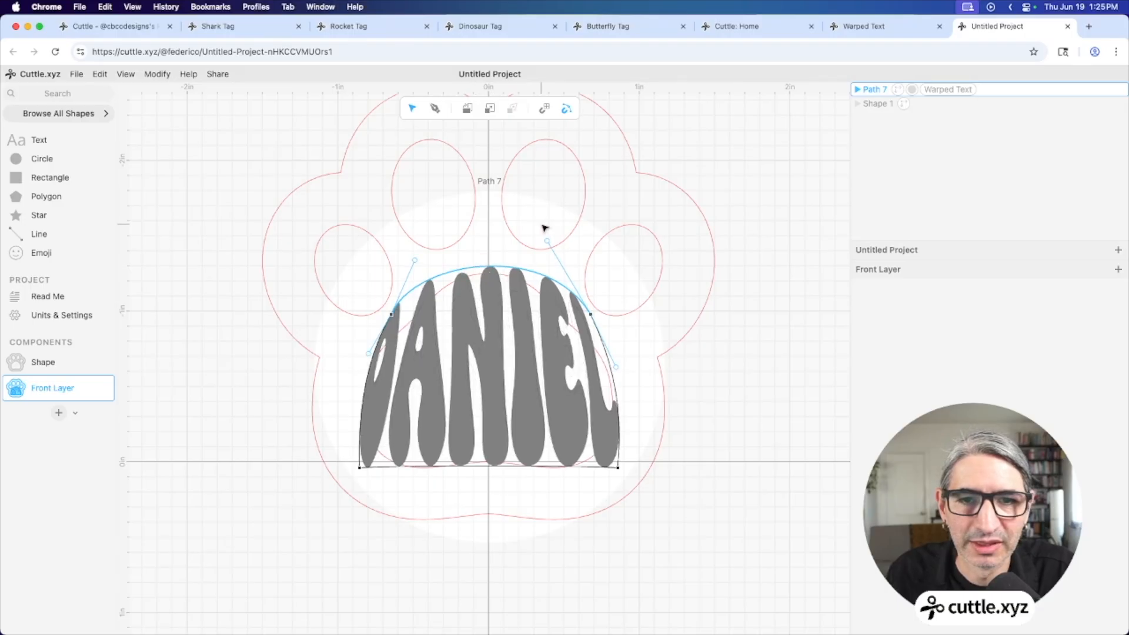
pyautogui.moveTo(416, 279); pyautogui.dragTo(448, 260)
pyautogui.moveTo(549, 249); pyautogui.dragTo(526, 262)
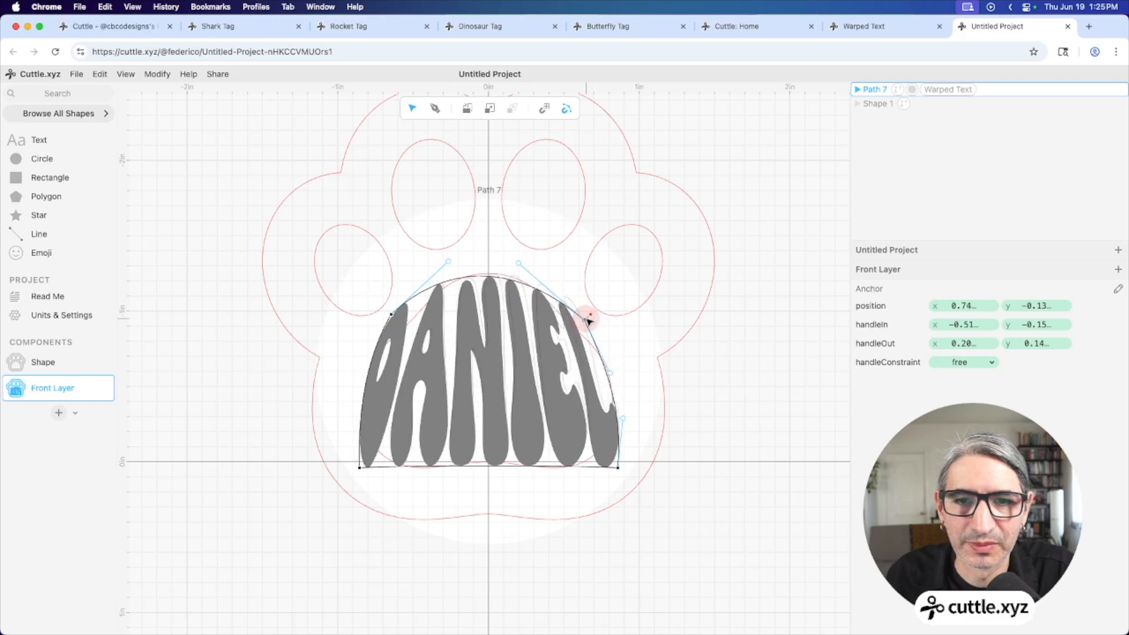
pyautogui.click(721, 375)
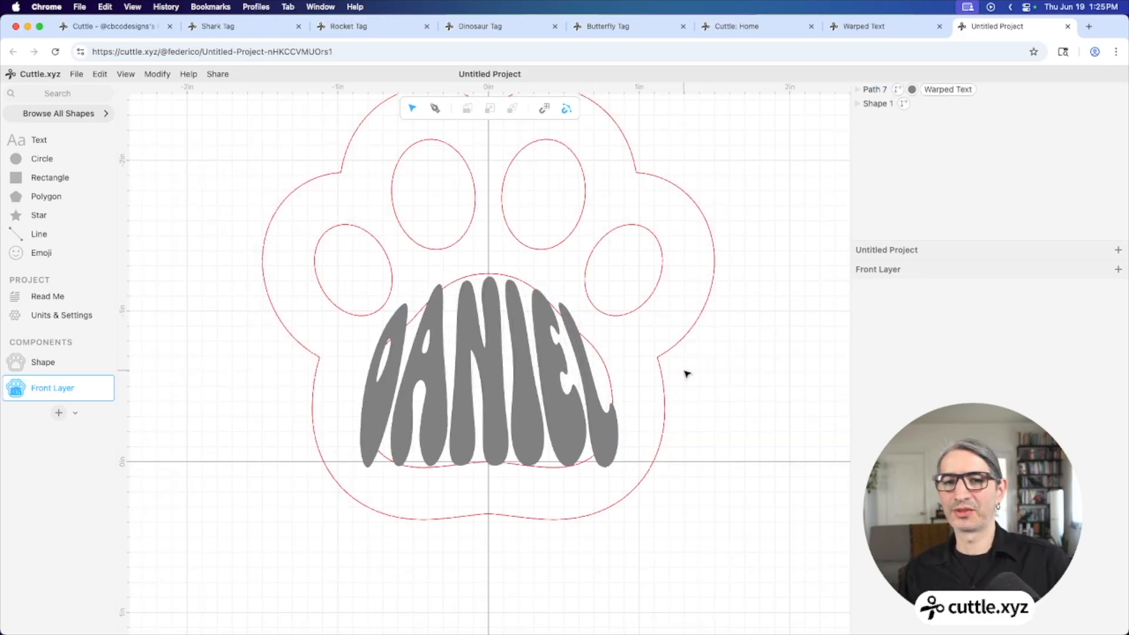
# Turn the text value into a parameter called 'name' and move it to the project
pyautogui.scroll(-3, 697, 379)
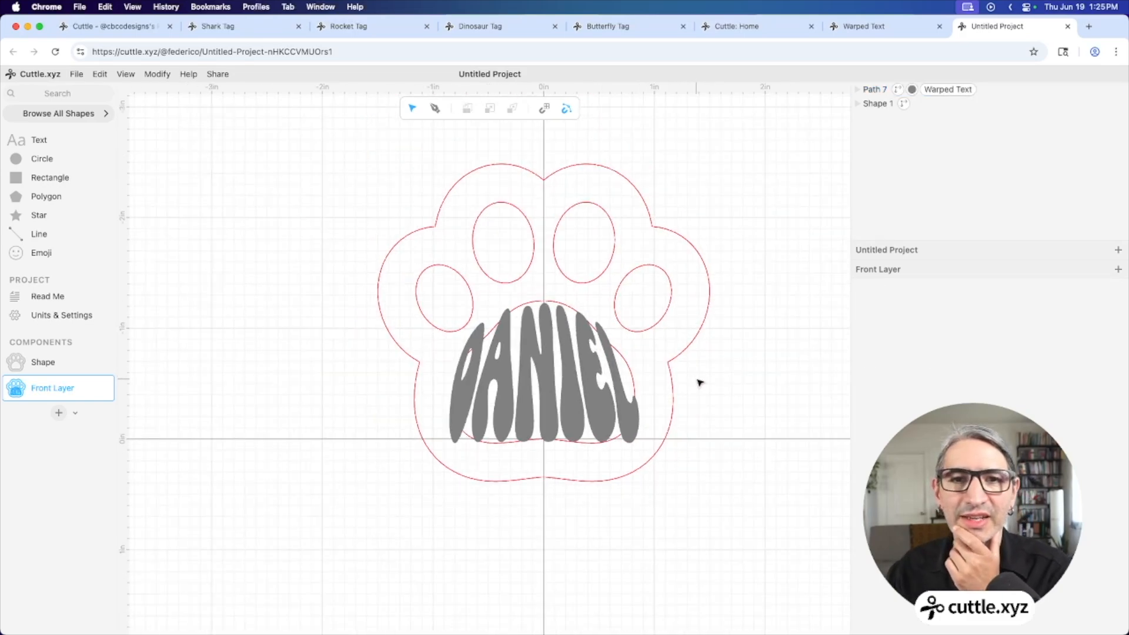
pyautogui.moveTo(717, 377); pyautogui.dragTo(660, 382)
pyautogui.scroll(-1, 689, 381)
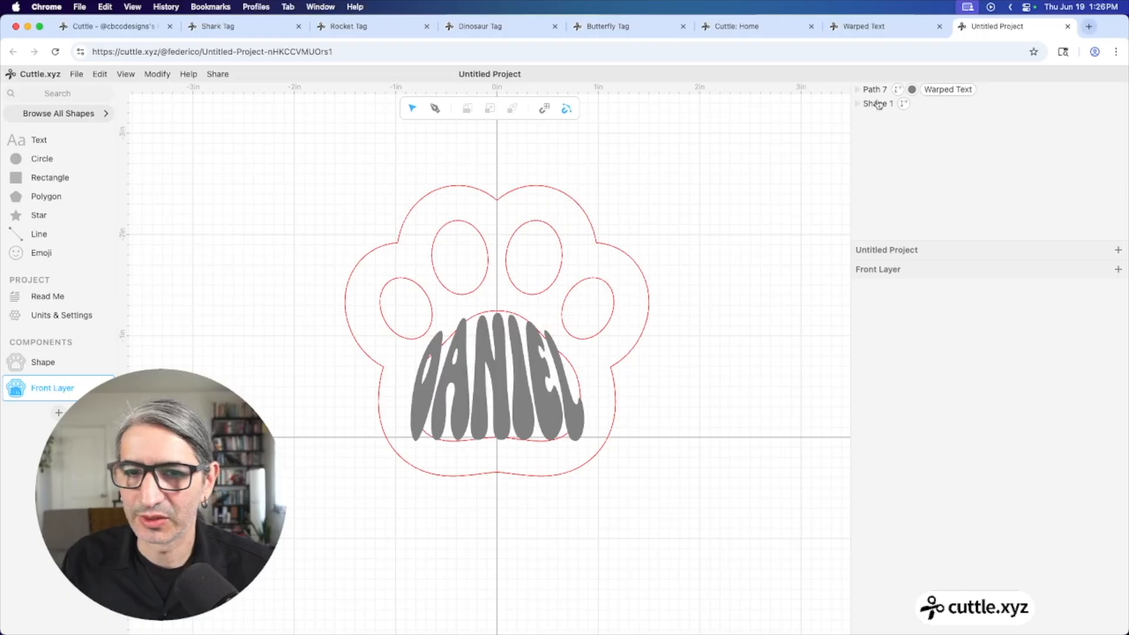
pyautogui.click(487, 410)
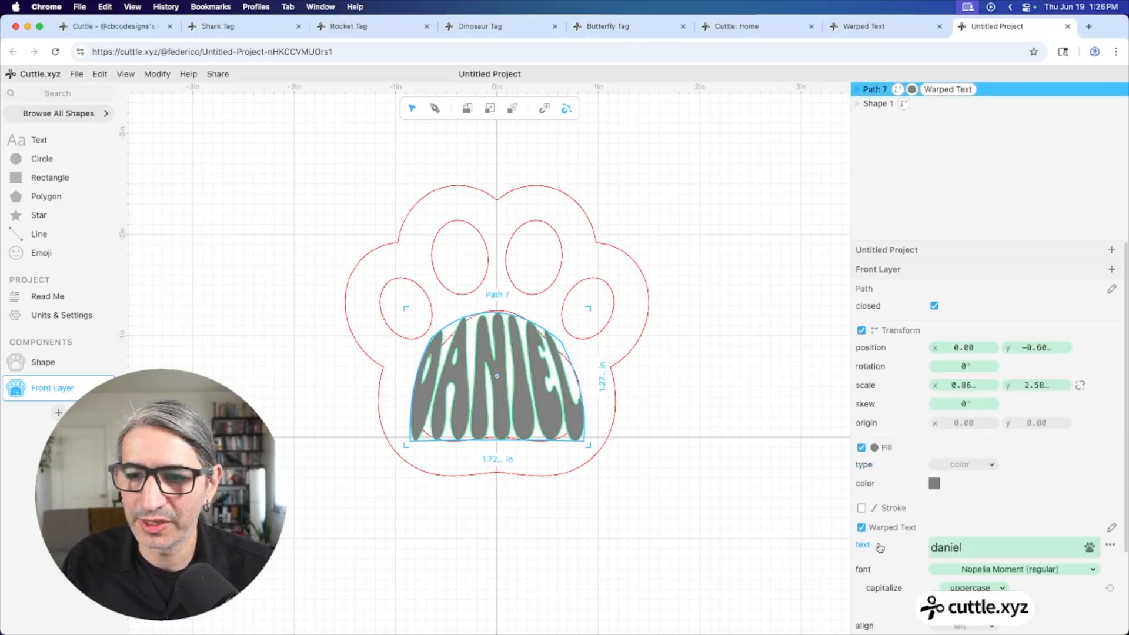
pyautogui.click(1111, 548)
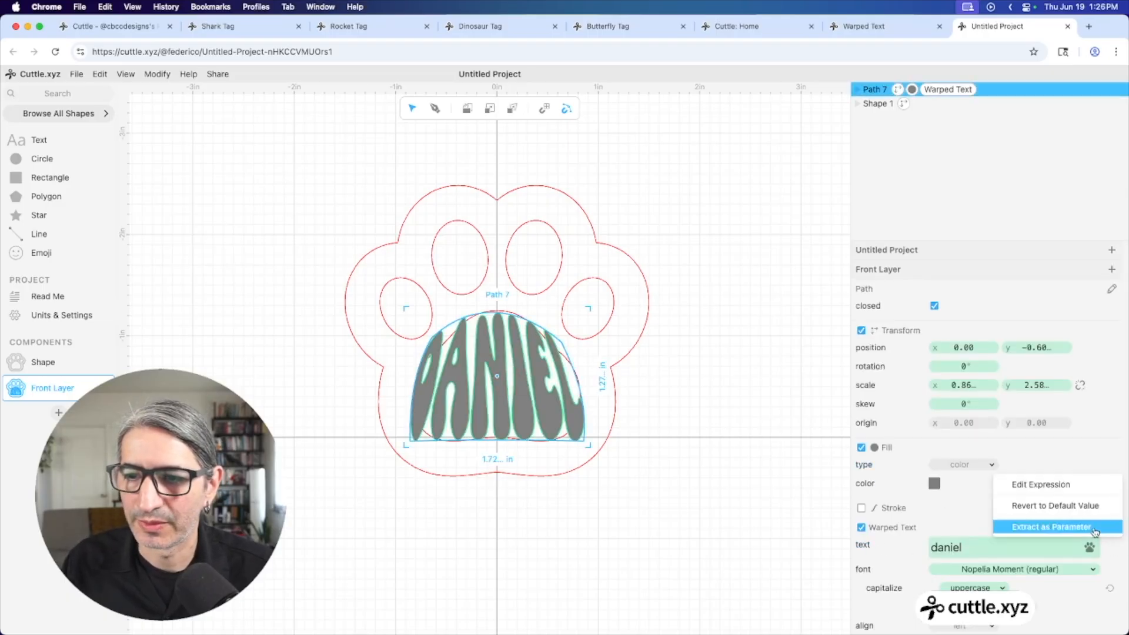
pyautogui.click(1071, 532)
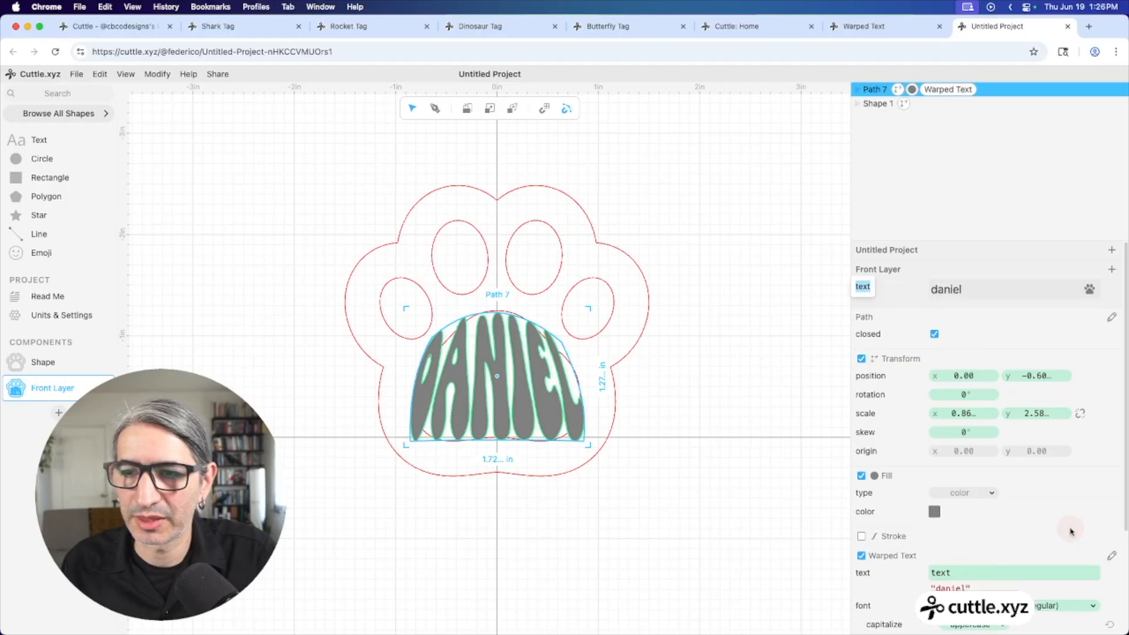
pyautogui.write('name')
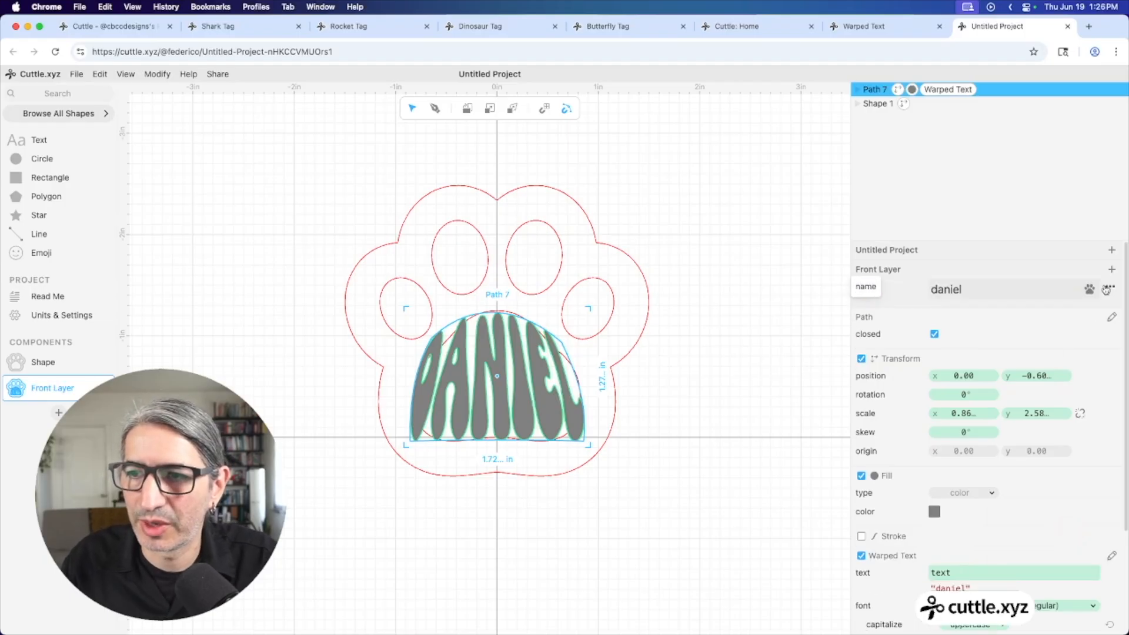
pyautogui.click(1106, 289)
pyautogui.click(1073, 256)
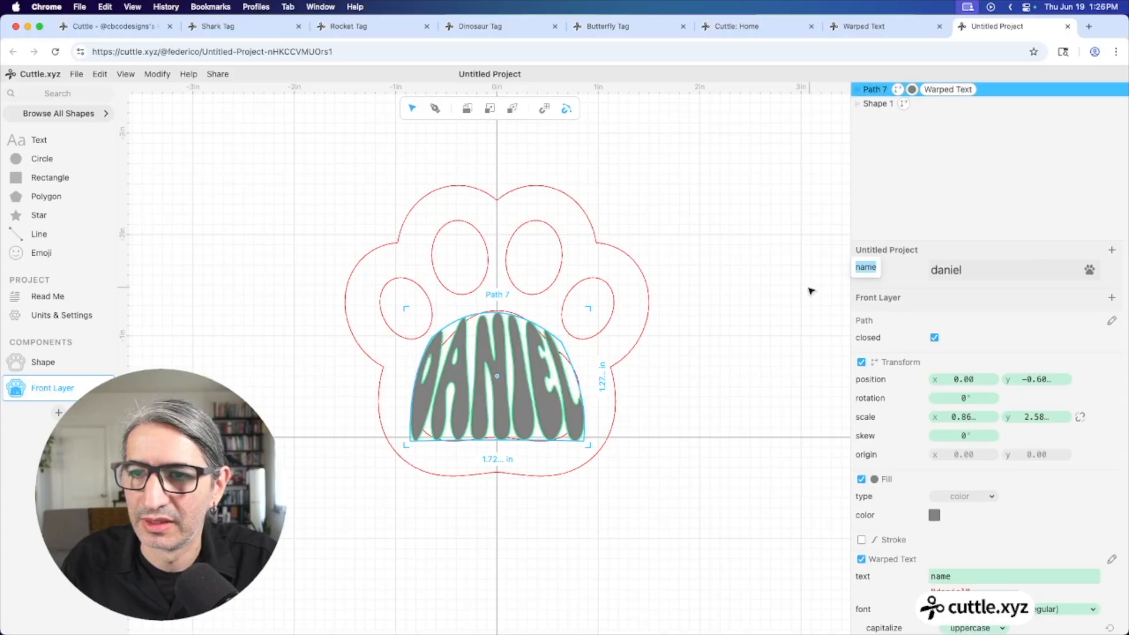
pyautogui.click(781, 294)
# Promote the Nopelia Moment font setting to a project parameter, then select the text and paw together
pyautogui.click(486, 397)
pyautogui.scroll(-3, 1017, 581)
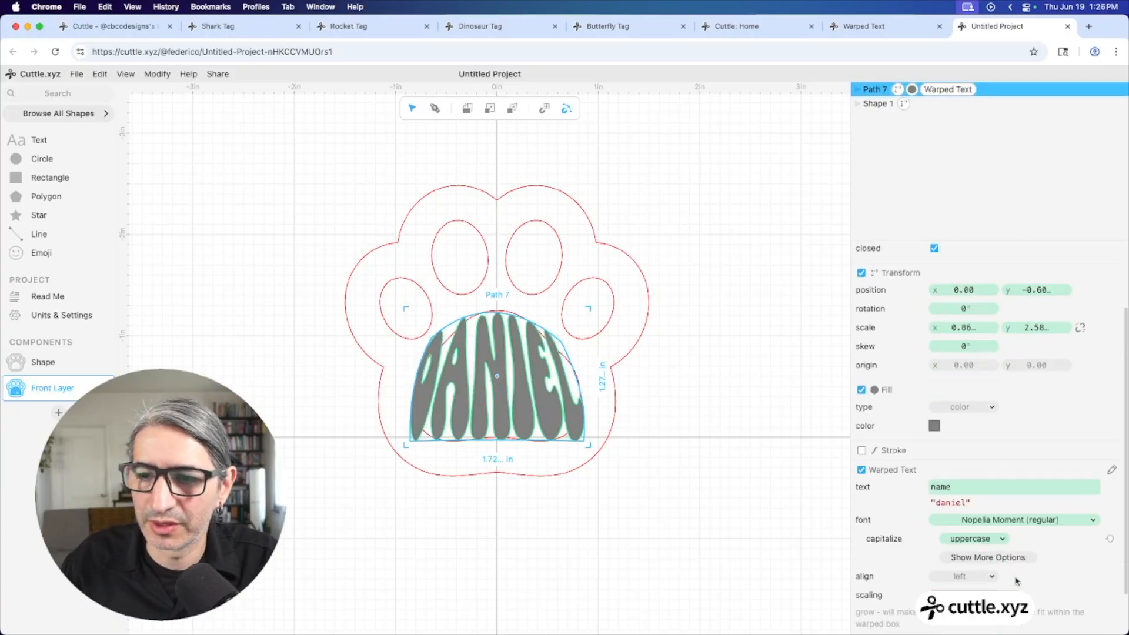
pyautogui.click(1110, 521)
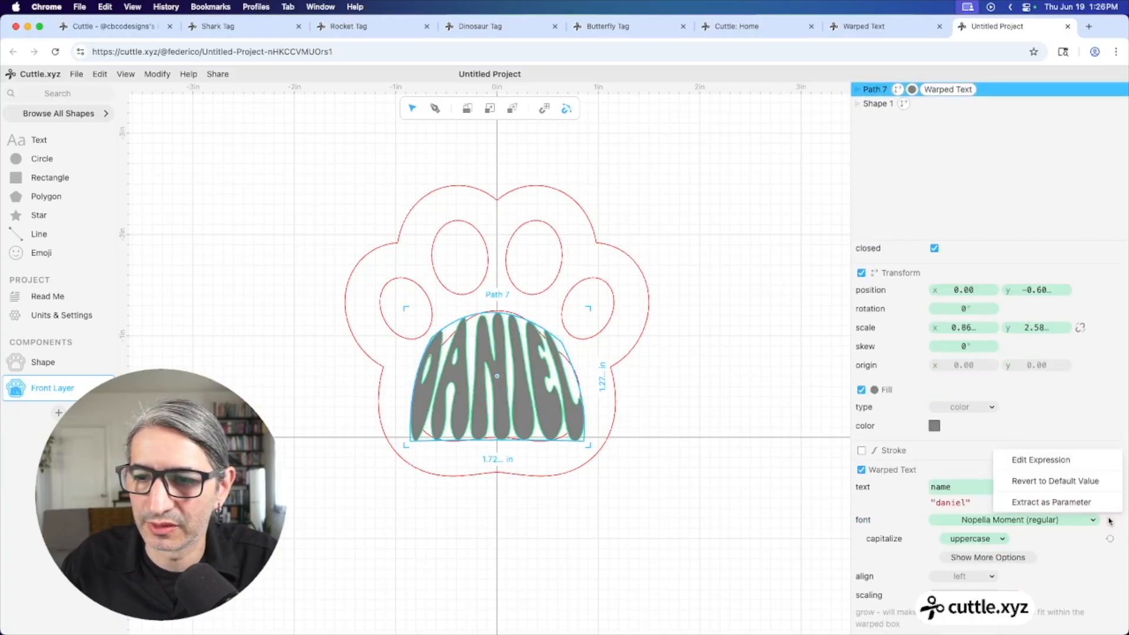
pyautogui.click(1077, 501)
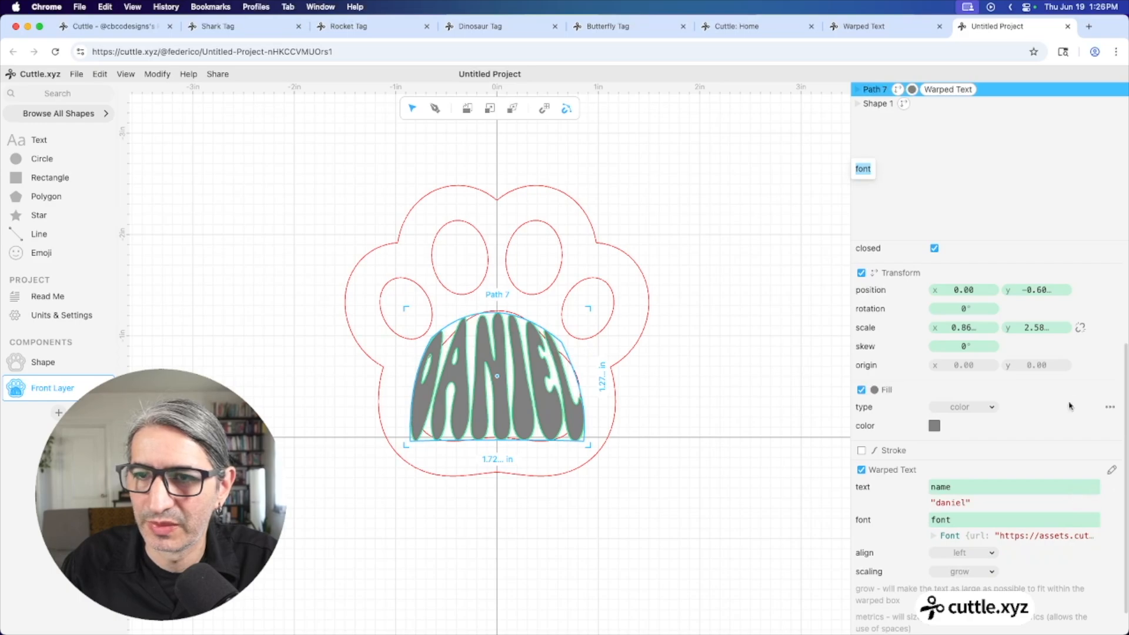
pyautogui.scroll(5, 1070, 381)
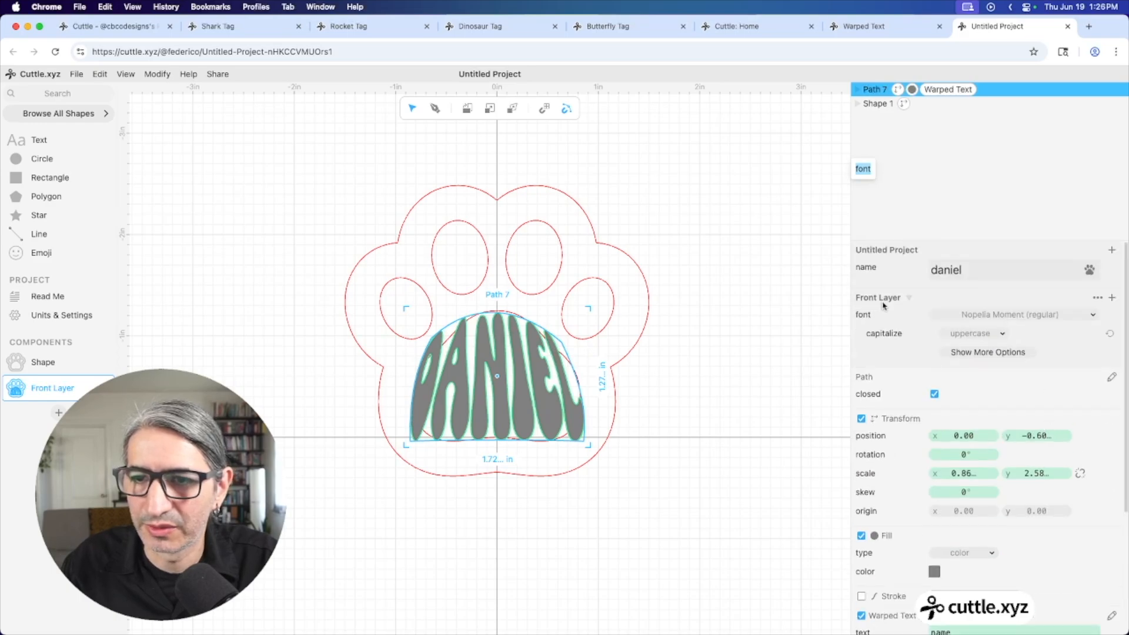
pyautogui.click(1108, 316)
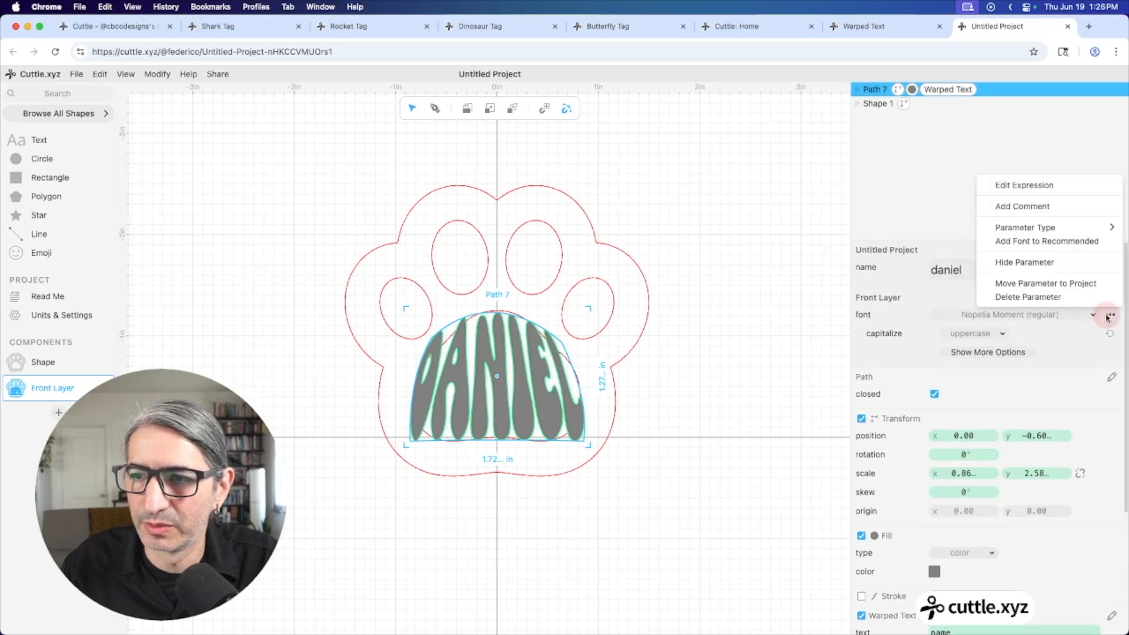
pyautogui.click(1088, 282)
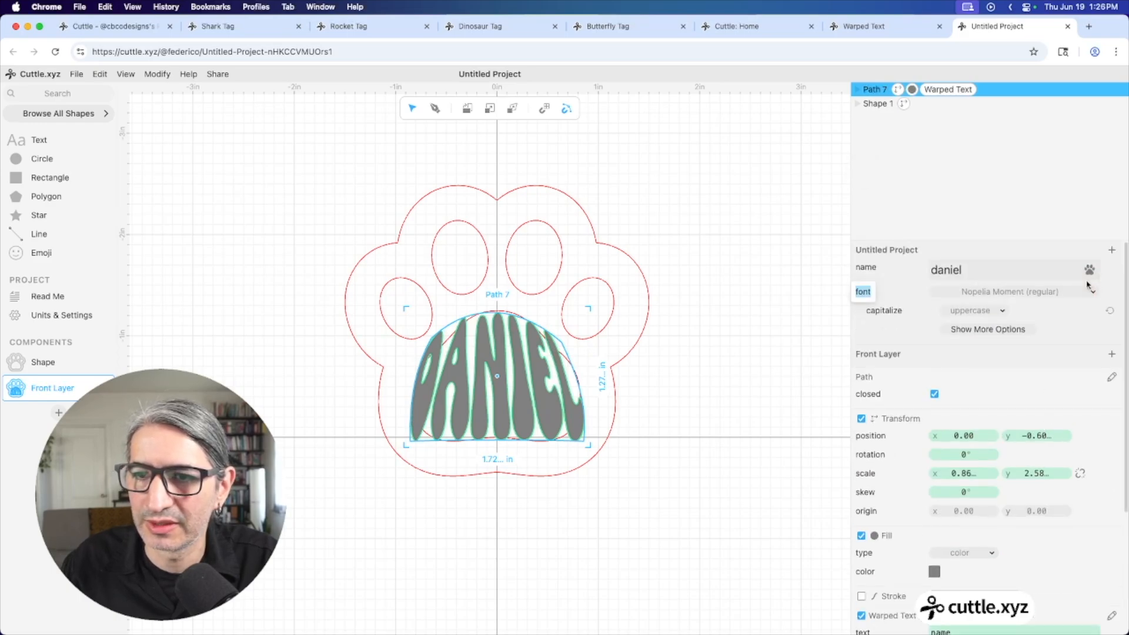
pyautogui.click(723, 355)
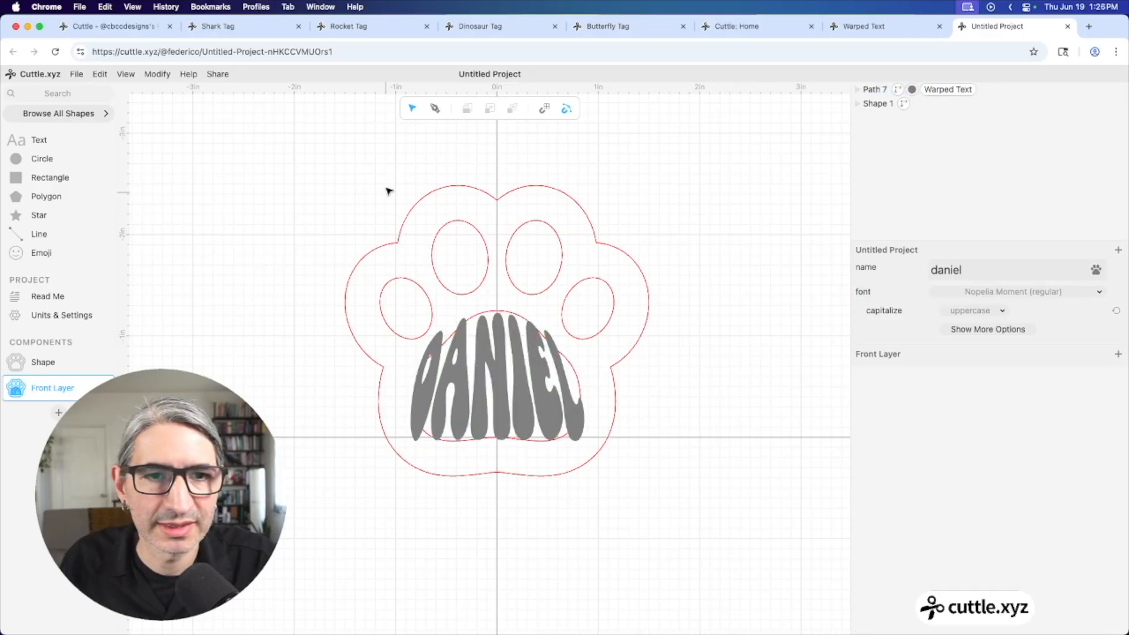
pyautogui.moveTo(295, 162); pyautogui.dragTo(711, 529)
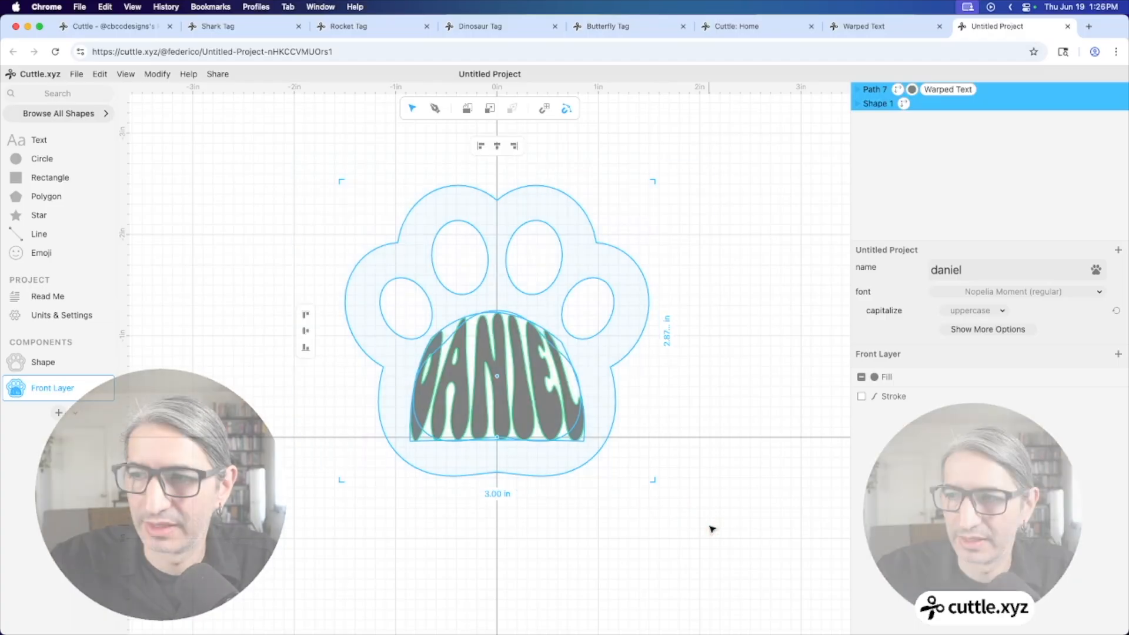
# Apply Weld And Score to combine the name lettering with the paw, then add a new component
pyautogui.click(157, 81)
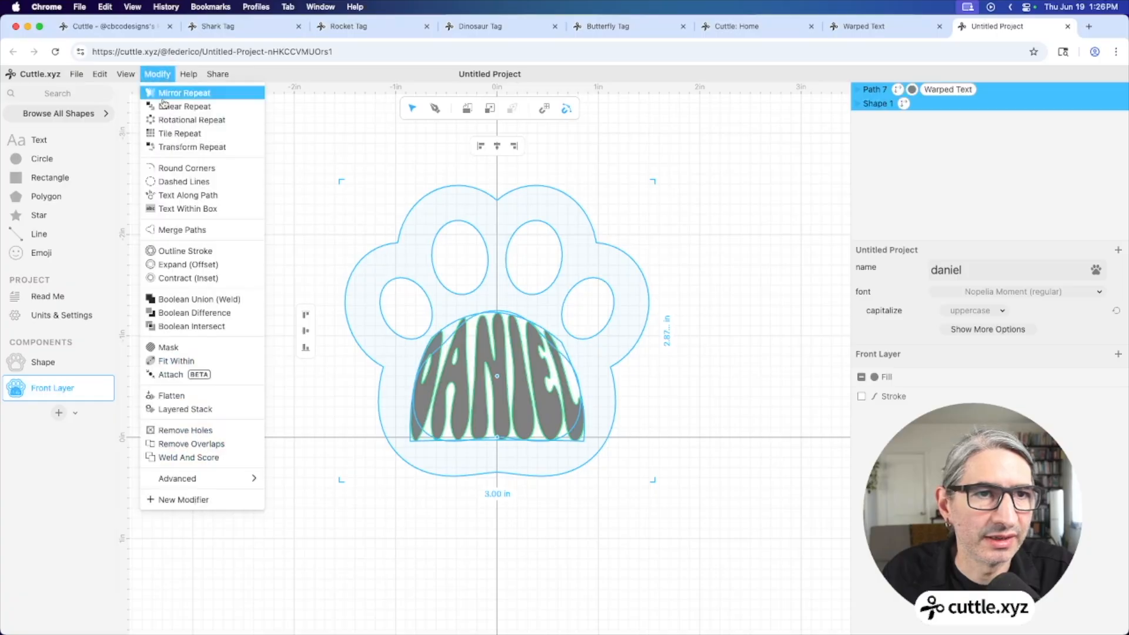
pyautogui.click(203, 449)
pyautogui.click(251, 418)
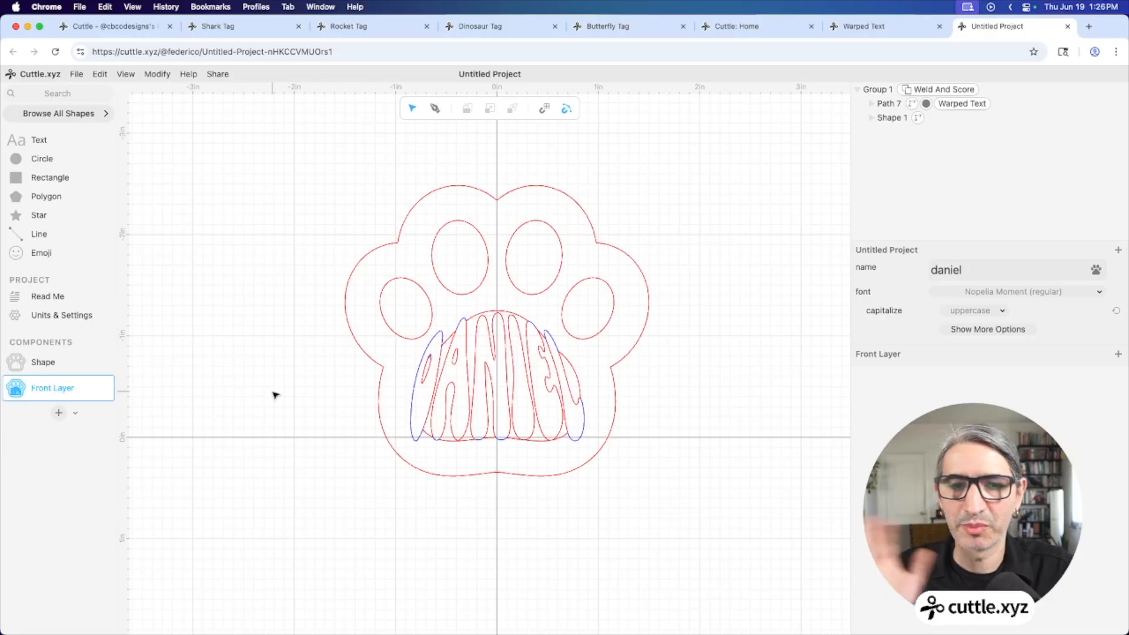
pyautogui.click(59, 412)
# Name the new component 'Back Layer'
pyautogui.click(277, 360)
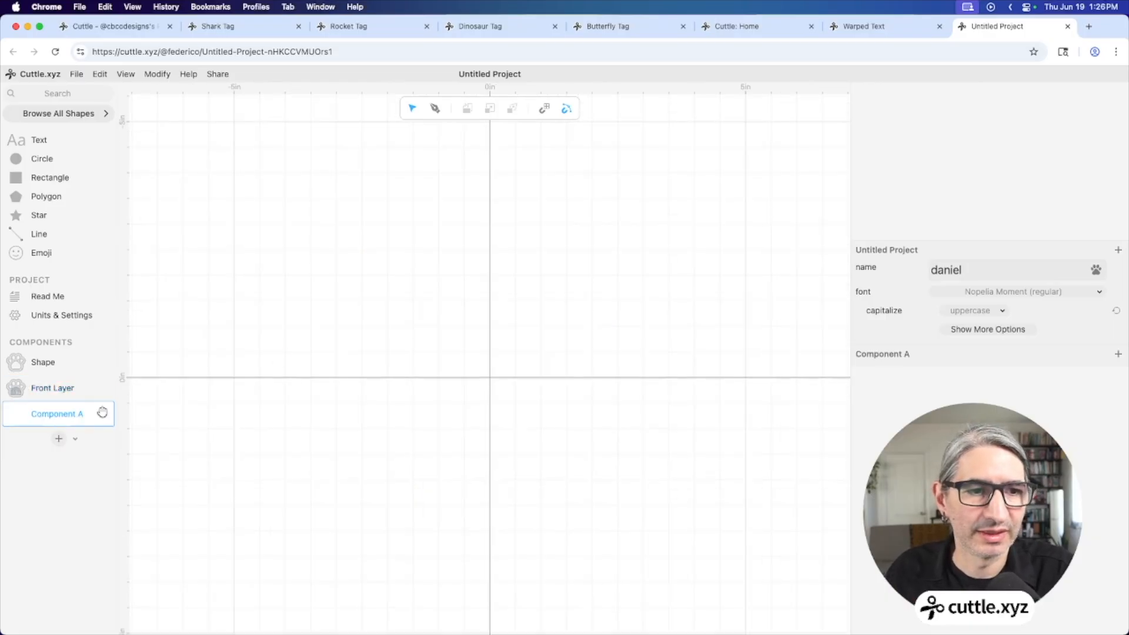
pyautogui.doubleClick(50, 413)
pyautogui.write('Back')
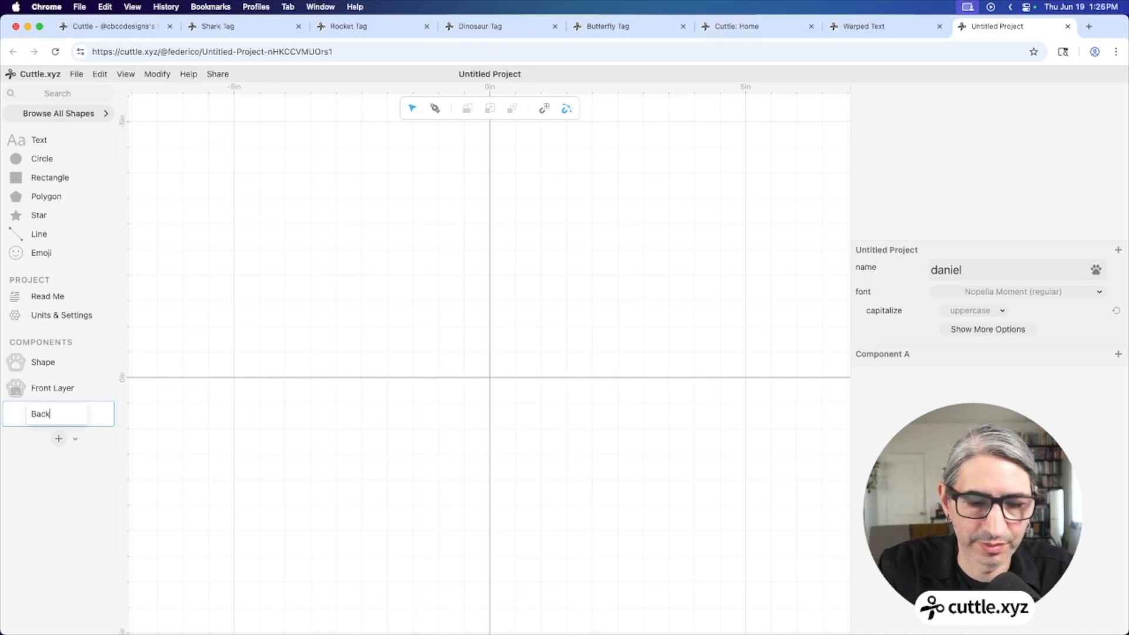
pyautogui.write(' Layer')
pyautogui.click(281, 507)
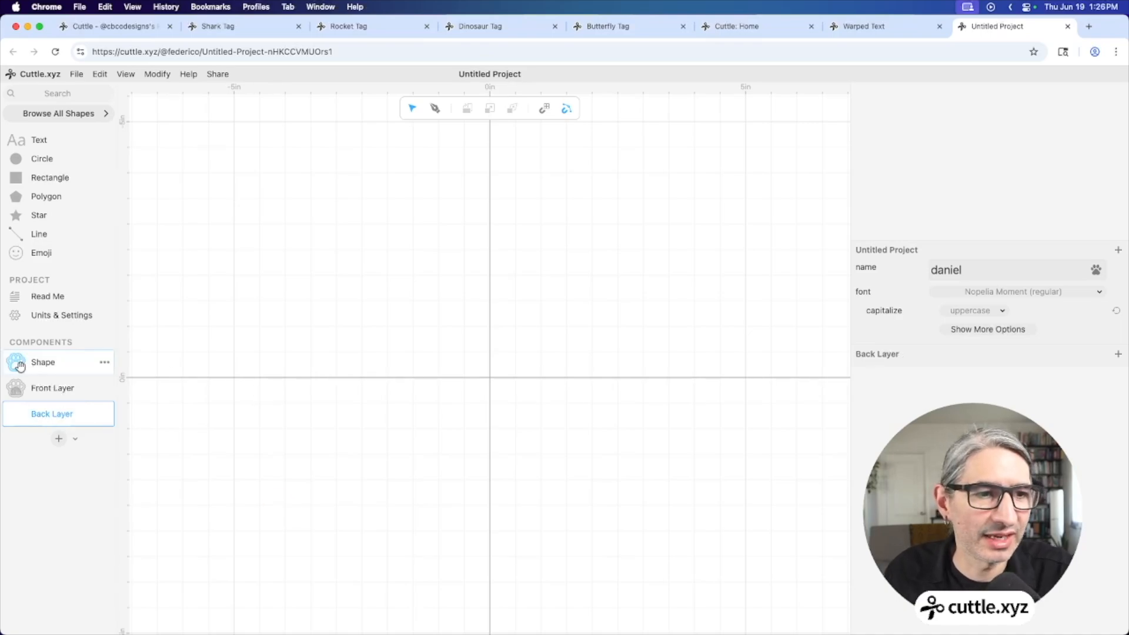
# Place the paw Shape at the canvas origin and remove all its holes
pyautogui.moveTo(19, 366); pyautogui.dragTo(492, 376)
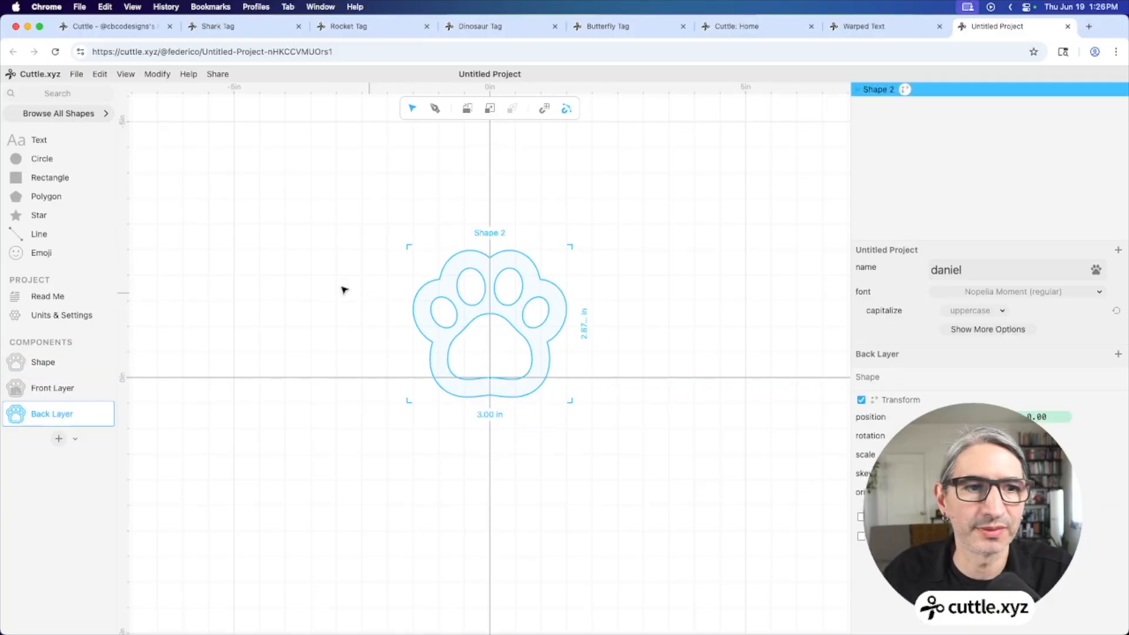
pyautogui.click(155, 74)
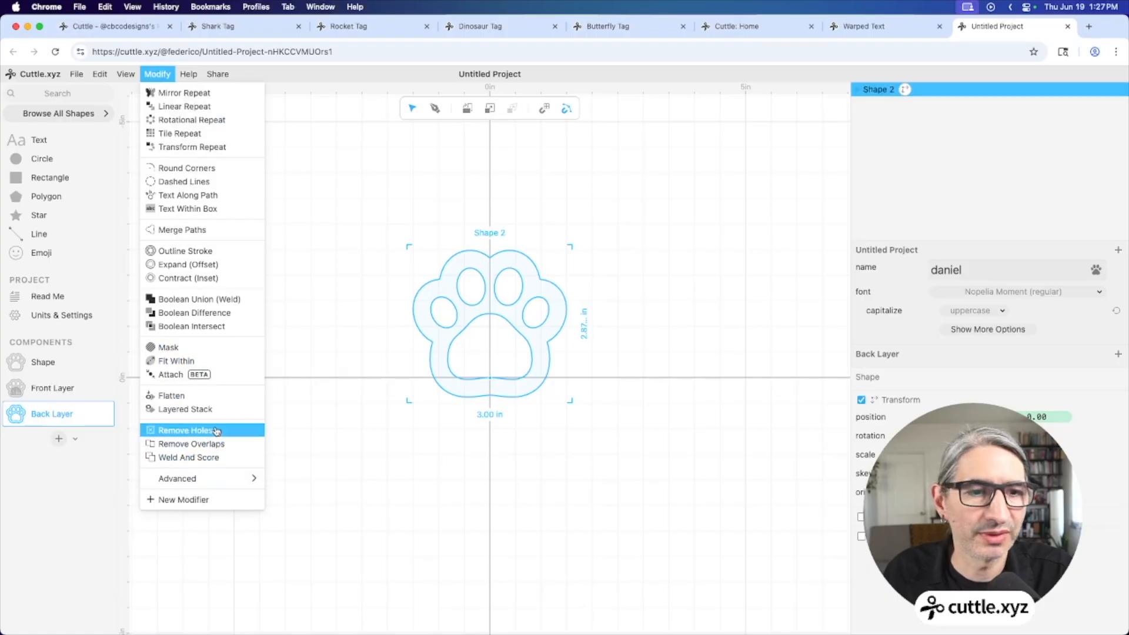
pyautogui.click(216, 435)
pyautogui.click(473, 457)
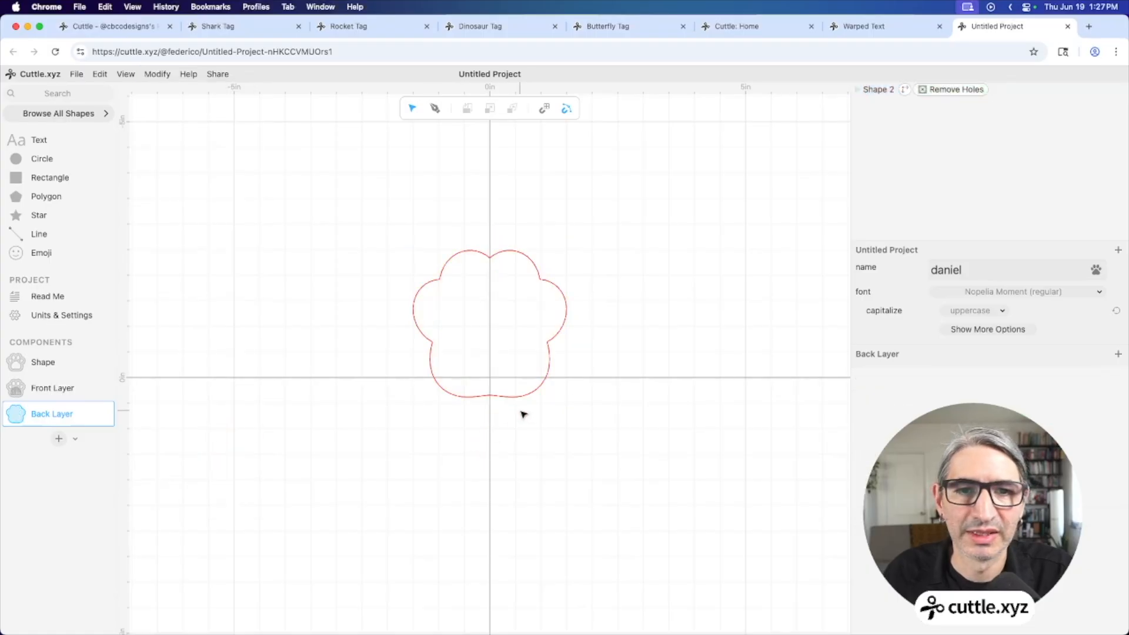
pyautogui.scroll(3, 521, 413)
pyautogui.scroll(2, 608, 348)
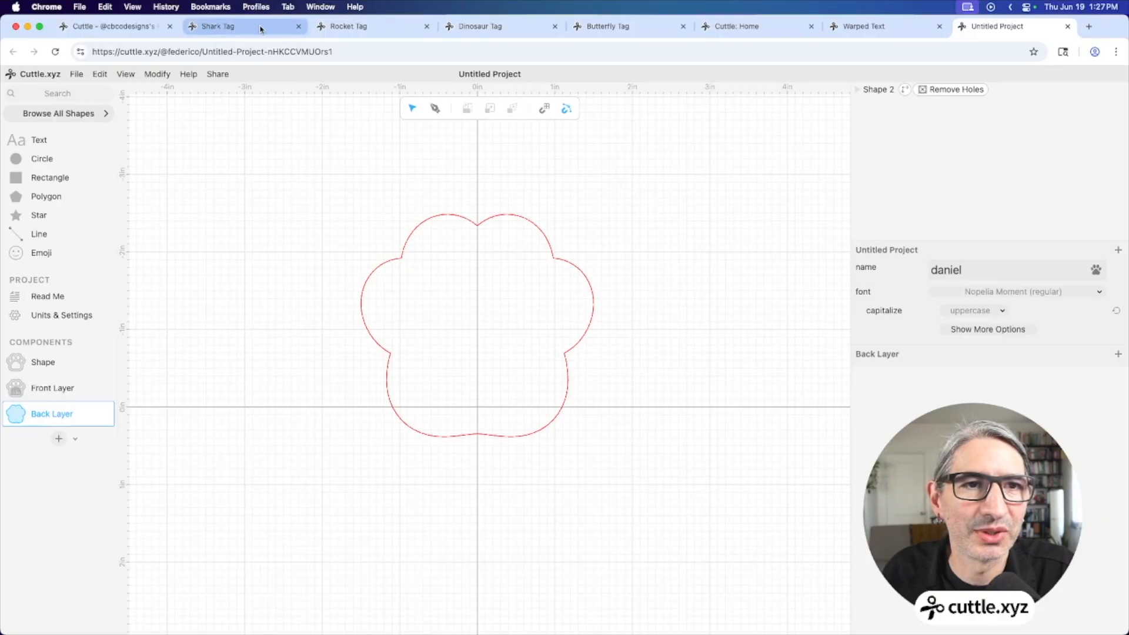
pyautogui.click(474, 26)
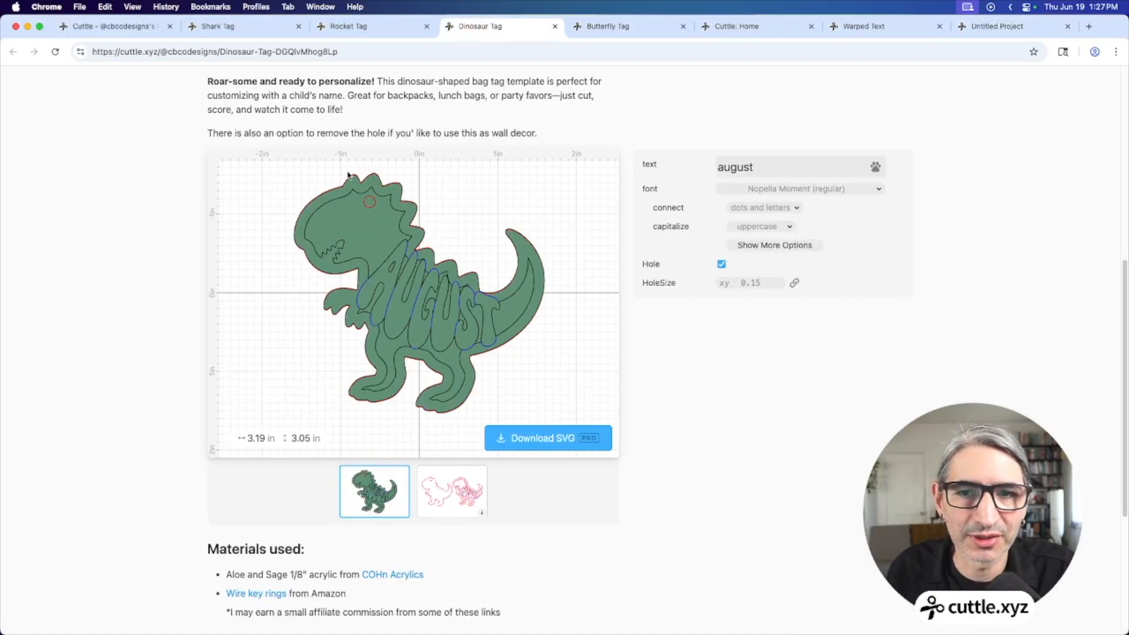
pyautogui.scroll(1, 367, 235)
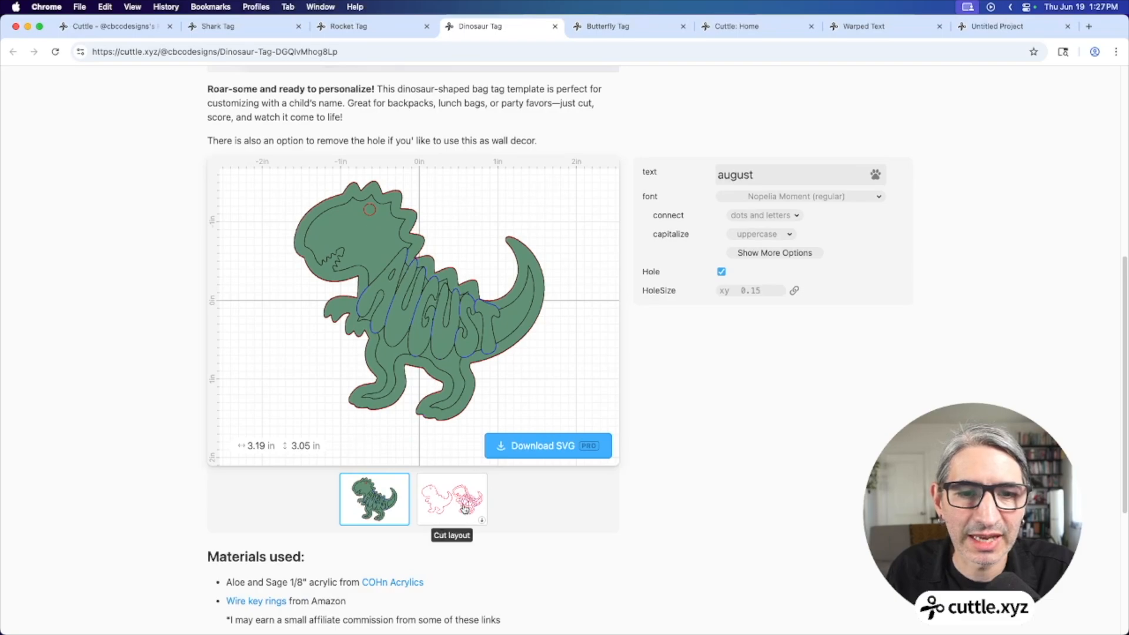
pyautogui.click(442, 489)
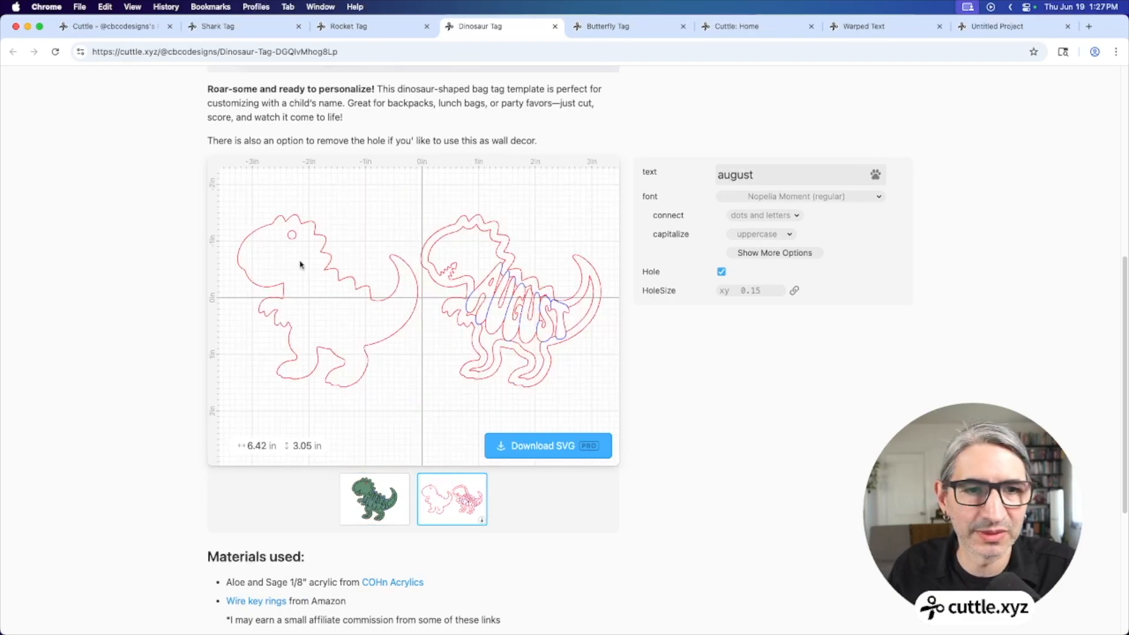
pyautogui.click(362, 26)
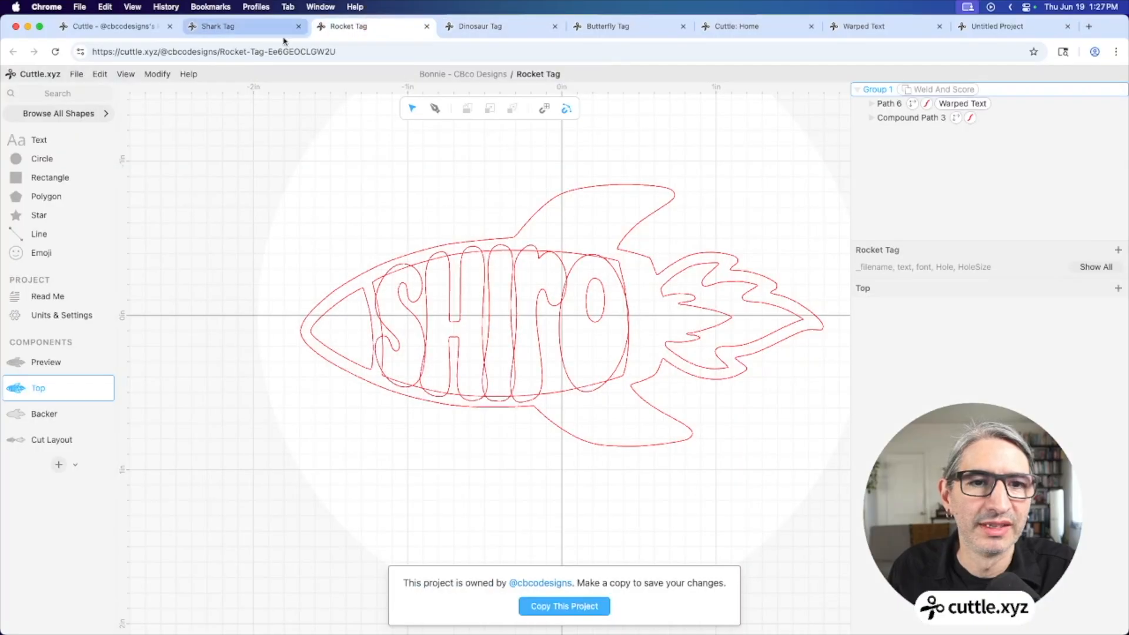
pyautogui.click(964, 27)
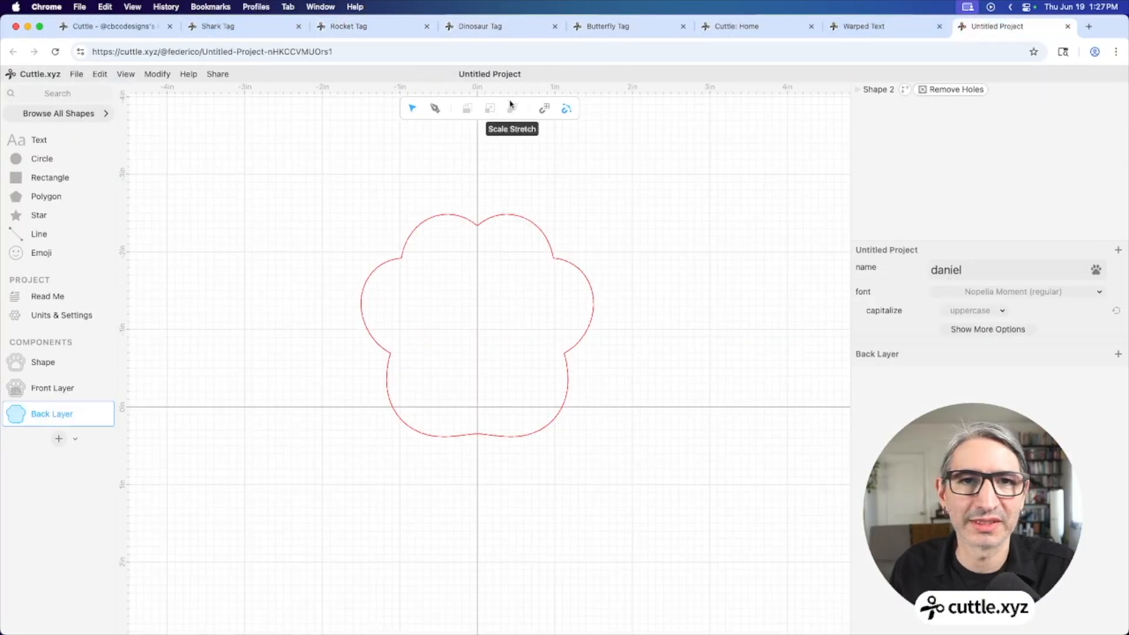
# Rename the project to 'Paw'
pyautogui.click(492, 71)
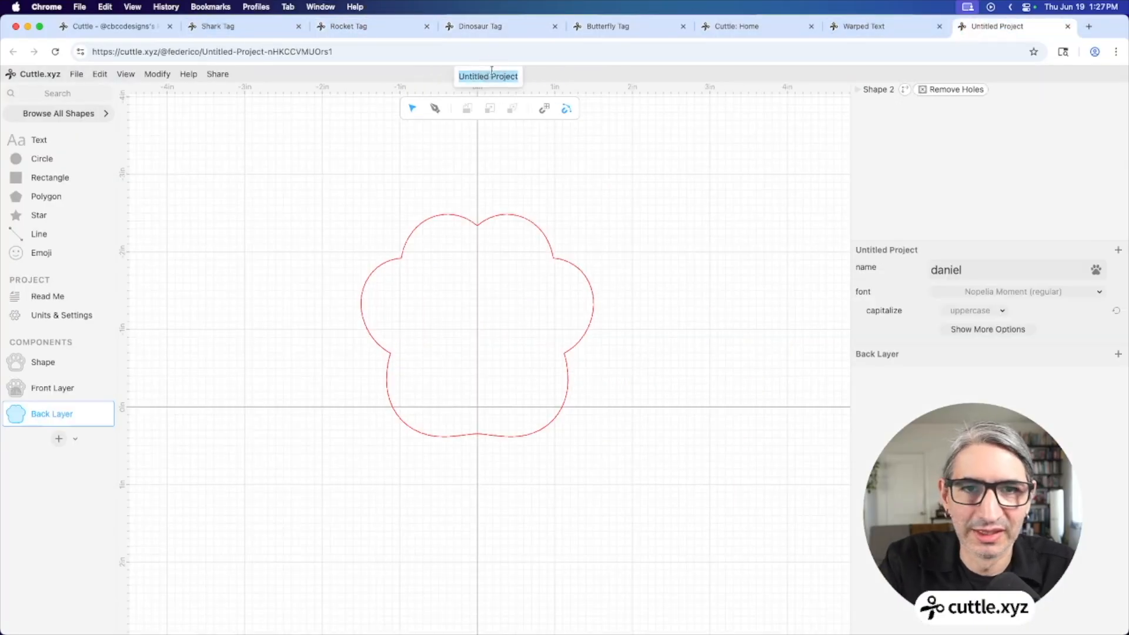
pyautogui.write('Paw')
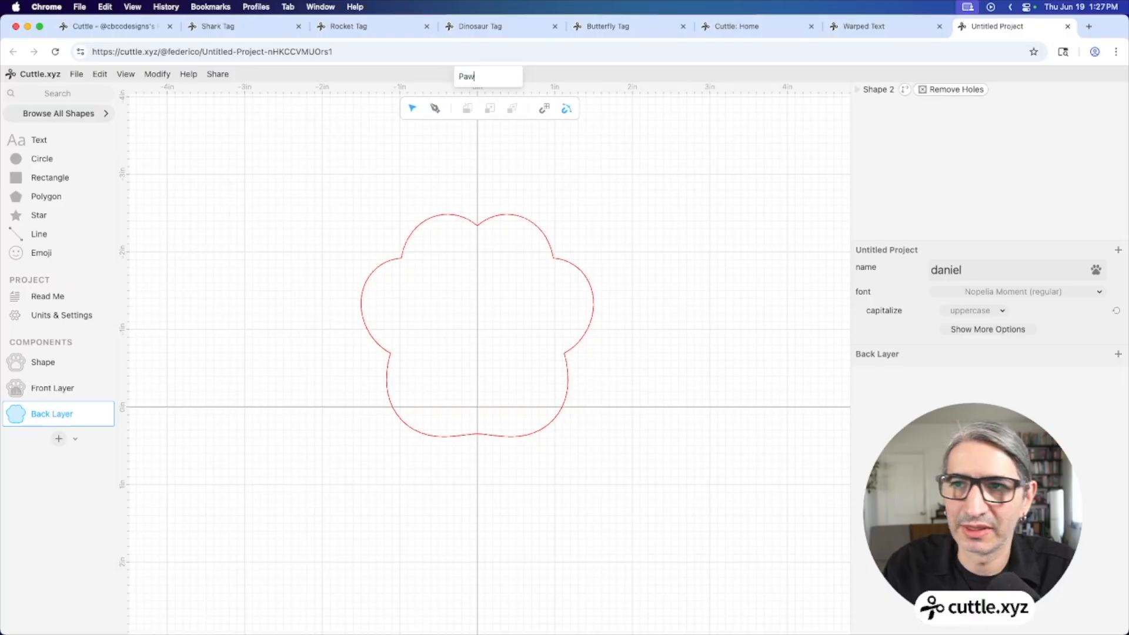
pyautogui.click(614, 149)
# Fill the back-layer paw solid red and add a 1 in circle above it
pyautogui.moveTo(664, 233); pyautogui.dragTo(539, 316)
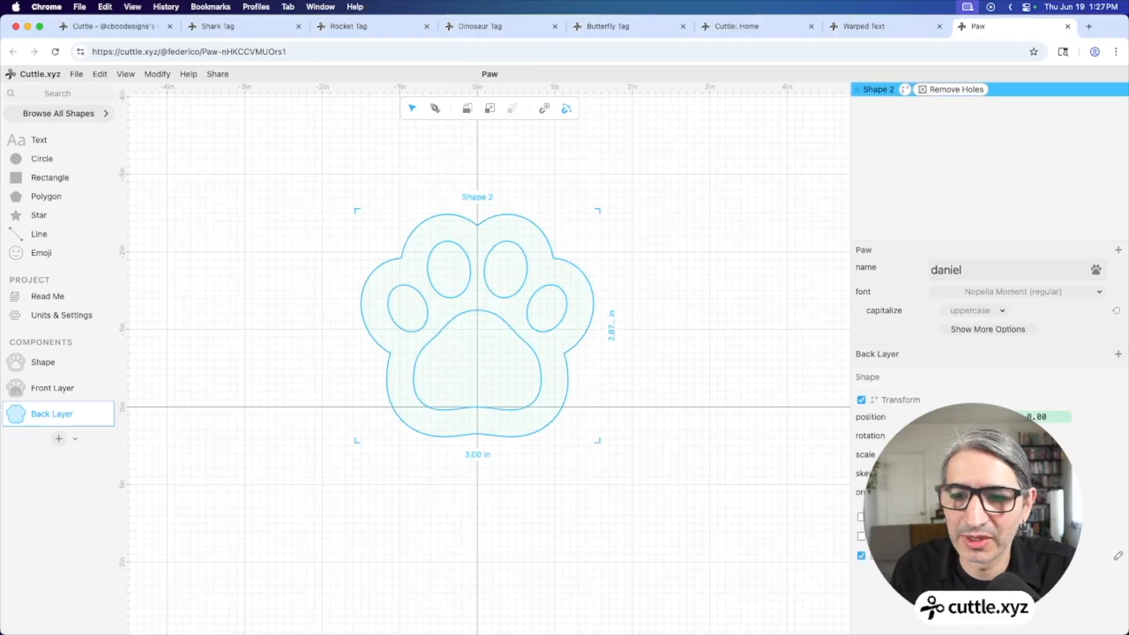
pyautogui.click(860, 517)
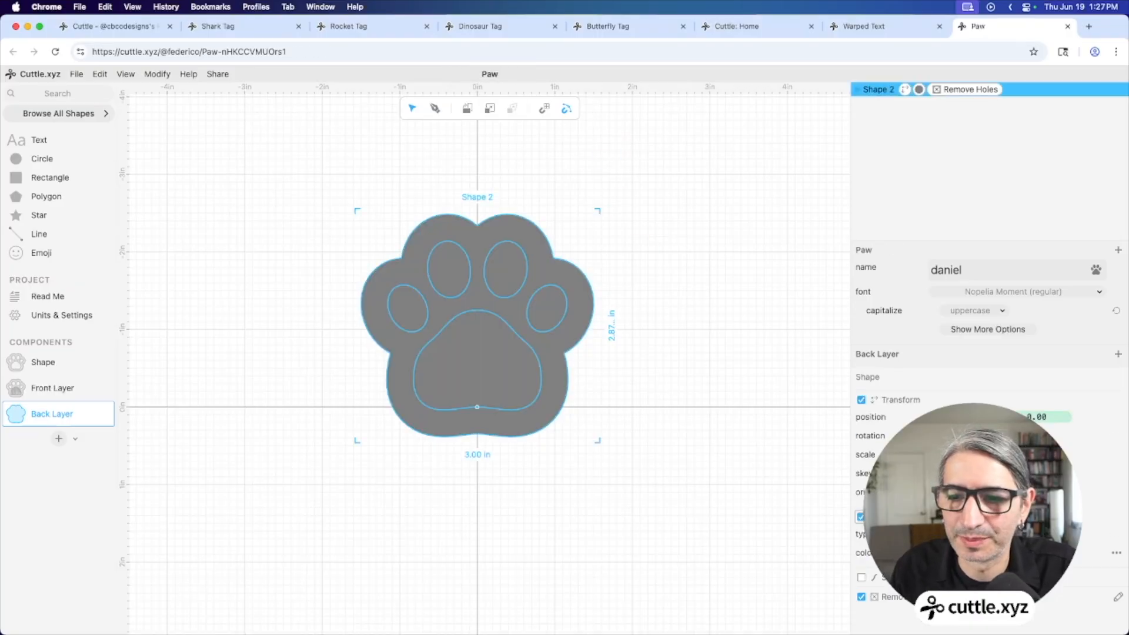
pyautogui.click(952, 553)
pyautogui.click(732, 416)
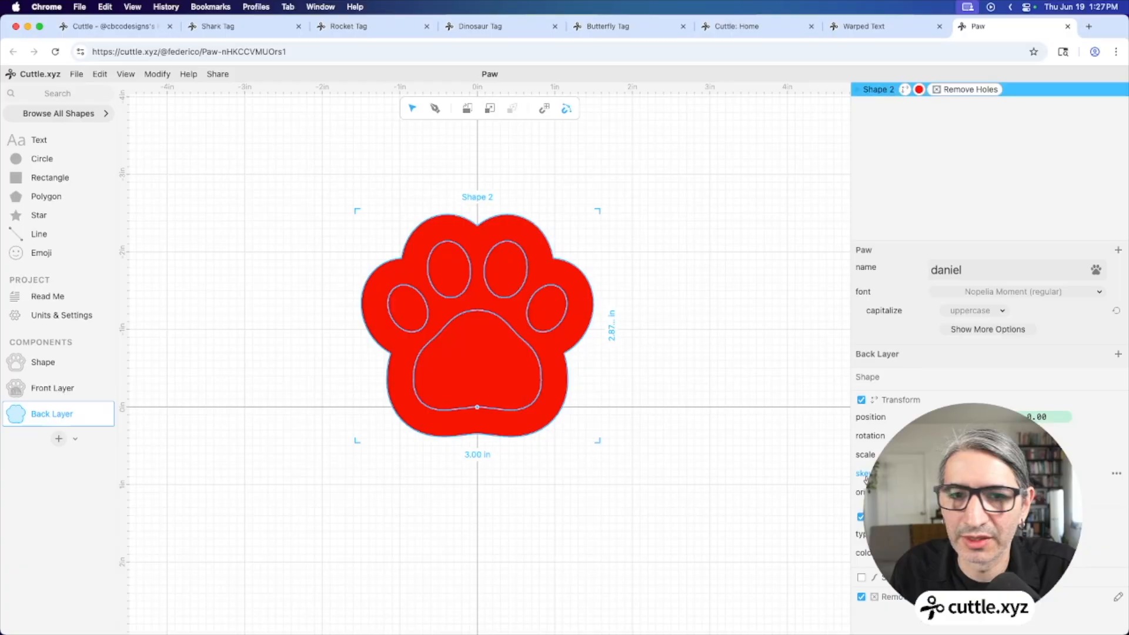
pyautogui.click(734, 417)
pyautogui.moveTo(18, 159); pyautogui.dragTo(475, 185)
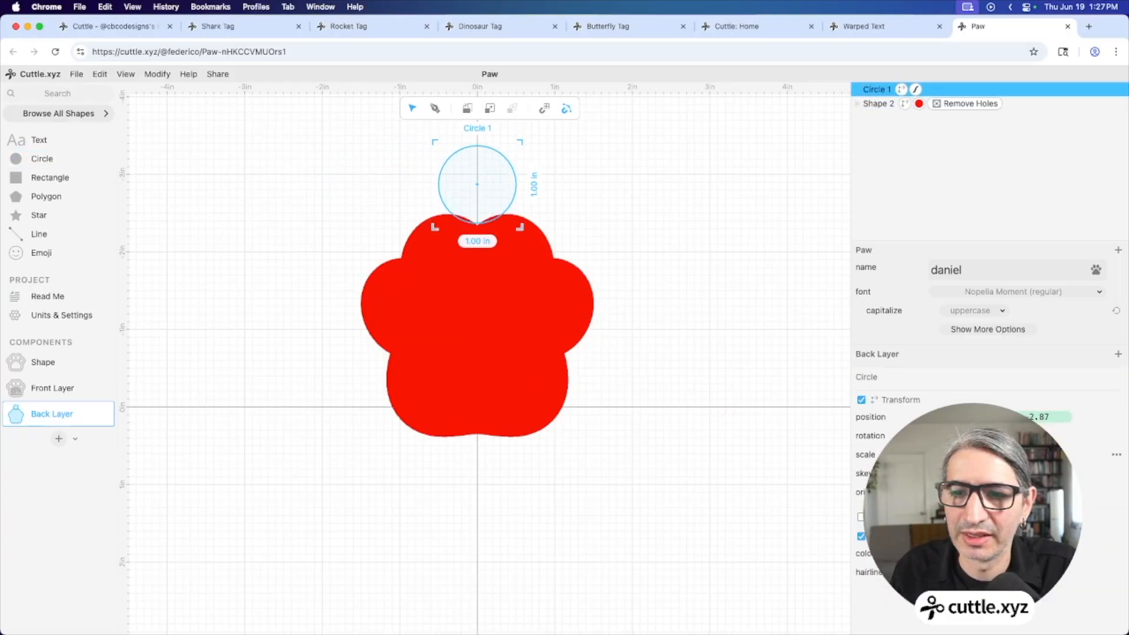
# Shrink the circle to 0.19 scale, give it a thick outer-aligned stroke, and adjust to 0.20
pyautogui.scroll(2, 643, 249)
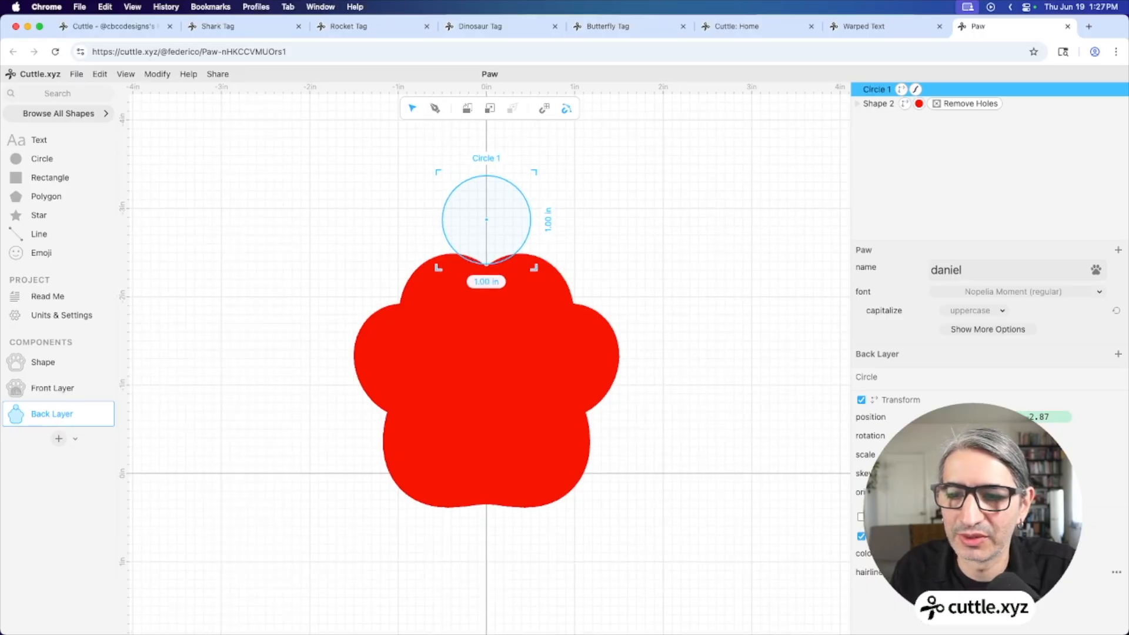
pyautogui.click(1087, 454)
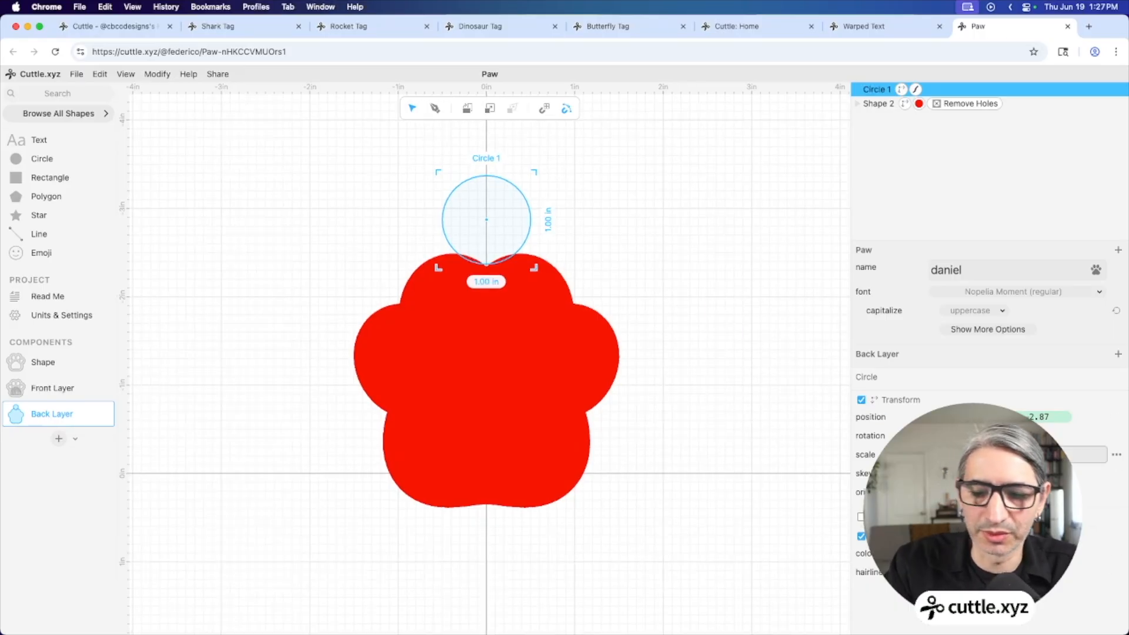
pyautogui.write('0.19')
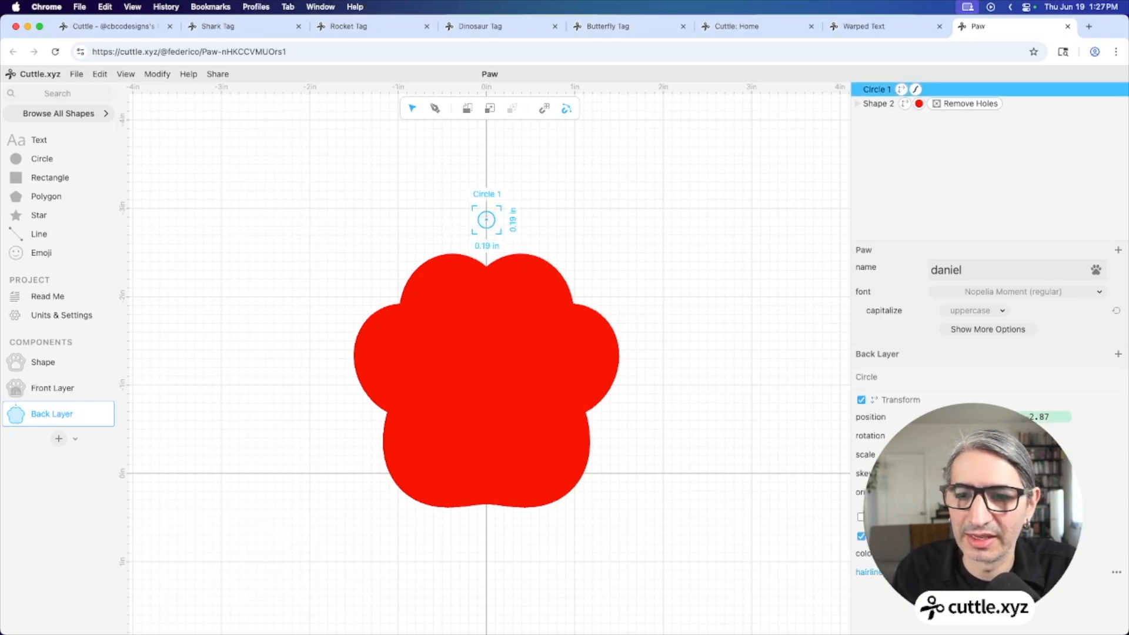
pyautogui.scroll(3, 467, 209)
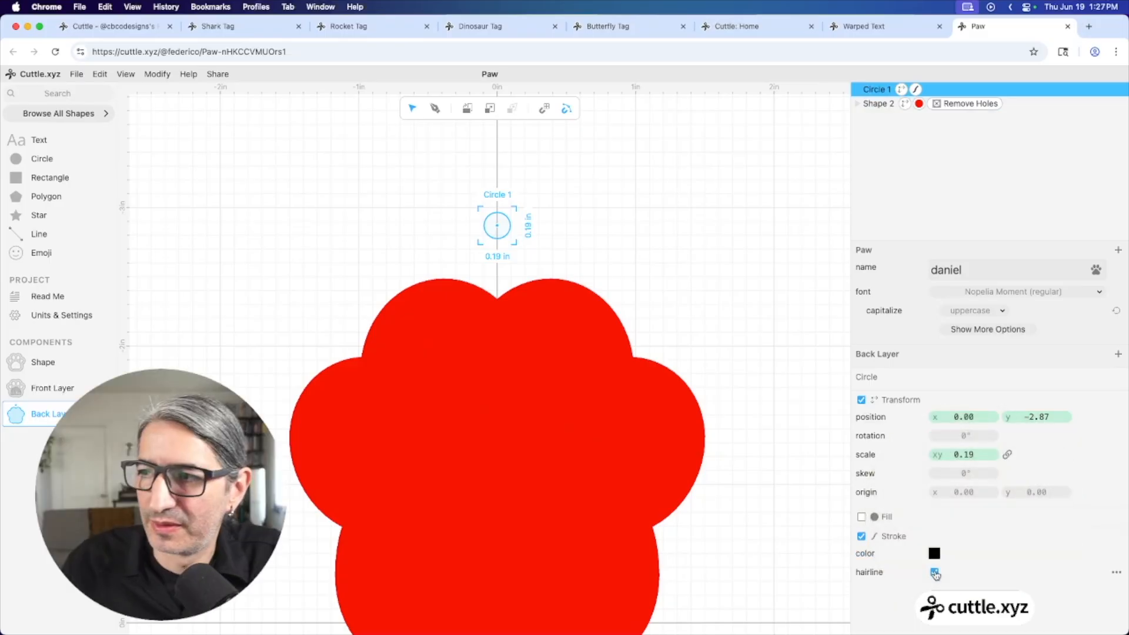
pyautogui.click(934, 572)
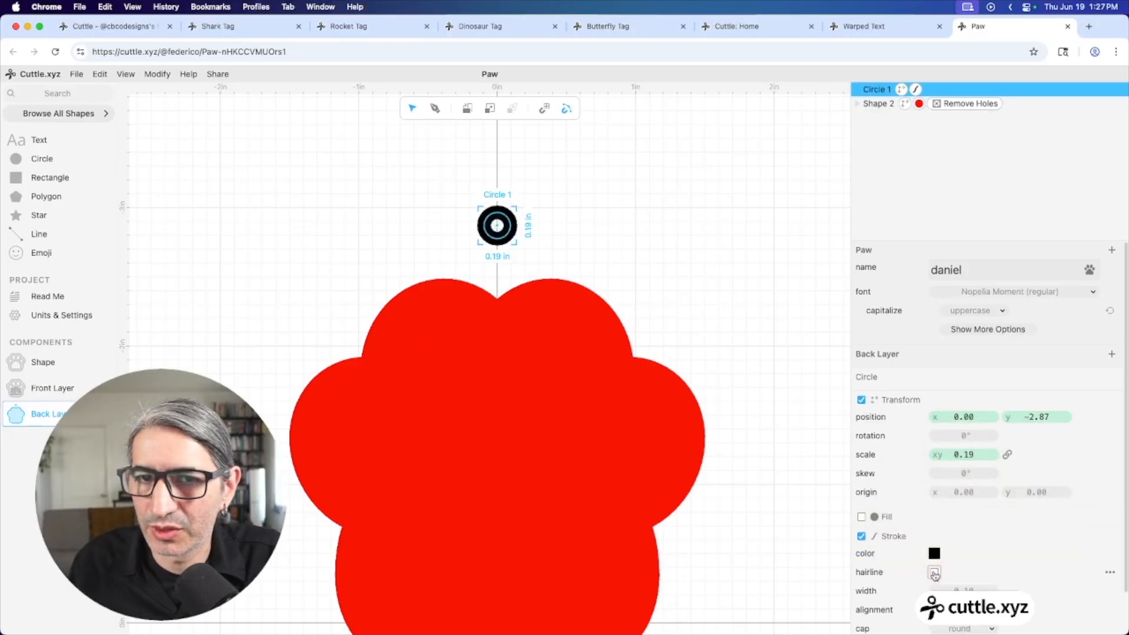
pyautogui.scroll(-2, 959, 567)
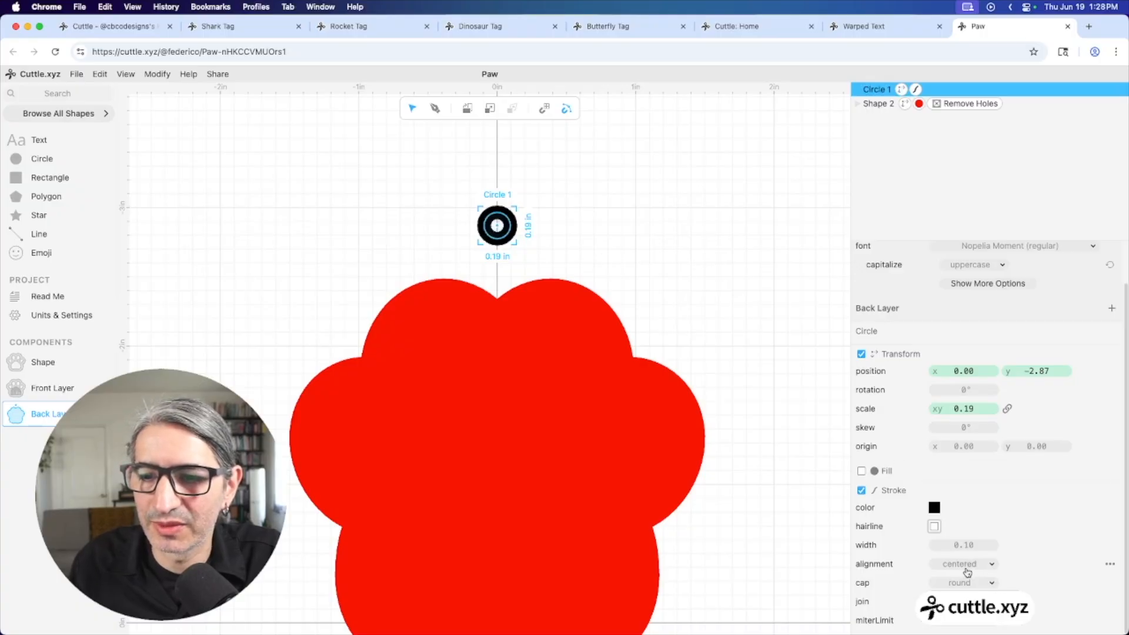
pyautogui.click(966, 568)
pyautogui.click(964, 590)
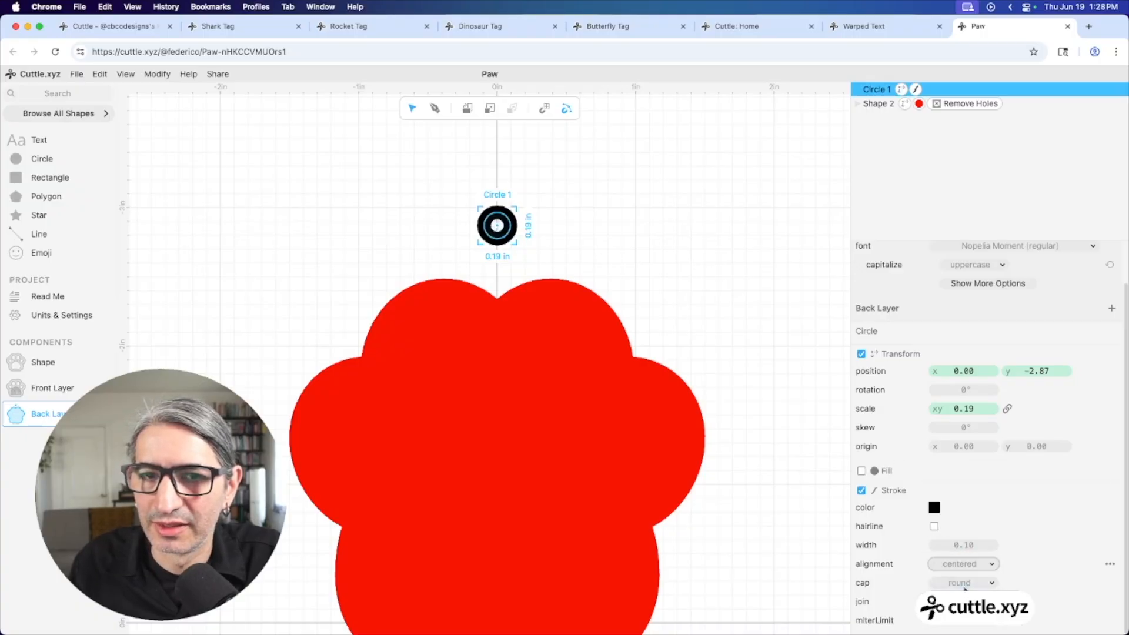
pyautogui.moveTo(962, 408); pyautogui.dragTo(963, 409)
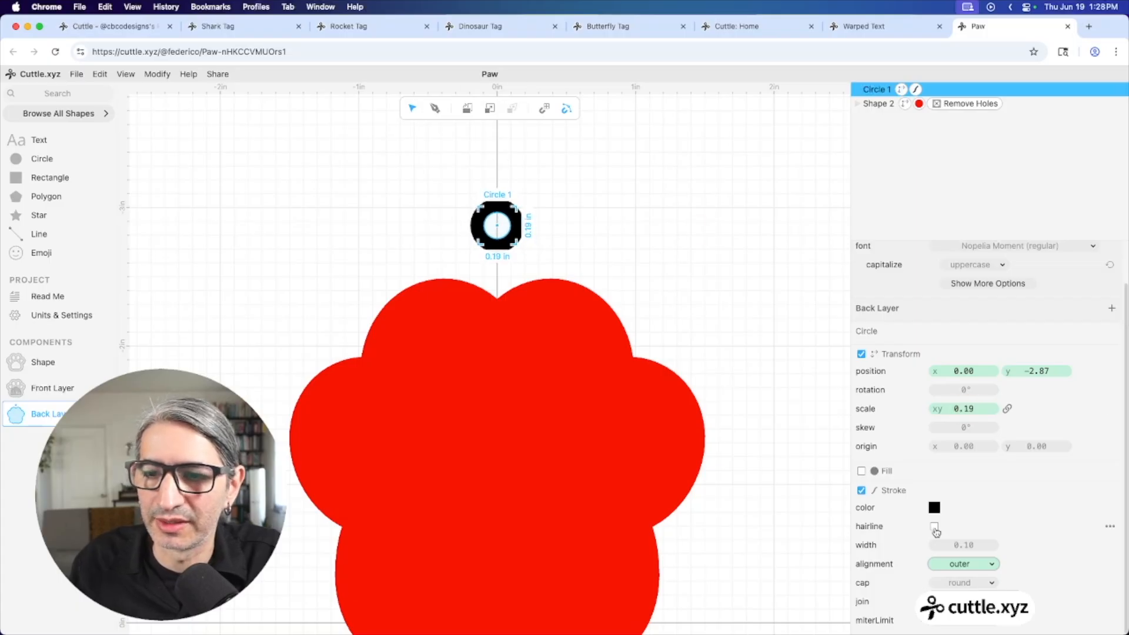
# Make the ring's outline red and move it down to y −2.54, overlapping the paw's top
pyautogui.click(934, 507)
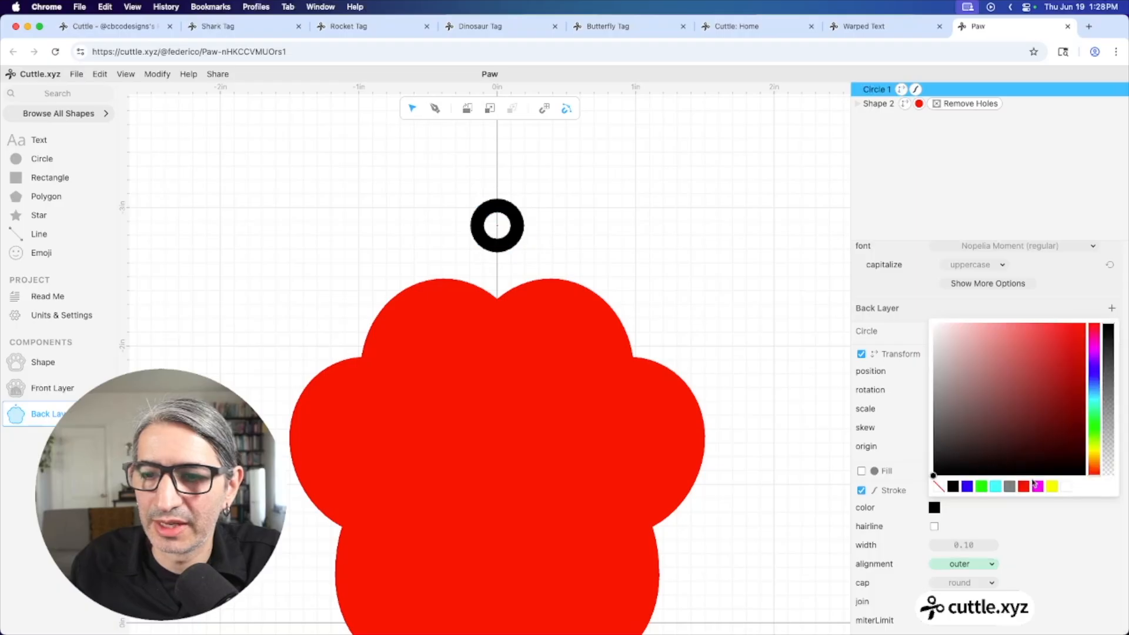
pyautogui.click(1024, 487)
pyautogui.click(762, 355)
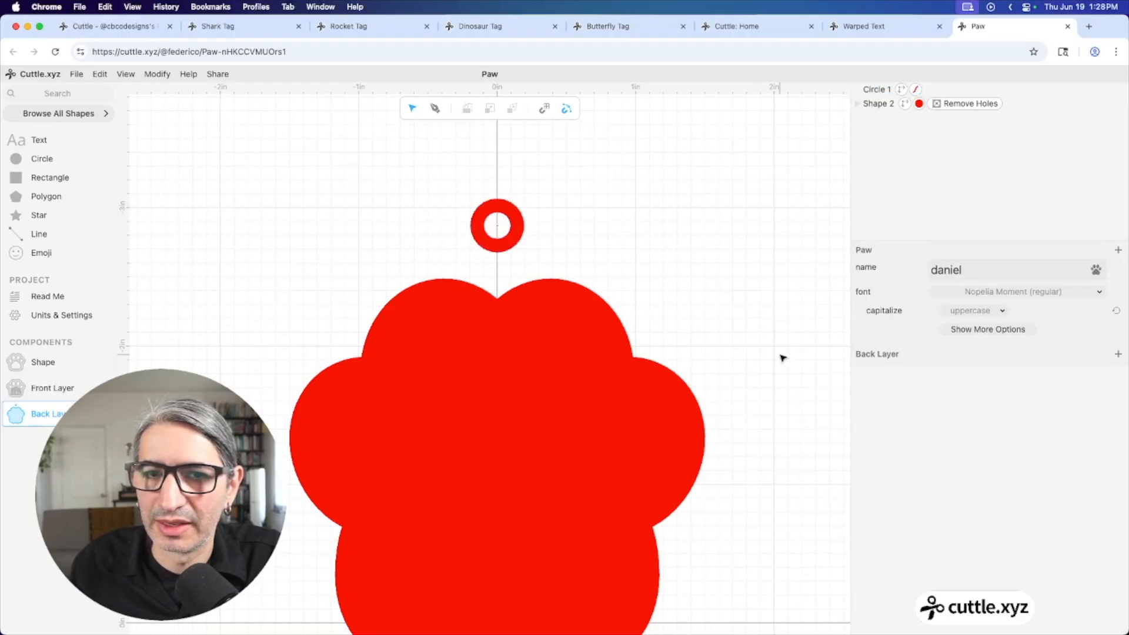
pyautogui.click(498, 224)
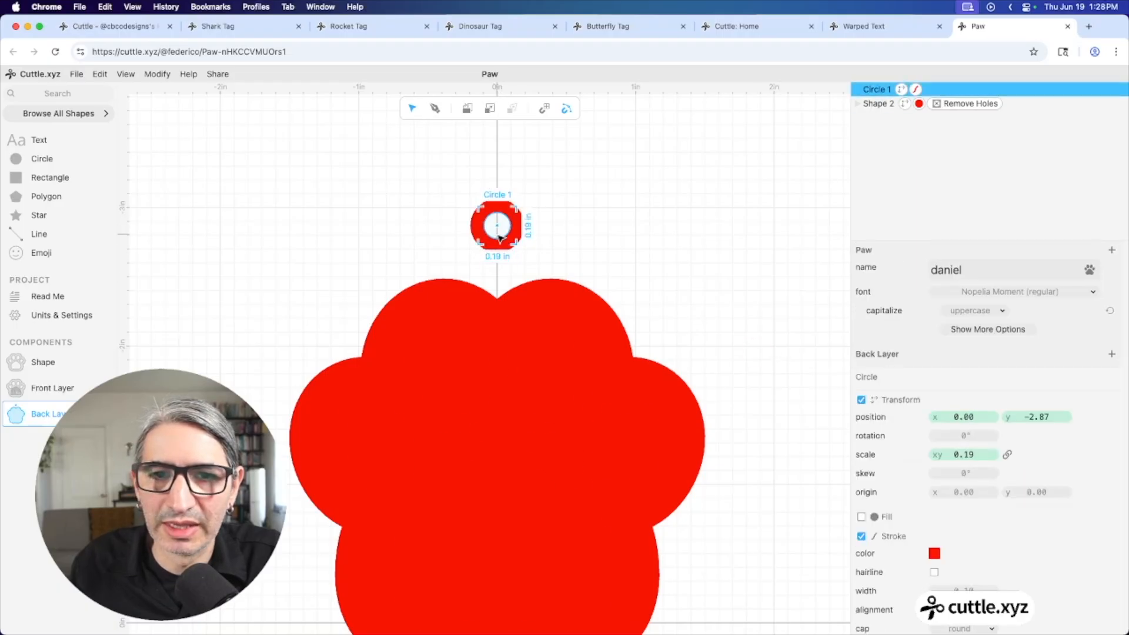
pyautogui.moveTo(500, 242); pyautogui.dragTo(499, 286)
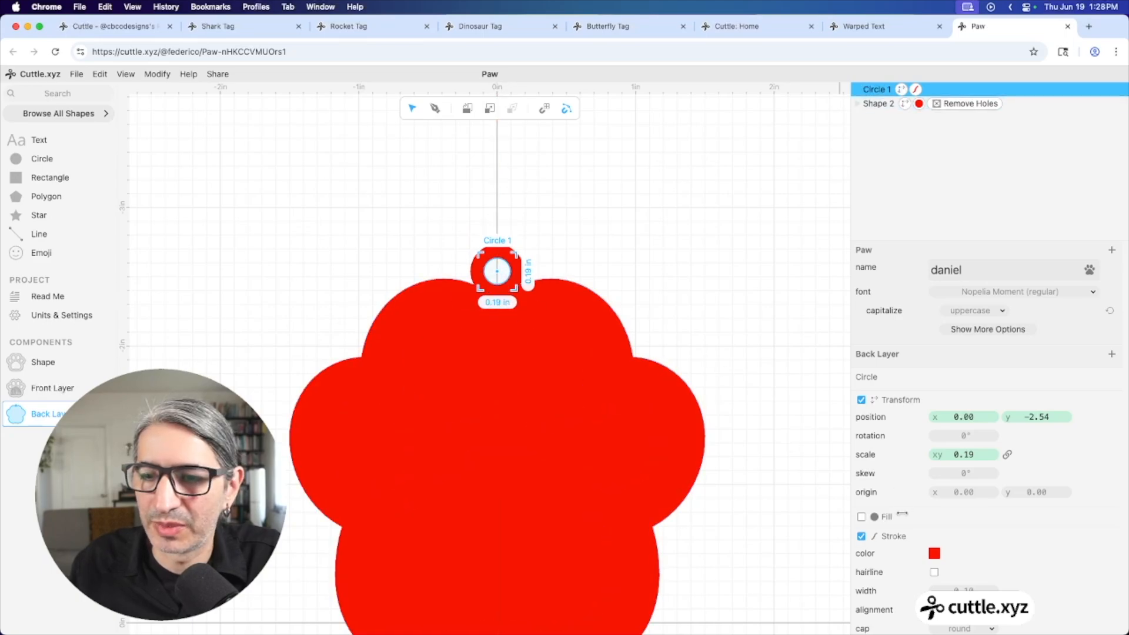
# Fill the ring's centre white and select both the ring and the paw
pyautogui.click(860, 517)
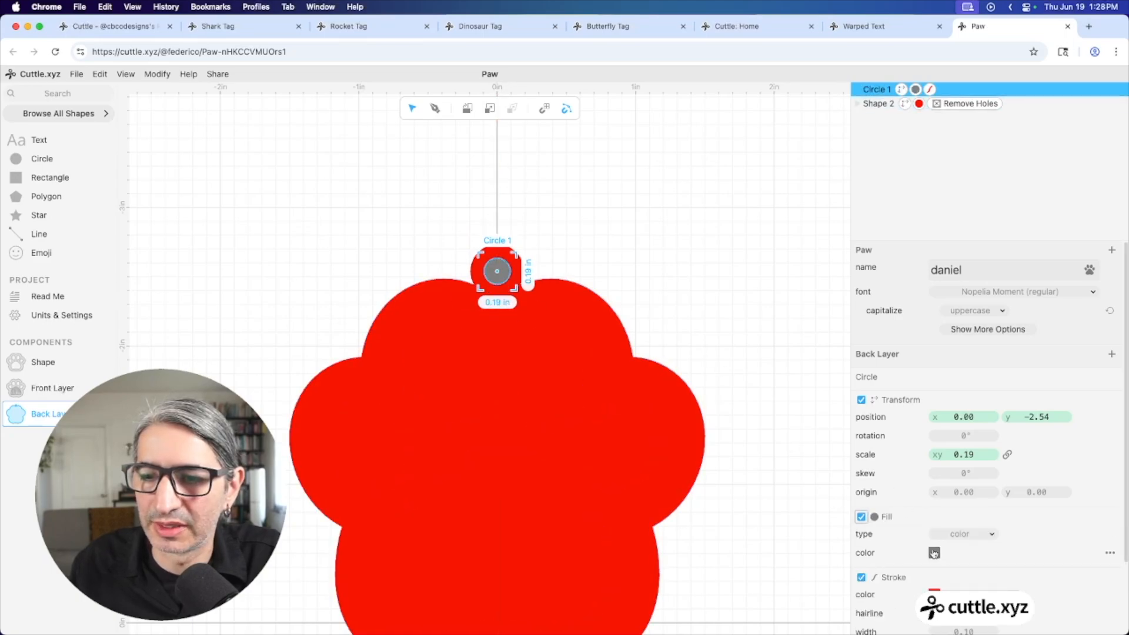
pyautogui.click(934, 553)
pyautogui.click(1065, 531)
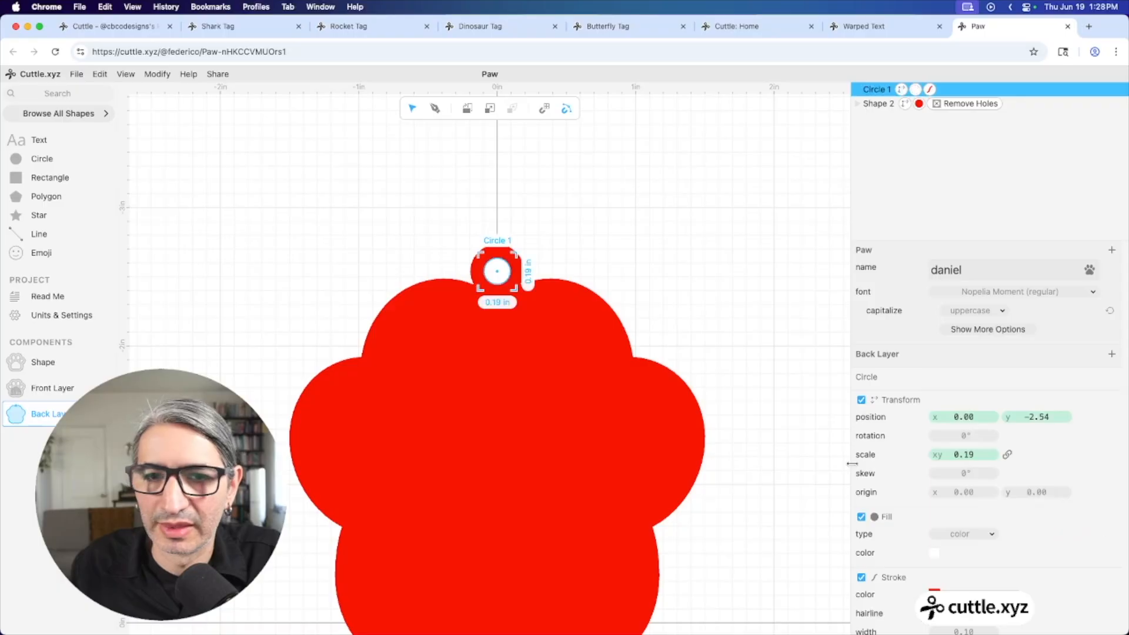
pyautogui.click(786, 462)
pyautogui.scroll(-5, 738, 425)
pyautogui.moveTo(722, 392); pyautogui.dragTo(659, 312)
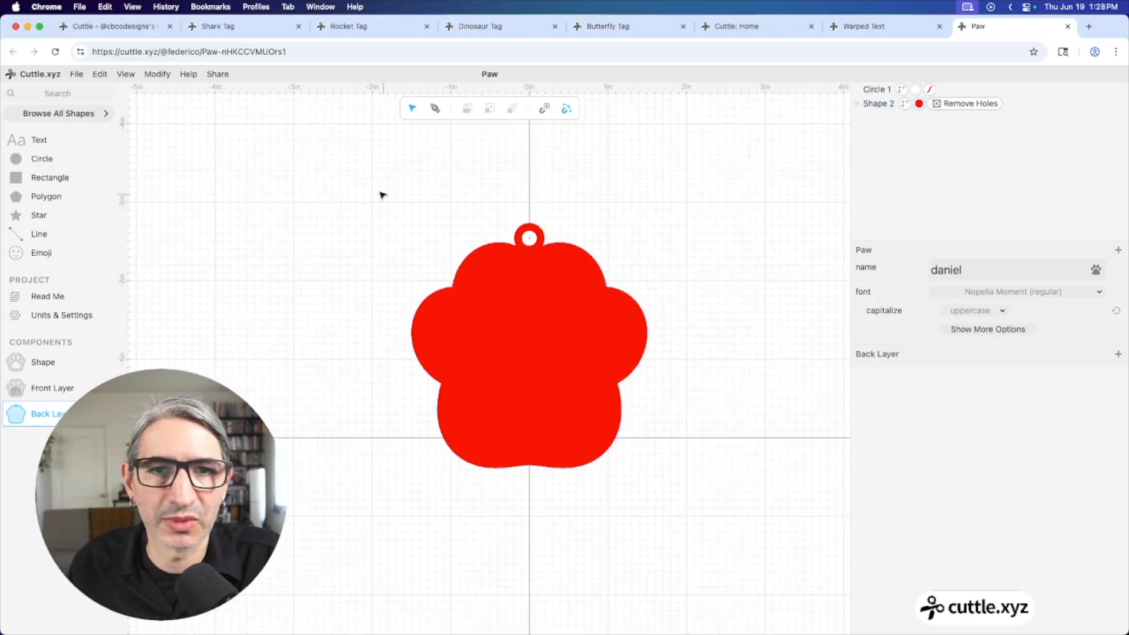
pyautogui.moveTo(307, 156); pyautogui.dragTo(687, 527)
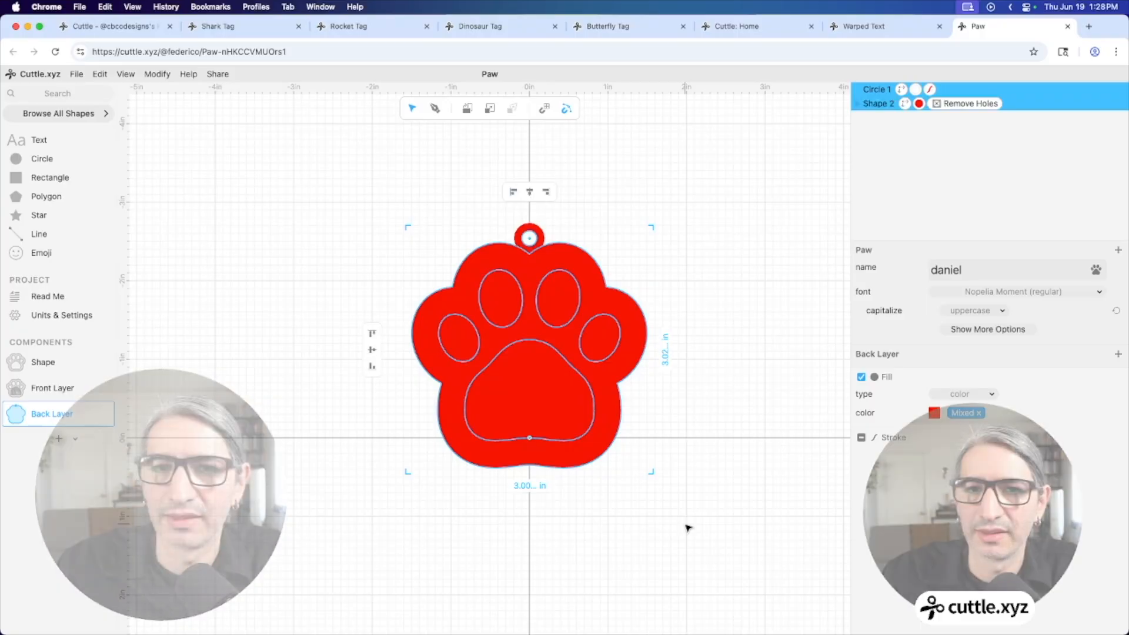
pyautogui.click(159, 75)
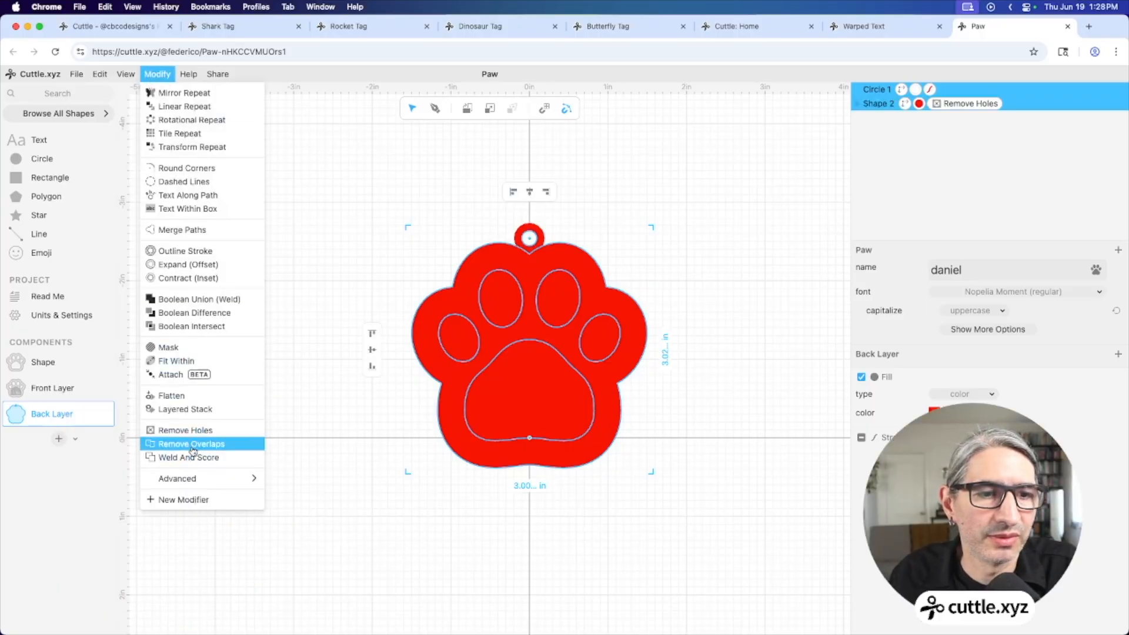
# Flatten the ring and paw into one red cut outline with a hanging hole
pyautogui.click(174, 398)
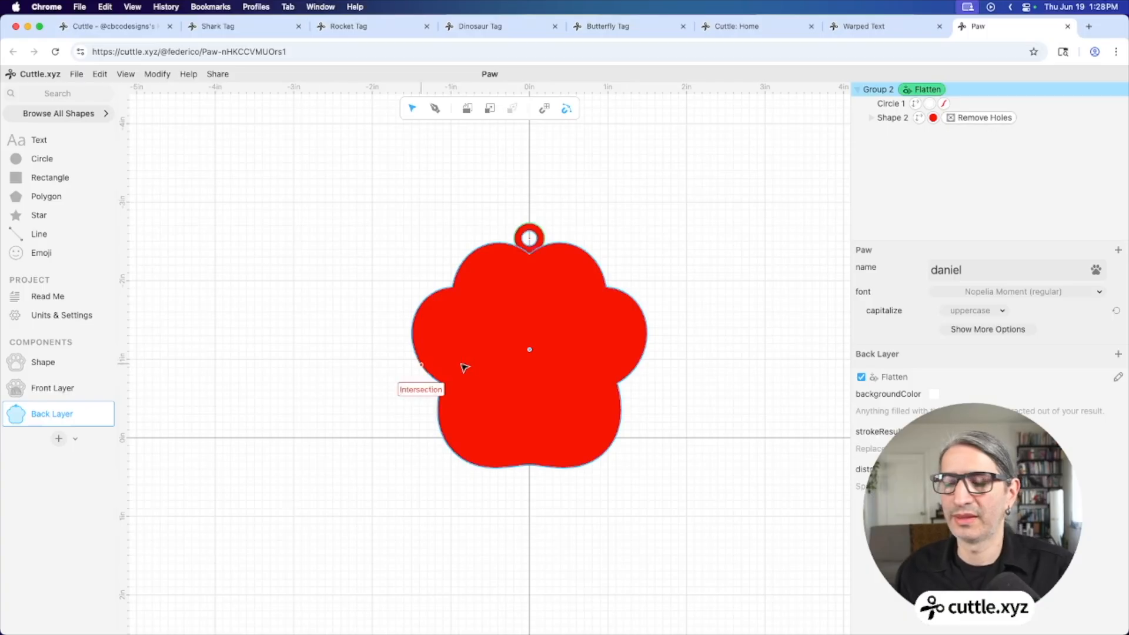
pyautogui.click(260, 334)
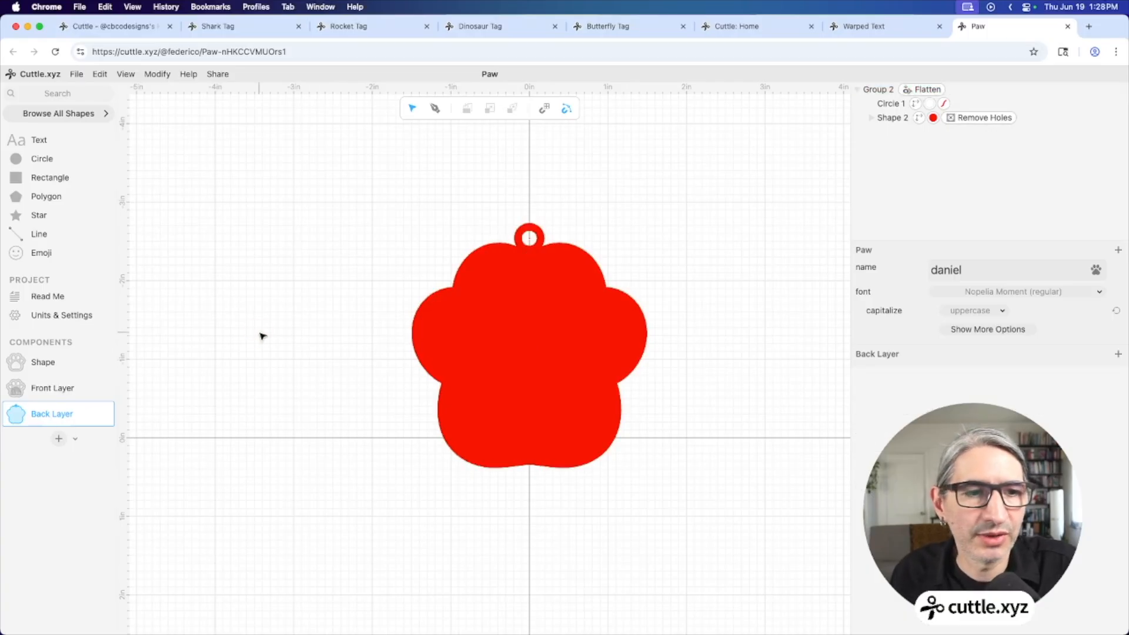
pyautogui.click(939, 92)
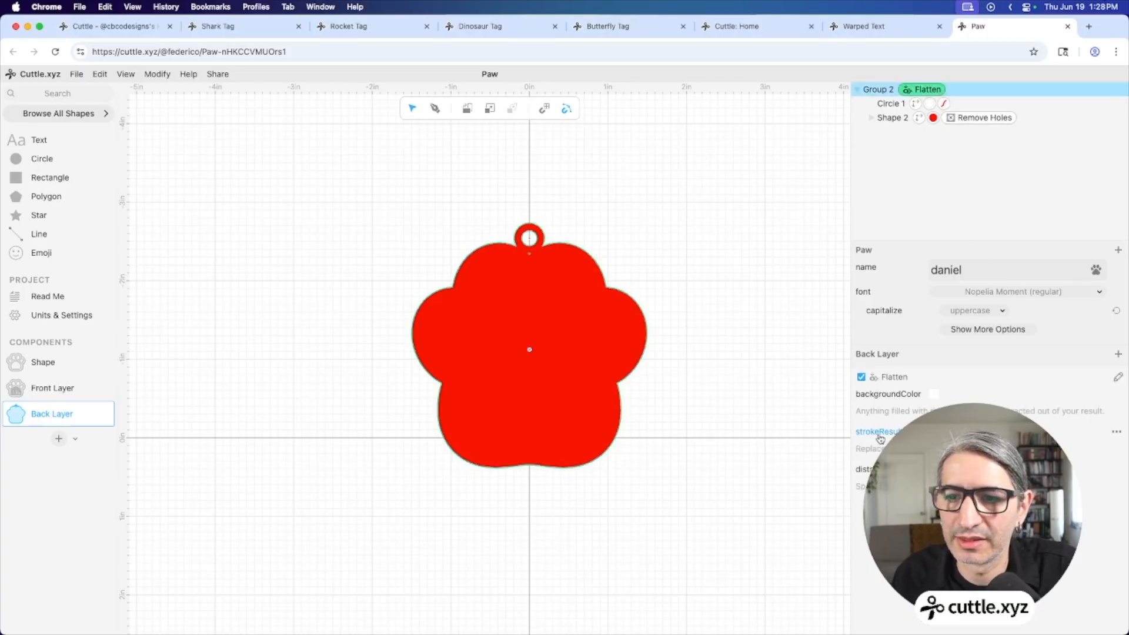
pyautogui.click(699, 425)
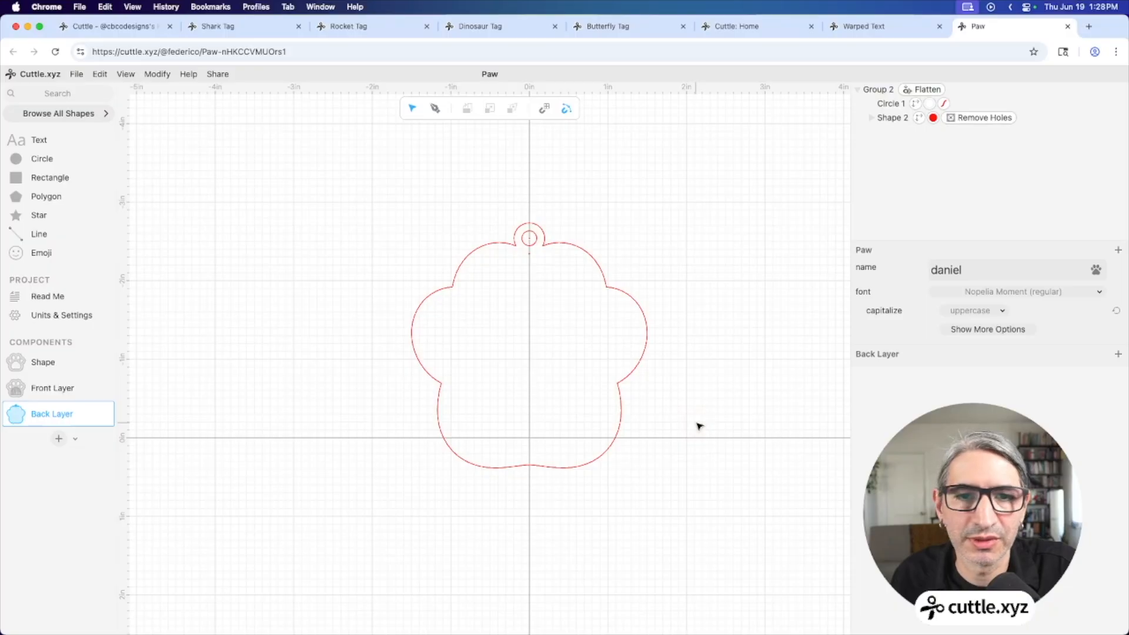
pyautogui.scroll(3, 699, 426)
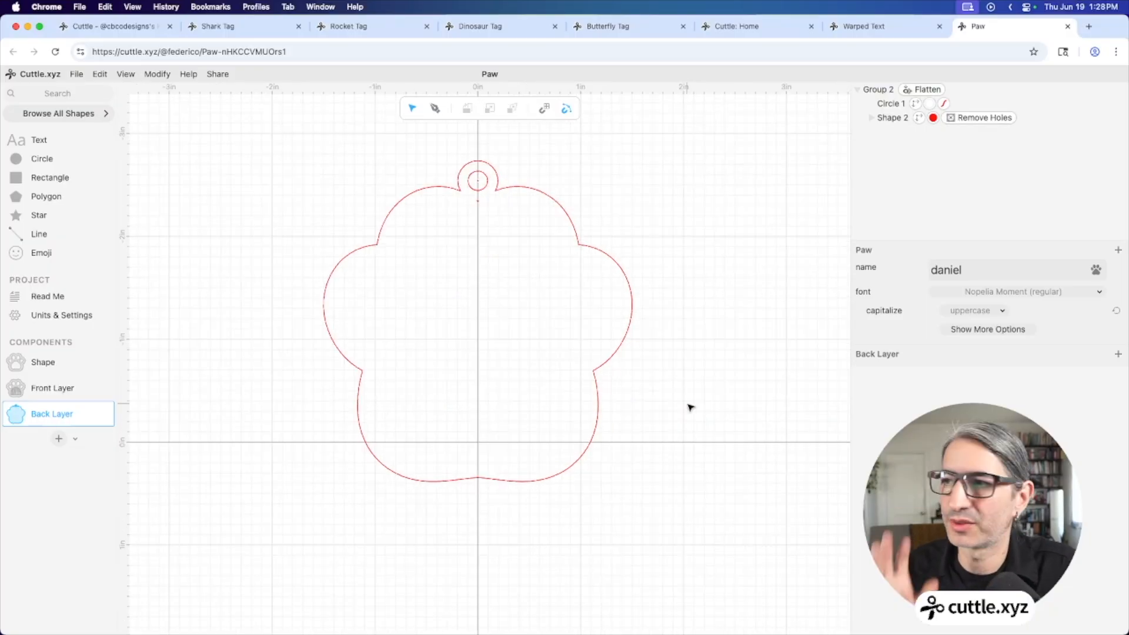
# Create a component named Preview and place a Back Layer instance on its canvas
pyautogui.click(59, 439)
pyautogui.write('Prev')
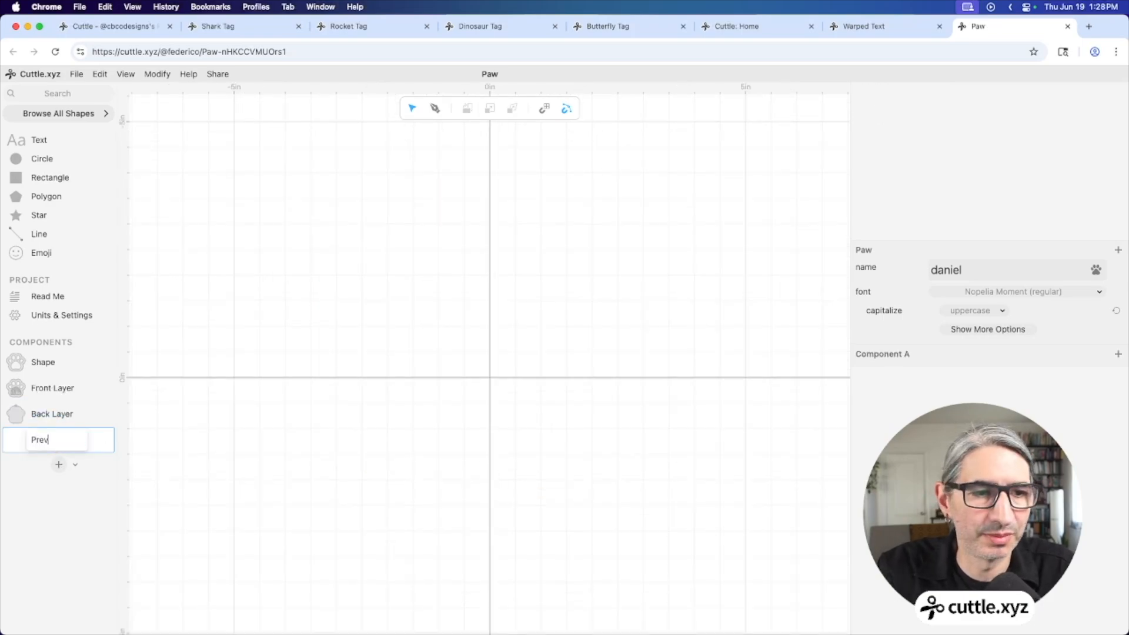
pyautogui.write('iew')
pyautogui.press('Return')
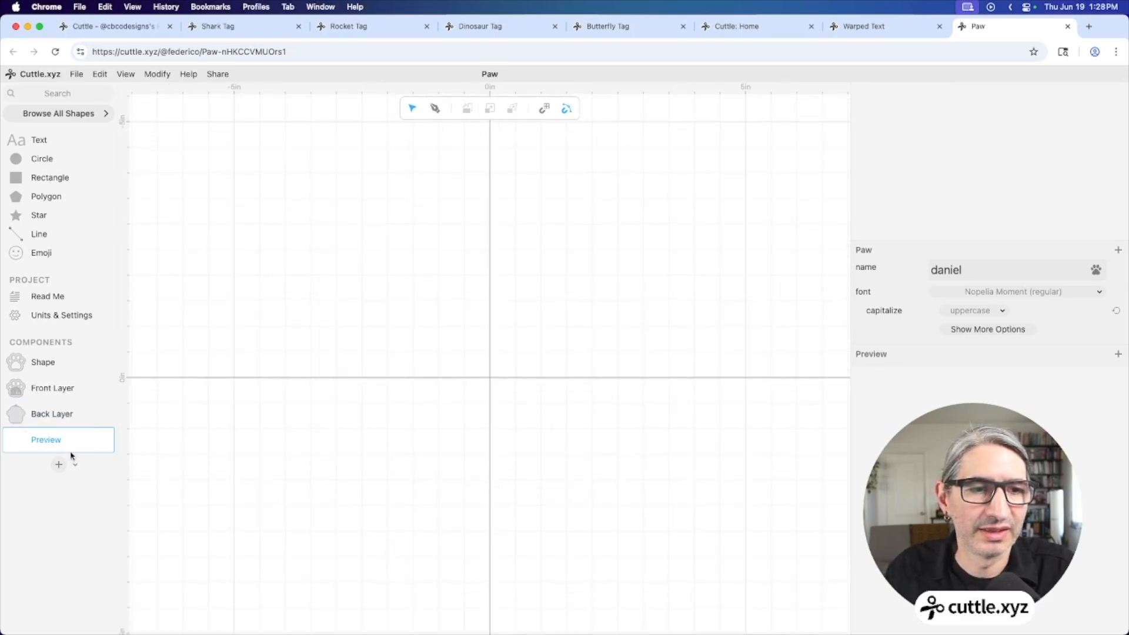
pyautogui.moveTo(15, 414); pyautogui.dragTo(488, 374)
pyautogui.click(575, 414)
pyautogui.scroll(5, 576, 412)
pyautogui.scroll(3, 594, 441)
pyautogui.hscroll(-1, 594, 441)
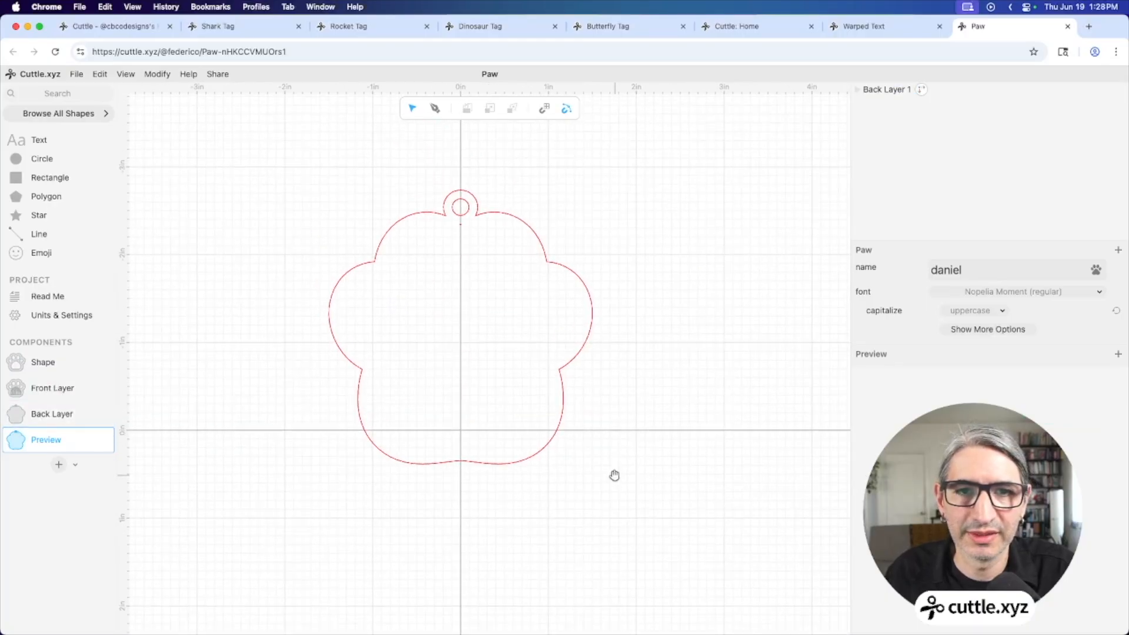
pyautogui.moveTo(755, 245); pyautogui.dragTo(509, 360)
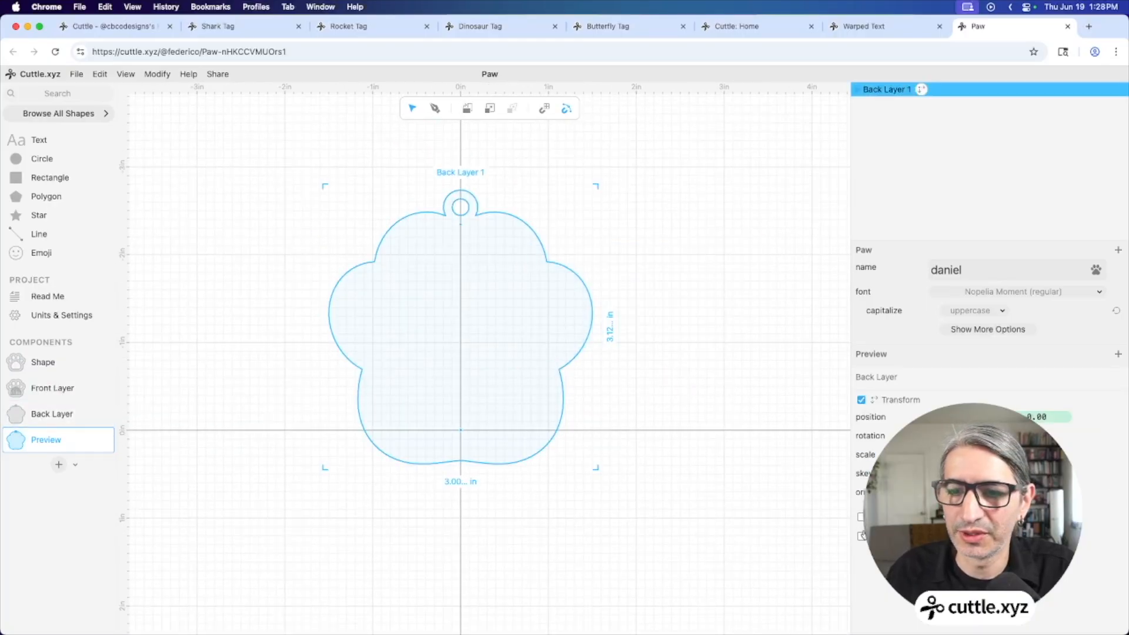
# Fill the Back Layer paw with peach and enable its stroke
pyautogui.click(861, 516)
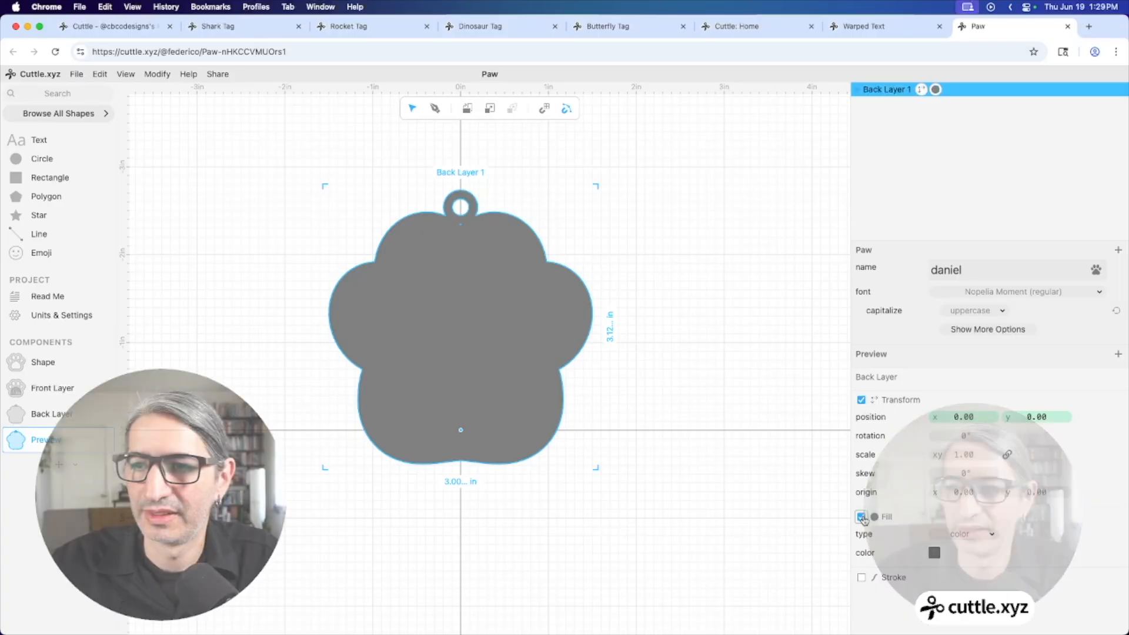
pyautogui.click(933, 552)
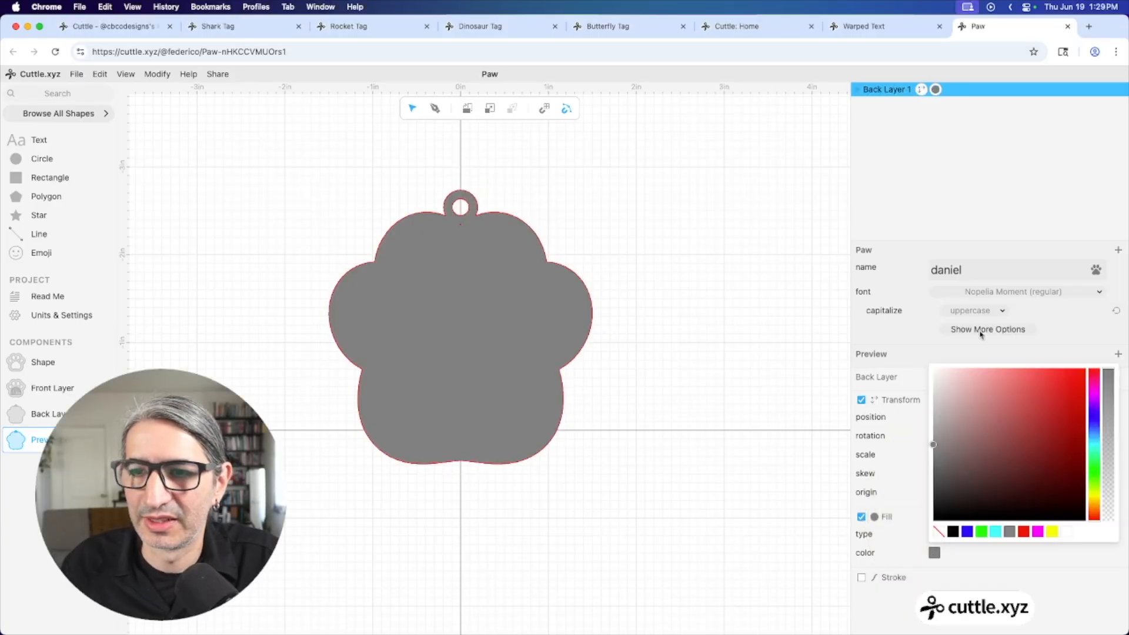
pyautogui.click(1095, 504)
pyautogui.click(1028, 369)
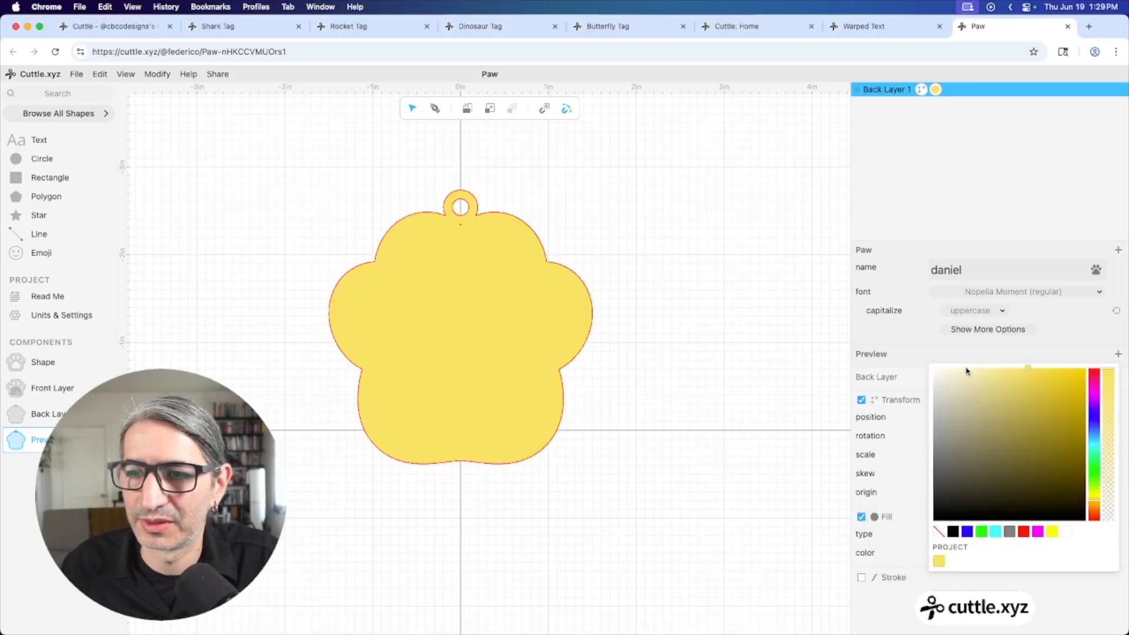
pyautogui.click(967, 370)
pyautogui.click(1095, 506)
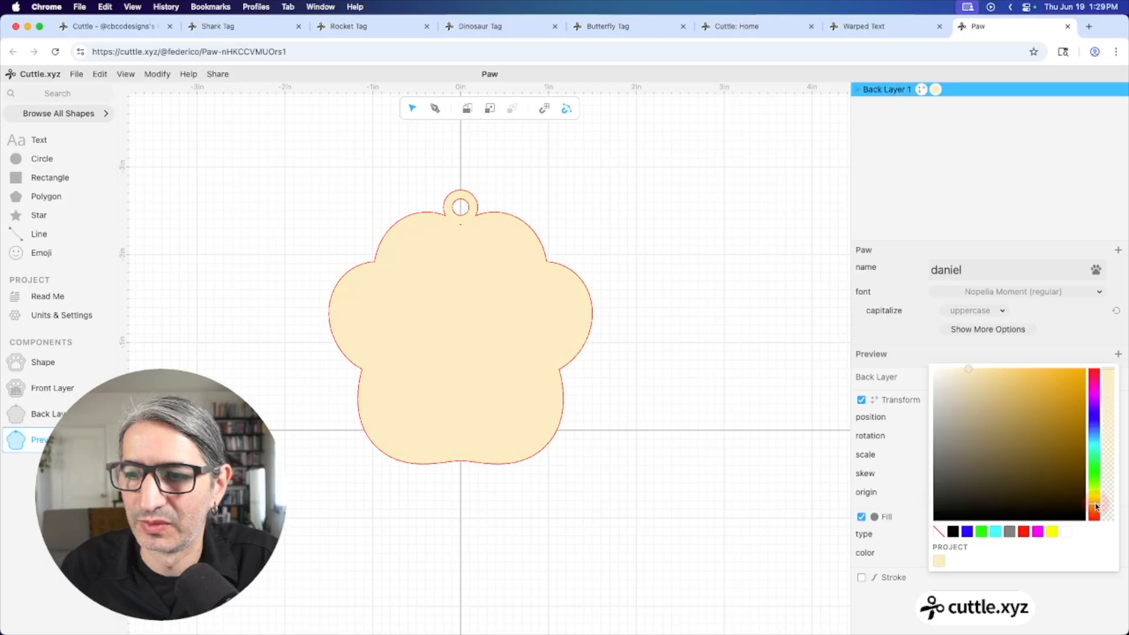
pyautogui.click(611, 453)
pyautogui.click(587, 328)
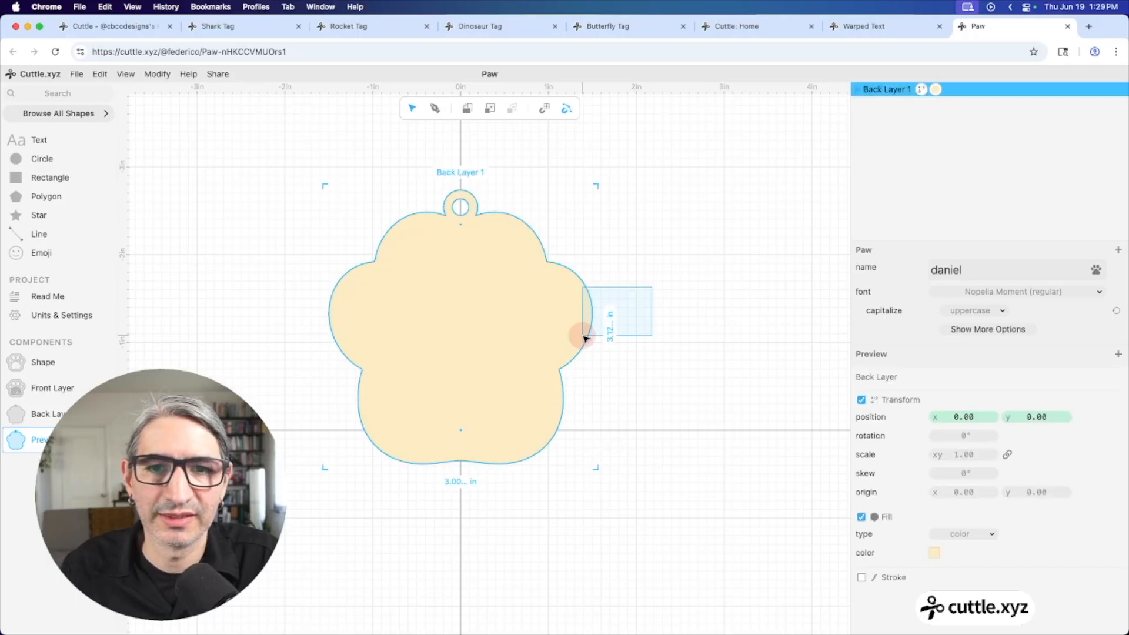
pyautogui.click(861, 576)
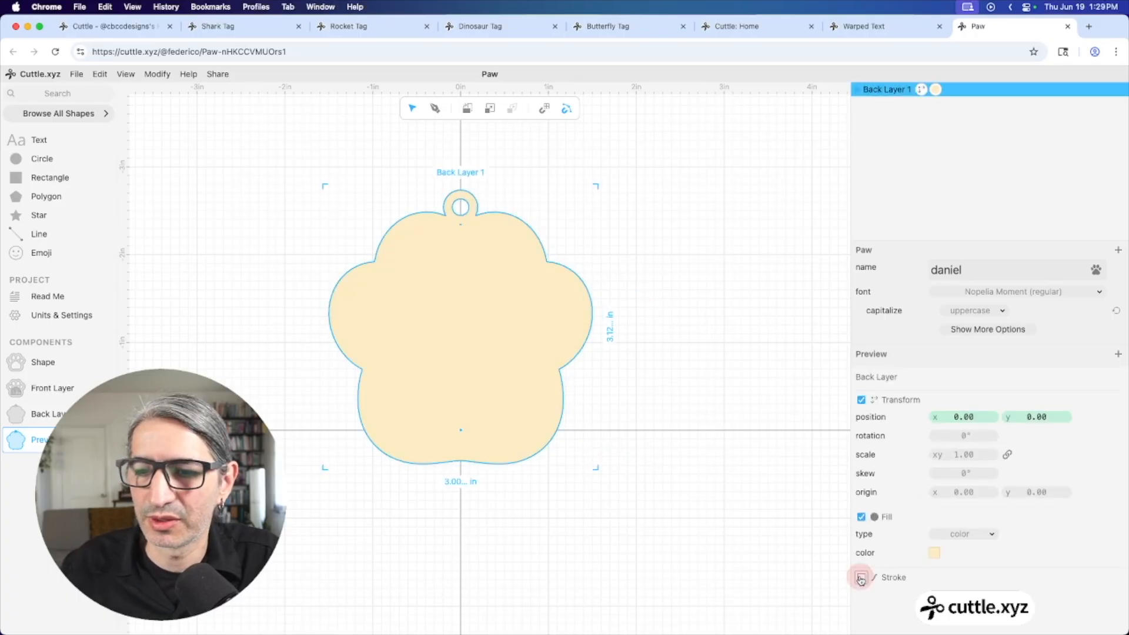
pyautogui.click(724, 550)
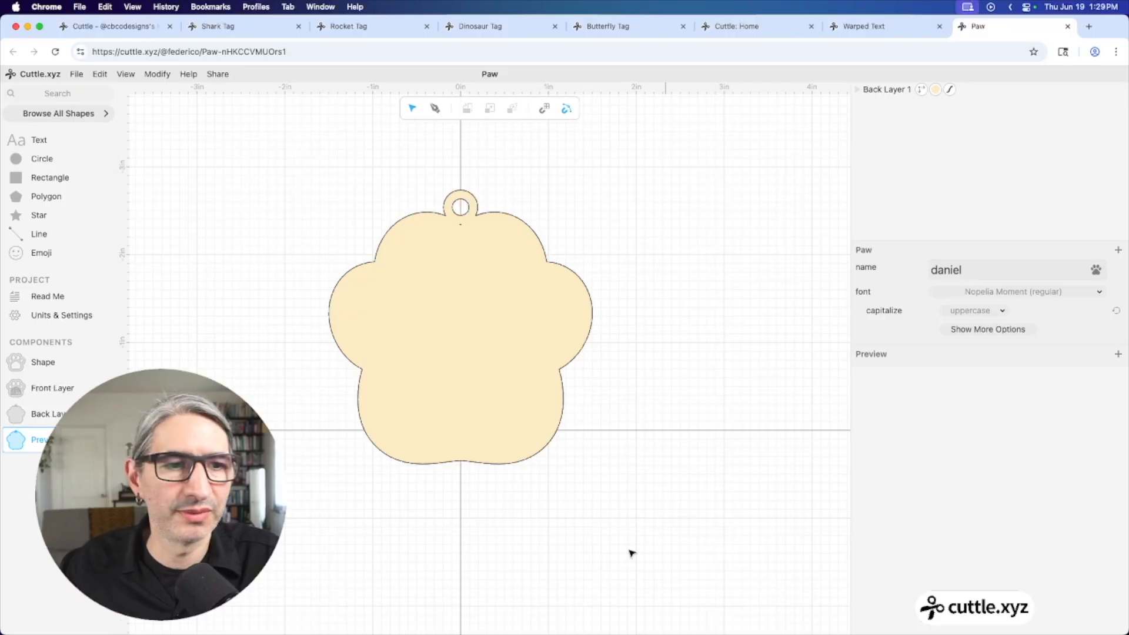
# Stack a Front Layer instance over the paw and fill it light pink
pyautogui.moveTo(18, 393); pyautogui.dragTo(461, 432)
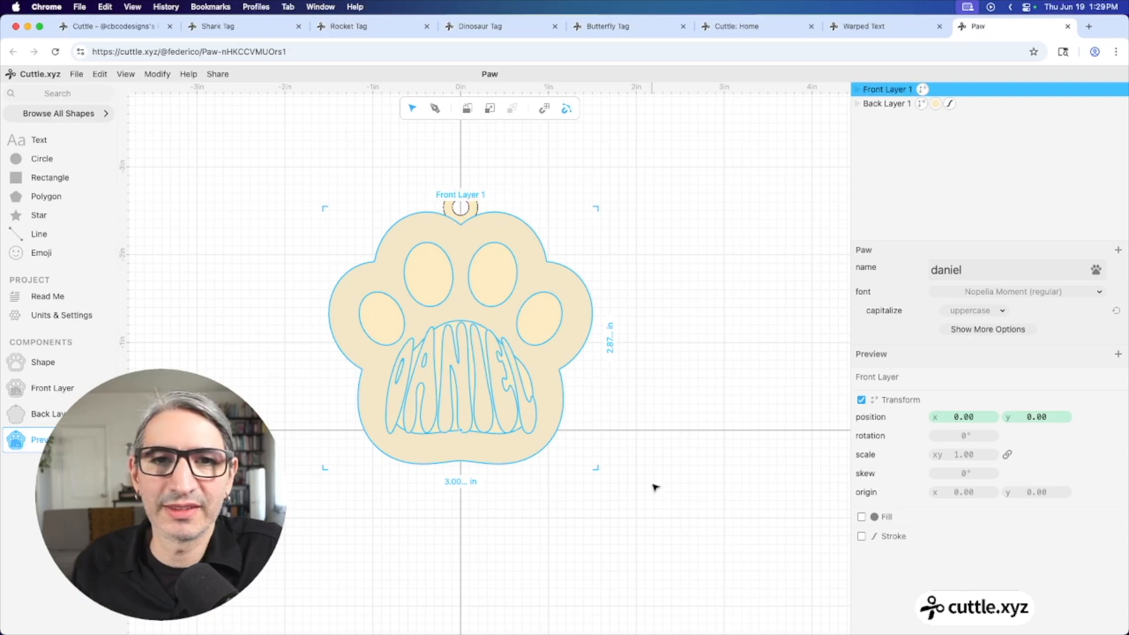
pyautogui.click(862, 517)
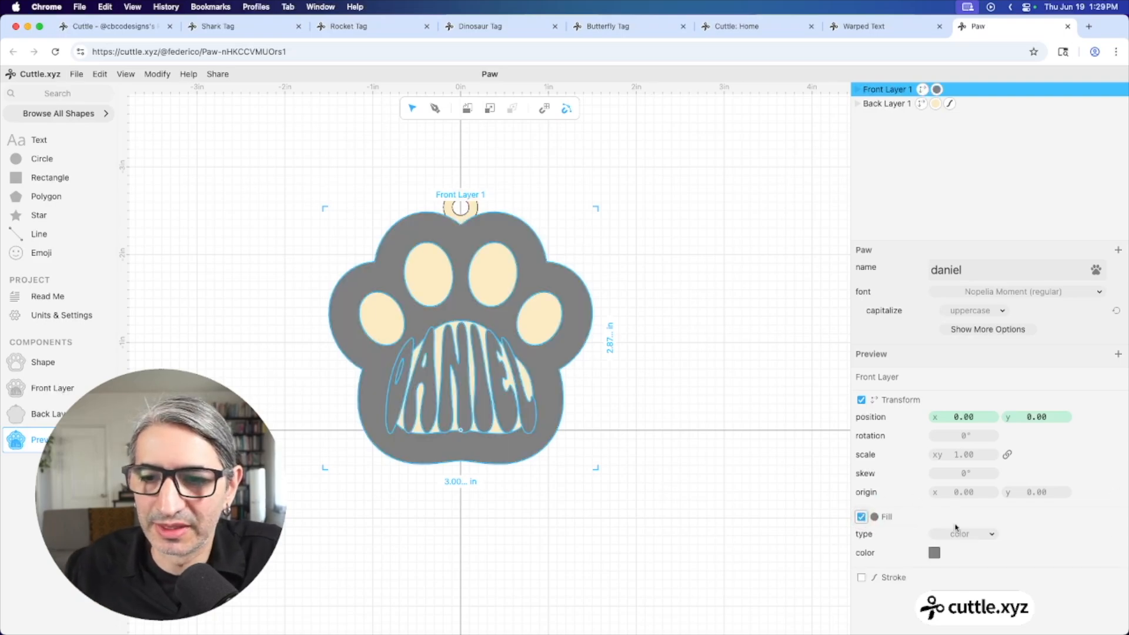
pyautogui.click(933, 553)
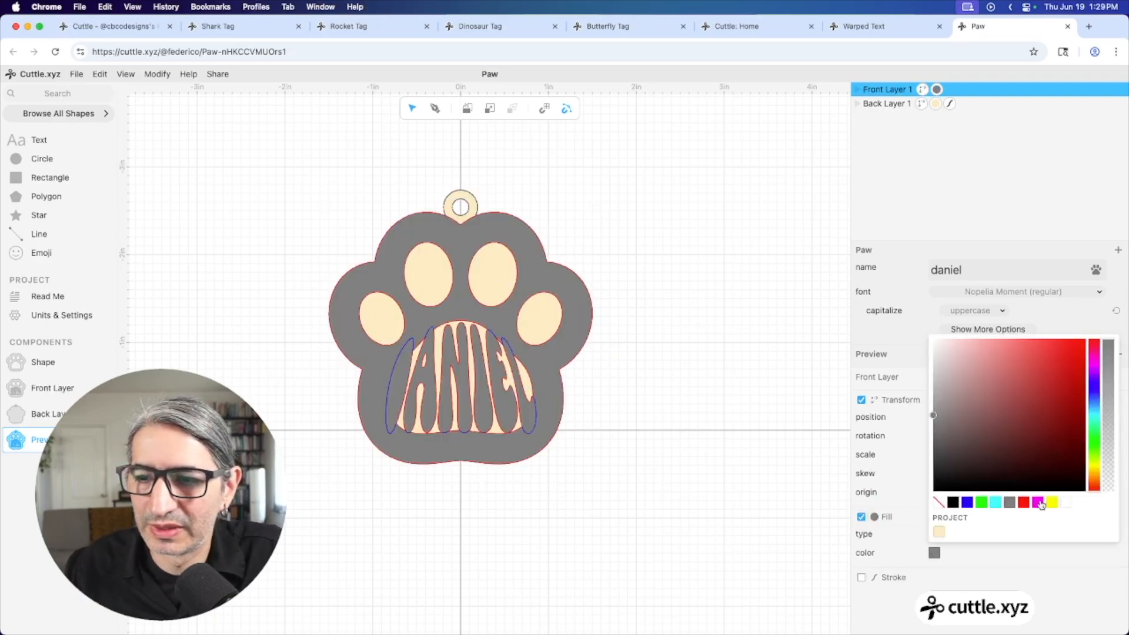
pyautogui.click(1038, 503)
pyautogui.click(935, 553)
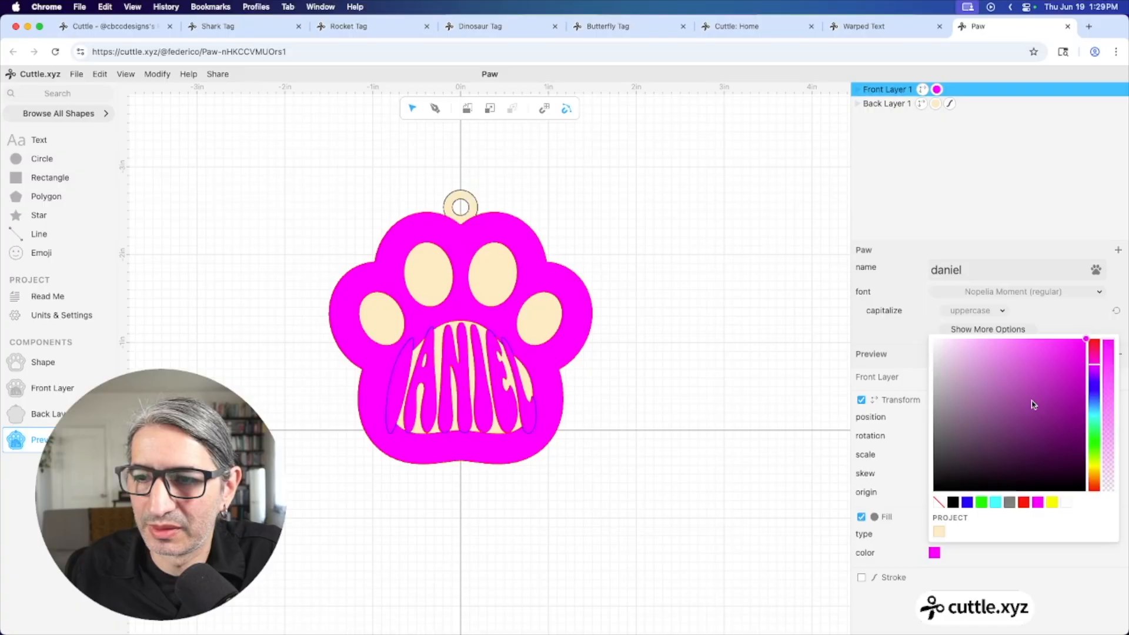
pyautogui.click(984, 343)
pyautogui.click(723, 448)
pyautogui.click(723, 449)
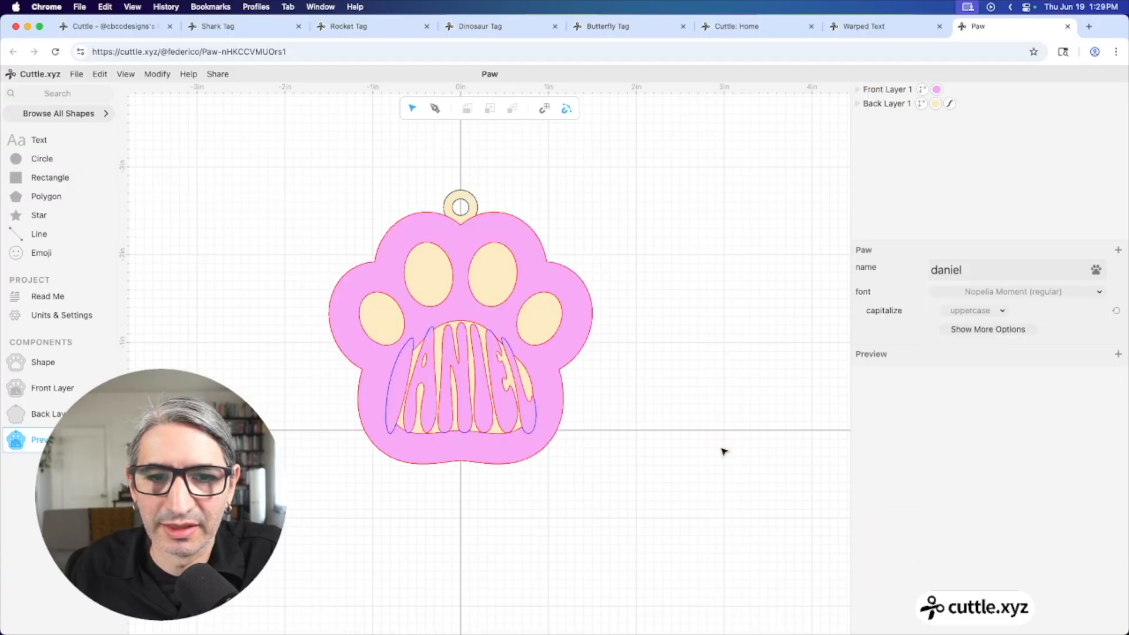
pyautogui.moveTo(1015, 267); pyautogui.dragTo(917, 269)
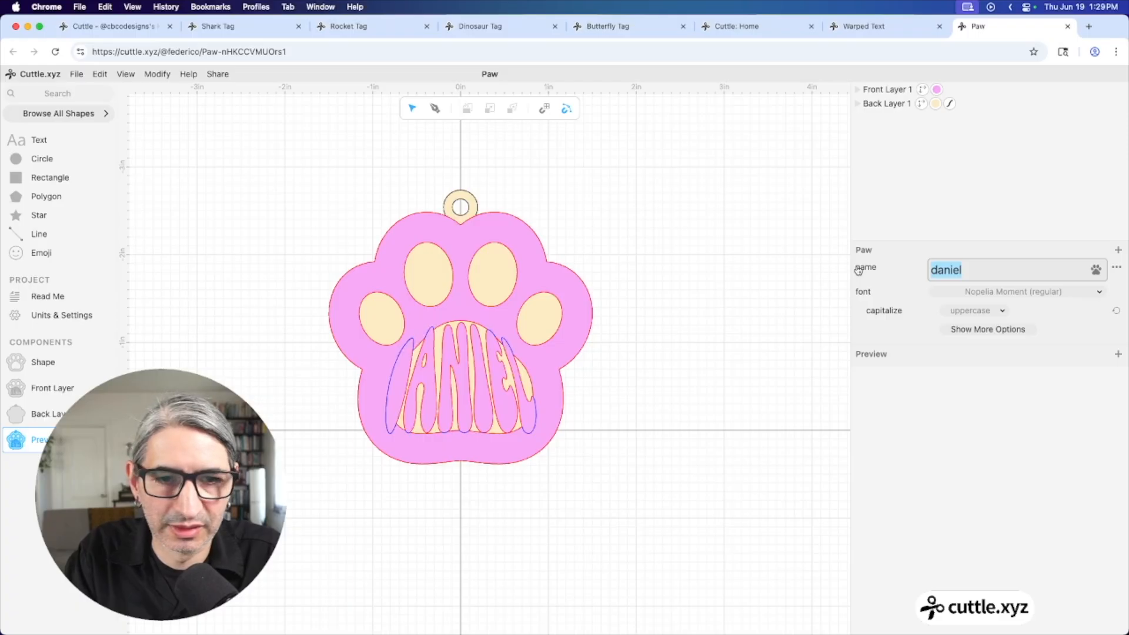
# Replace the tag's name parameter with a new first name so the paw lettering updates
pyautogui.write('D')
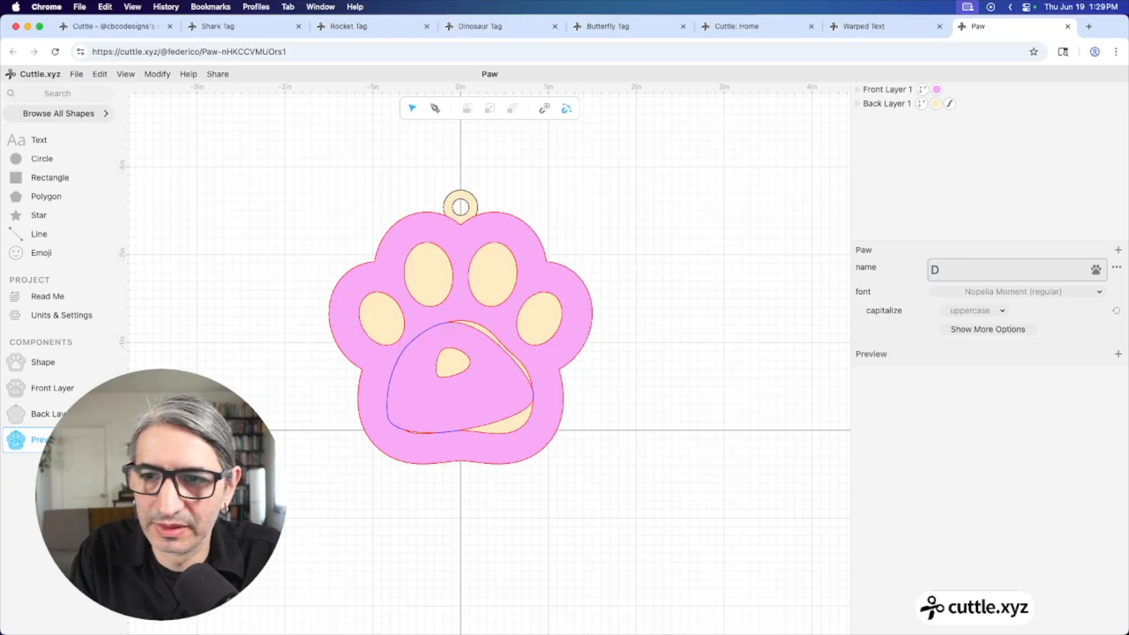
pyautogui.press('BackSpace')
pyautogui.write('linna')
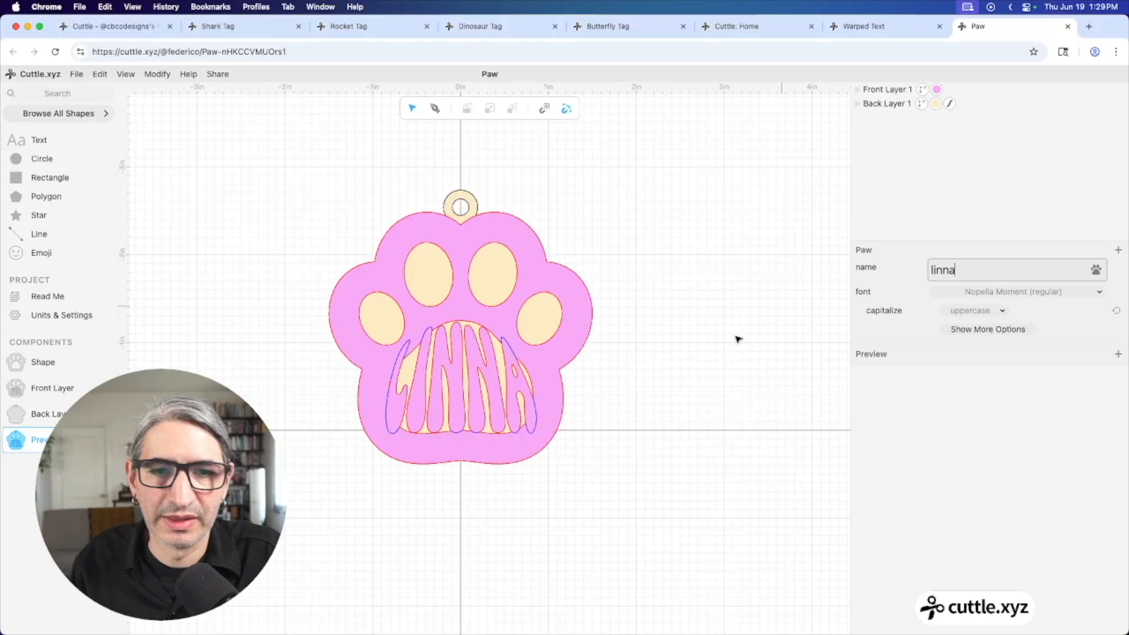
pyautogui.click(704, 398)
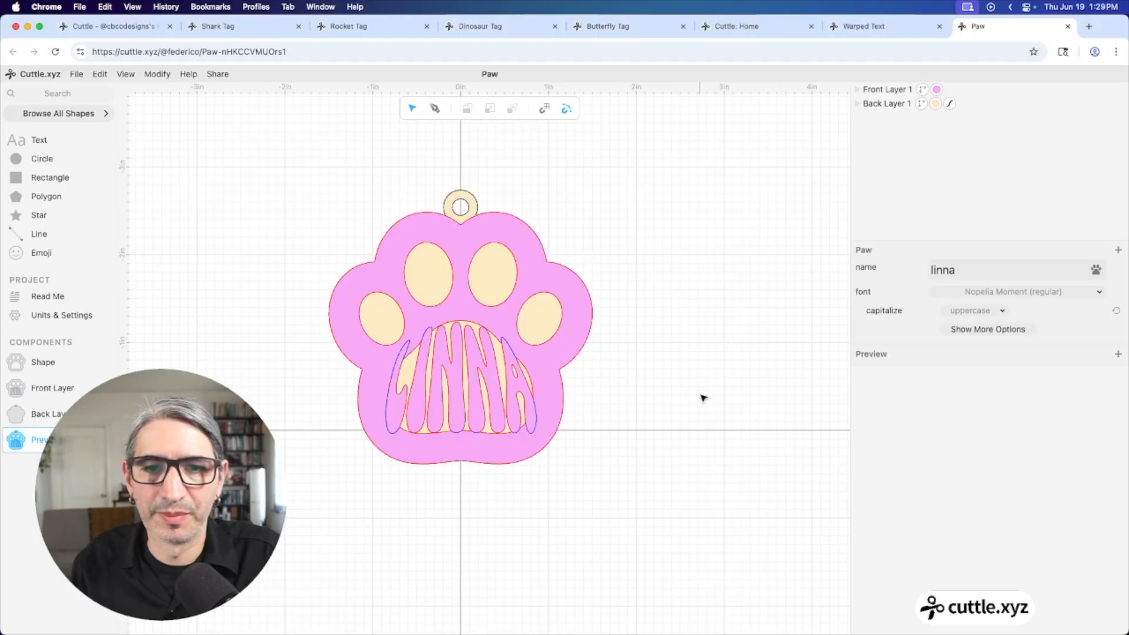
pyautogui.scroll(2, 664, 397)
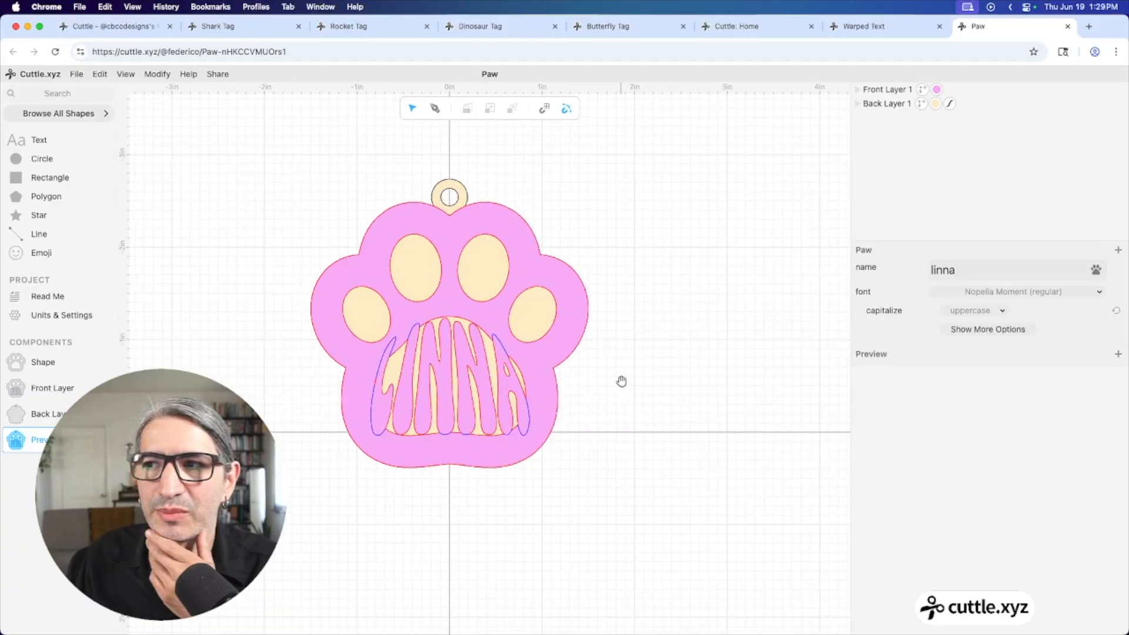
pyautogui.scroll(3, 670, 370)
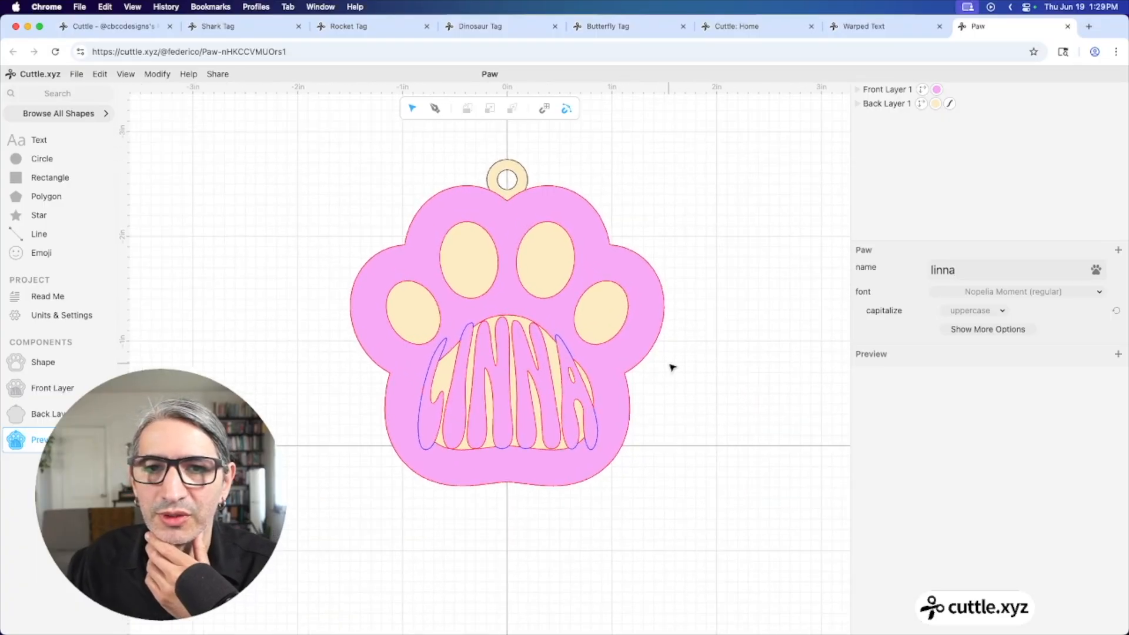
pyautogui.click(497, 164)
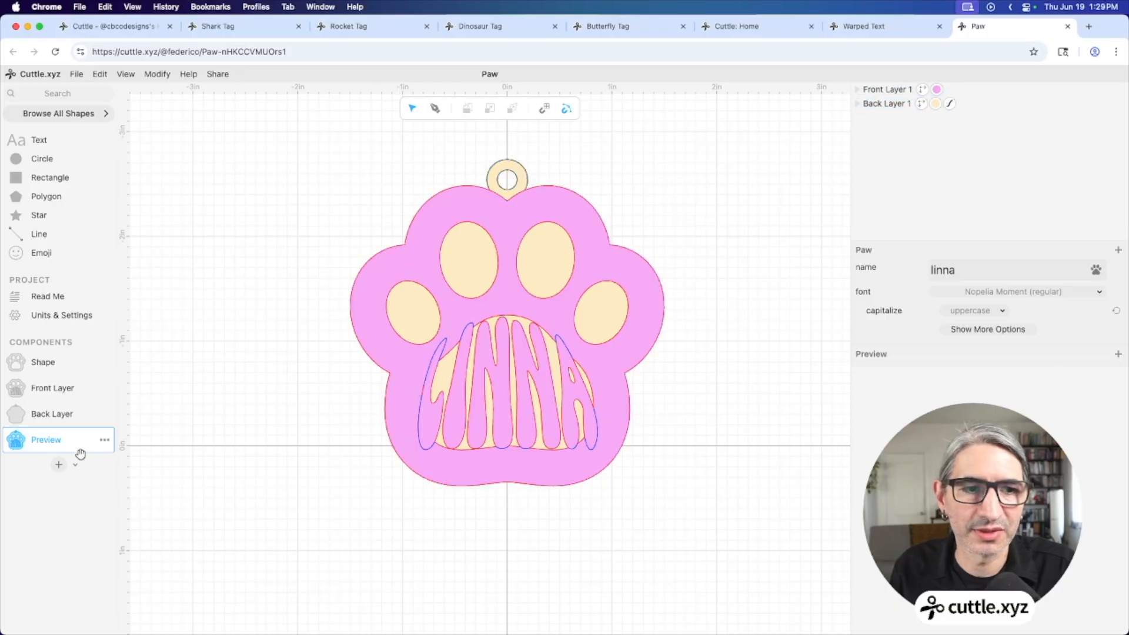
# Create a component named Cut and place an Auto Layout at the canvas origin
pyautogui.click(59, 465)
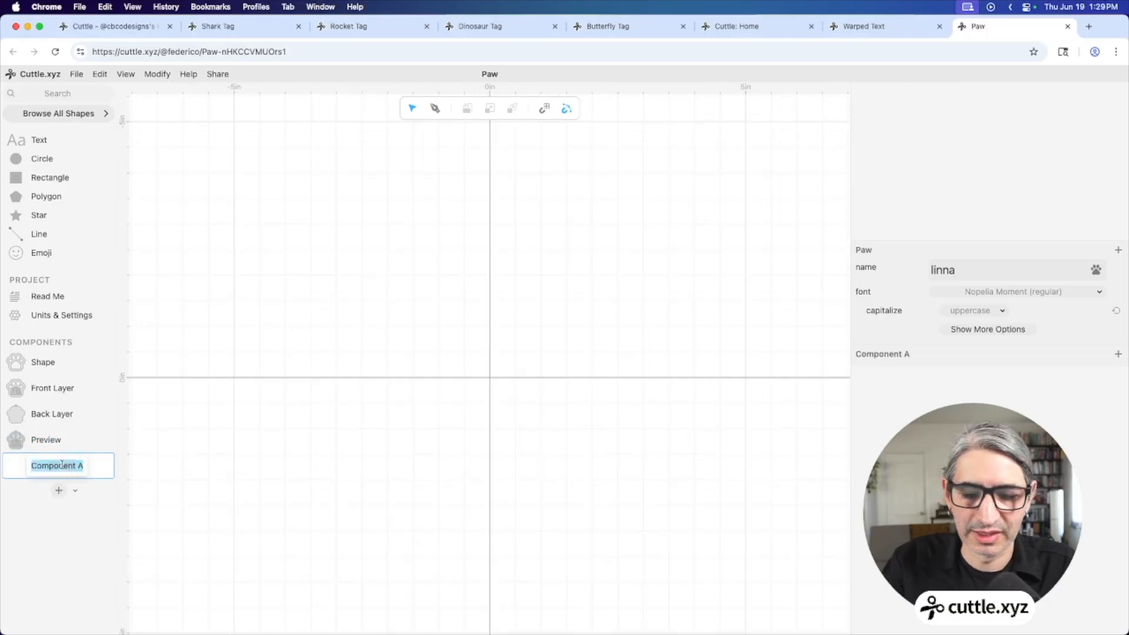
pyautogui.write('Cut')
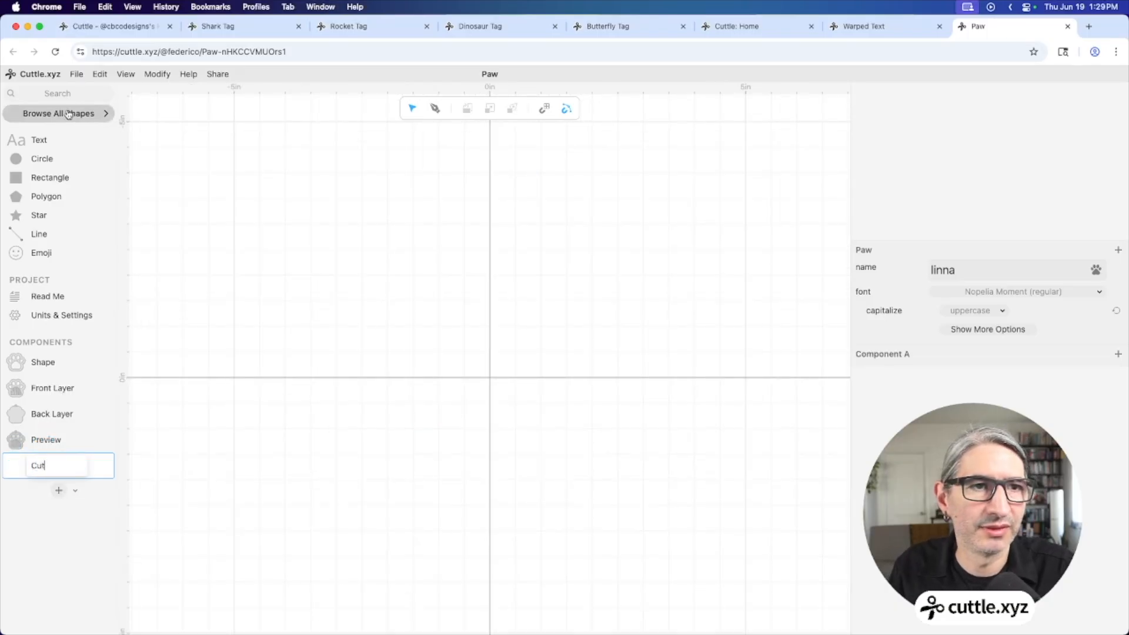
pyautogui.click(78, 91)
pyautogui.write('aut')
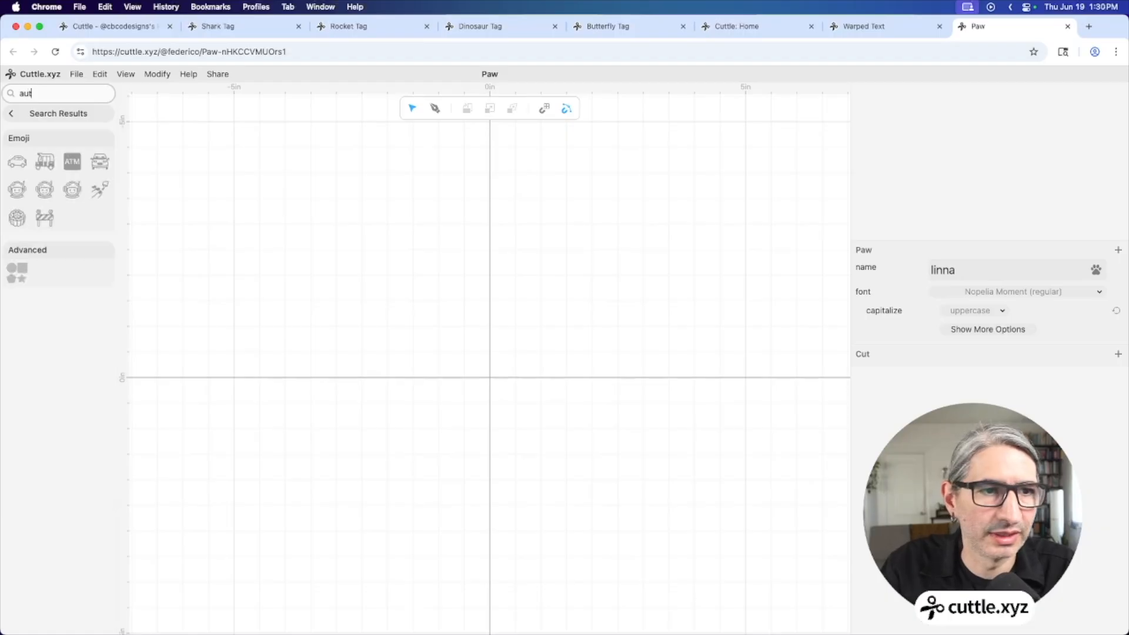
pyautogui.moveTo(17, 272); pyautogui.dragTo(488, 381)
pyautogui.click(56, 113)
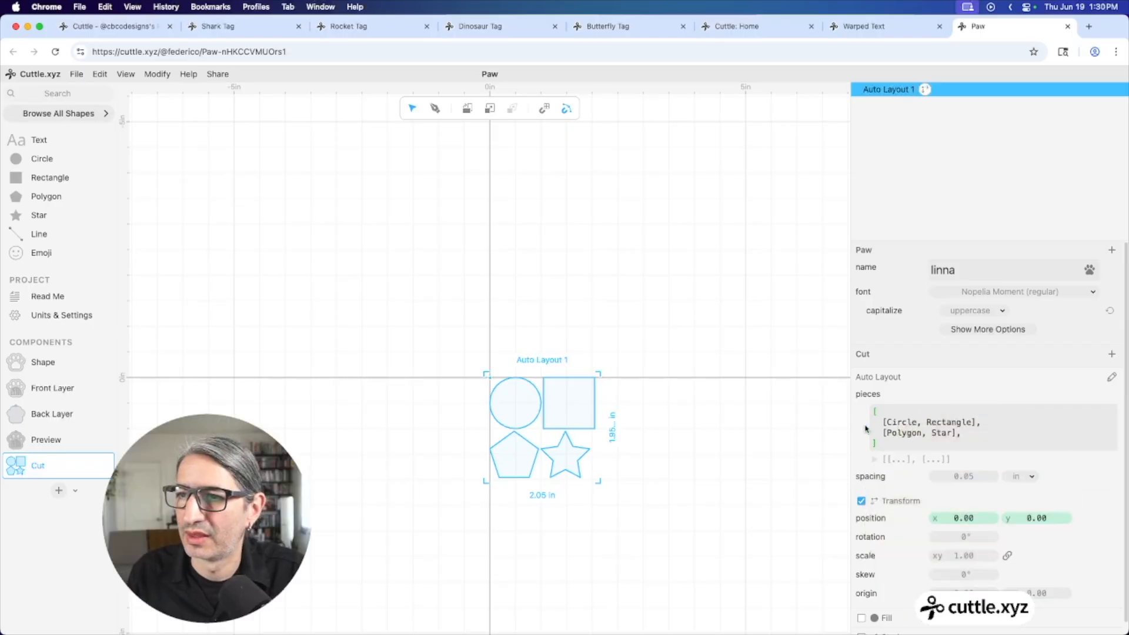
# Set the Auto Layout pieces to [[FrontLayer, BackLayer]] and run the code
pyautogui.moveTo(948, 428); pyautogui.dragTo(871, 432)
pyautogui.press('BackSpace')
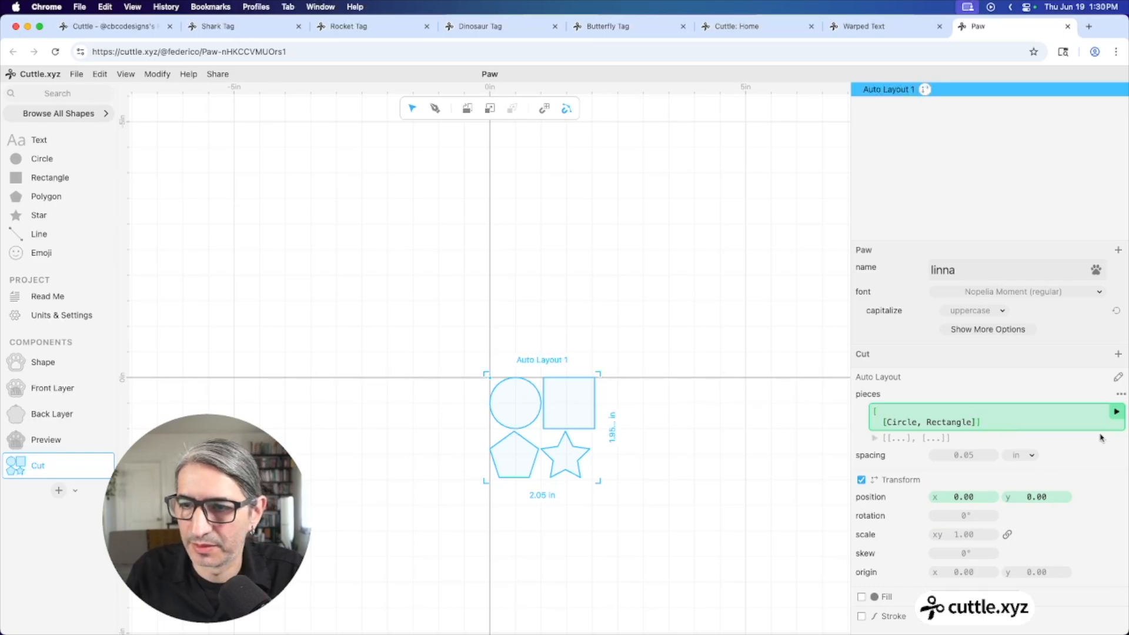
pyautogui.click(1116, 412)
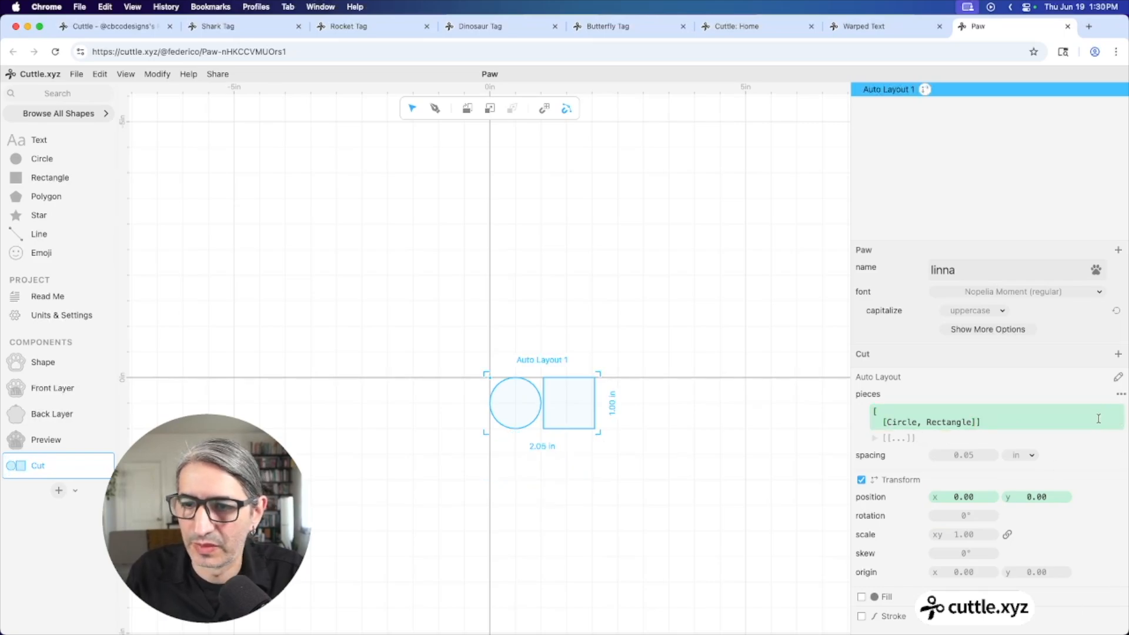
pyautogui.doubleClick(892, 422)
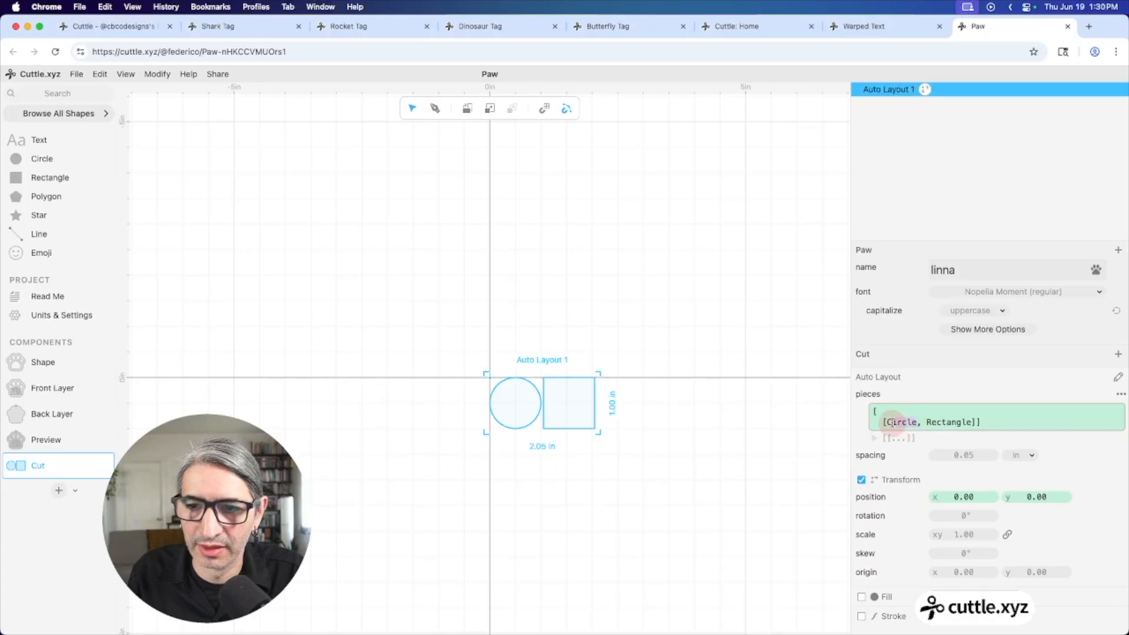
pyautogui.write('fron')
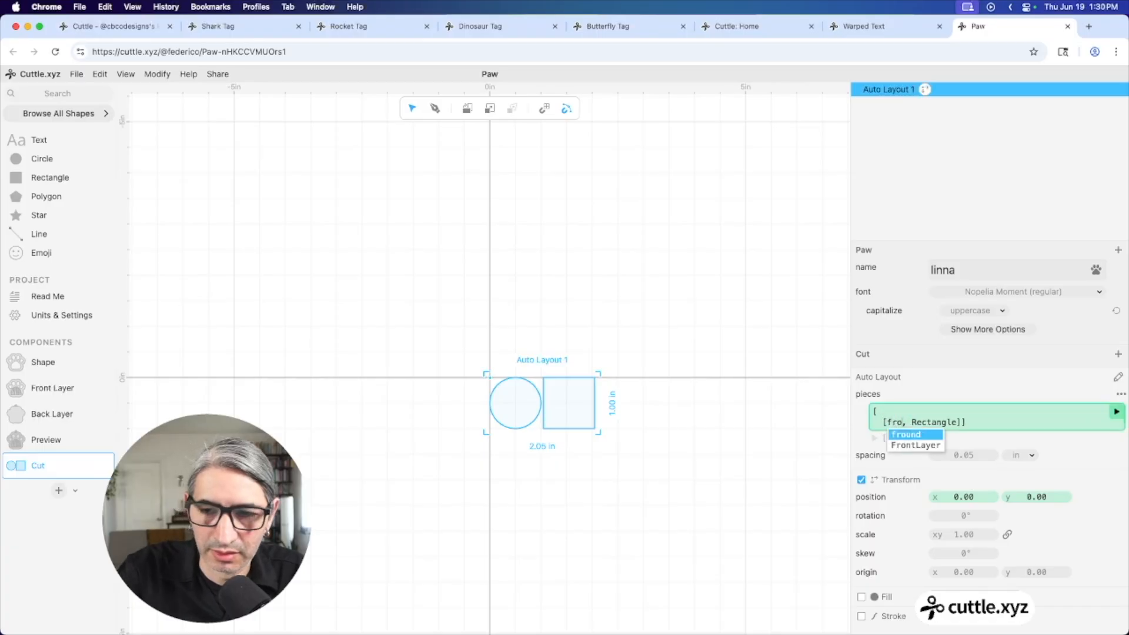
pyautogui.press('Return')
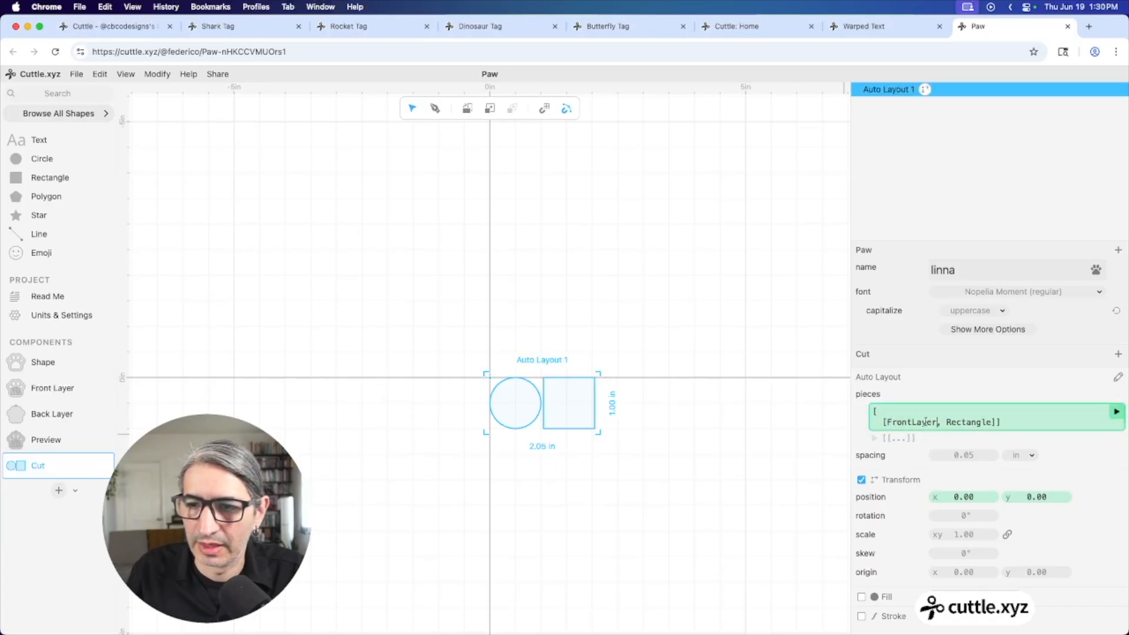
pyautogui.doubleClick(949, 422)
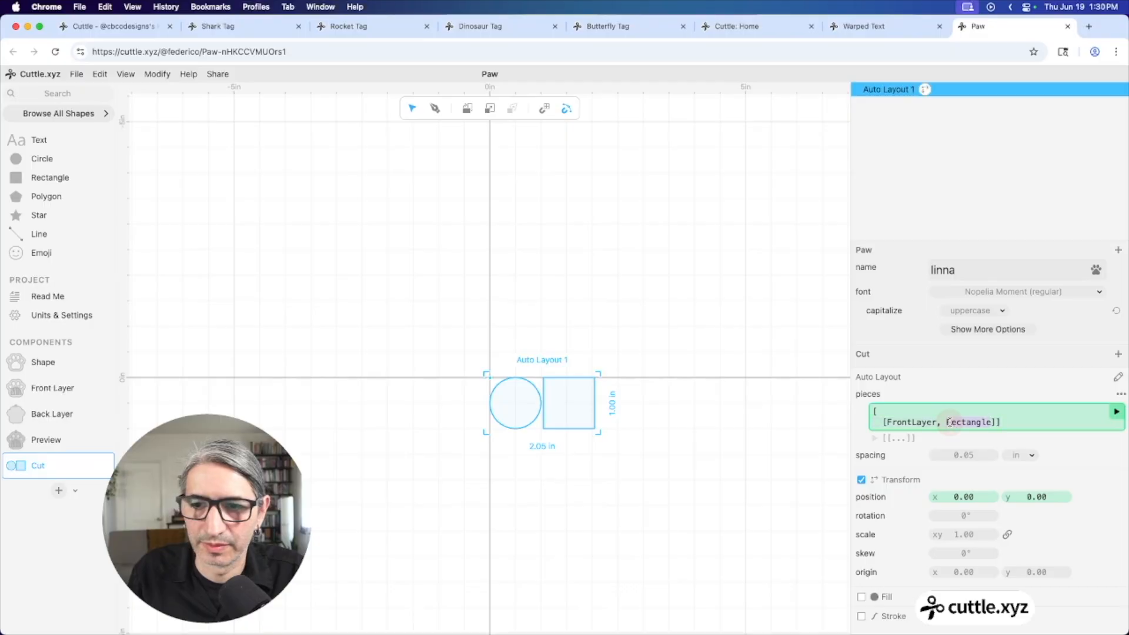
pyautogui.write('ba')
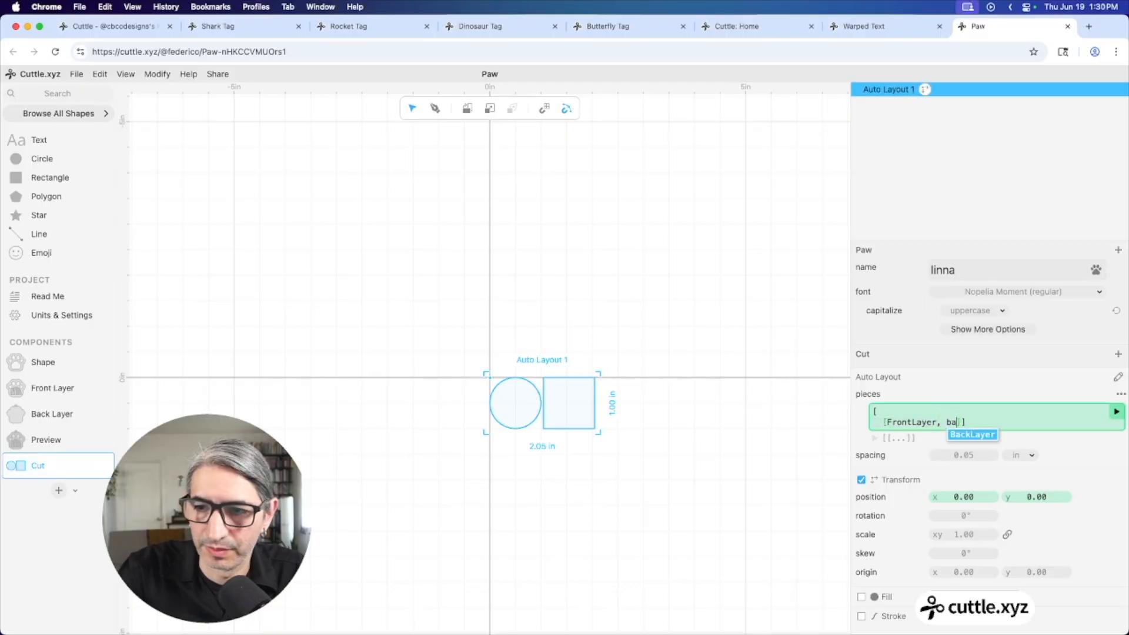
pyautogui.press('Return')
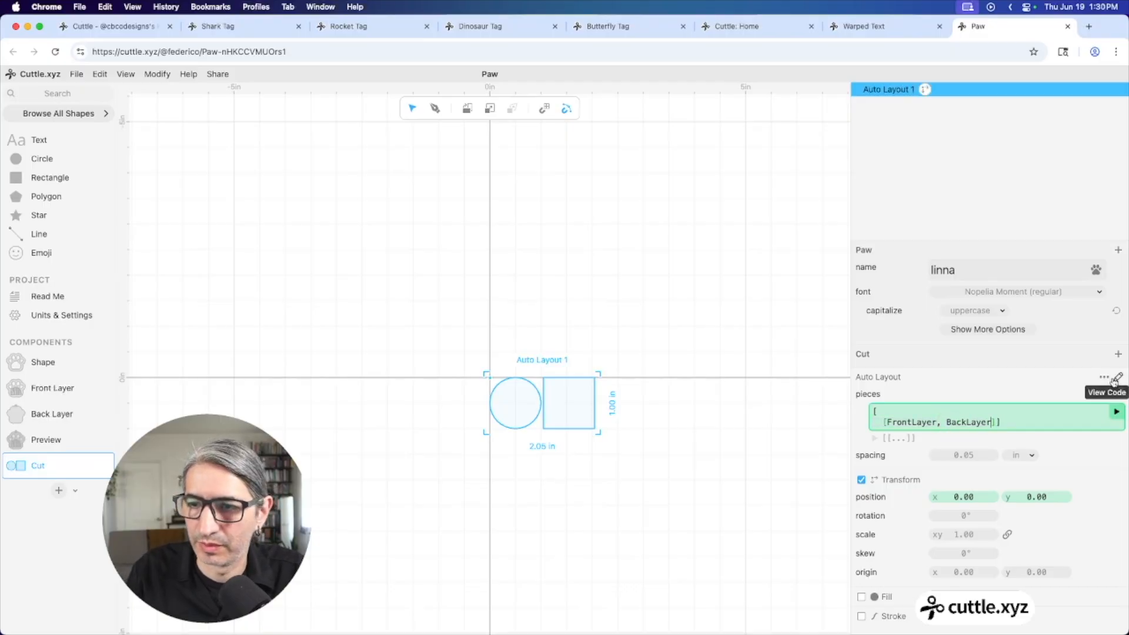
pyautogui.click(1118, 411)
# Embed the Preview component in the Read Me notes
pyautogui.click(703, 297)
pyautogui.scroll(-2, 703, 298)
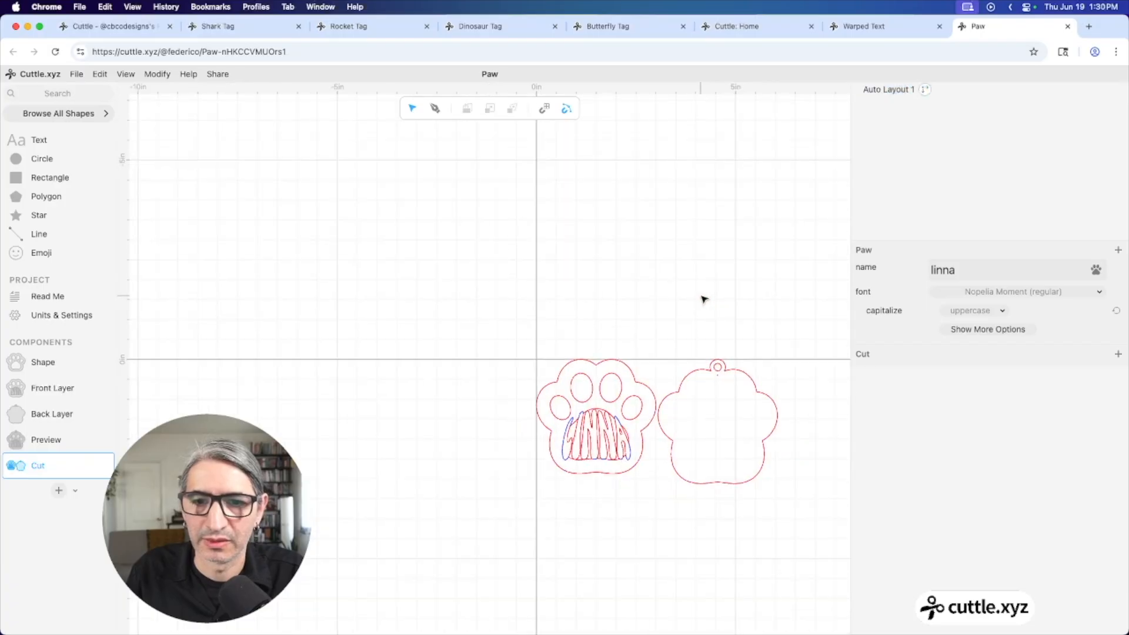
pyautogui.scroll(3, 564, 270)
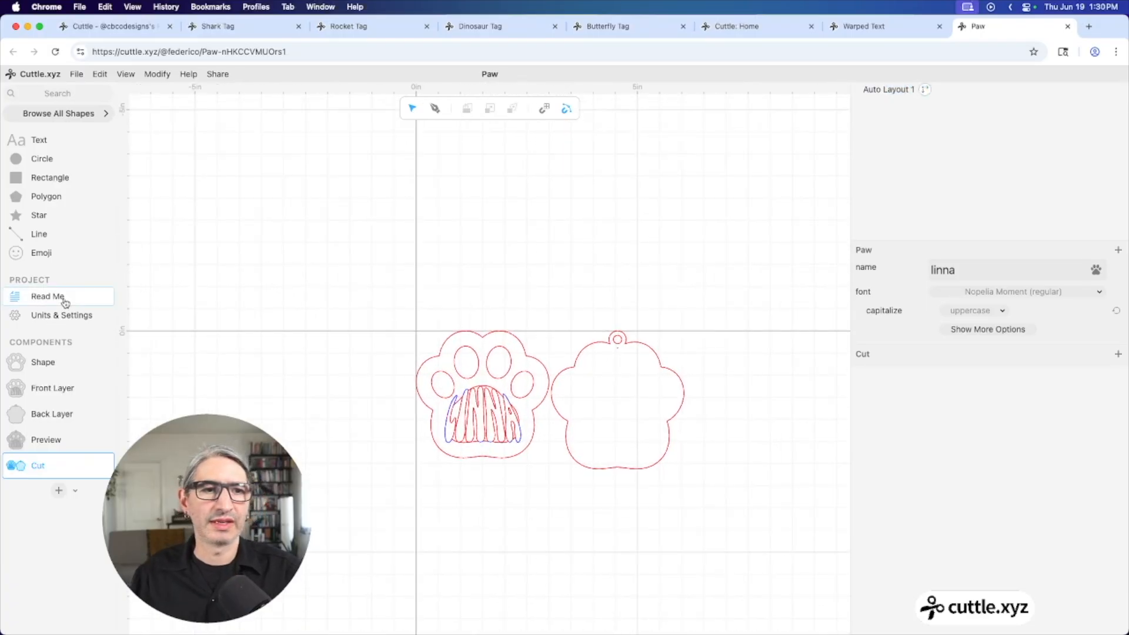
pyautogui.click(44, 297)
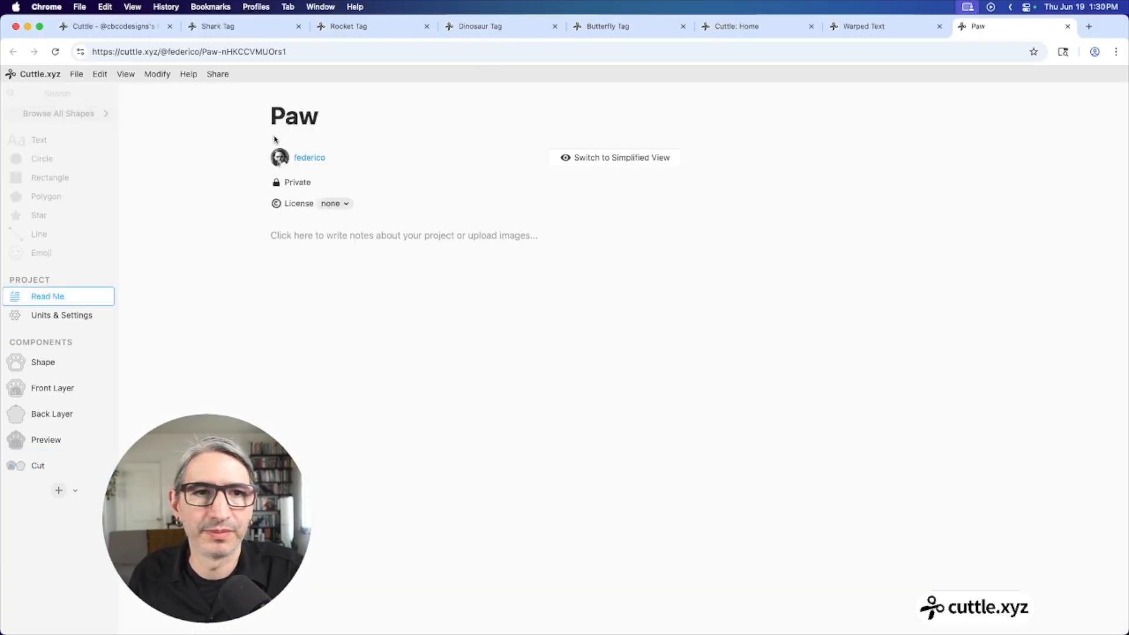
pyautogui.click(333, 306)
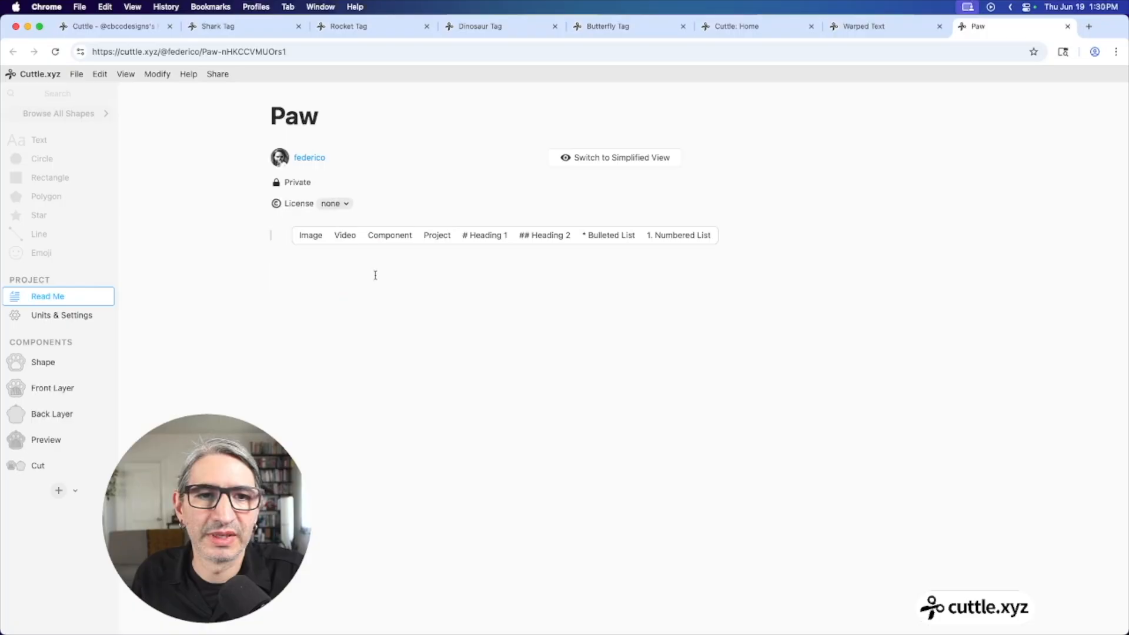
pyautogui.click(388, 235)
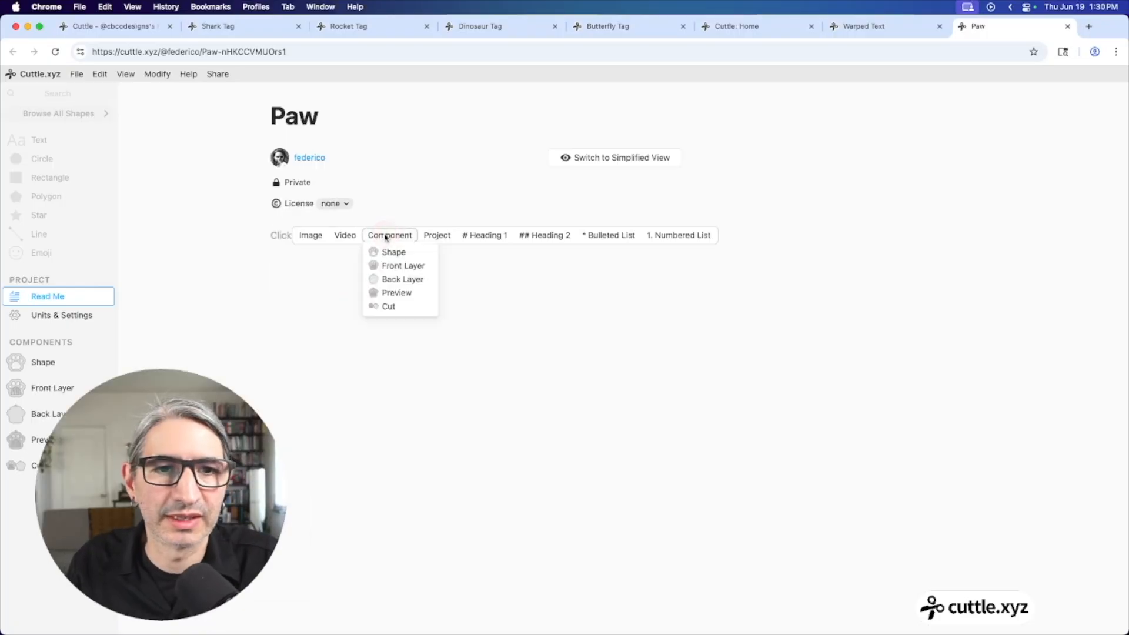
pyautogui.click(400, 294)
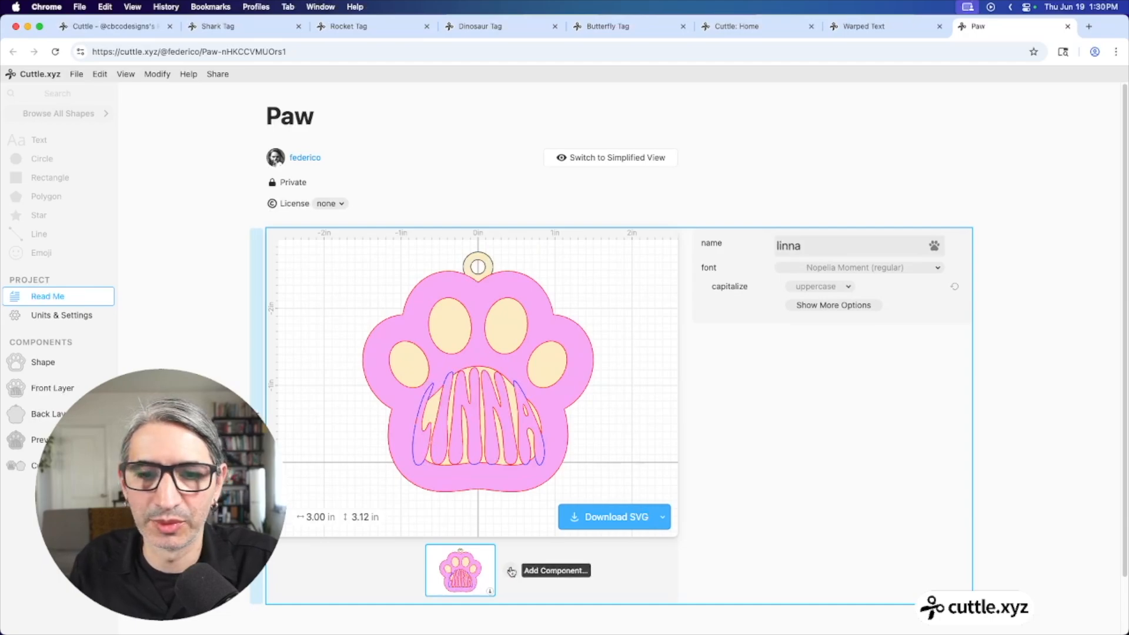
# Add the Cut component as a second view under the embed
pyautogui.click(510, 573)
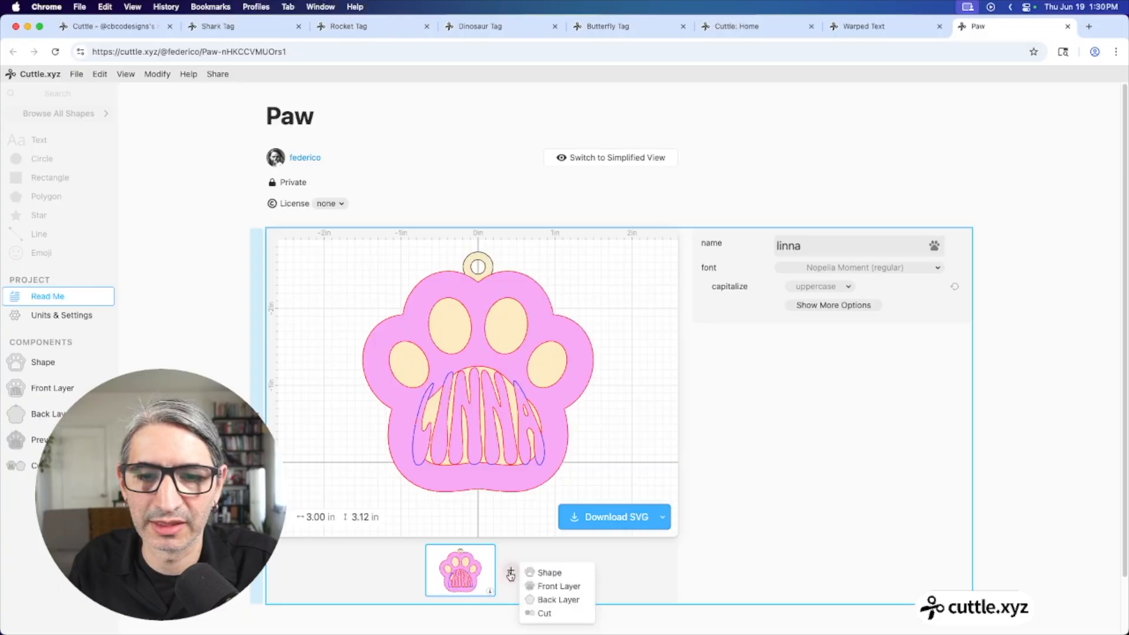
pyautogui.click(556, 613)
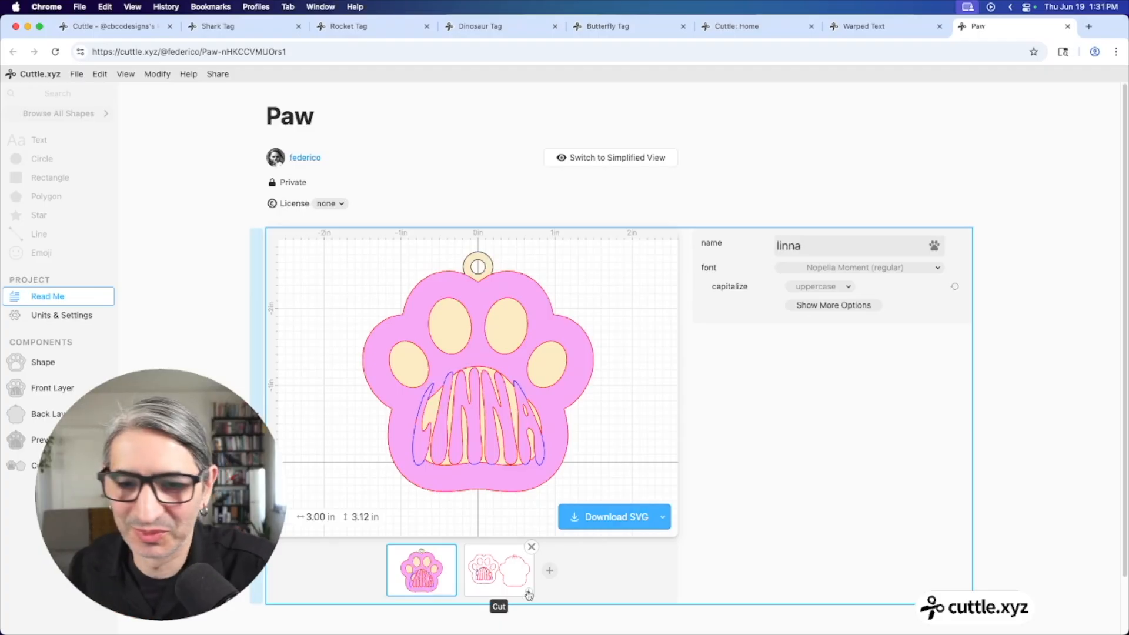
pyautogui.scroll(-2, 516, 491)
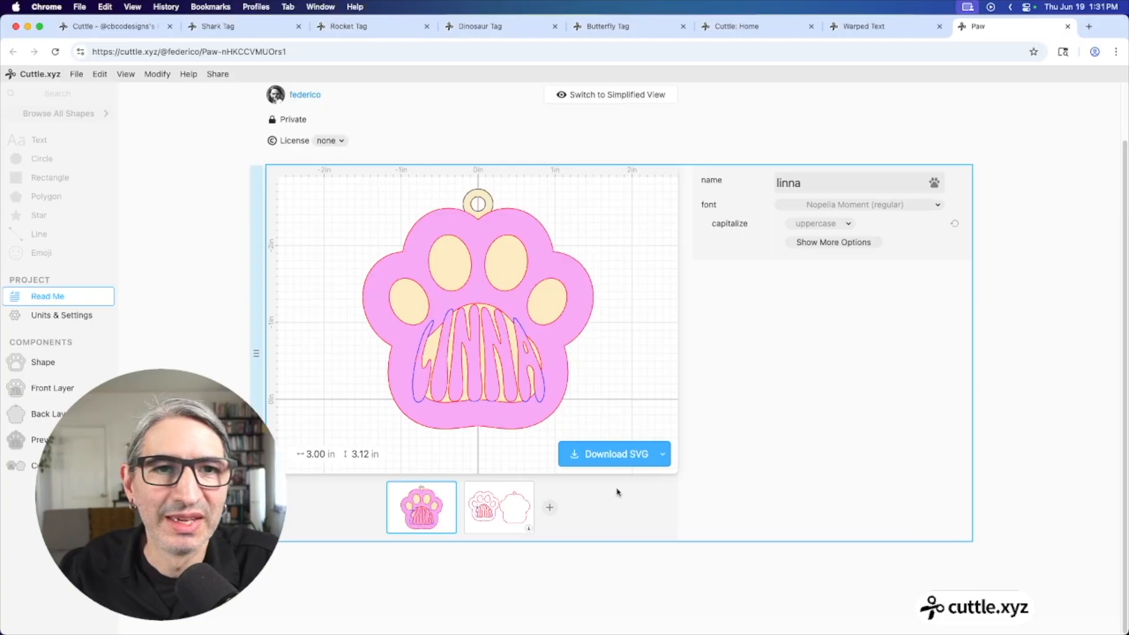
# Check the SVG download's default Cut file name, cancel it, and open the Cut component
pyautogui.click(608, 457)
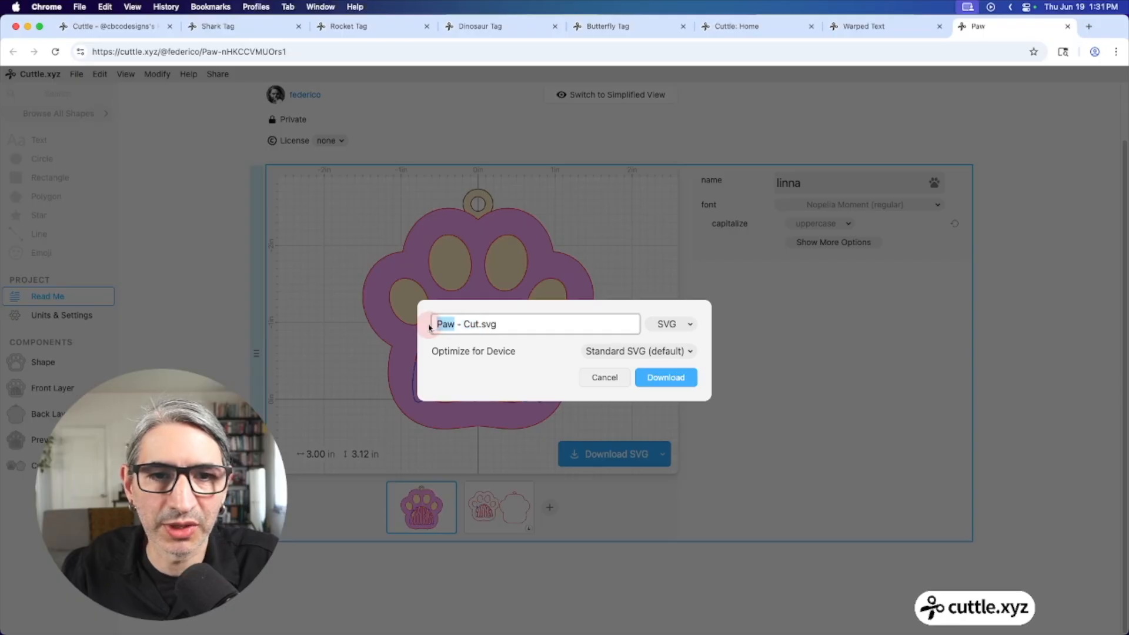
pyautogui.click(504, 322)
pyautogui.moveTo(478, 327); pyautogui.dragTo(463, 327)
pyautogui.click(793, 309)
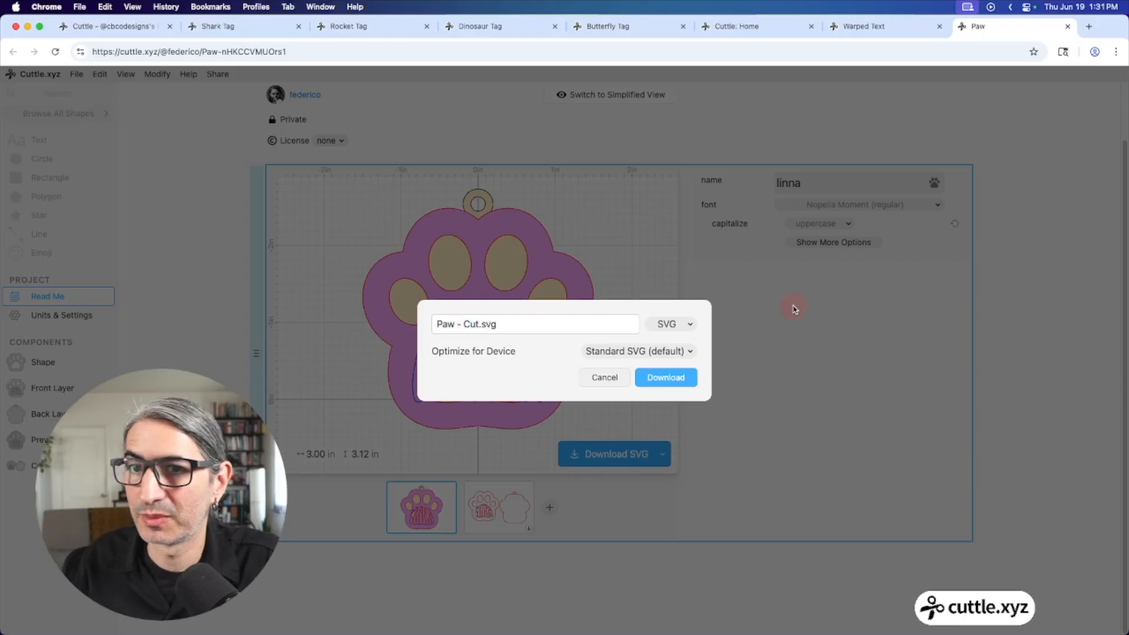
pyautogui.moveTo(811, 179); pyautogui.dragTo(756, 180)
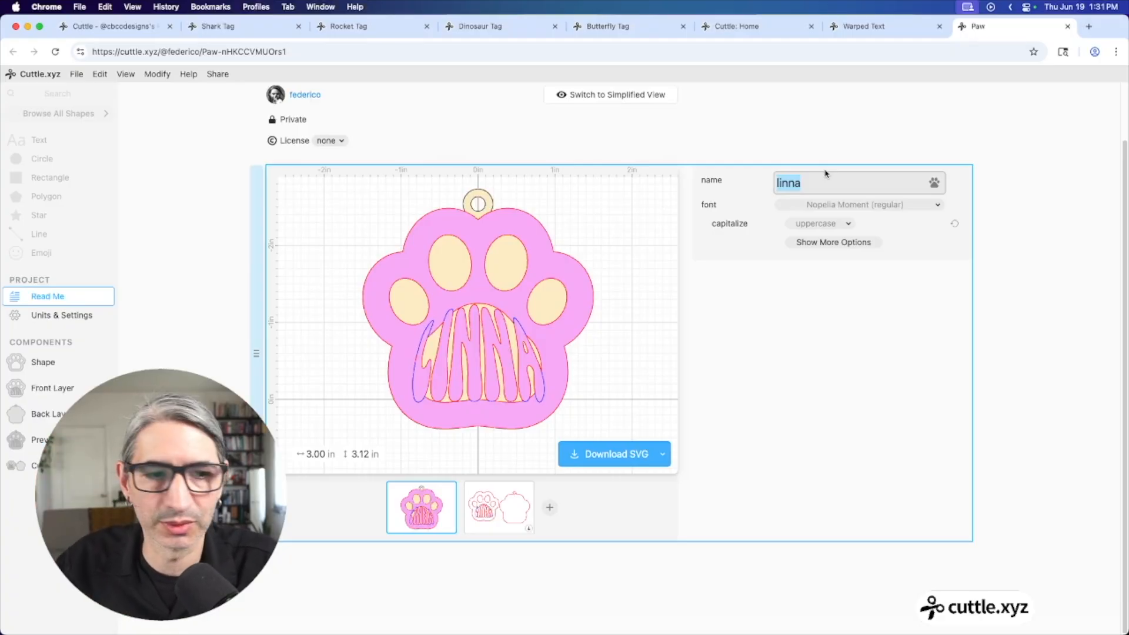
pyautogui.click(17, 465)
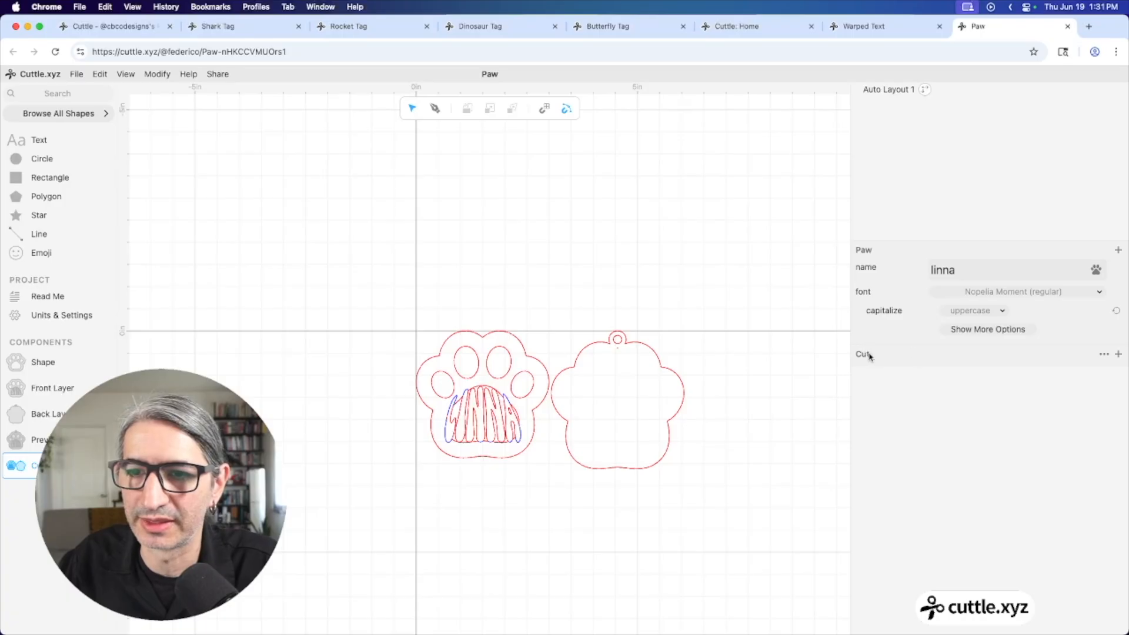
# Add a _filename parameter to the Cut component with the value paw
pyautogui.click(1118, 354)
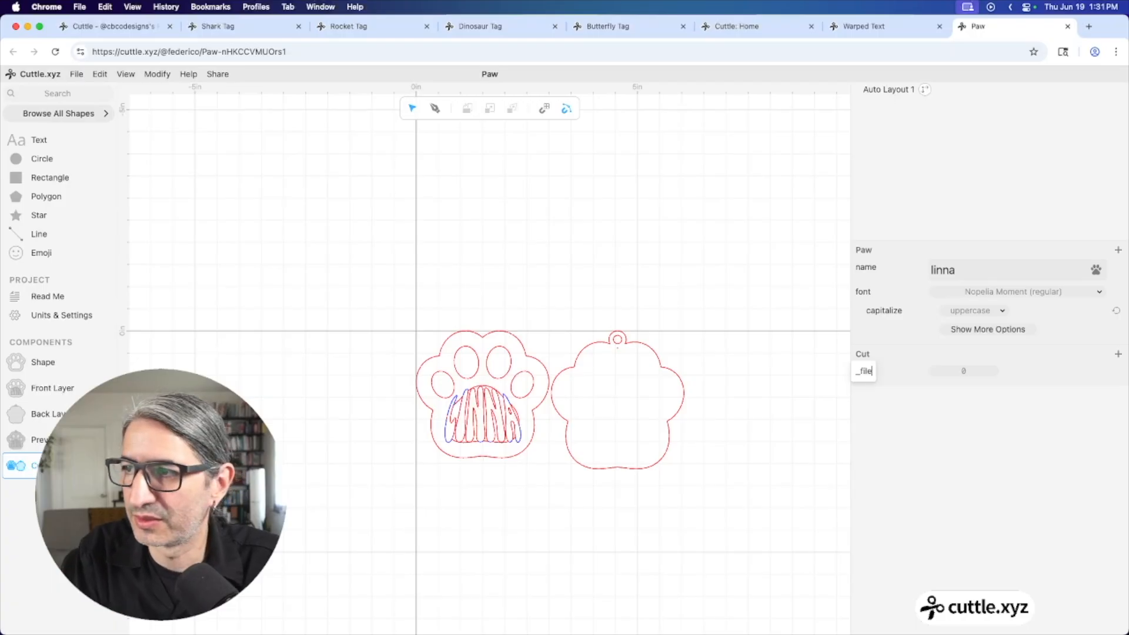
pyautogui.write('ame')
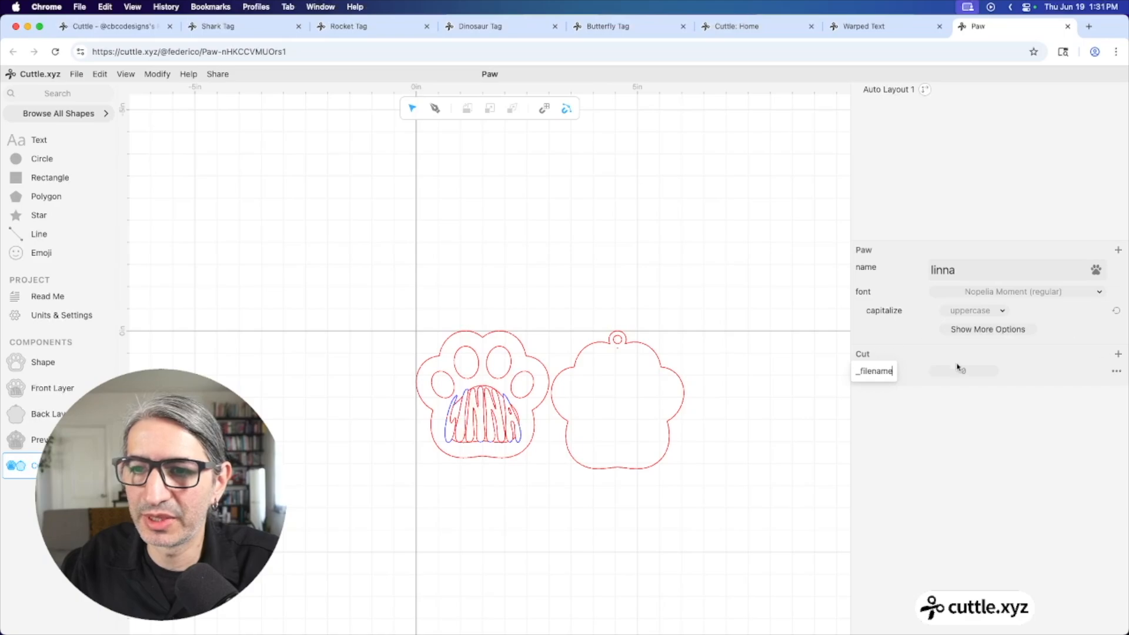
pyautogui.click(964, 371)
pyautogui.write('"')
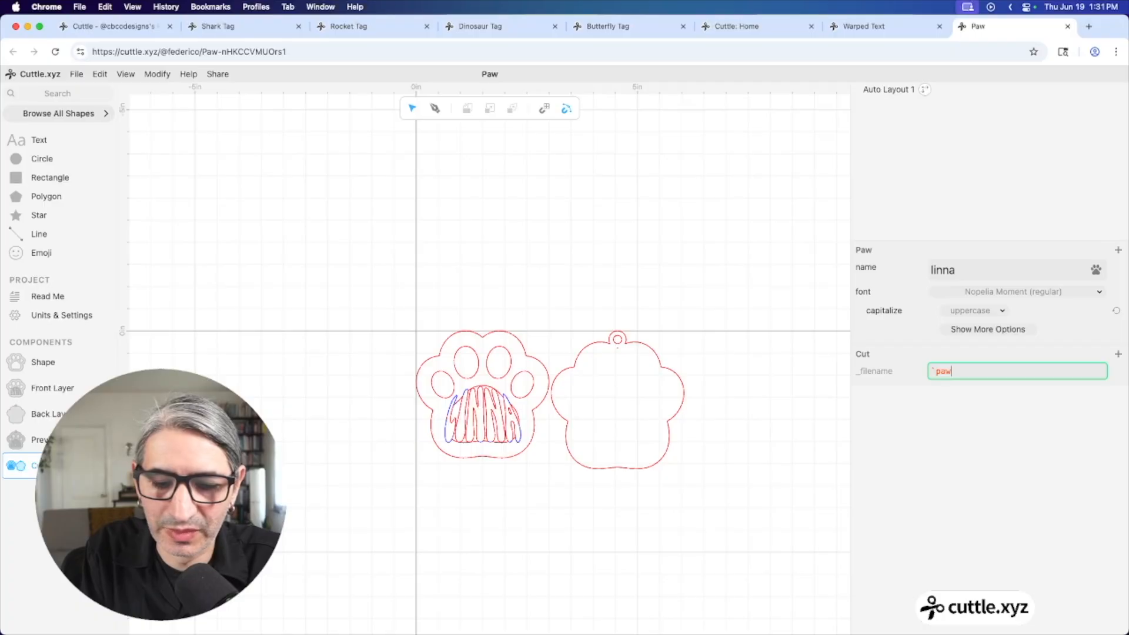
pyautogui.write('paw`')
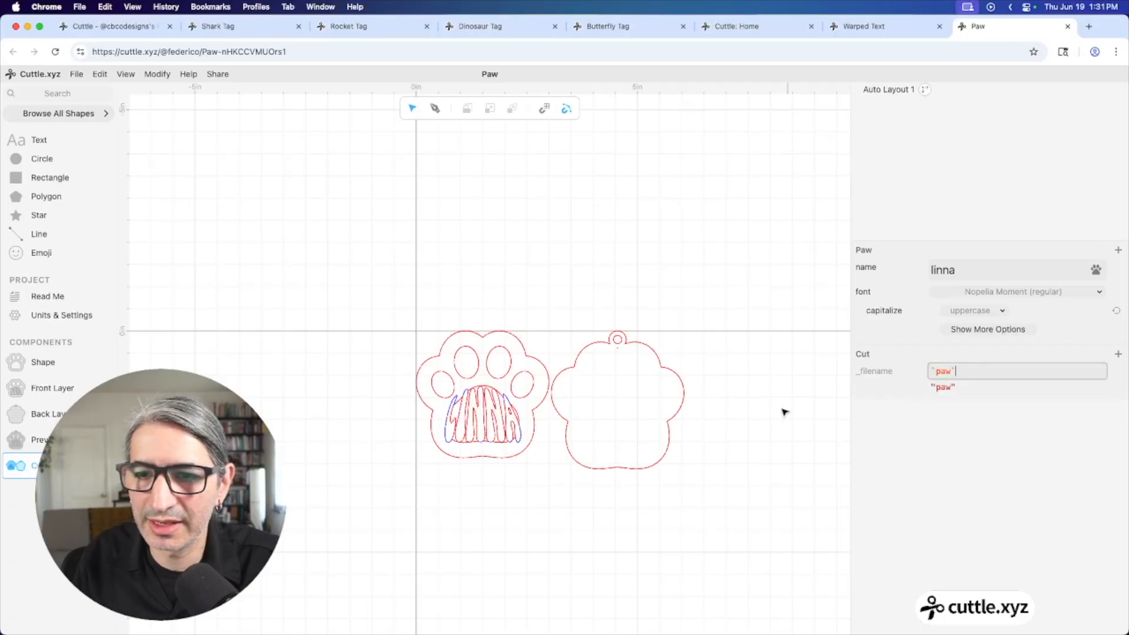
# Confirm the SVG export is named paw.svg, then edit Cut's _filename value again
pyautogui.click(50, 295)
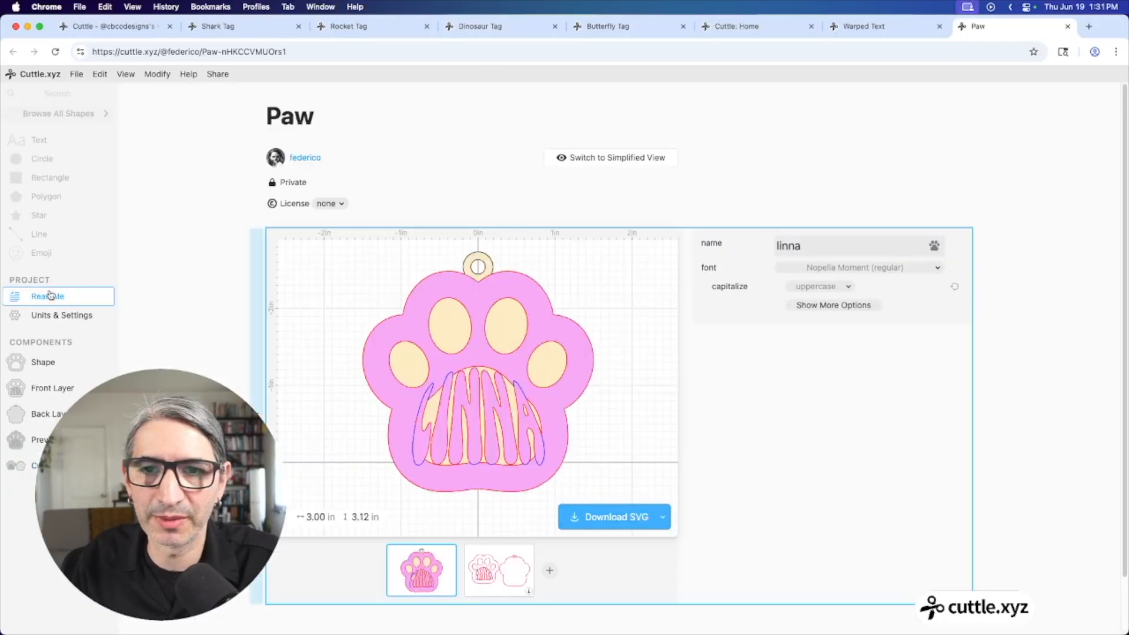
pyautogui.click(621, 516)
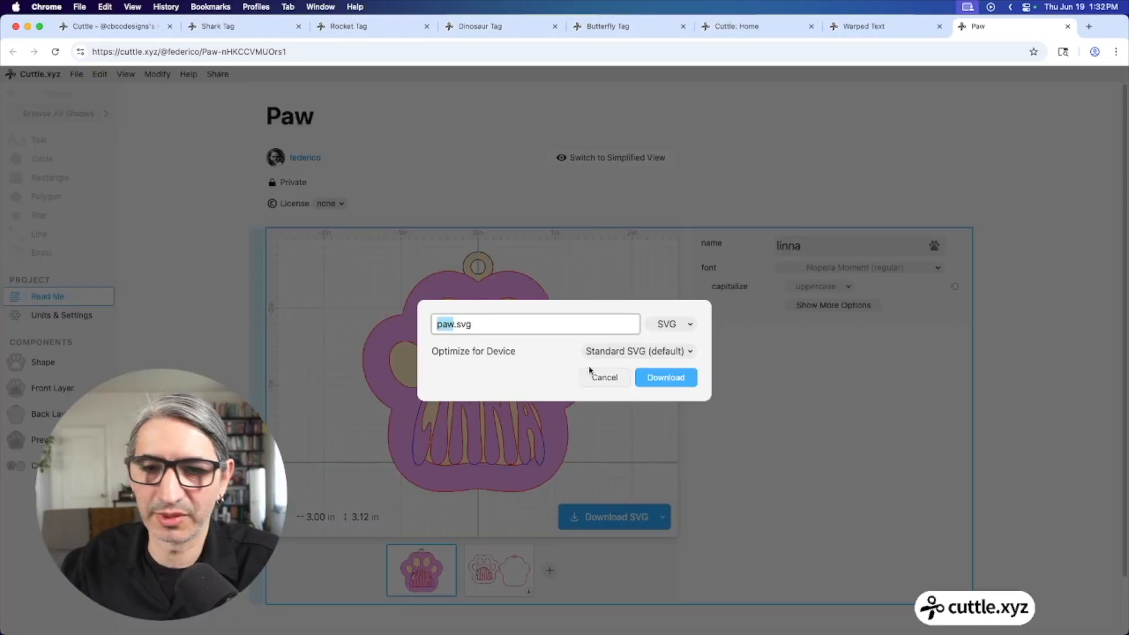
pyautogui.click(604, 380)
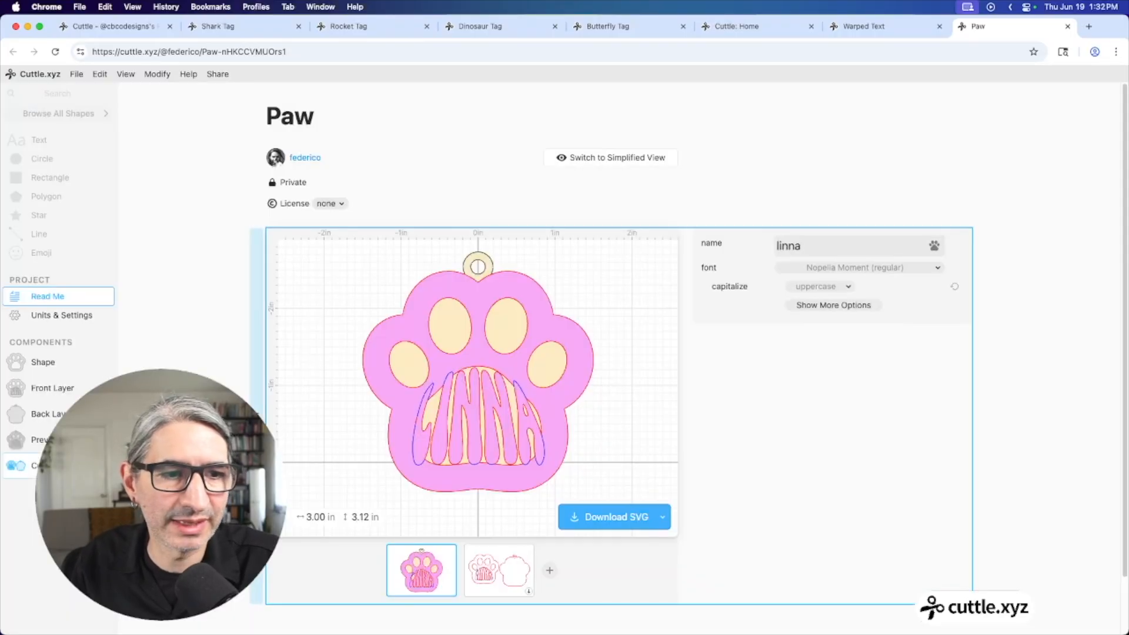
pyautogui.click(23, 465)
pyautogui.click(1032, 371)
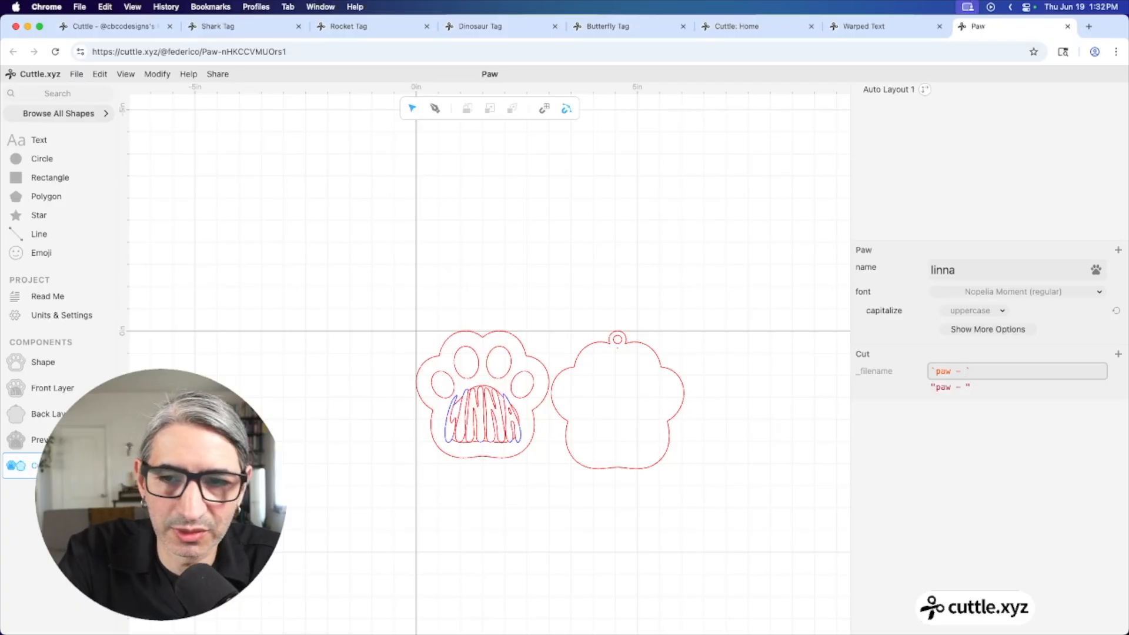
# Set the _filename value to the template `paw - ${name}`
pyautogui.write('- ${')
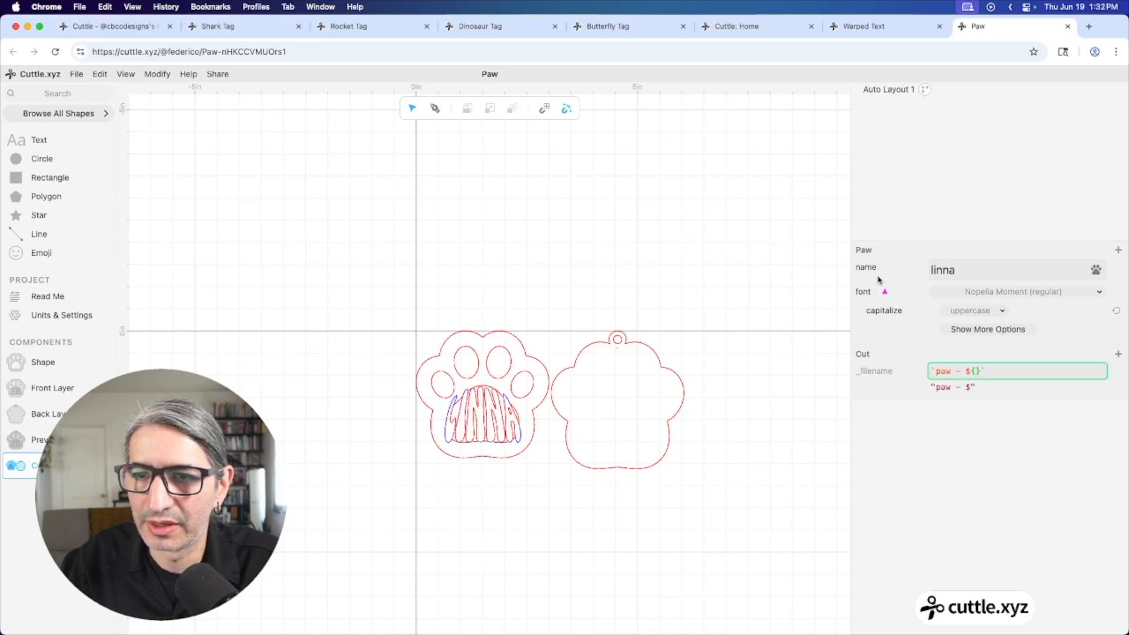
pyautogui.moveTo(875, 274); pyautogui.dragTo(932, 355)
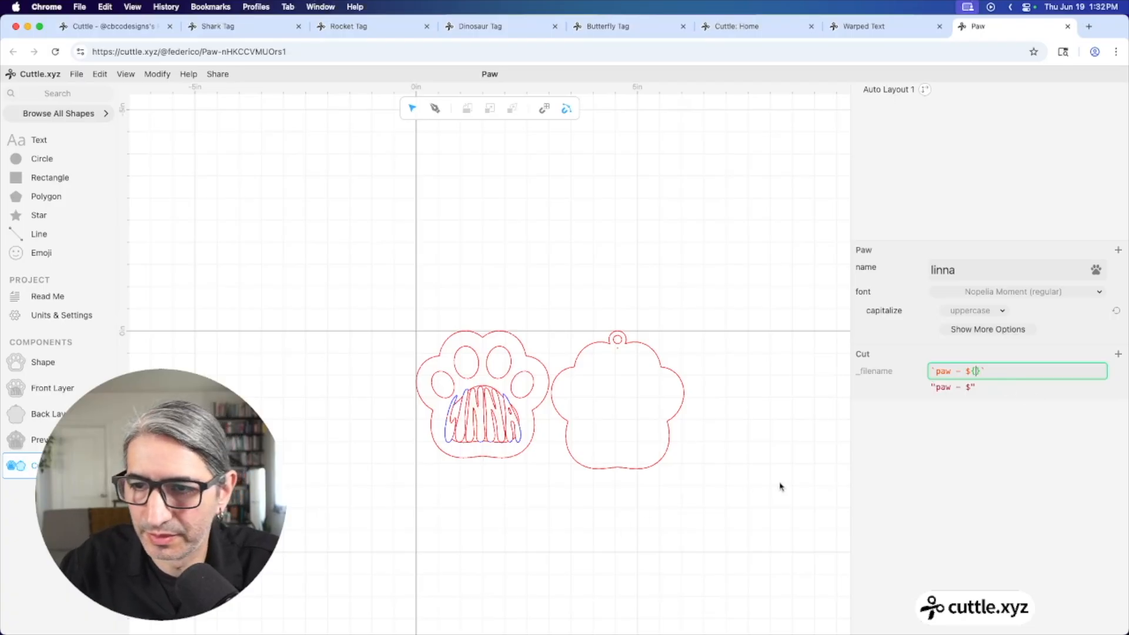
pyautogui.click(975, 370)
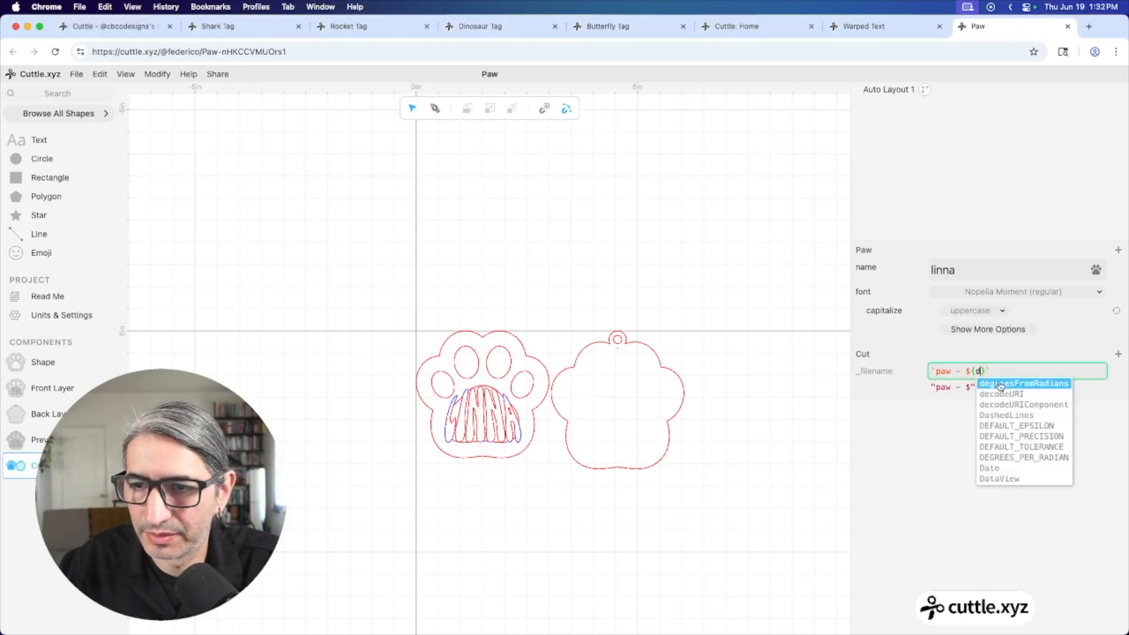
pyautogui.write('name')
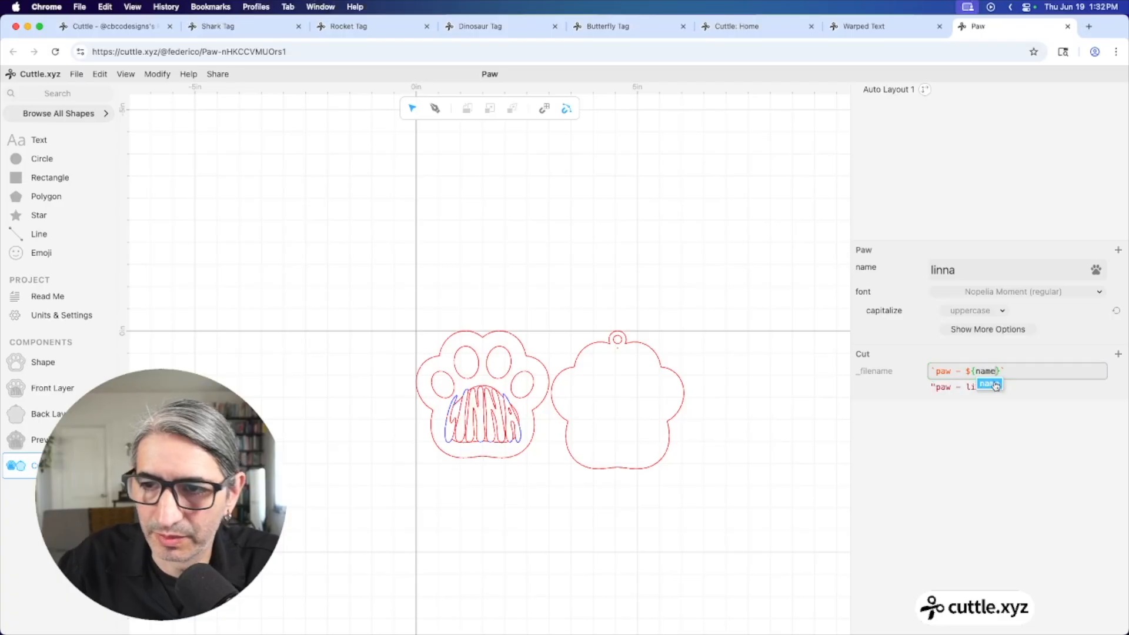
pyautogui.press('Escape')
pyautogui.click(938, 473)
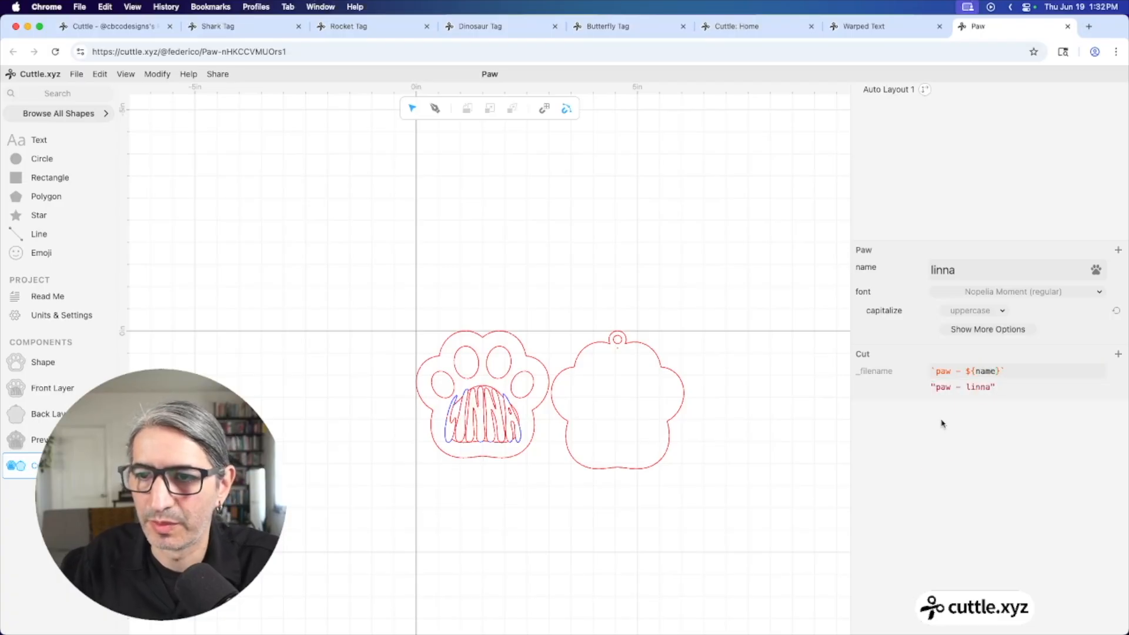
# Change the tag's name parameter to a different first name
pyautogui.doubleClick(969, 387)
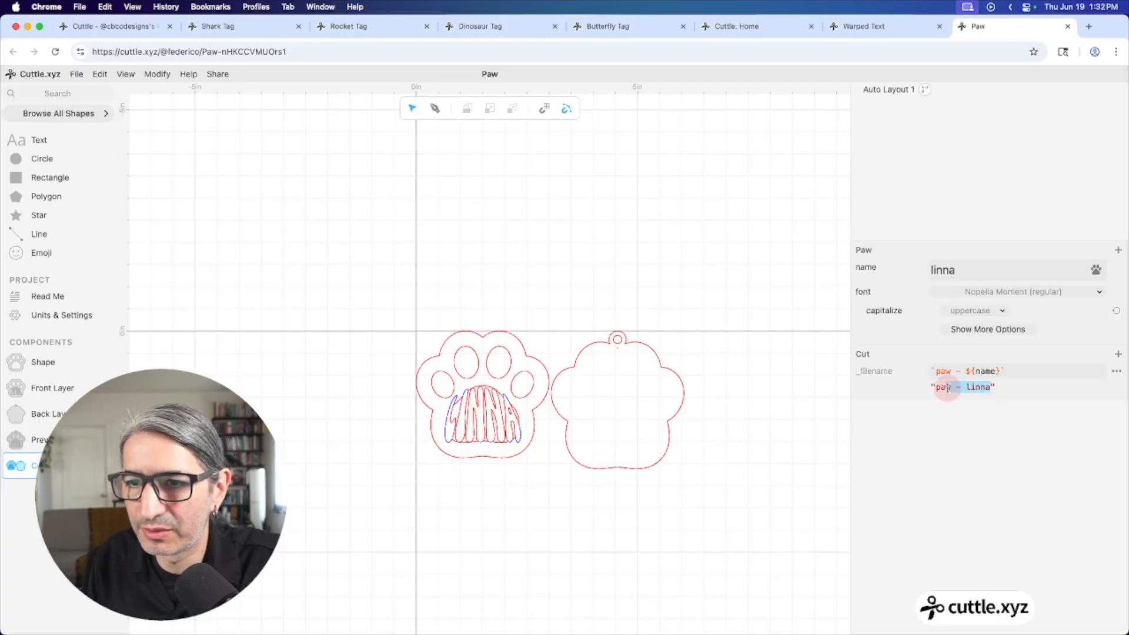
pyautogui.click(912, 270)
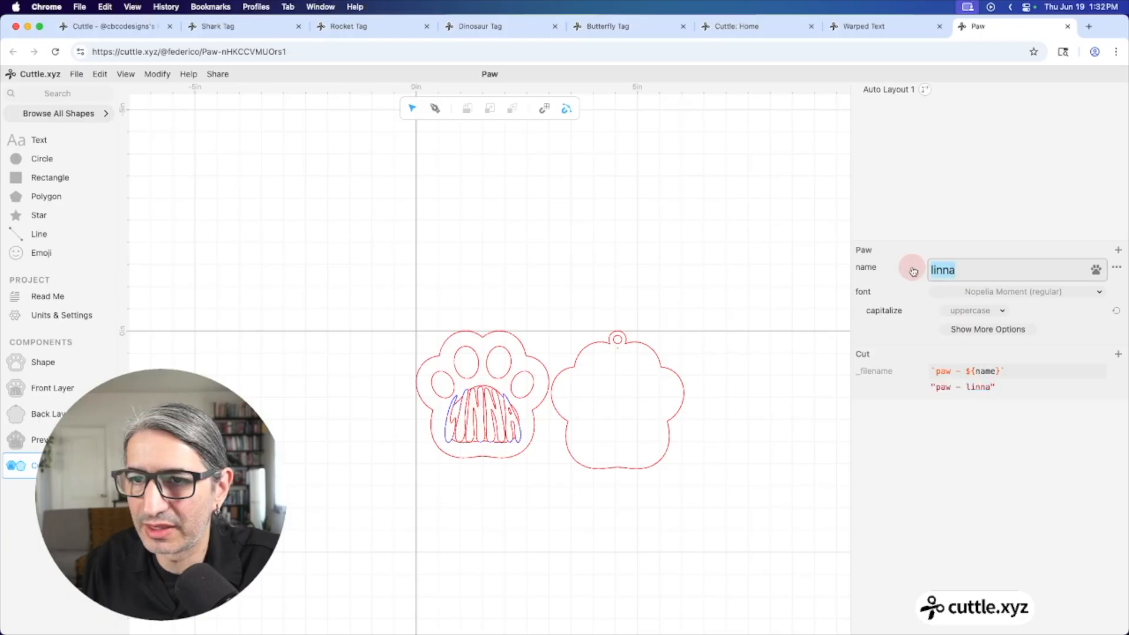
pyautogui.write('federico')
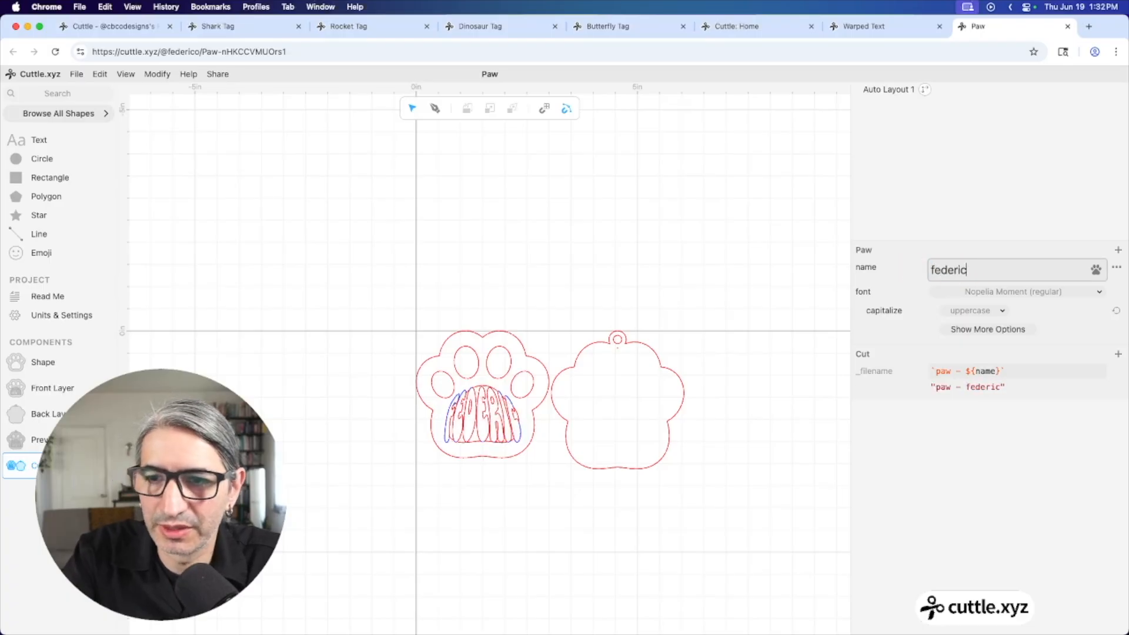
pyautogui.click(51, 296)
pyautogui.click(618, 517)
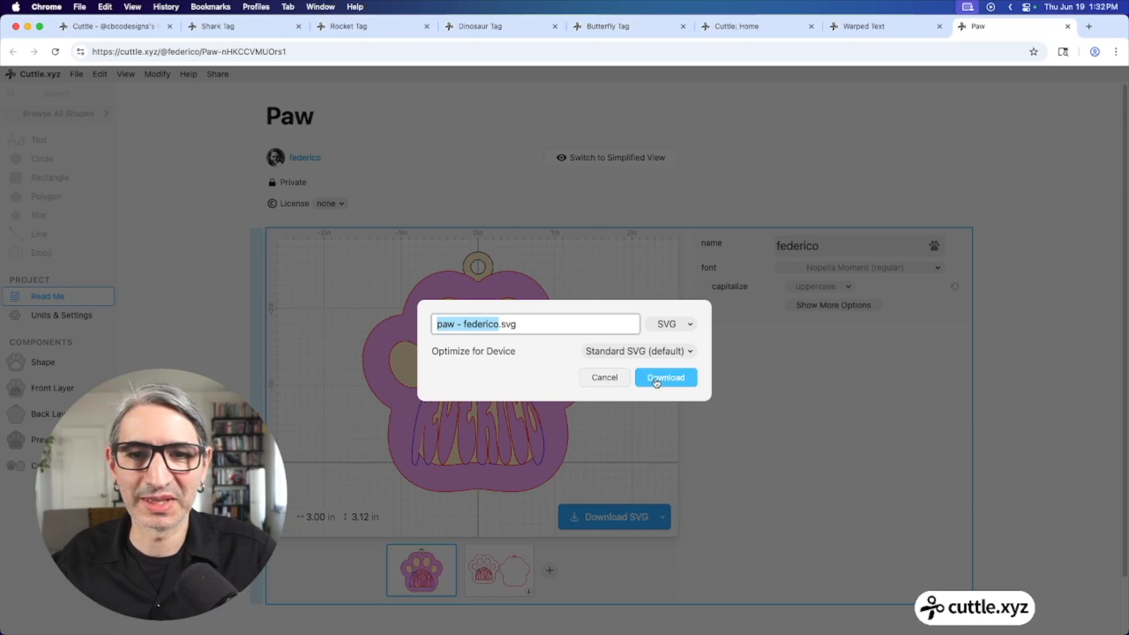
pyautogui.click(604, 377)
pyautogui.scroll(-1, 616, 381)
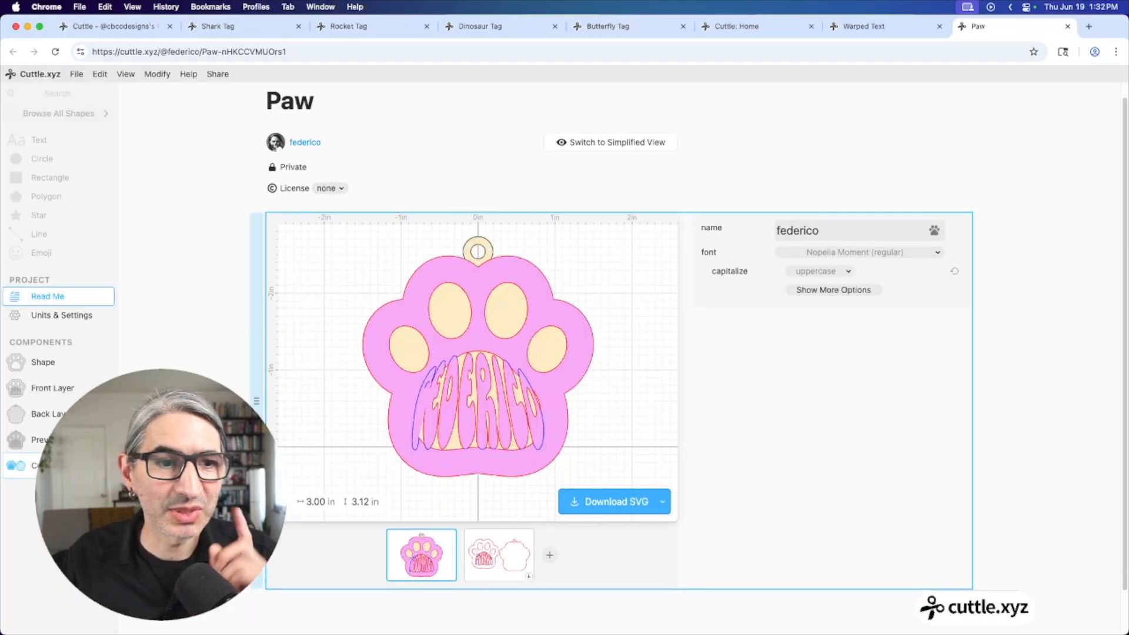
pyautogui.click(19, 465)
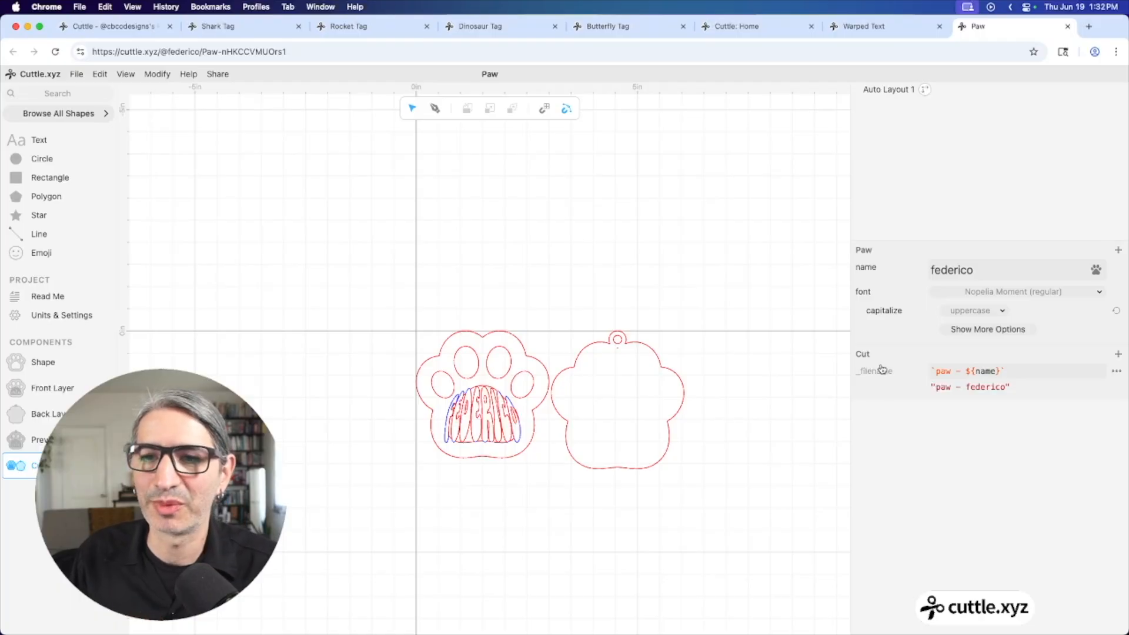
# Open the Front Layer component showing the paw outline and warped name lettering
pyautogui.click(625, 400)
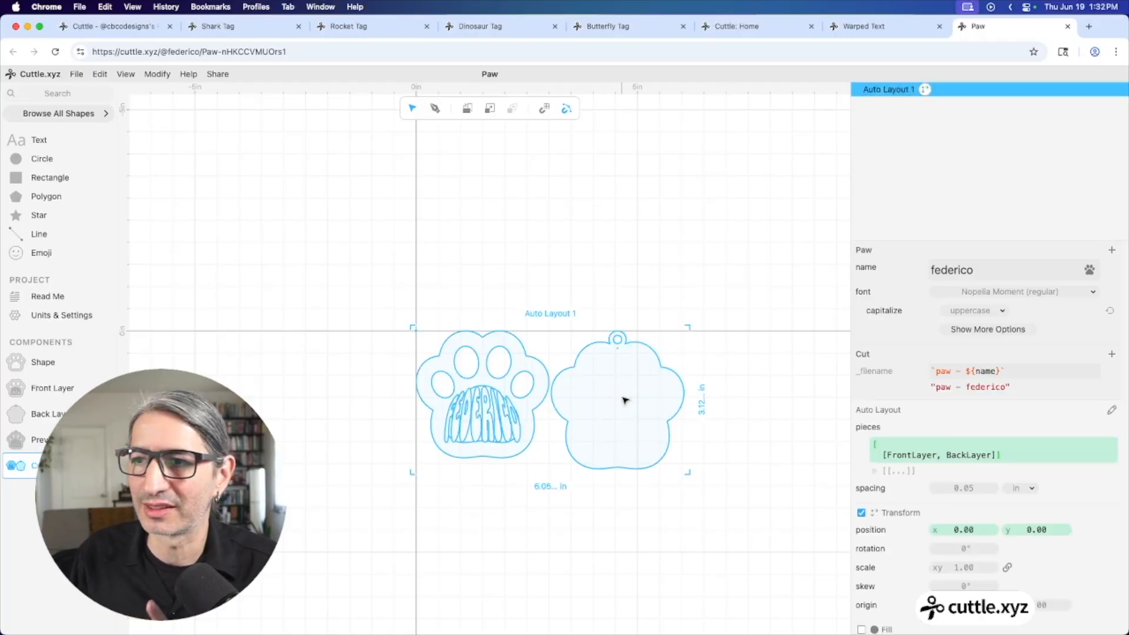
pyautogui.click(808, 408)
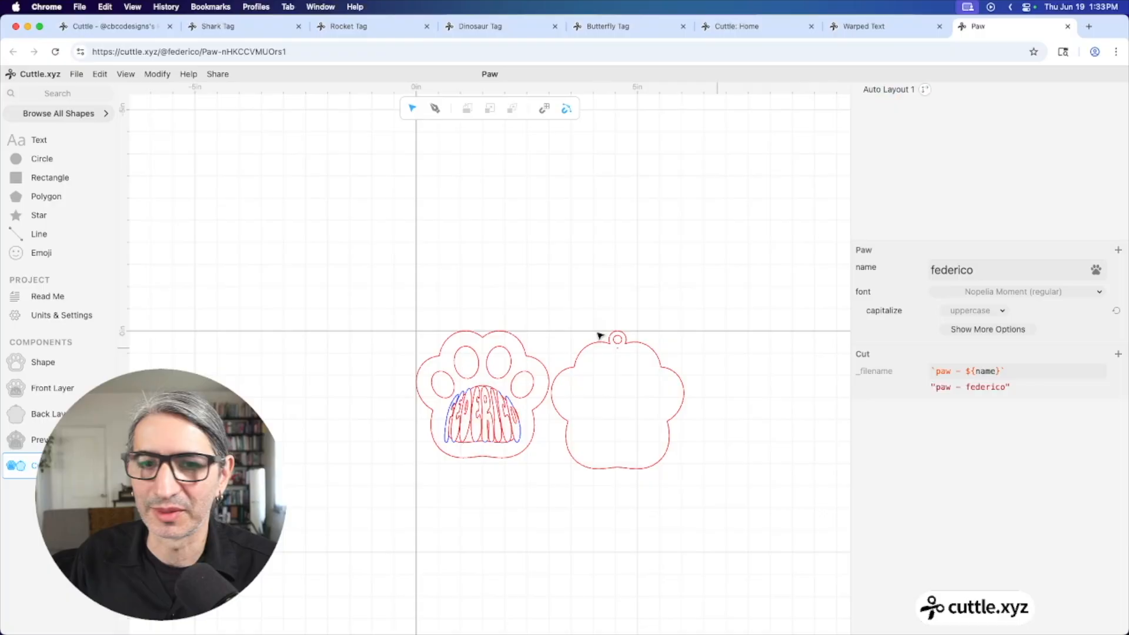
pyautogui.click(42, 300)
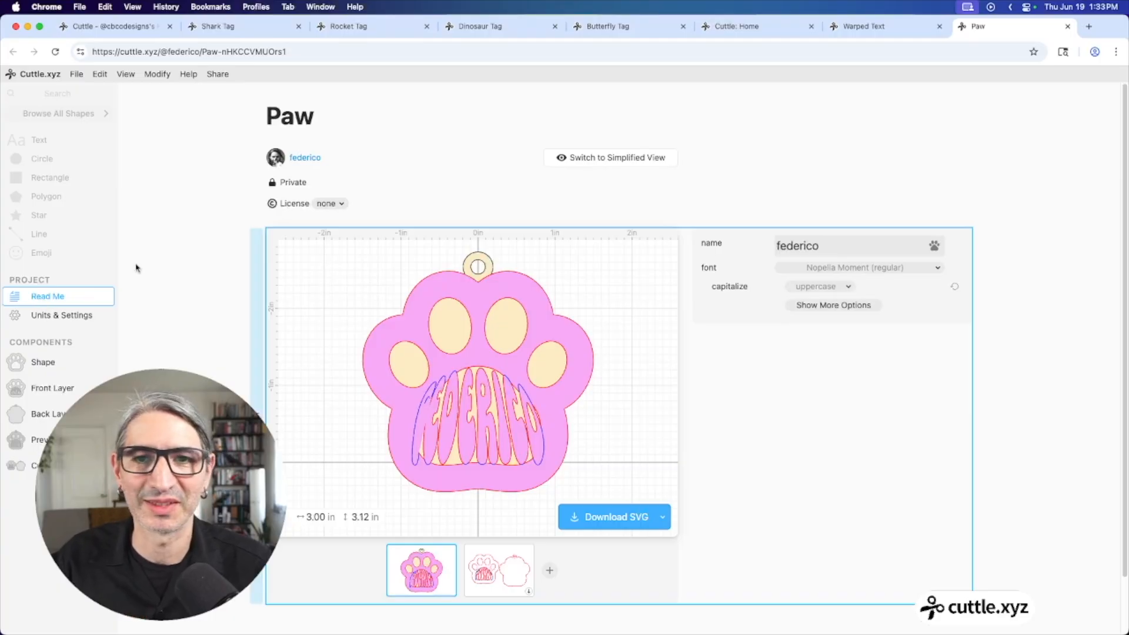
pyautogui.scroll(-1, 488, 200)
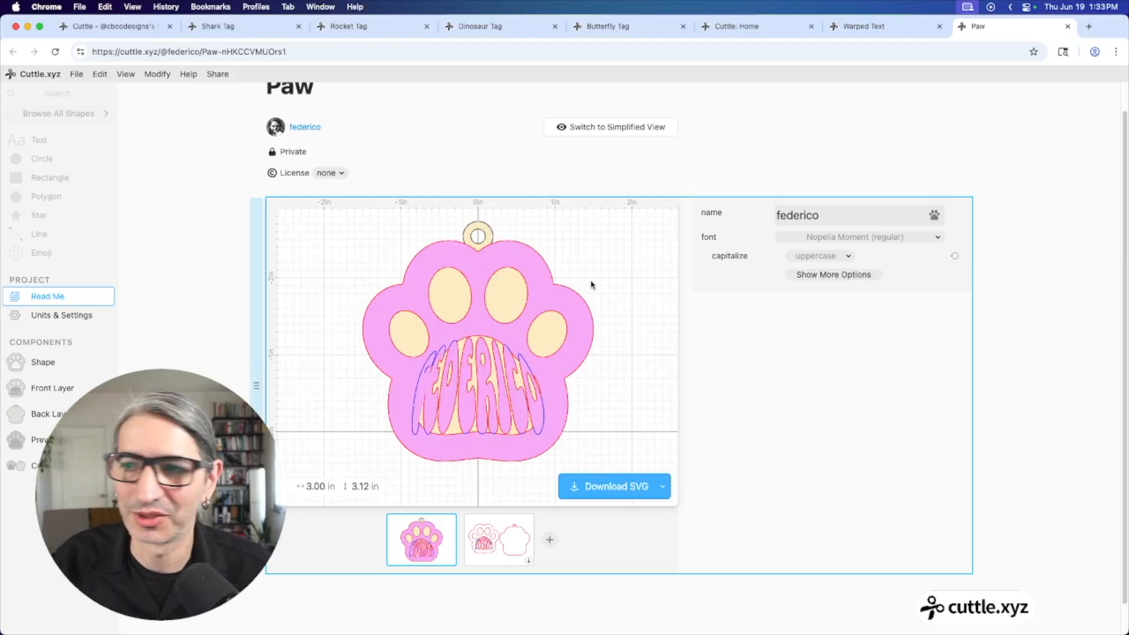
pyautogui.click(44, 386)
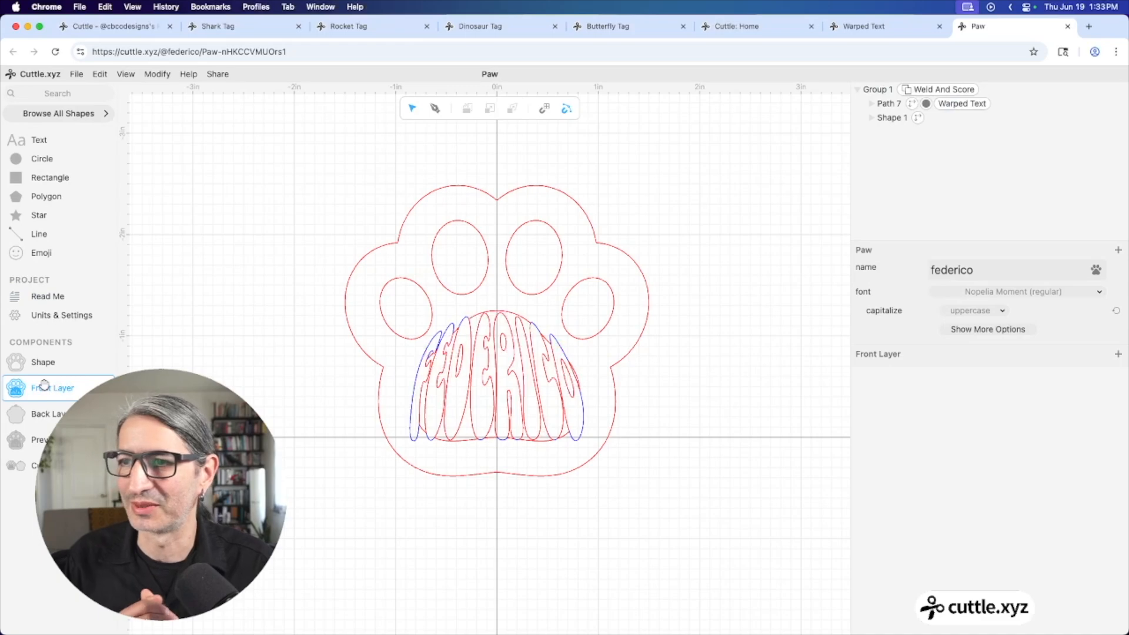